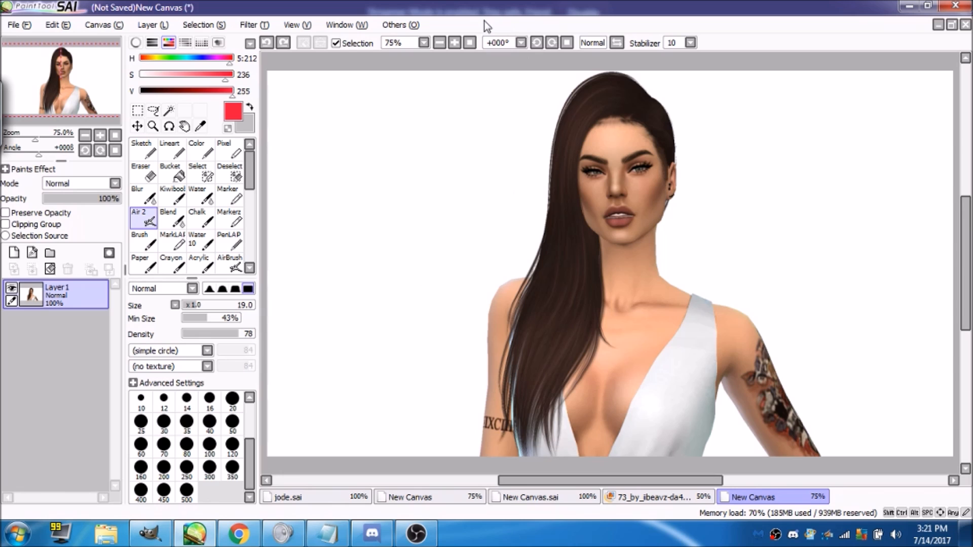
- Examine the portrait's head and upper body at 75% and 100% zoom, and dismiss the Windows color scheme prompt
{"action": "left_click", "coordinate": [458, 43]}
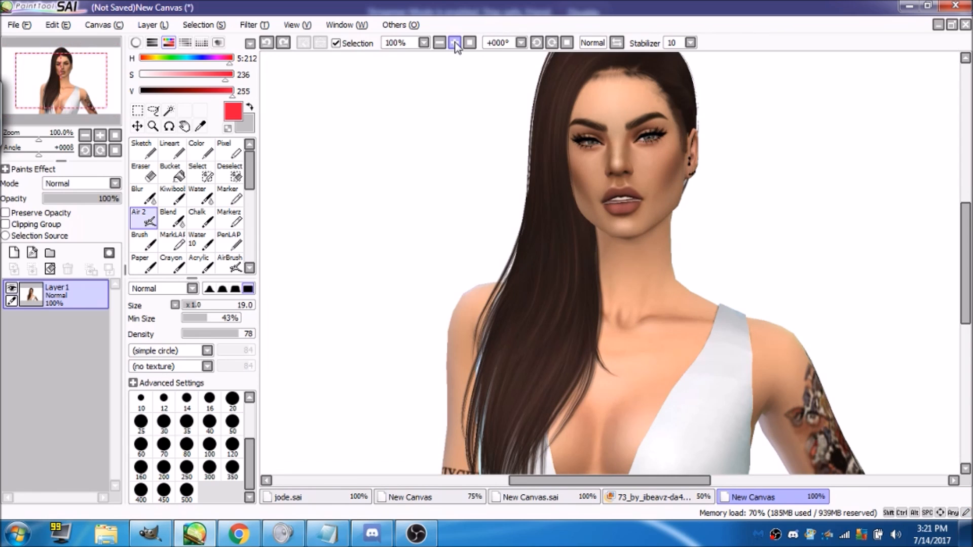
{"action": "left_click", "coordinate": [64, 67]}
{"action": "left_click_drag", "start_coordinate": [65, 67], "coordinate": [64, 68]}
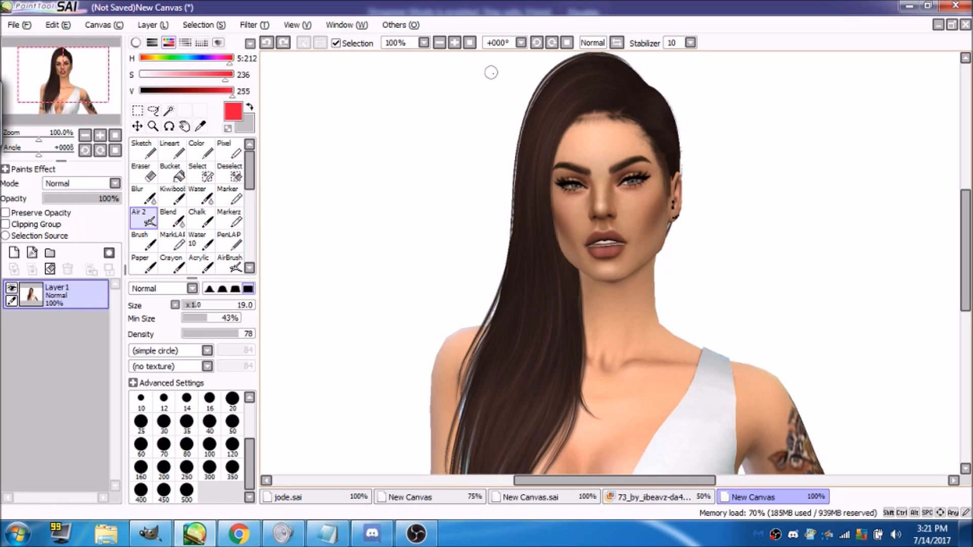
{"action": "left_click", "coordinate": [468, 44]}
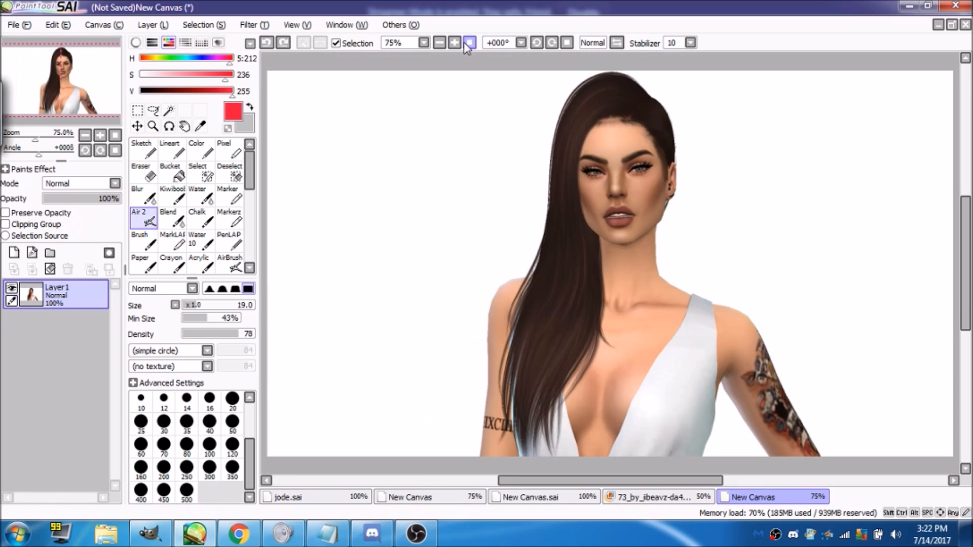
{"action": "left_click", "coordinate": [465, 43]}
{"action": "left_click", "coordinate": [108, 79]}
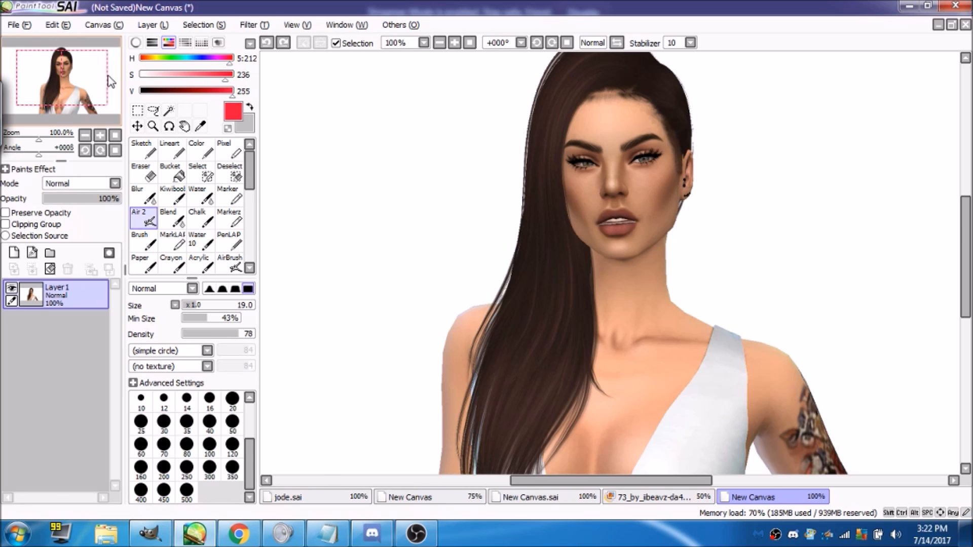
{"action": "left_click_drag", "start_coordinate": [108, 76], "coordinate": [110, 72]}
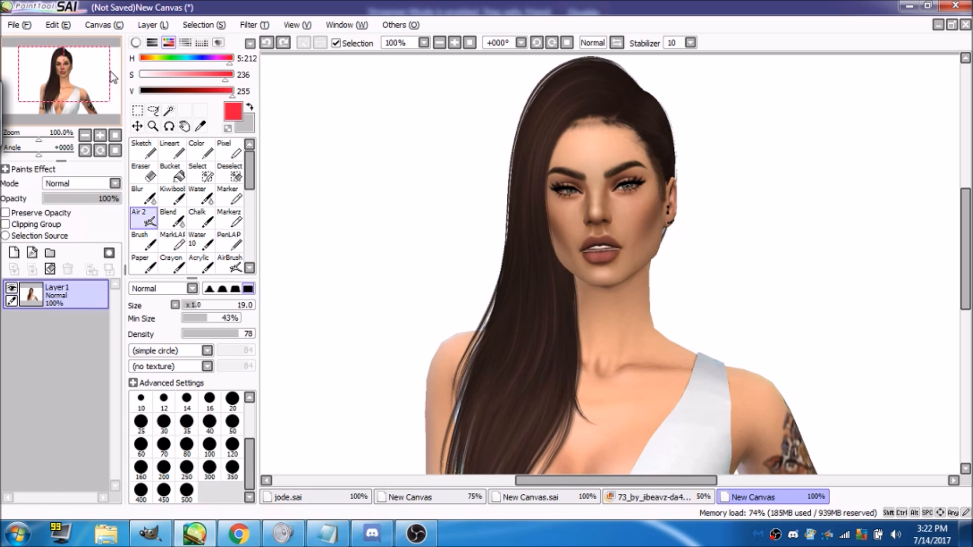
{"action": "left_click_drag", "start_coordinate": [113, 77], "coordinate": [112, 80]}
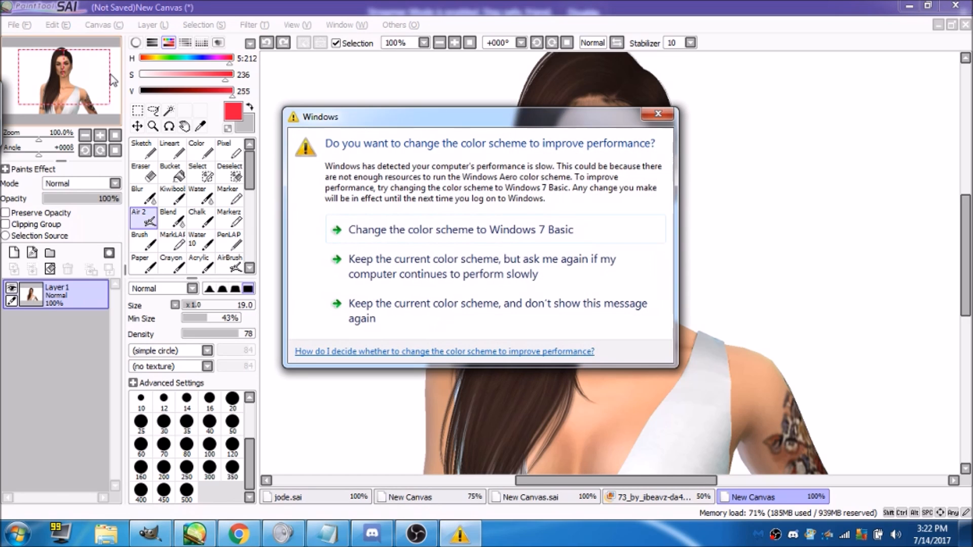
{"action": "left_click", "coordinate": [659, 114]}
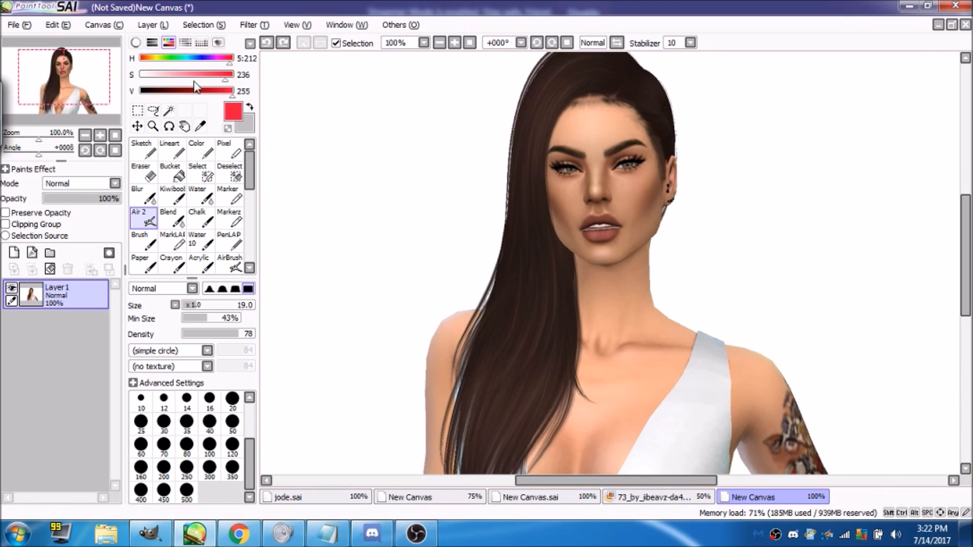
- Try the Air 2 brush at size 14 with red squiggles on the empty area beside the figure, and undo them
{"action": "left_click", "coordinate": [457, 42]}
{"action": "left_click_drag", "start_coordinate": [195, 304], "coordinate": [190, 305]}
{"action": "left_click_drag", "start_coordinate": [354, 177], "coordinate": [394, 257]}
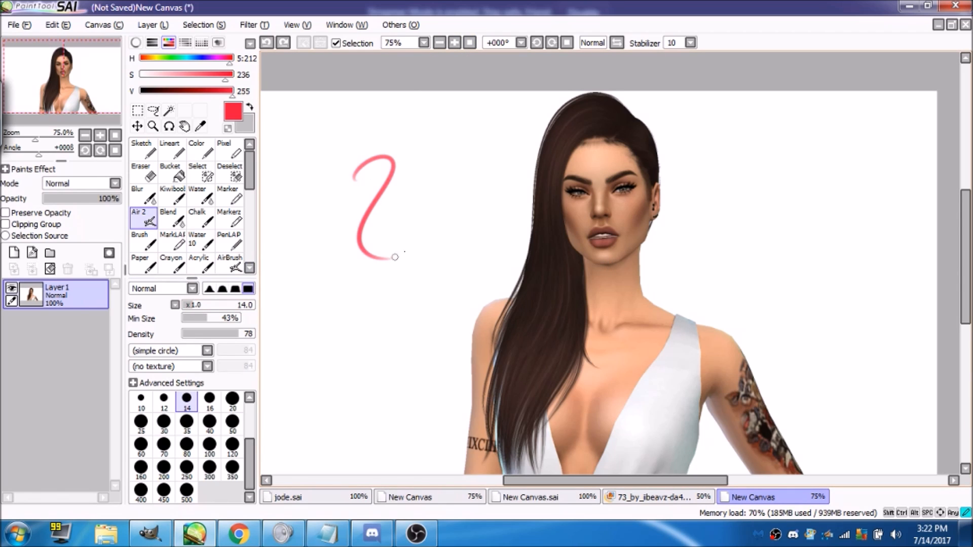
{"action": "mouse_move", "coordinate": [387, 151]}
{"action": "left_mouse_down"}
{"action": "mouse_move", "coordinate": [430, 183]}
{"action": "mouse_move", "coordinate": [385, 298]}
{"action": "left_mouse_up"}
{"action": "left_click", "coordinate": [266, 43]}
{"action": "left_click", "coordinate": [267, 43]}
{"action": "mouse_move", "coordinate": [308, 149]}
{"action": "left_mouse_down"}
{"action": "mouse_move", "coordinate": [320, 254]}
{"action": "mouse_move", "coordinate": [355, 338]}
{"action": "left_mouse_up"}
{"action": "mouse_move", "coordinate": [393, 126]}
{"action": "left_mouse_down"}
{"action": "mouse_move", "coordinate": [400, 274]}
{"action": "mouse_move", "coordinate": [426, 306]}
{"action": "left_mouse_up"}
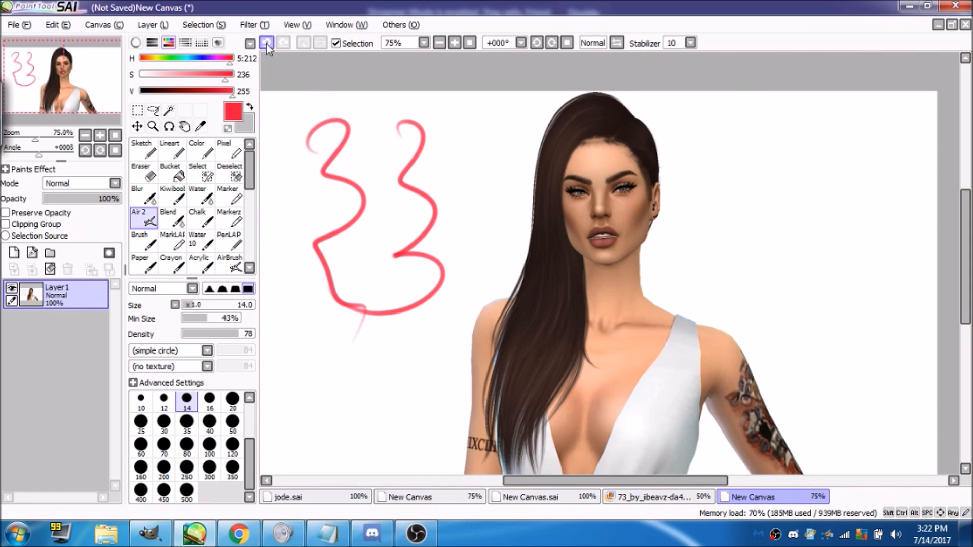
{"action": "left_click", "coordinate": [267, 43]}
{"action": "left_click", "coordinate": [267, 43]}
- Try thicker red squiggles at brush size 40 beside the figure, and undo them
{"action": "left_click", "coordinate": [201, 305]}
{"action": "mouse_move", "coordinate": [334, 141]}
{"action": "left_mouse_down"}
{"action": "mouse_move", "coordinate": [308, 294]}
{"action": "mouse_move", "coordinate": [346, 308]}
{"action": "left_mouse_up"}
{"action": "mouse_move", "coordinate": [376, 252]}
{"action": "left_mouse_down"}
{"action": "mouse_move", "coordinate": [362, 395]}
{"action": "mouse_move", "coordinate": [381, 404]}
{"action": "mouse_move", "coordinate": [339, 372]}
{"action": "left_mouse_up"}
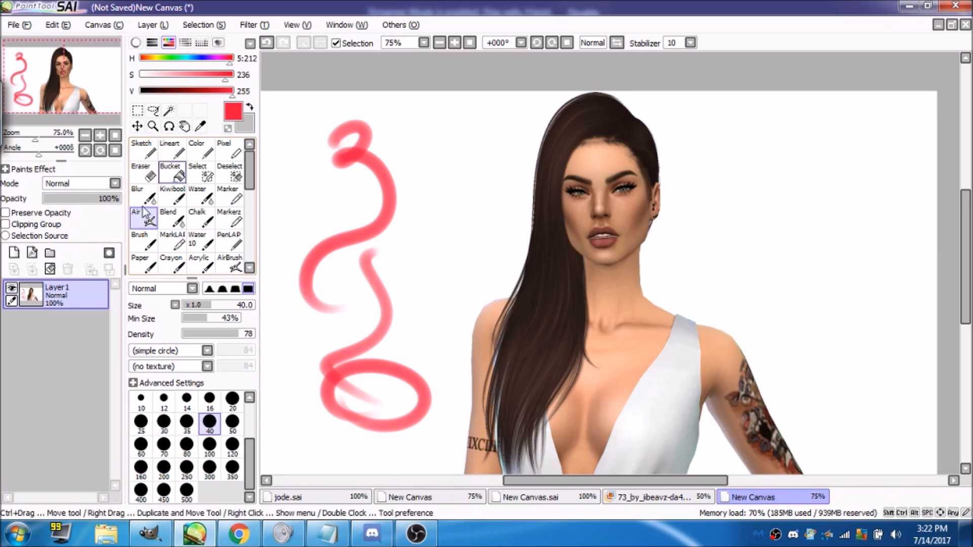
{"action": "left_click", "coordinate": [267, 43]}
{"action": "left_click", "coordinate": [267, 43]}
{"action": "left_click", "coordinate": [268, 43]}
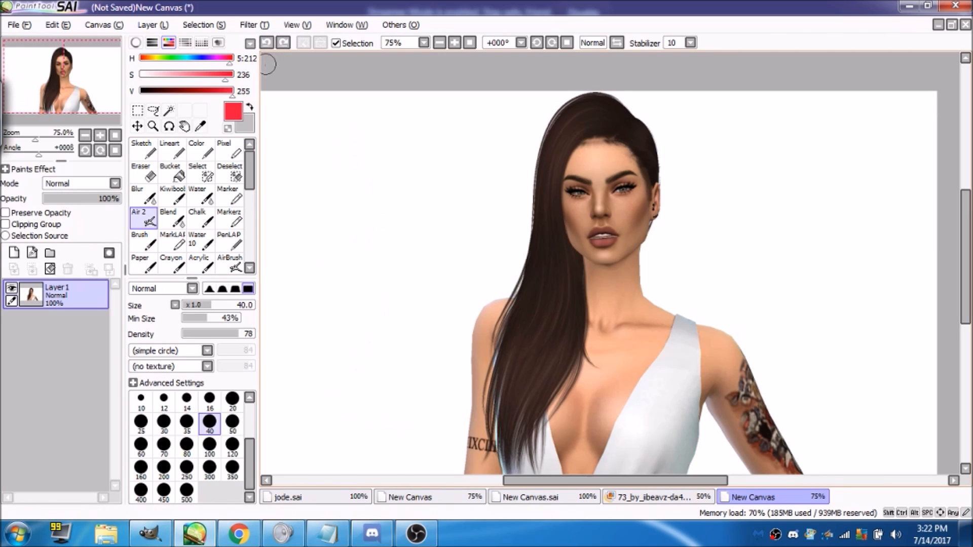
- Add a new layer above the portrait and test a size 34 brush stroke on it, undoing the stroke
{"action": "left_click", "coordinate": [19, 252]}
{"action": "left_click", "coordinate": [206, 306]}
{"action": "mouse_move", "coordinate": [321, 168]}
{"action": "left_mouse_down"}
{"action": "mouse_move", "coordinate": [383, 188]}
{"action": "mouse_move", "coordinate": [336, 255]}
{"action": "mouse_move", "coordinate": [341, 384]}
{"action": "left_mouse_up"}
{"action": "key", "text": "ctrl+z"}
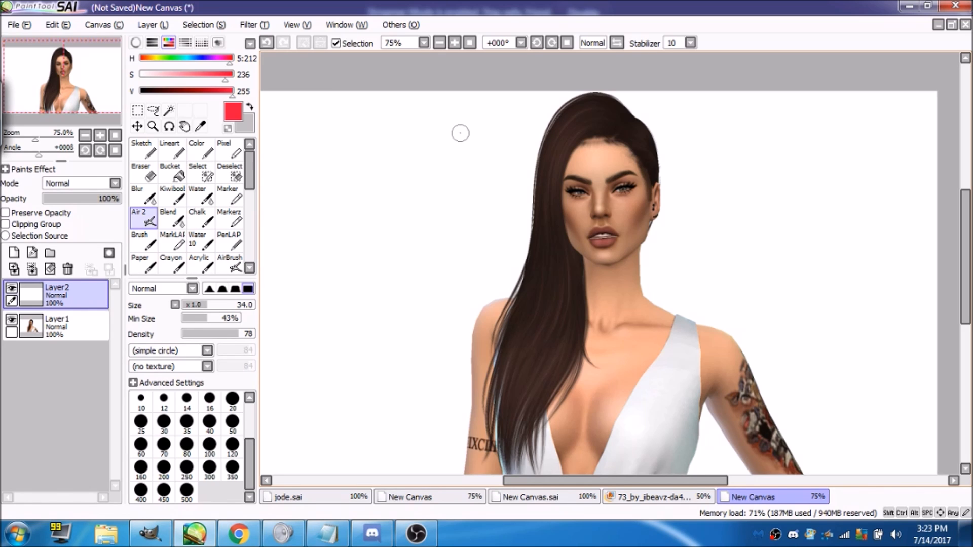
{"action": "left_click", "coordinate": [460, 134]}
{"action": "left_click", "coordinate": [267, 43]}
- Set the brush to size 54 and density 100, and darken the red to a brightness value of 102
{"action": "left_click", "coordinate": [183, 91]}
{"action": "left_click_drag", "start_coordinate": [208, 305], "coordinate": [256, 335]}
{"action": "left_click", "coordinate": [239, 334]}
{"action": "left_click", "coordinate": [178, 91]}
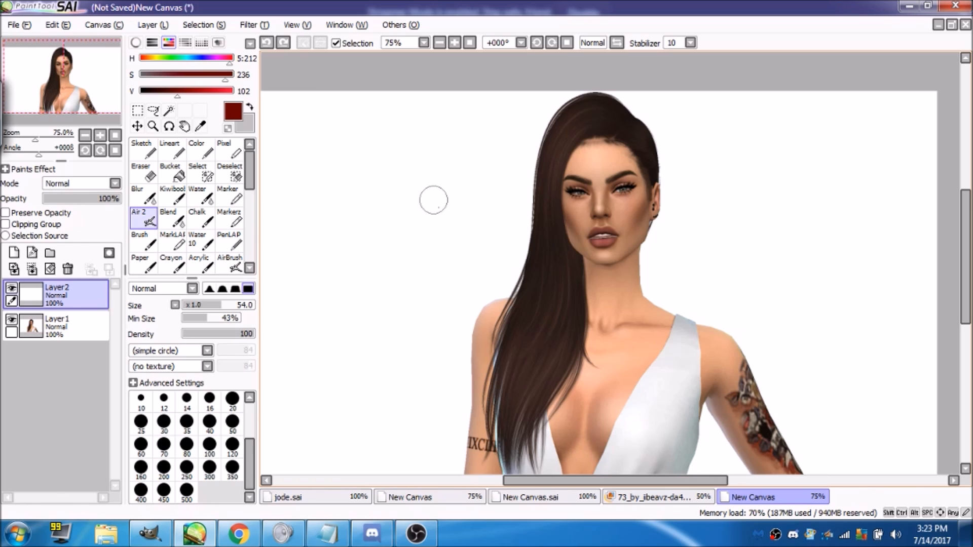
- Paint a column of four overlapping red swatches beside the figure, going from dark to bright red
{"action": "left_click", "coordinate": [359, 147]}
{"action": "left_click_drag", "start_coordinate": [359, 146], "coordinate": [363, 192]}
{"action": "left_click", "coordinate": [198, 91]}
{"action": "left_click", "coordinate": [221, 91]}
{"action": "left_click", "coordinate": [233, 91]}
{"action": "left_click_drag", "start_coordinate": [352, 225], "coordinate": [361, 213]}
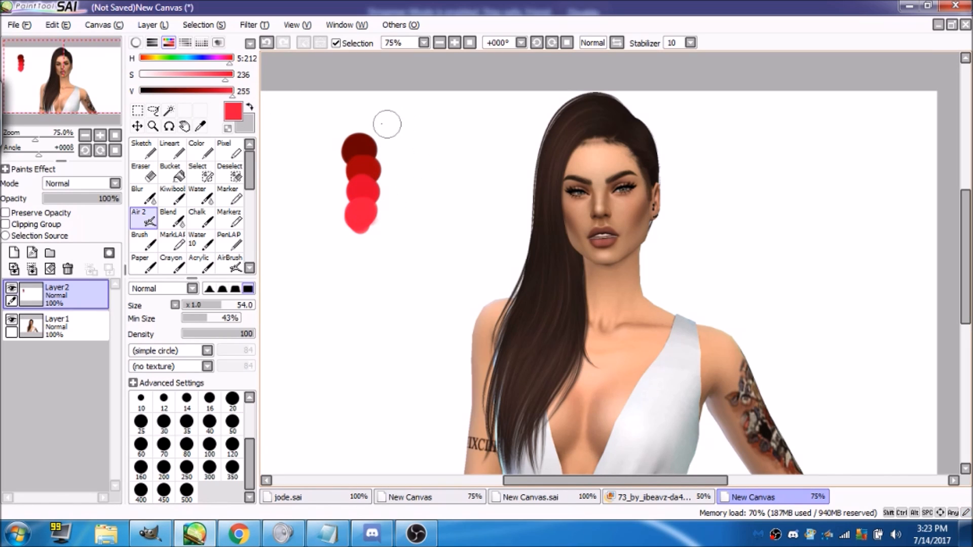
- Try a thin size 9 red stroke beside the swatches, undo it, and clear the new layer
{"action": "left_click", "coordinate": [195, 304]}
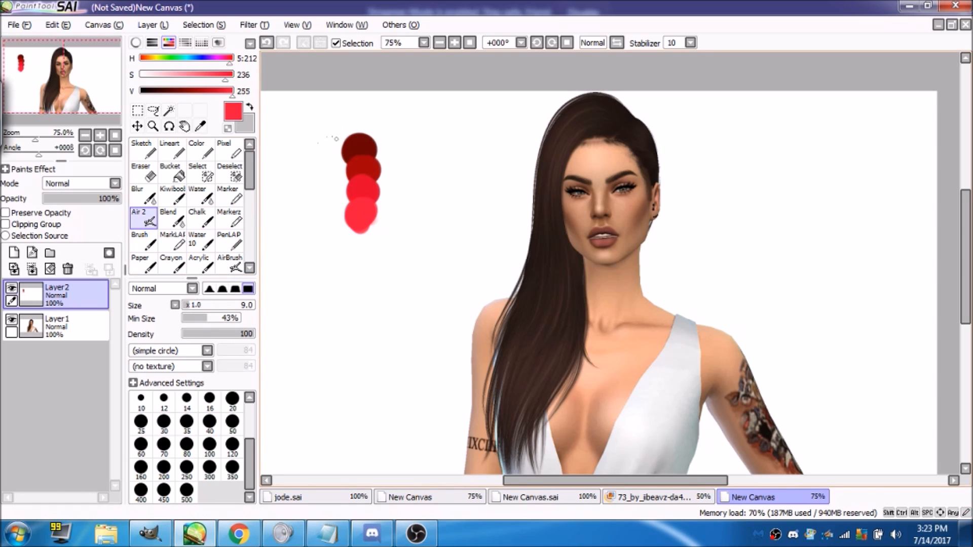
{"action": "left_click_drag", "start_coordinate": [325, 142], "coordinate": [305, 183]}
{"action": "left_click", "coordinate": [267, 42]}
{"action": "left_click", "coordinate": [50, 269]}
- Set the red's brightness value to 98 and the brush size to 53, and dab a dark red base swatch beside the figure
{"action": "left_click", "coordinate": [184, 91]}
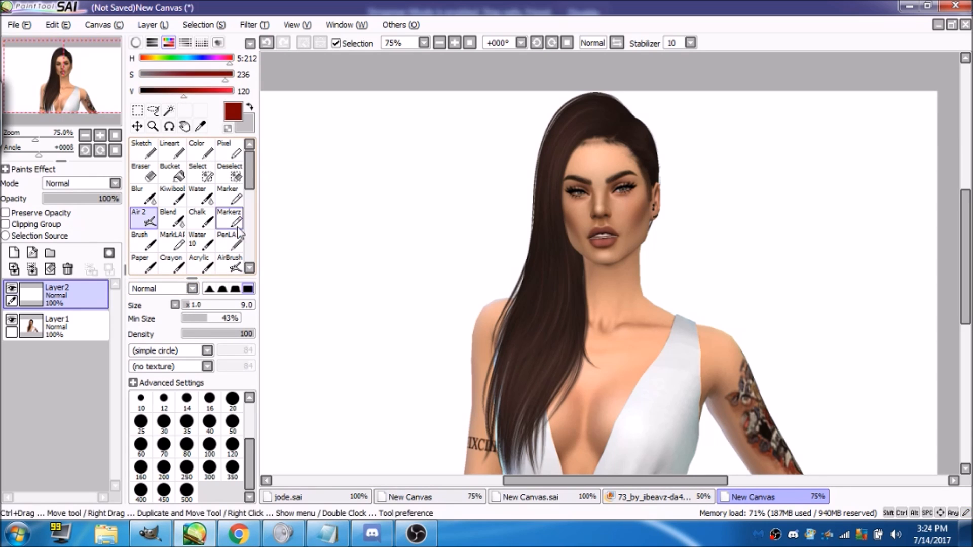
{"action": "left_click", "coordinate": [205, 306]}
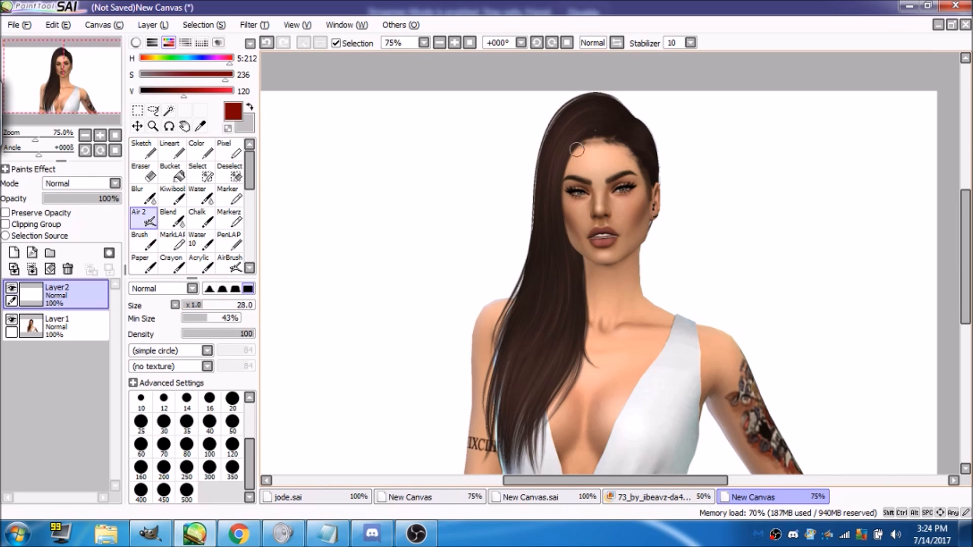
{"action": "left_click", "coordinate": [201, 306]}
{"action": "left_click", "coordinate": [176, 91]}
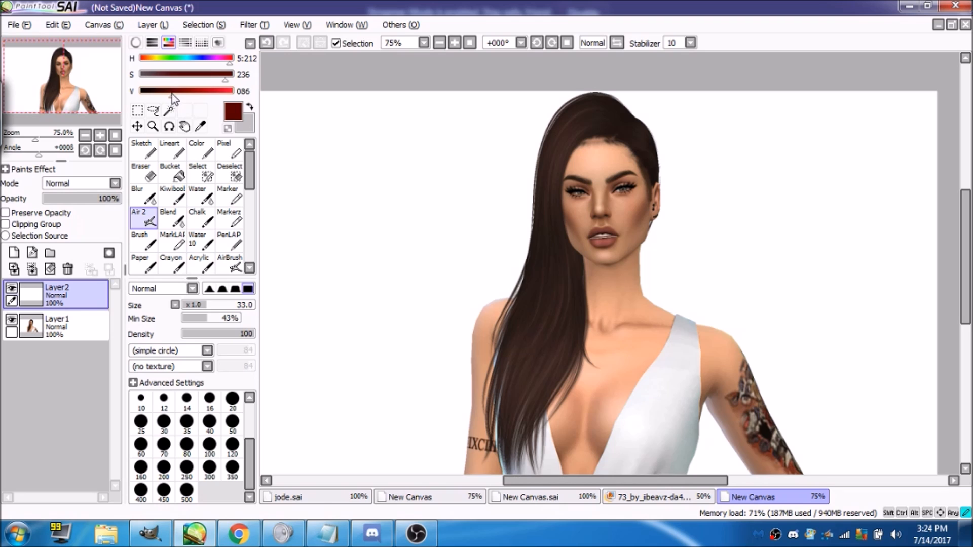
{"action": "left_click", "coordinate": [212, 306]}
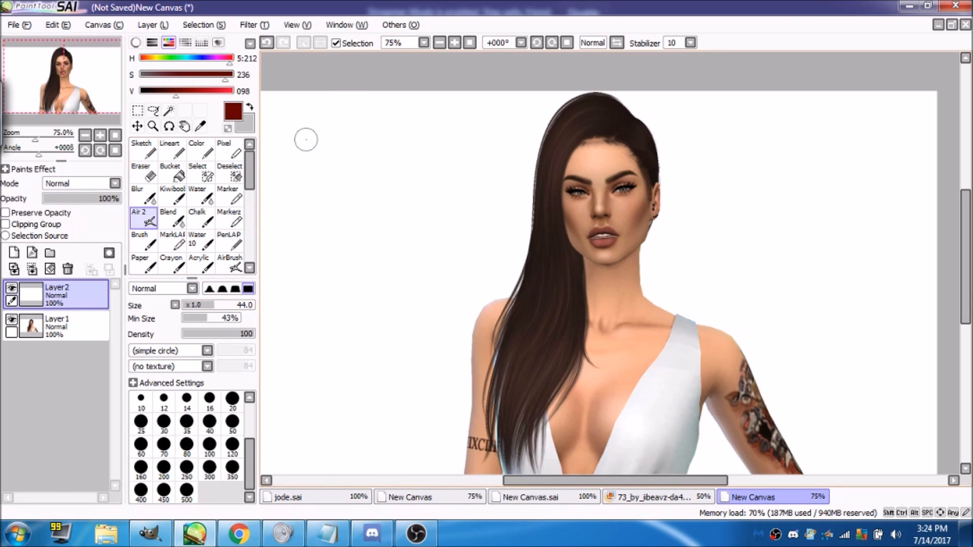
{"action": "left_click", "coordinate": [217, 306]}
{"action": "left_click", "coordinate": [320, 146]}
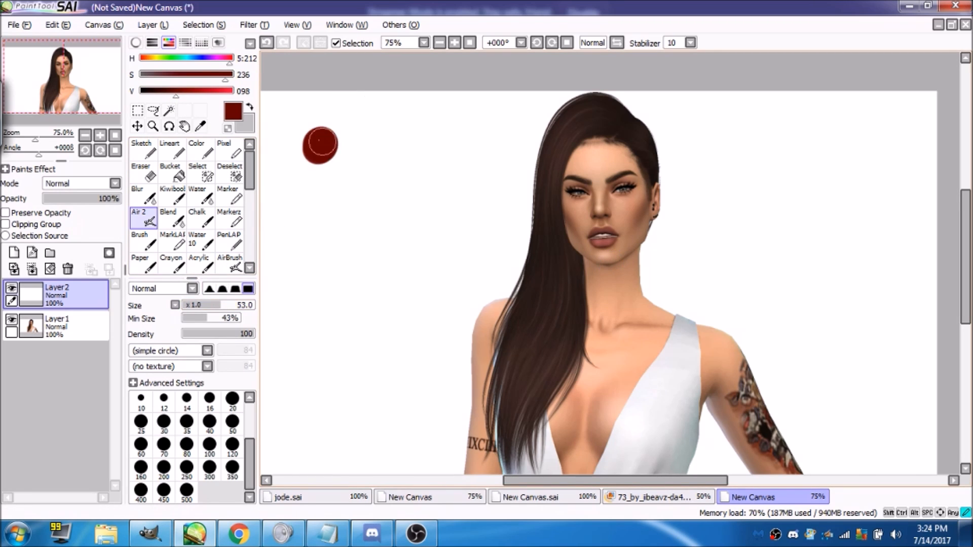
- Paint three progressively lighter, less saturated red swatches in a column below the dark red one
{"action": "mouse_move", "coordinate": [227, 75]}
{"action": "left_mouse_down"}
{"action": "mouse_move", "coordinate": [202, 76]}
{"action": "mouse_move", "coordinate": [236, 91]}
{"action": "left_mouse_up"}
{"action": "left_click", "coordinate": [213, 74]}
{"action": "left_click", "coordinate": [185, 91]}
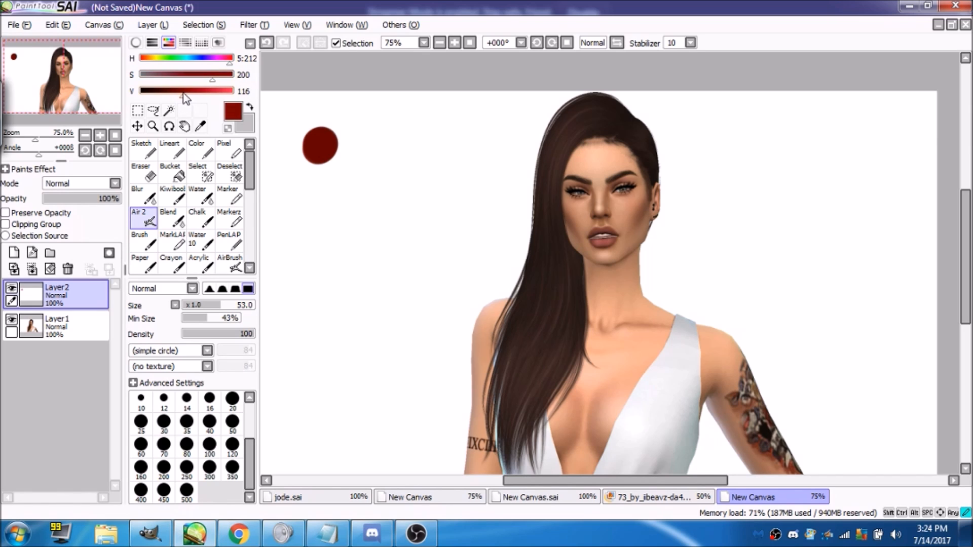
{"action": "left_click", "coordinate": [205, 94]}
{"action": "left_click_drag", "start_coordinate": [310, 195], "coordinate": [323, 195]}
{"action": "mouse_move", "coordinate": [214, 94]}
{"action": "left_mouse_down"}
{"action": "mouse_move", "coordinate": [231, 78]}
{"action": "mouse_move", "coordinate": [208, 80]}
{"action": "left_mouse_up"}
{"action": "left_click_drag", "start_coordinate": [315, 212], "coordinate": [321, 216]}
- Finish the column with a light pink swatch at saturation 108 and value 242, and clear the layer
{"action": "left_click", "coordinate": [194, 74]}
{"action": "left_click", "coordinate": [228, 93]}
{"action": "left_click_drag", "start_coordinate": [190, 75], "coordinate": [180, 75]}
{"action": "left_click_drag", "start_coordinate": [320, 229], "coordinate": [318, 234]}
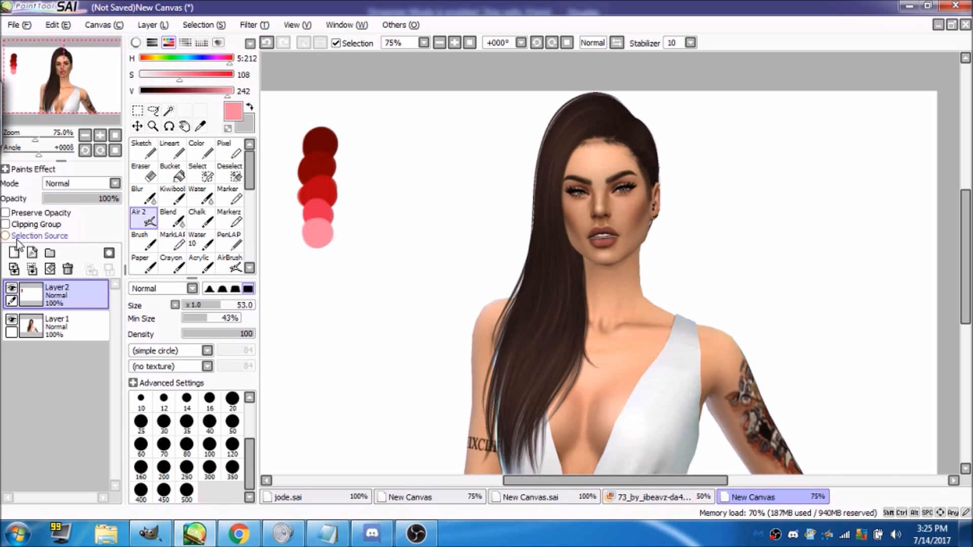
{"action": "left_click", "coordinate": [50, 269]}
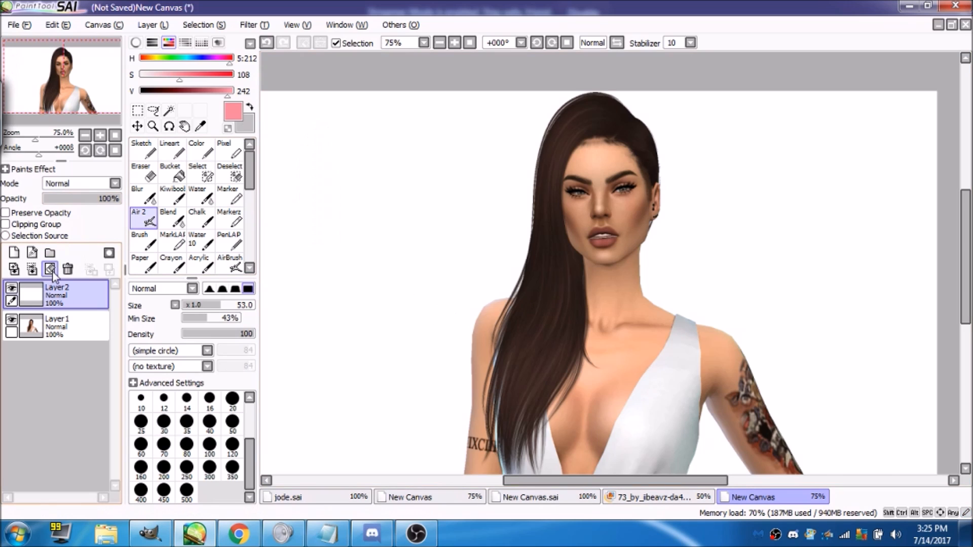
- Sample the darkest hair color from the top of the head and dab it as a size 52 swatch beside the figure
{"action": "left_click", "coordinate": [219, 305]}
{"action": "left_click", "coordinate": [454, 42]}
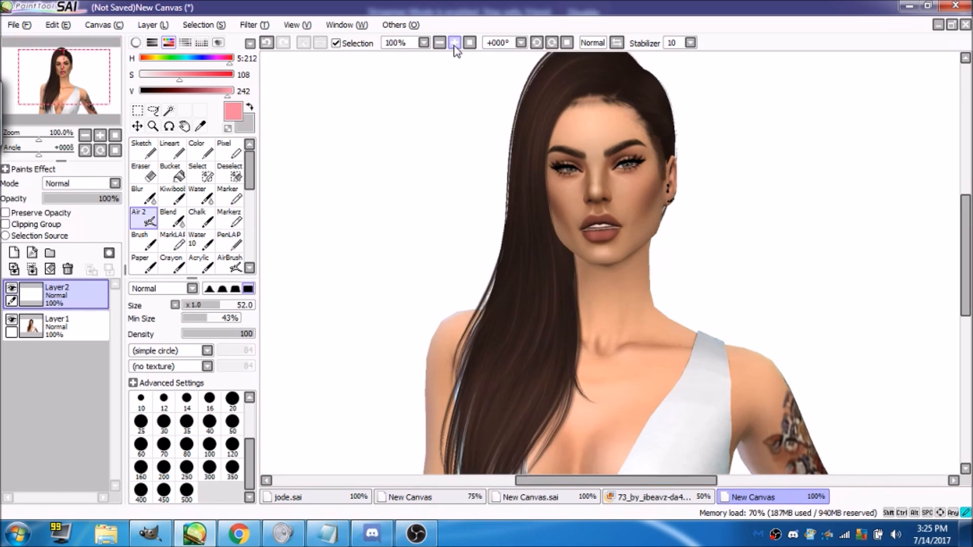
{"action": "left_click", "coordinate": [455, 43]}
{"action": "left_click_drag", "start_coordinate": [98, 75], "coordinate": [100, 57]}
{"action": "left_click", "coordinate": [561, 135], "text": "alt"}
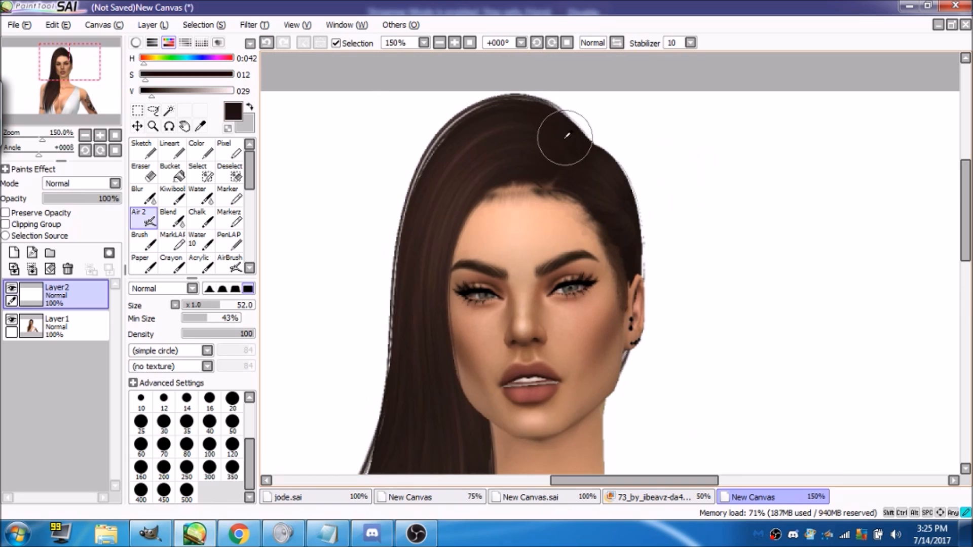
{"action": "left_click", "coordinate": [440, 43]}
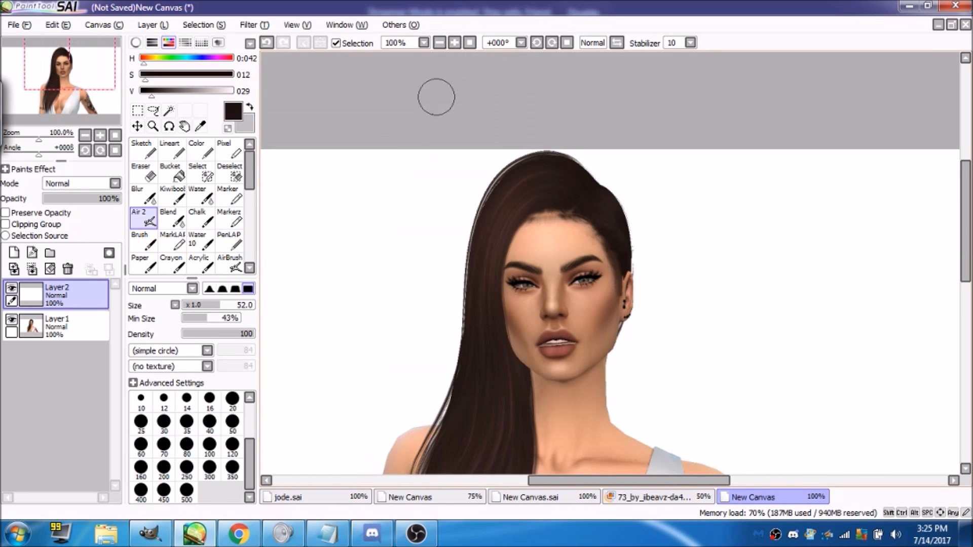
{"action": "left_click", "coordinate": [312, 219]}
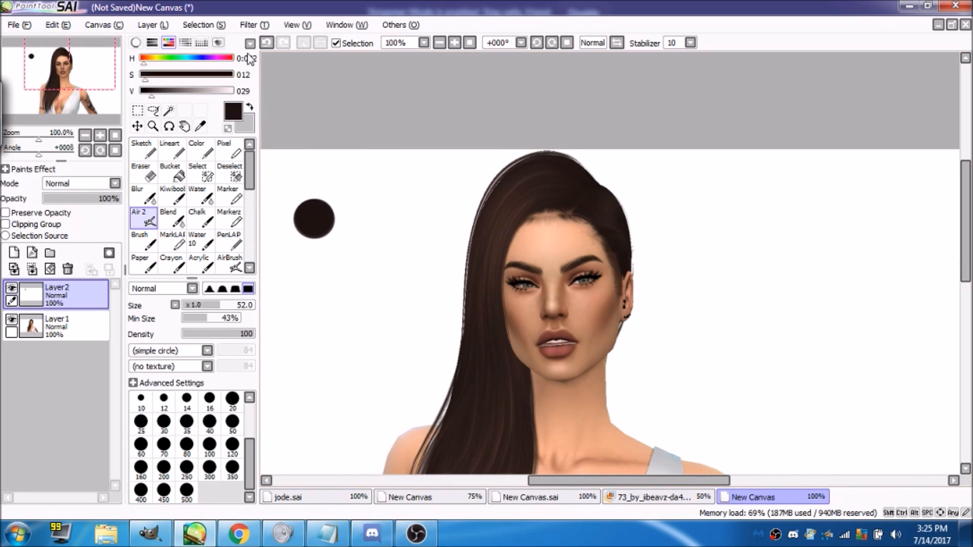
{"action": "left_click", "coordinate": [218, 43]}
{"action": "left_click", "coordinate": [248, 108]}
{"action": "left_click", "coordinate": [159, 138]}
{"action": "left_click", "coordinate": [248, 108]}
{"action": "left_click", "coordinate": [218, 43]}
- Sample a medium brown from the hair near the hairline and dab it just below the darkest swatch
{"action": "left_click_drag", "start_coordinate": [95, 81], "coordinate": [90, 90]}
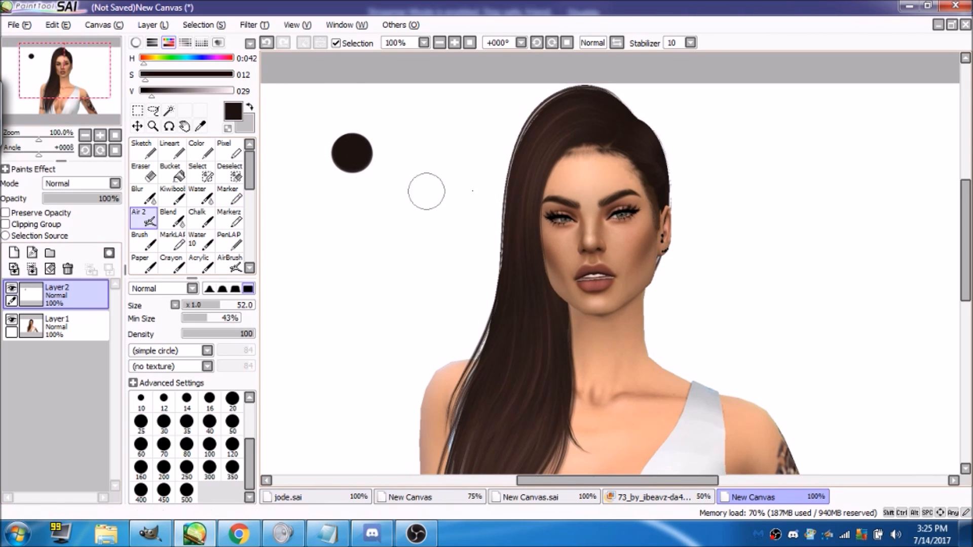
{"action": "left_click", "coordinate": [552, 129], "text": "alt"}
{"action": "left_click", "coordinate": [549, 147], "text": "alt"}
{"action": "right_click", "coordinate": [551, 146]}
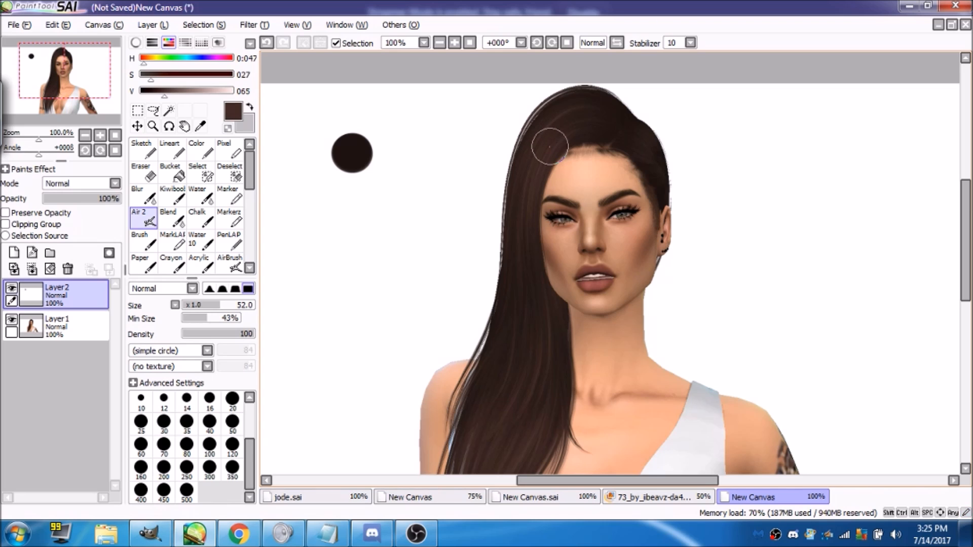
{"action": "right_click", "coordinate": [546, 145]}
{"action": "left_click", "coordinate": [346, 175]}
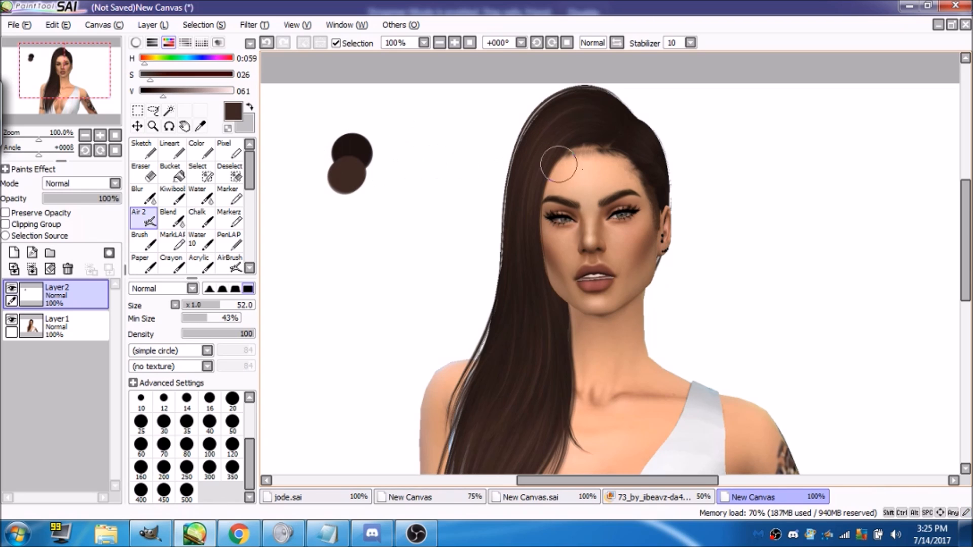
- Try a third swatch with a brown sampled from the lower hair, and undo it
{"action": "right_click", "coordinate": [519, 250]}
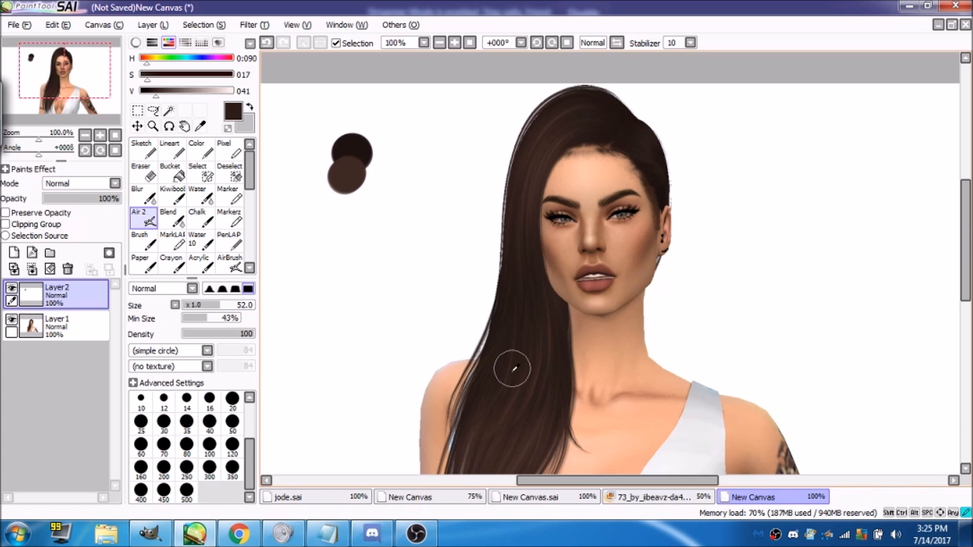
{"action": "right_click", "coordinate": [491, 426]}
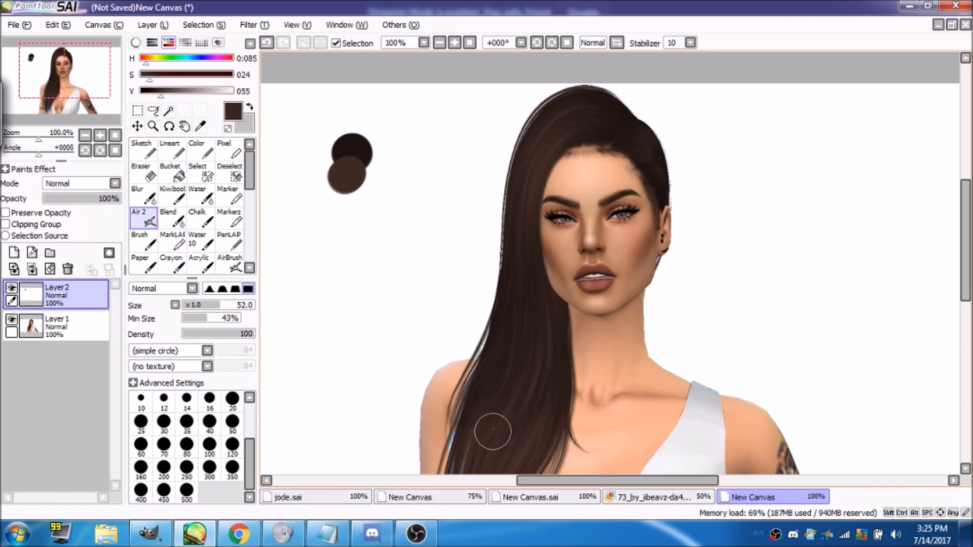
{"action": "left_click", "coordinate": [349, 190]}
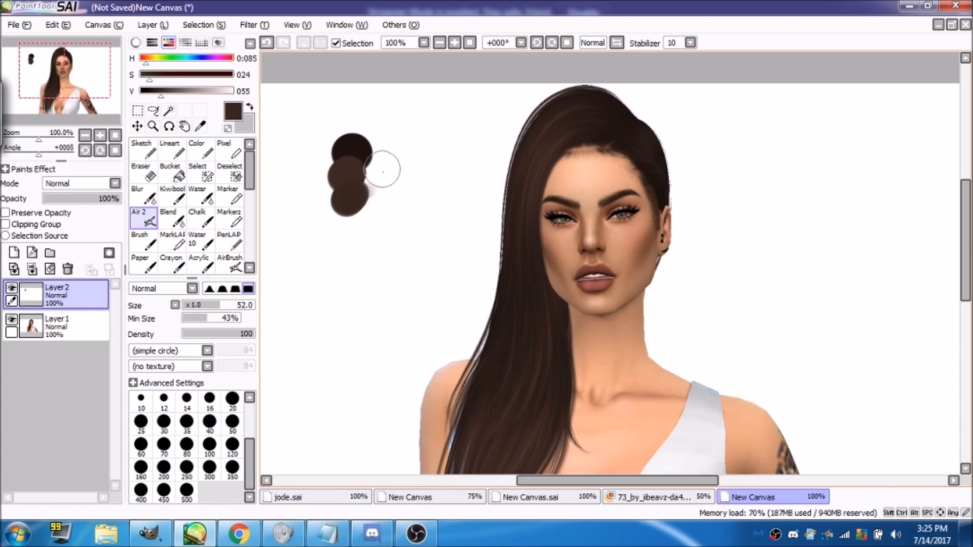
{"action": "left_click", "coordinate": [266, 43]}
- Sample the medium brown swatch, lighten it to saturation 34 and value 102, and dab it as the third swatch below
{"action": "right_click", "coordinate": [348, 174]}
{"action": "mouse_move", "coordinate": [166, 93]}
{"action": "left_mouse_down"}
{"action": "mouse_move", "coordinate": [178, 93]}
{"action": "mouse_move", "coordinate": [154, 80]}
{"action": "left_mouse_up"}
{"action": "left_click", "coordinate": [345, 199]}
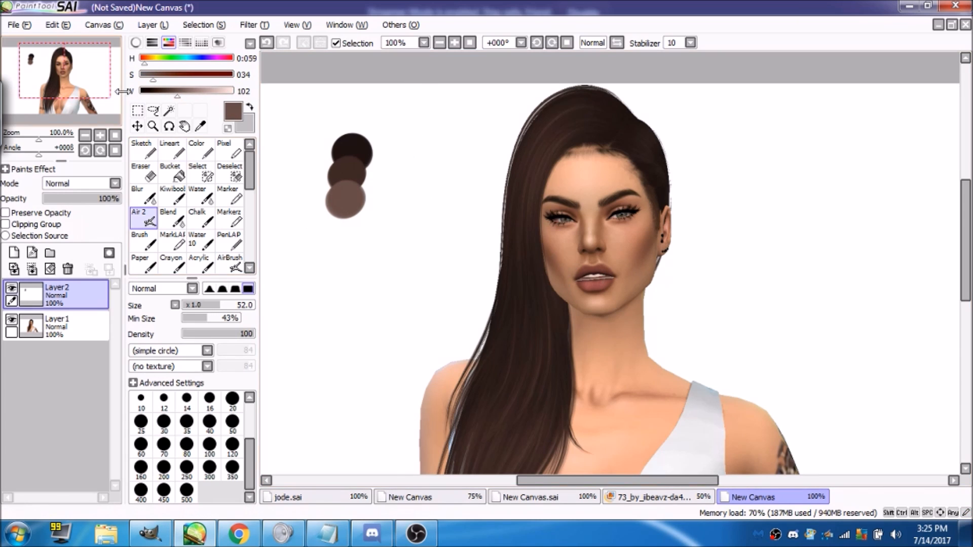
{"action": "left_click_drag", "start_coordinate": [94, 87], "coordinate": [97, 98]}
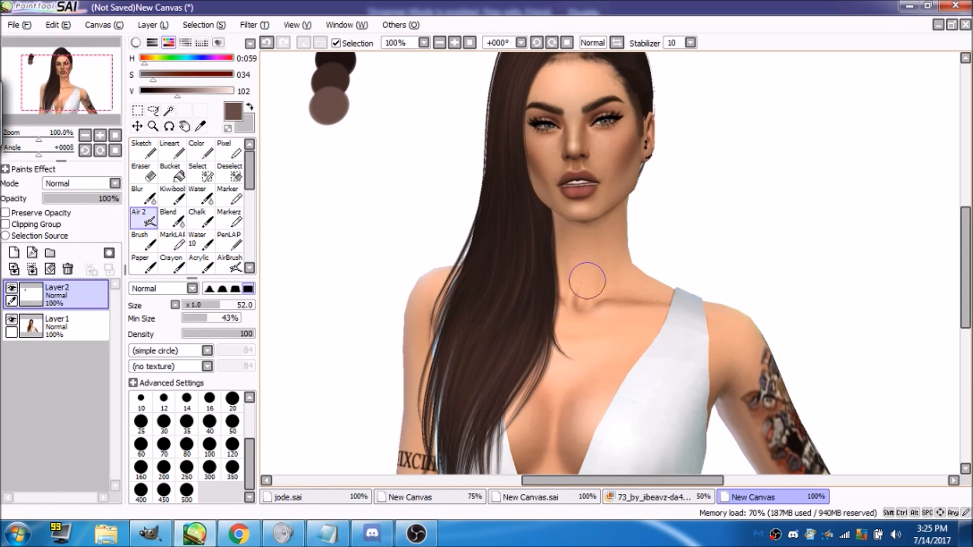
- Try a brown sampled from the lower hair as a dab over the third swatch, and undo it
{"action": "left_click", "coordinate": [485, 347], "text": "alt"}
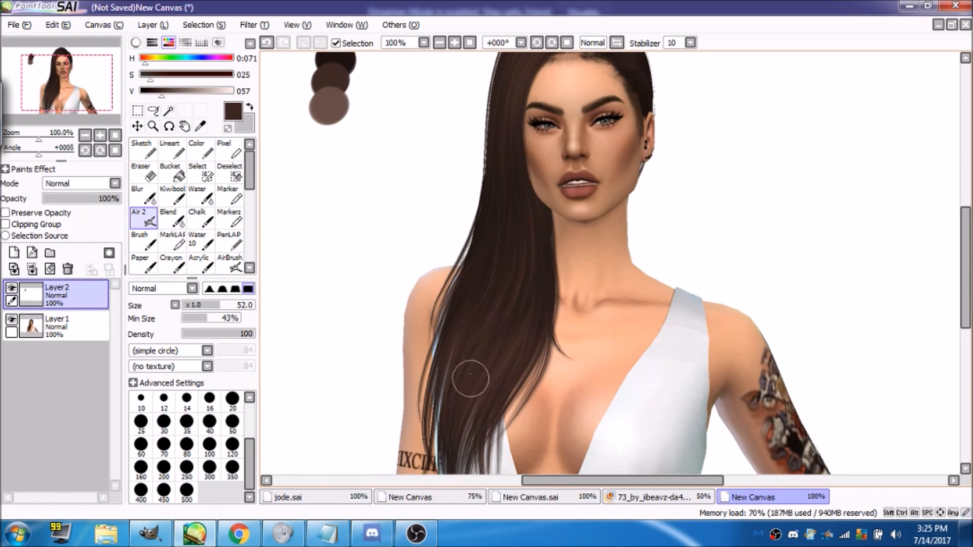
{"action": "left_click", "coordinate": [511, 310], "text": "alt"}
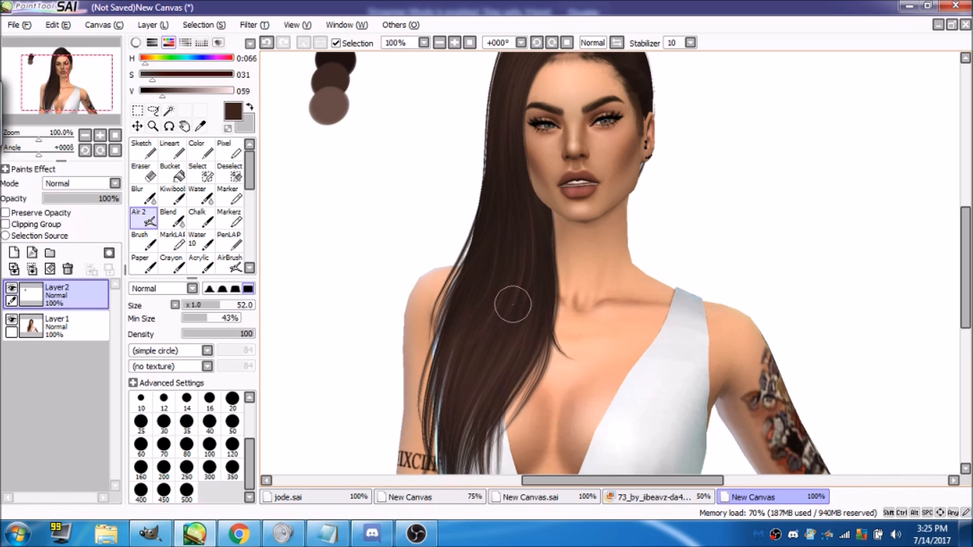
{"action": "left_click_drag", "start_coordinate": [330, 116], "coordinate": [328, 125]}
{"action": "left_click", "coordinate": [268, 43]}
- Sample the third swatch, change it to saturation 62 and value 160, and dab it as the fourth swatch below
{"action": "right_click", "coordinate": [332, 102]}
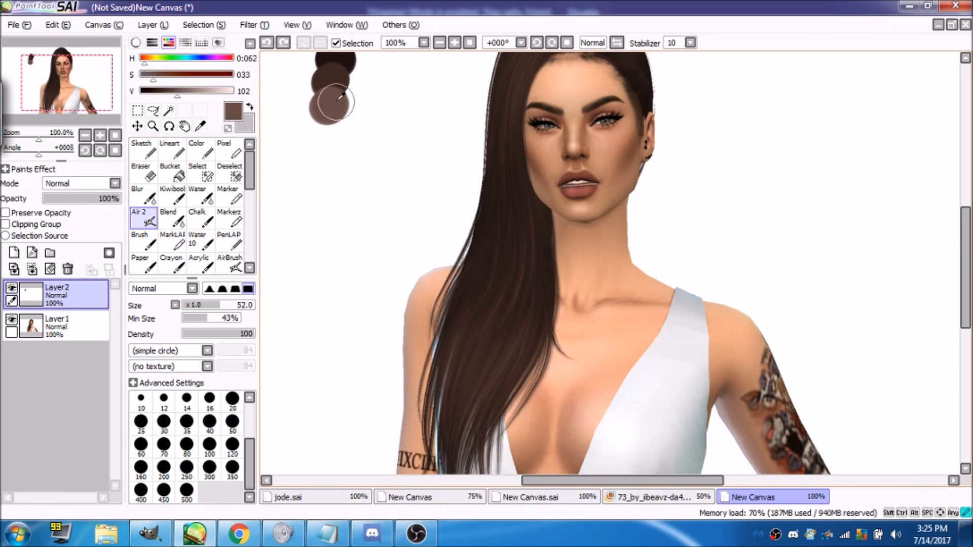
{"action": "left_click_drag", "start_coordinate": [78, 59], "coordinate": [76, 54]}
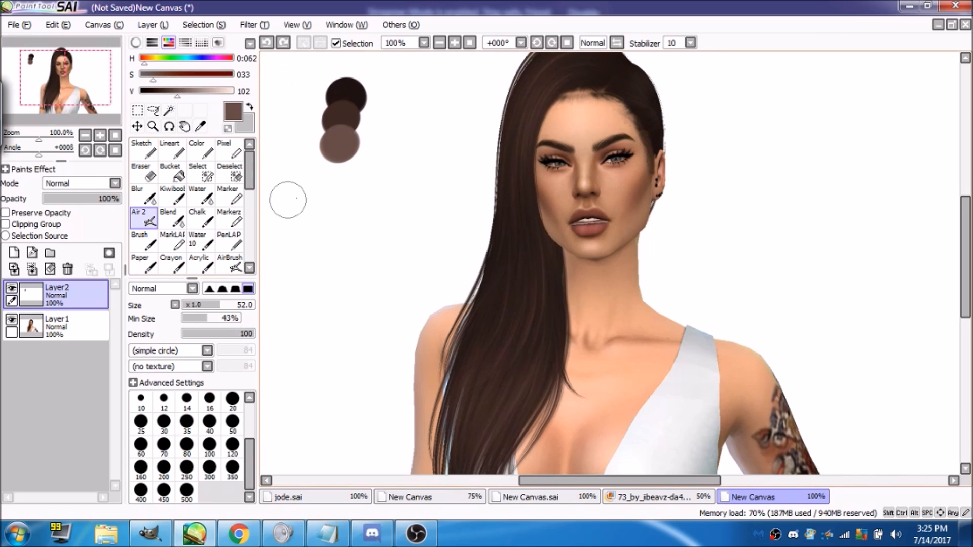
{"action": "left_click_drag", "start_coordinate": [184, 93], "coordinate": [163, 77]}
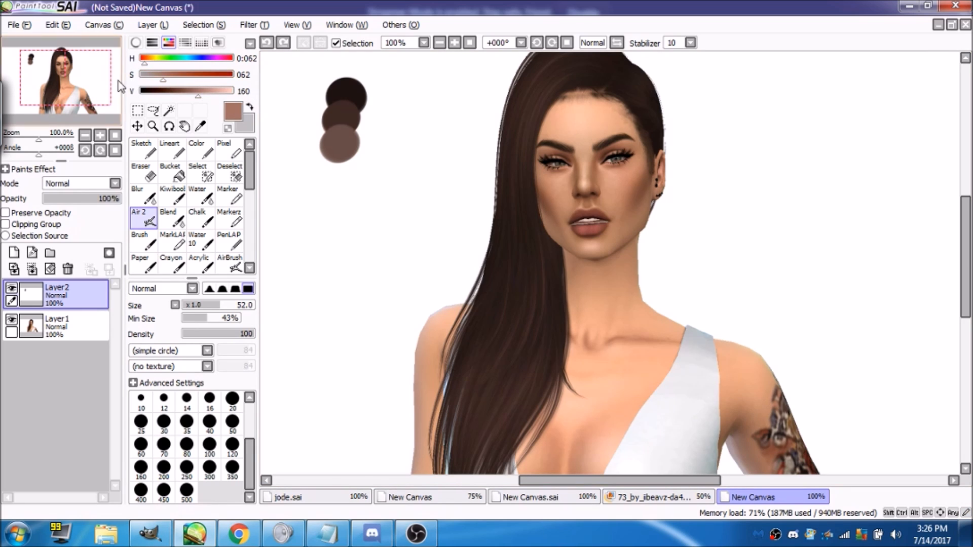
{"action": "left_click", "coordinate": [339, 165]}
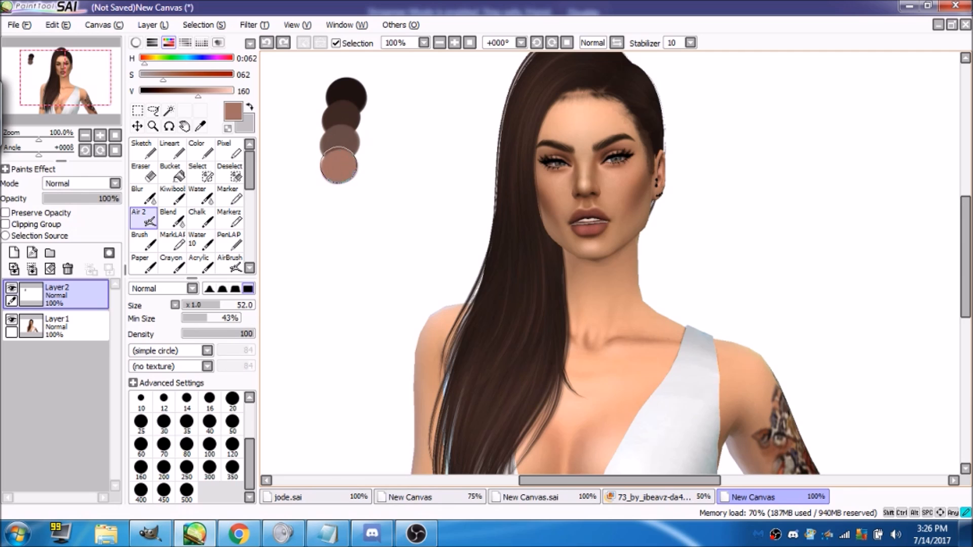
- Try a size 14 stroke in the blank area beside the swatches, and undo it
{"action": "left_click", "coordinate": [186, 399]}
{"action": "mouse_move", "coordinate": [303, 127]}
{"action": "left_mouse_down"}
{"action": "mouse_move", "coordinate": [351, 85]}
{"action": "mouse_move", "coordinate": [276, 132]}
{"action": "left_mouse_up"}
{"action": "left_click", "coordinate": [267, 43]}
- Add a new layer and place it between the palette layer and the portrait layer
{"action": "left_click_drag", "start_coordinate": [66, 77], "coordinate": [68, 69]}
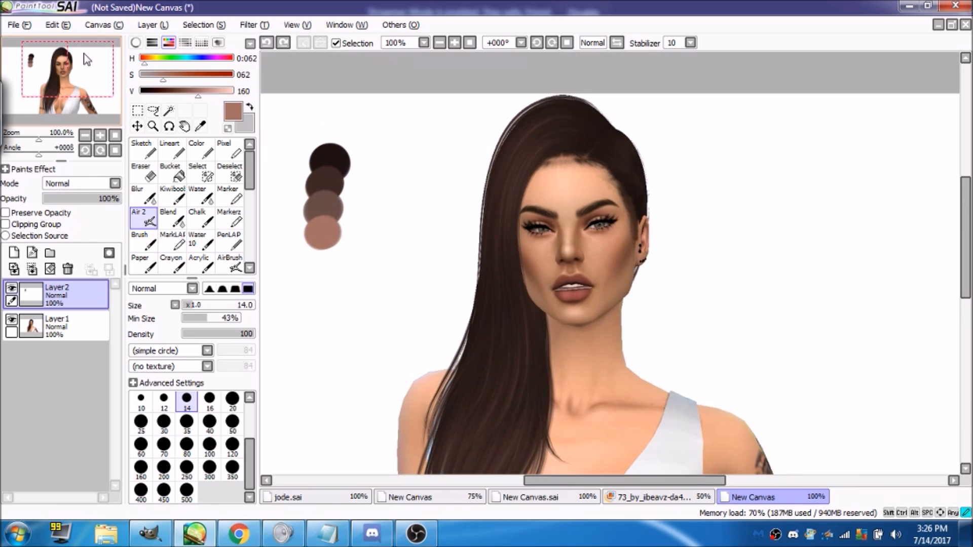
{"action": "left_click", "coordinate": [14, 253]}
{"action": "left_click_drag", "start_coordinate": [99, 285], "coordinate": [76, 324]}
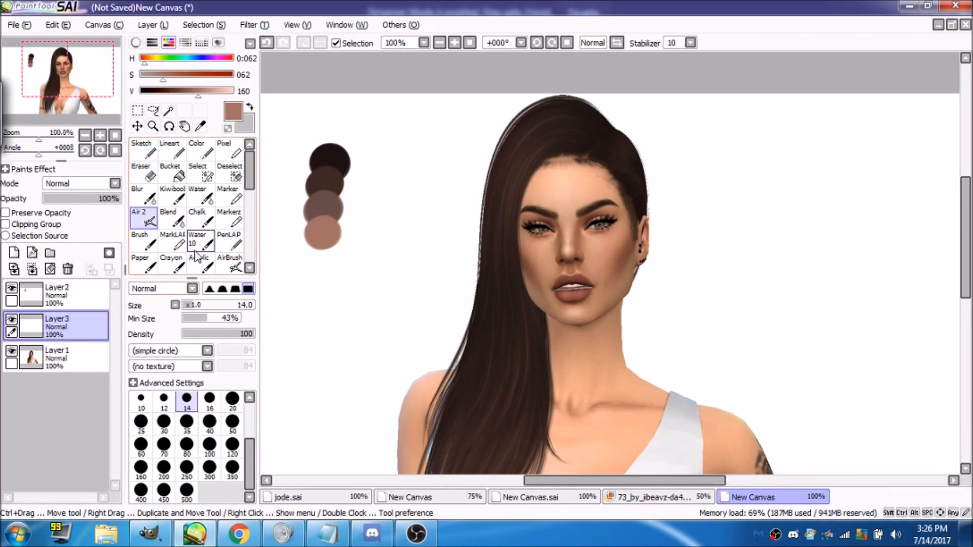
- Choose the HAIR2 brush from the brush list and set its size to 40
{"action": "left_click_drag", "start_coordinate": [252, 173], "coordinate": [243, 248]}
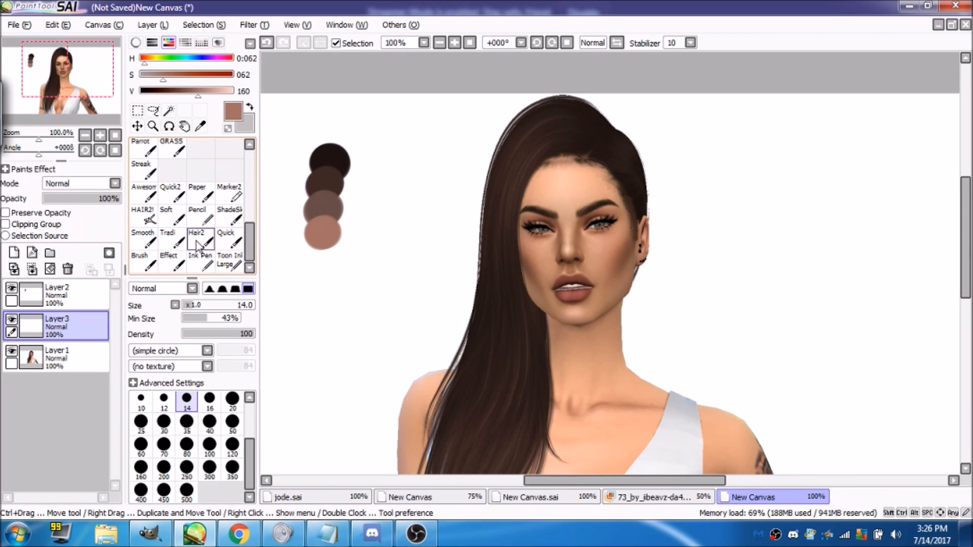
{"action": "left_click", "coordinate": [145, 217]}
{"action": "left_click", "coordinate": [207, 305]}
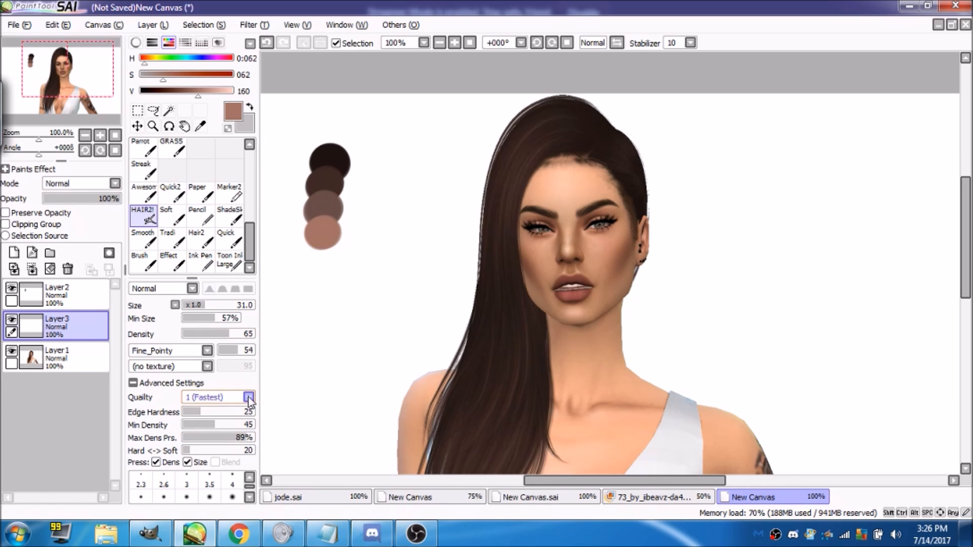
{"action": "left_click", "coordinate": [203, 306]}
{"action": "left_click", "coordinate": [205, 308]}
{"action": "left_click", "coordinate": [198, 305]}
{"action": "left_click", "coordinate": [215, 305]}
- Test the hair brush with long curved overlapping strokes between the swatches and the portrait, and clear the layer
{"action": "left_click_drag", "start_coordinate": [413, 133], "coordinate": [346, 336]}
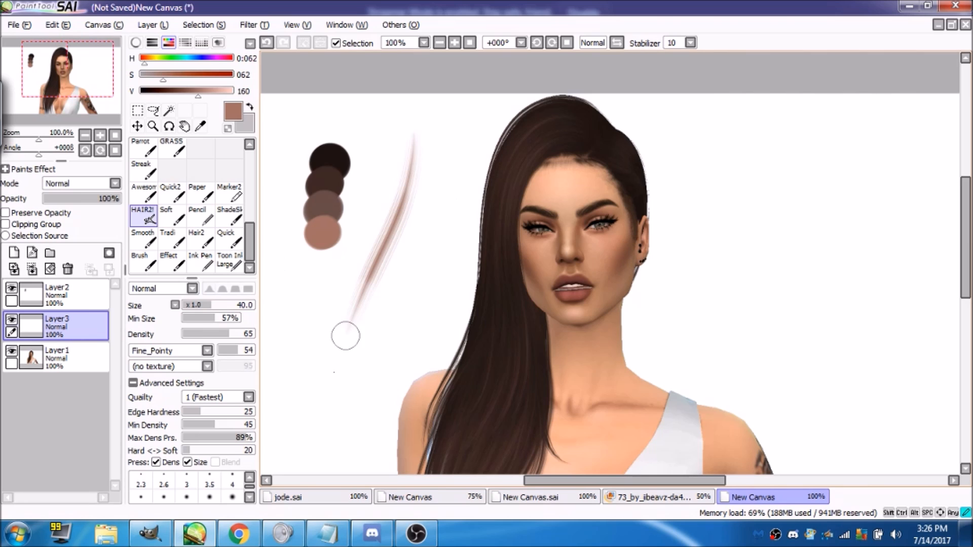
{"action": "mouse_move", "coordinate": [412, 156]}
{"action": "left_mouse_down"}
{"action": "mouse_move", "coordinate": [329, 415]}
{"action": "mouse_move", "coordinate": [315, 343]}
{"action": "mouse_move", "coordinate": [310, 405]}
{"action": "left_mouse_up"}
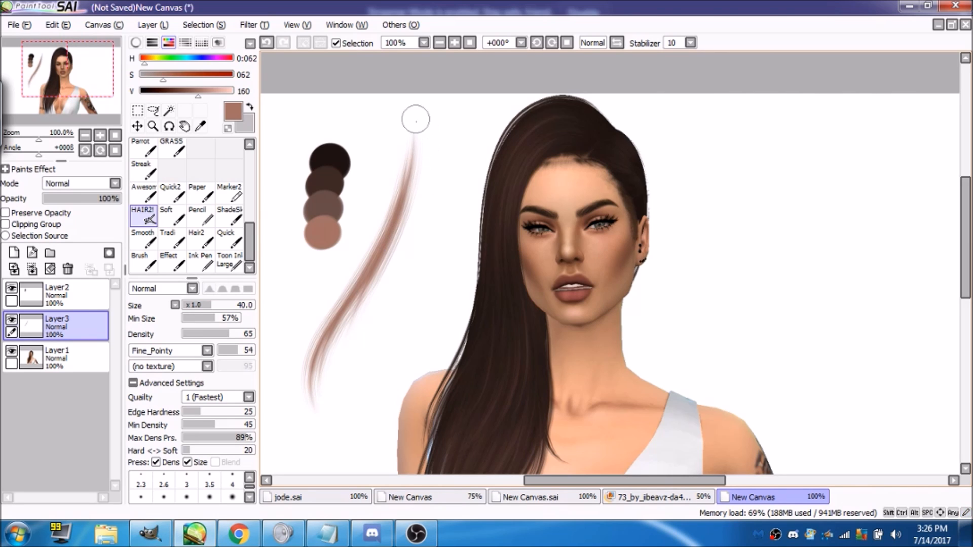
{"action": "left_click_drag", "start_coordinate": [415, 120], "coordinate": [348, 402]}
{"action": "left_click_drag", "start_coordinate": [404, 148], "coordinate": [338, 342]}
{"action": "mouse_move", "coordinate": [403, 164]}
{"action": "left_mouse_down"}
{"action": "mouse_move", "coordinate": [323, 370]}
{"action": "mouse_move", "coordinate": [352, 428]}
{"action": "mouse_move", "coordinate": [419, 207]}
{"action": "mouse_move", "coordinate": [346, 415]}
{"action": "left_mouse_up"}
{"action": "left_click_drag", "start_coordinate": [411, 197], "coordinate": [296, 421]}
{"action": "left_click_drag", "start_coordinate": [363, 236], "coordinate": [288, 430]}
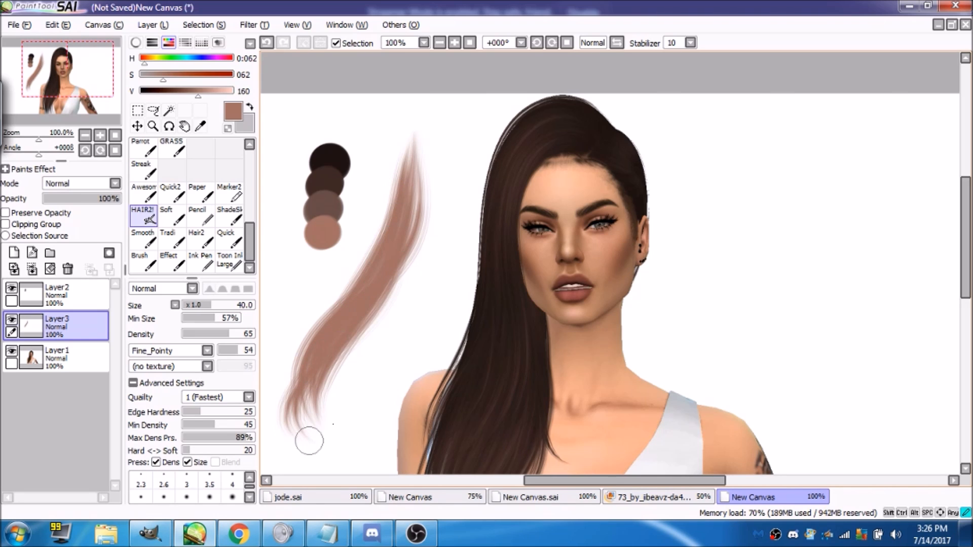
{"action": "mouse_move", "coordinate": [424, 154]}
{"action": "left_mouse_down"}
{"action": "mouse_move", "coordinate": [366, 281]}
{"action": "mouse_move", "coordinate": [408, 140]}
{"action": "mouse_move", "coordinate": [364, 293]}
{"action": "mouse_move", "coordinate": [404, 165]}
{"action": "mouse_move", "coordinate": [414, 199]}
{"action": "mouse_move", "coordinate": [406, 147]}
{"action": "mouse_move", "coordinate": [388, 228]}
{"action": "mouse_move", "coordinate": [425, 161]}
{"action": "mouse_move", "coordinate": [360, 283]}
{"action": "mouse_move", "coordinate": [428, 150]}
{"action": "mouse_move", "coordinate": [336, 390]}
{"action": "left_mouse_up"}
{"action": "left_click_drag", "start_coordinate": [414, 170], "coordinate": [367, 390]}
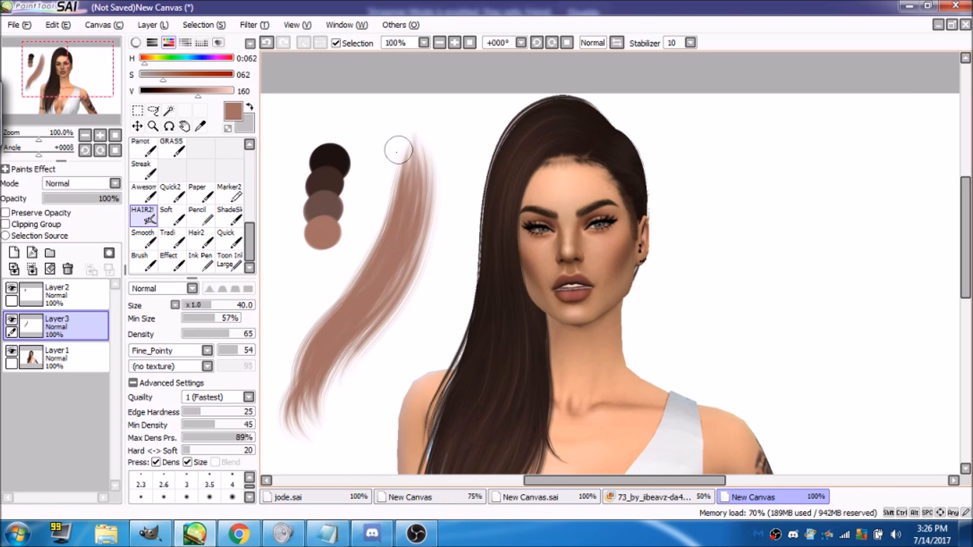
{"action": "left_click_drag", "start_coordinate": [428, 155], "coordinate": [307, 409]}
{"action": "left_click_drag", "start_coordinate": [396, 196], "coordinate": [294, 409]}
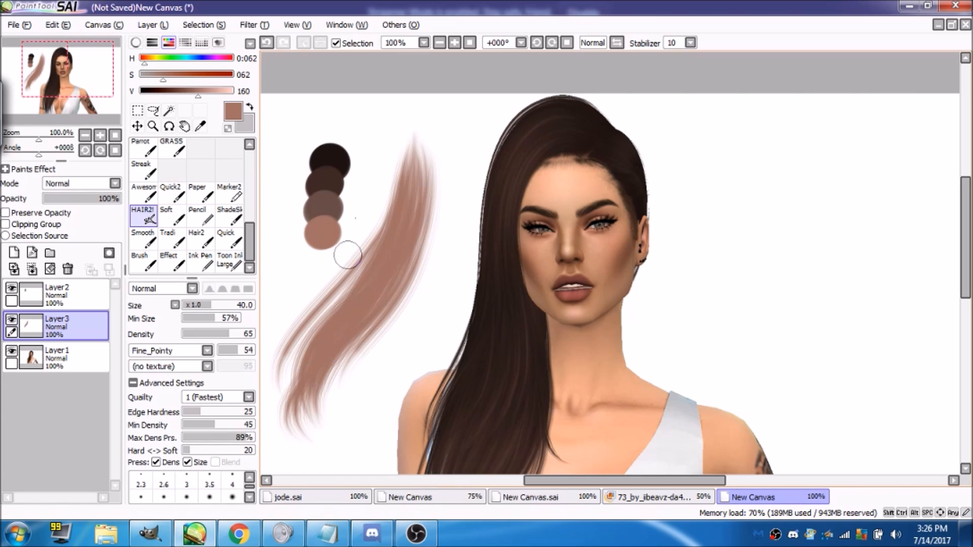
{"action": "left_click", "coordinate": [66, 270]}
- Set the brush size to 25 and sample the second-darkest swatch as the painting color
{"action": "left_click_drag", "start_coordinate": [206, 309], "coordinate": [201, 307]}
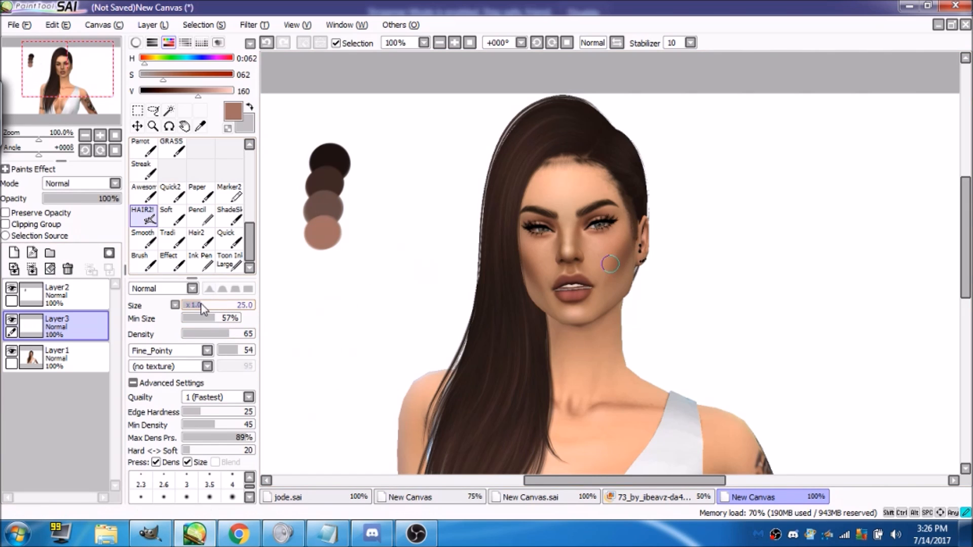
{"action": "left_click_drag", "start_coordinate": [93, 80], "coordinate": [114, 115]}
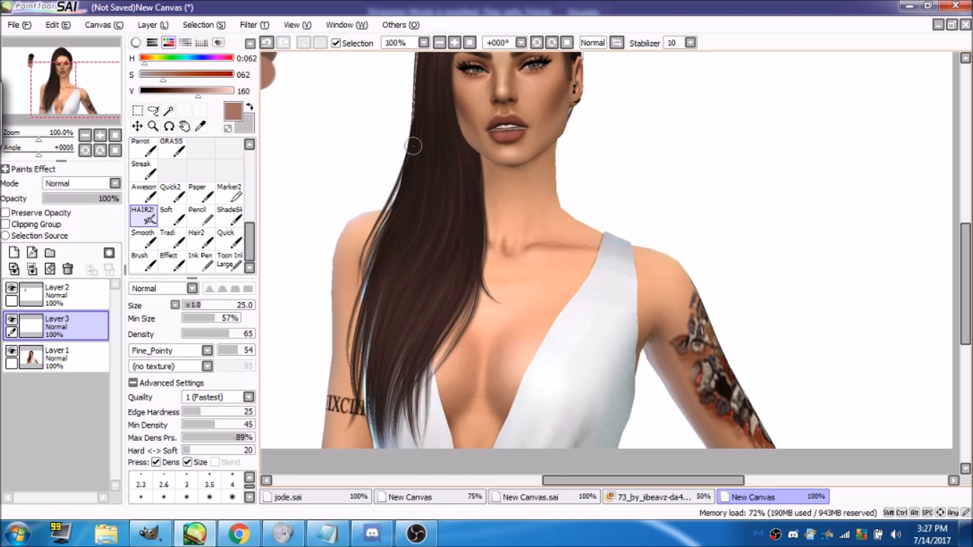
{"action": "mouse_move", "coordinate": [99, 90]}
{"action": "left_mouse_down"}
{"action": "mouse_move", "coordinate": [102, 77]}
{"action": "mouse_move", "coordinate": [70, 76]}
{"action": "mouse_move", "coordinate": [92, 63]}
{"action": "left_mouse_up"}
{"action": "left_click", "coordinate": [455, 43]}
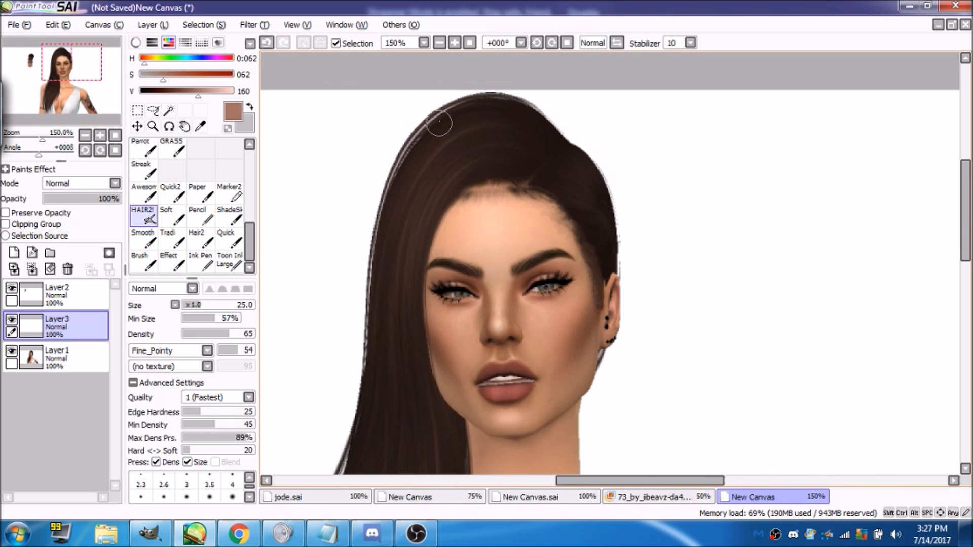
{"action": "left_click_drag", "start_coordinate": [109, 68], "coordinate": [96, 72]}
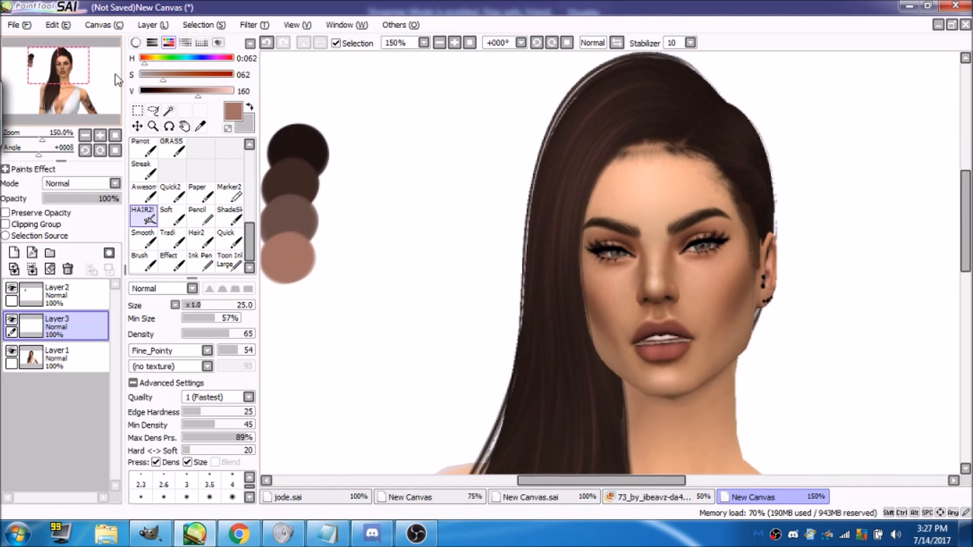
{"action": "left_click", "coordinate": [307, 140], "text": "alt"}
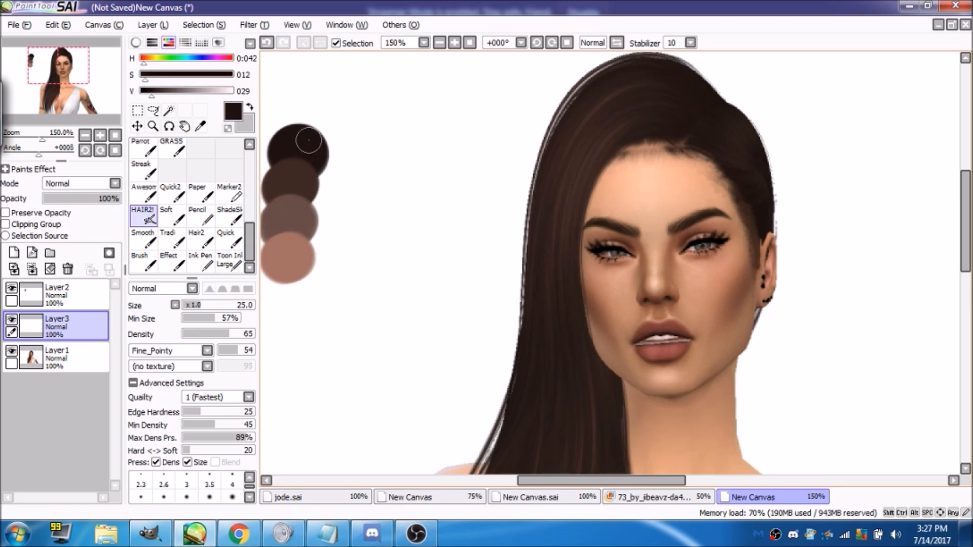
{"action": "left_click", "coordinate": [300, 167], "text": "alt"}
- Set the hair brush to size 29 and paint curved strokes over the crown, sweeping from the parting down the outer hair edge
{"action": "left_click", "coordinate": [202, 305]}
{"action": "left_click_drag", "start_coordinate": [63, 67], "coordinate": [71, 62]}
{"action": "left_click", "coordinate": [201, 305]}
{"action": "left_click", "coordinate": [205, 304]}
{"action": "left_click", "coordinate": [205, 304]}
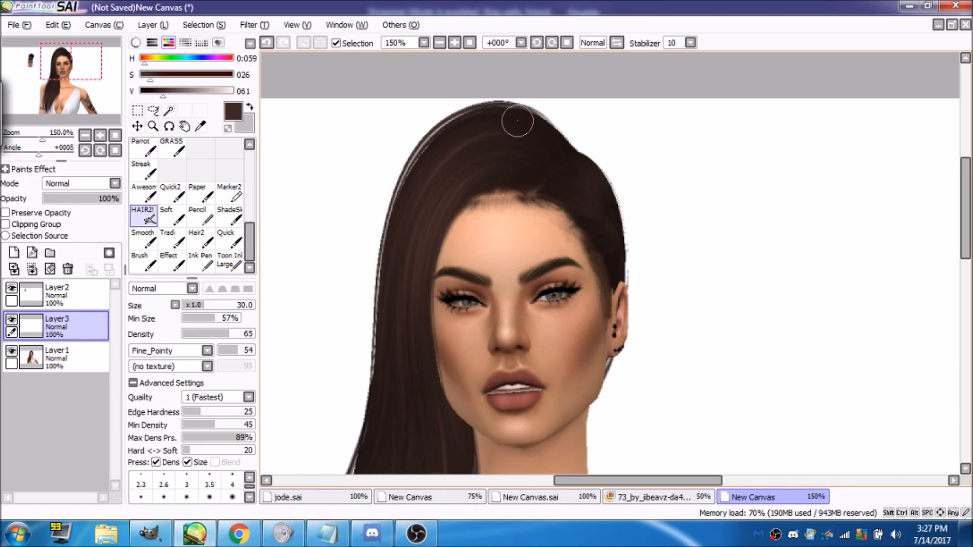
{"action": "left_click", "coordinate": [440, 44]}
{"action": "mouse_move", "coordinate": [103, 59]}
{"action": "left_mouse_down"}
{"action": "mouse_move", "coordinate": [108, 73]}
{"action": "mouse_move", "coordinate": [88, 78]}
{"action": "mouse_move", "coordinate": [96, 69]}
{"action": "left_mouse_up"}
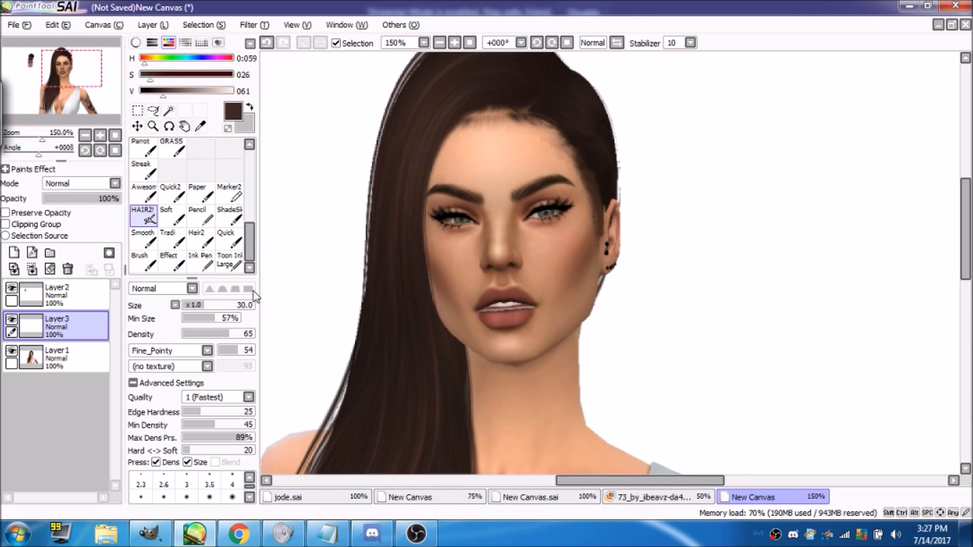
{"action": "left_click_drag", "start_coordinate": [82, 60], "coordinate": [76, 46]}
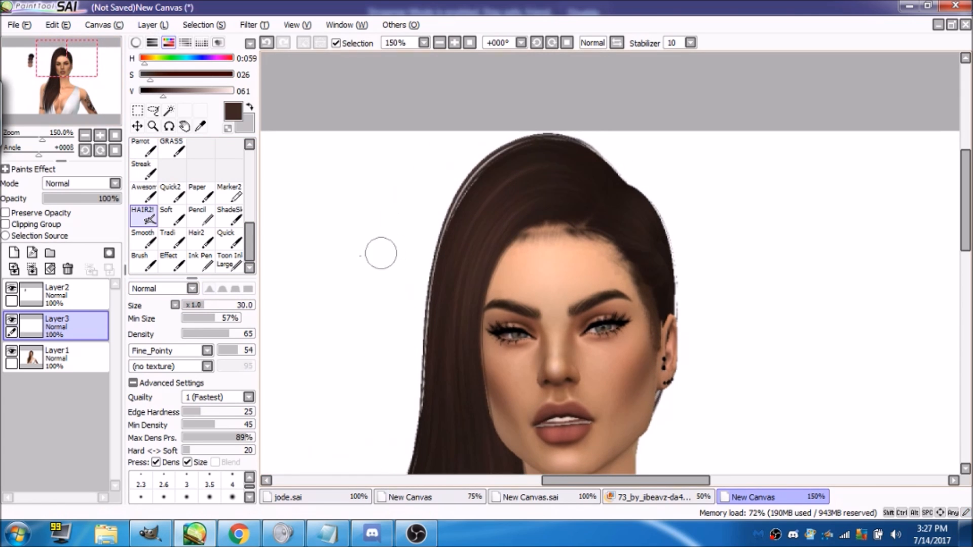
{"action": "left_click_drag", "start_coordinate": [208, 306], "coordinate": [208, 307]}
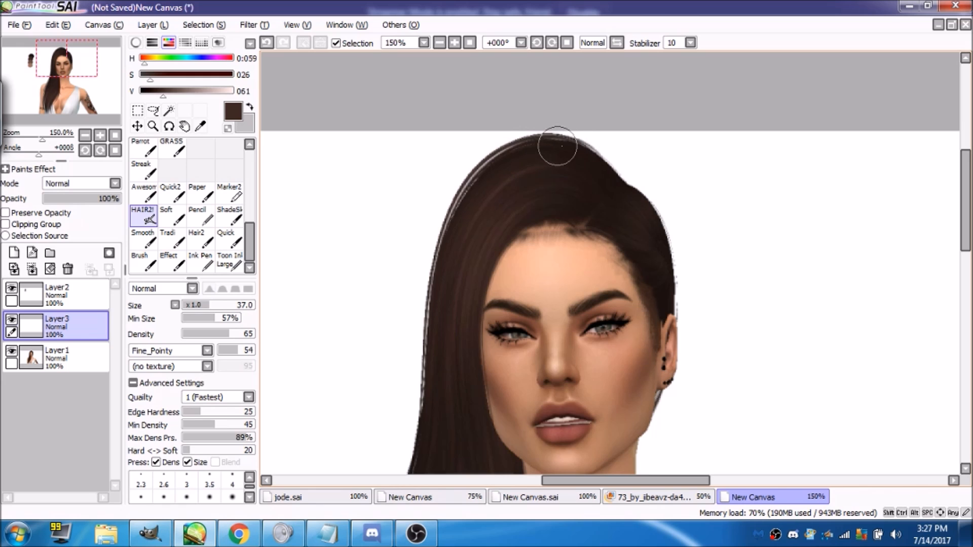
{"action": "left_click_drag", "start_coordinate": [98, 90], "coordinate": [105, 92]}
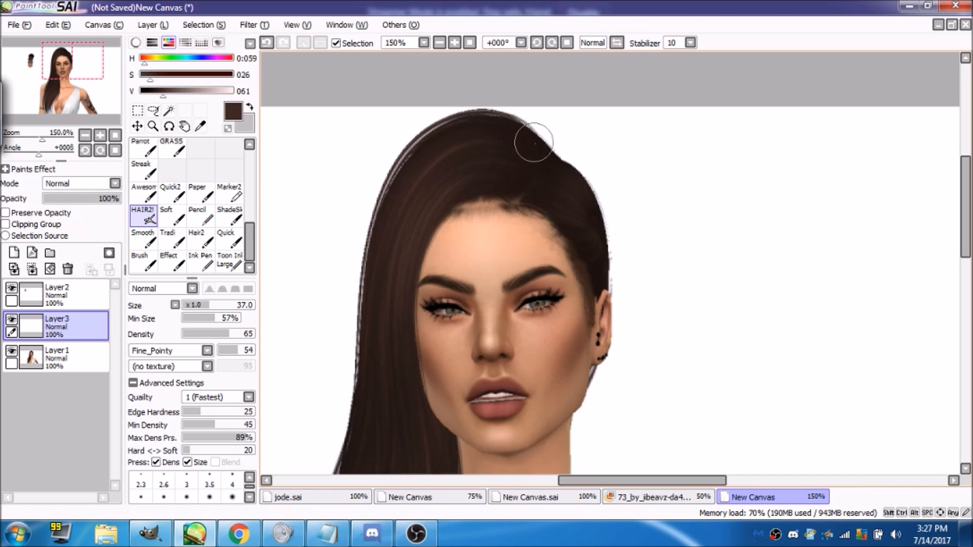
{"action": "left_click", "coordinate": [204, 306]}
{"action": "mouse_move", "coordinate": [552, 159]}
{"action": "left_mouse_down"}
{"action": "mouse_move", "coordinate": [506, 117]}
{"action": "mouse_move", "coordinate": [463, 154]}
{"action": "left_mouse_up"}
{"action": "mouse_move", "coordinate": [543, 162]}
{"action": "left_mouse_down"}
{"action": "mouse_move", "coordinate": [461, 136]}
{"action": "mouse_move", "coordinate": [427, 137]}
{"action": "left_mouse_up"}
{"action": "left_click_drag", "start_coordinate": [546, 147], "coordinate": [436, 114]}
{"action": "mouse_move", "coordinate": [512, 130]}
{"action": "left_mouse_down"}
{"action": "mouse_move", "coordinate": [460, 117]}
{"action": "mouse_move", "coordinate": [388, 256]}
{"action": "left_mouse_up"}
{"action": "mouse_move", "coordinate": [455, 123]}
{"action": "left_mouse_down"}
{"action": "mouse_move", "coordinate": [424, 234]}
{"action": "mouse_move", "coordinate": [376, 213]}
{"action": "mouse_move", "coordinate": [372, 309]}
{"action": "left_mouse_up"}
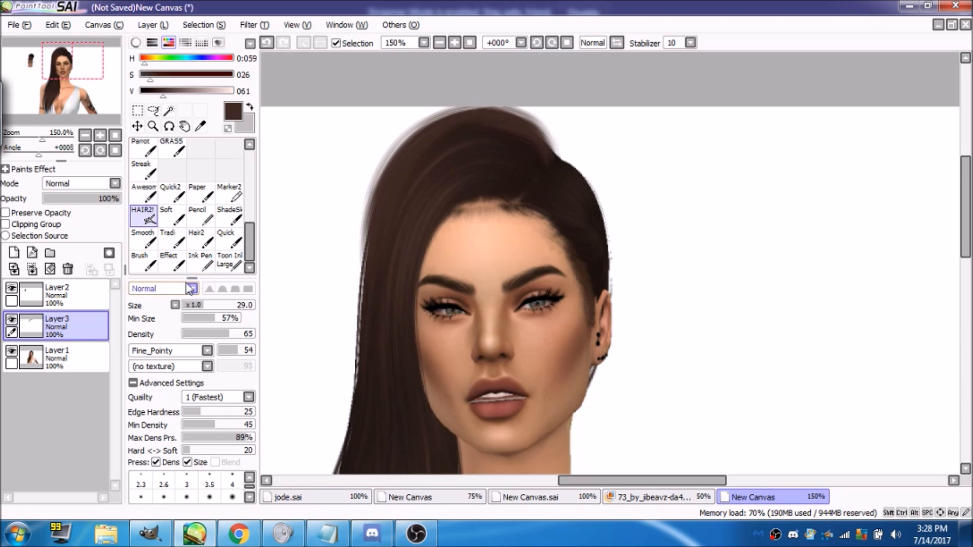
- Try marking the outer hair edge beside the face with a size 7 pale ring at value 255, and undo it
{"action": "left_click", "coordinate": [187, 497]}
{"action": "mouse_move", "coordinate": [361, 266]}
{"action": "left_mouse_down"}
{"action": "mouse_move", "coordinate": [349, 291]}
{"action": "mouse_move", "coordinate": [344, 405]}
{"action": "mouse_move", "coordinate": [362, 296]}
{"action": "left_mouse_up"}
{"action": "left_click", "coordinate": [265, 45]}
{"action": "left_click_drag", "start_coordinate": [198, 92], "coordinate": [254, 94]}
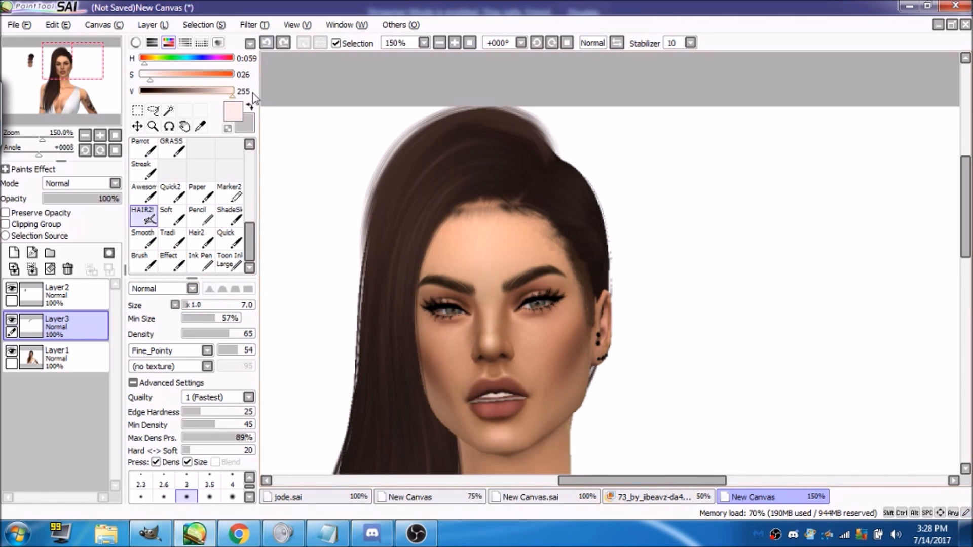
{"action": "mouse_move", "coordinate": [359, 265]}
{"action": "left_mouse_down"}
{"action": "mouse_move", "coordinate": [334, 313]}
{"action": "mouse_move", "coordinate": [382, 354]}
{"action": "mouse_move", "coordinate": [363, 249]}
{"action": "mouse_move", "coordinate": [367, 276]}
{"action": "left_mouse_up"}
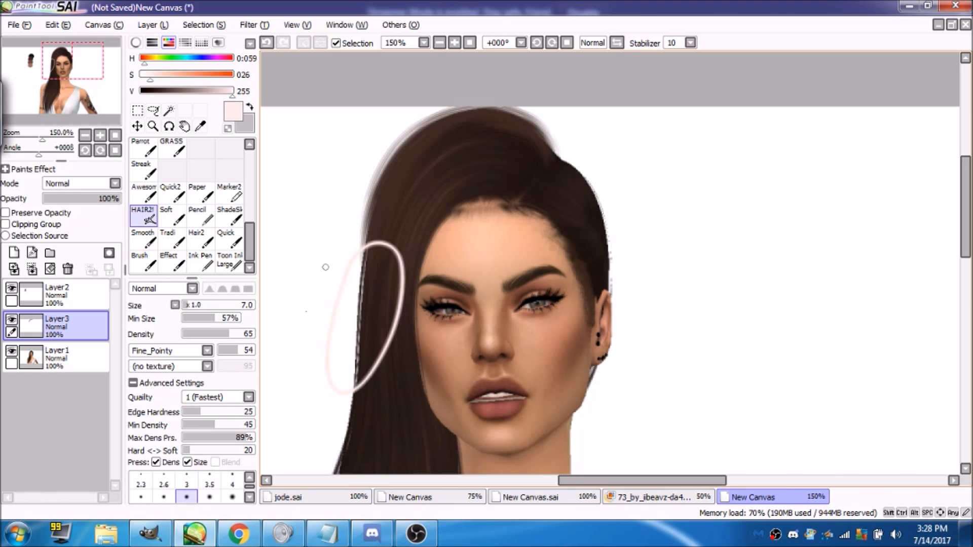
{"action": "left_click", "coordinate": [267, 43]}
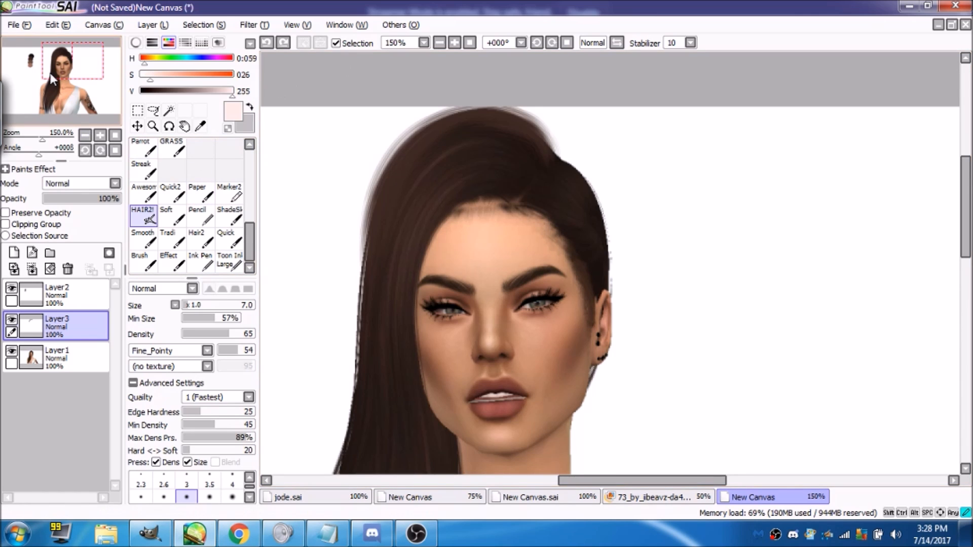
- Sample the brown from the crown and paint size 21 strokes down the outer hair edge from the head toward the shoulder
{"action": "left_click", "coordinate": [71, 65]}
{"action": "left_click", "coordinate": [424, 130], "text": "alt"}
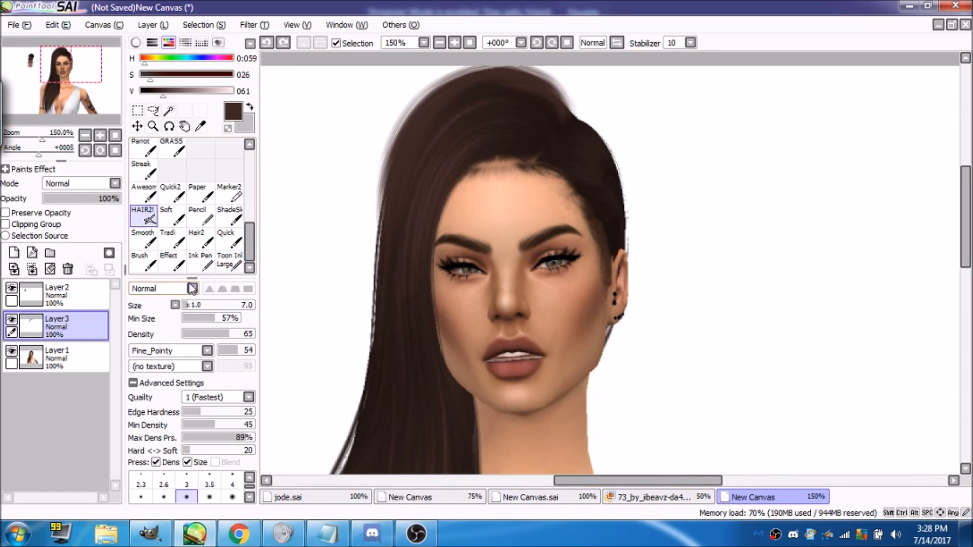
{"action": "left_click", "coordinate": [195, 306]}
{"action": "left_click", "coordinate": [443, 43]}
{"action": "left_click_drag", "start_coordinate": [72, 76], "coordinate": [74, 74]}
{"action": "left_click", "coordinate": [204, 305]}
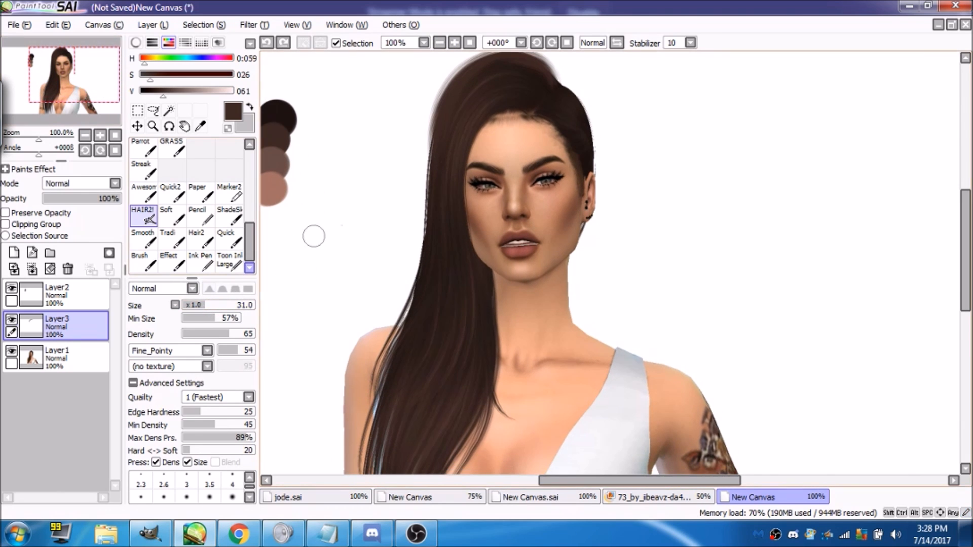
{"action": "left_click", "coordinate": [197, 305]}
{"action": "left_click_drag", "start_coordinate": [445, 107], "coordinate": [419, 228]}
{"action": "mouse_move", "coordinate": [432, 131]}
{"action": "left_mouse_down"}
{"action": "mouse_move", "coordinate": [406, 293]}
{"action": "mouse_move", "coordinate": [393, 317]}
{"action": "mouse_move", "coordinate": [427, 170]}
{"action": "mouse_move", "coordinate": [407, 299]}
{"action": "left_mouse_up"}
{"action": "left_click_drag", "start_coordinate": [439, 103], "coordinate": [423, 211]}
{"action": "left_click_drag", "start_coordinate": [431, 142], "coordinate": [410, 290]}
{"action": "left_click_drag", "start_coordinate": [438, 122], "coordinate": [414, 291]}
{"action": "left_click_drag", "start_coordinate": [423, 237], "coordinate": [386, 298]}
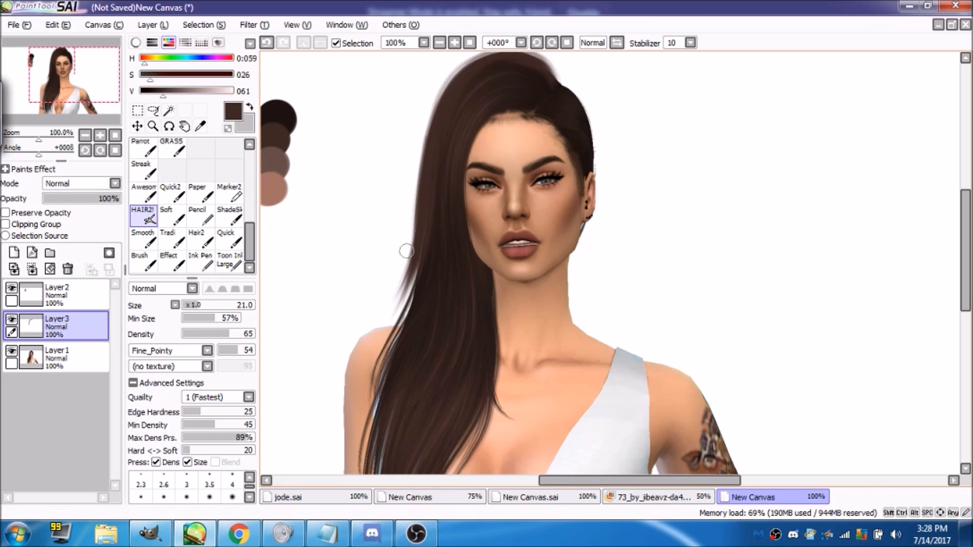
- Continue the outer hair edge with long strokes fanning from beside the neck down over the shoulder
{"action": "left_click_drag", "start_coordinate": [416, 260], "coordinate": [386, 332]}
{"action": "left_click_drag", "start_coordinate": [413, 218], "coordinate": [377, 366]}
{"action": "left_click_drag", "start_coordinate": [414, 259], "coordinate": [347, 434]}
{"action": "mouse_move", "coordinate": [414, 237]}
{"action": "left_mouse_down"}
{"action": "mouse_move", "coordinate": [358, 426]}
{"action": "mouse_move", "coordinate": [378, 375]}
{"action": "left_mouse_up"}
{"action": "left_click_drag", "start_coordinate": [410, 295], "coordinate": [362, 418]}
{"action": "left_click_drag", "start_coordinate": [426, 171], "coordinate": [383, 342]}
{"action": "left_click_drag", "start_coordinate": [414, 216], "coordinate": [403, 306]}
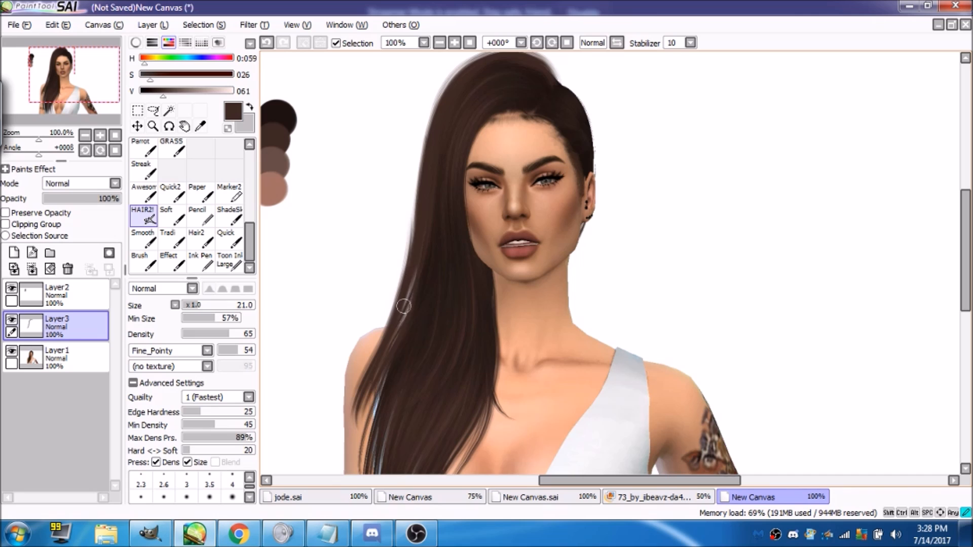
{"action": "mouse_move", "coordinate": [418, 181]}
{"action": "left_mouse_down"}
{"action": "mouse_move", "coordinate": [355, 417]}
{"action": "mouse_move", "coordinate": [428, 236]}
{"action": "mouse_move", "coordinate": [432, 178]}
{"action": "mouse_move", "coordinate": [412, 291]}
{"action": "mouse_move", "coordinate": [392, 293]}
{"action": "mouse_move", "coordinate": [413, 252]}
{"action": "mouse_move", "coordinate": [354, 454]}
{"action": "left_mouse_up"}
- Set the brush size to 31 and extend the outer hair with long strokes over the upper arm toward the canvas's lower edge
{"action": "left_click_drag", "start_coordinate": [64, 86], "coordinate": [63, 102]}
{"action": "left_click", "coordinate": [205, 305]}
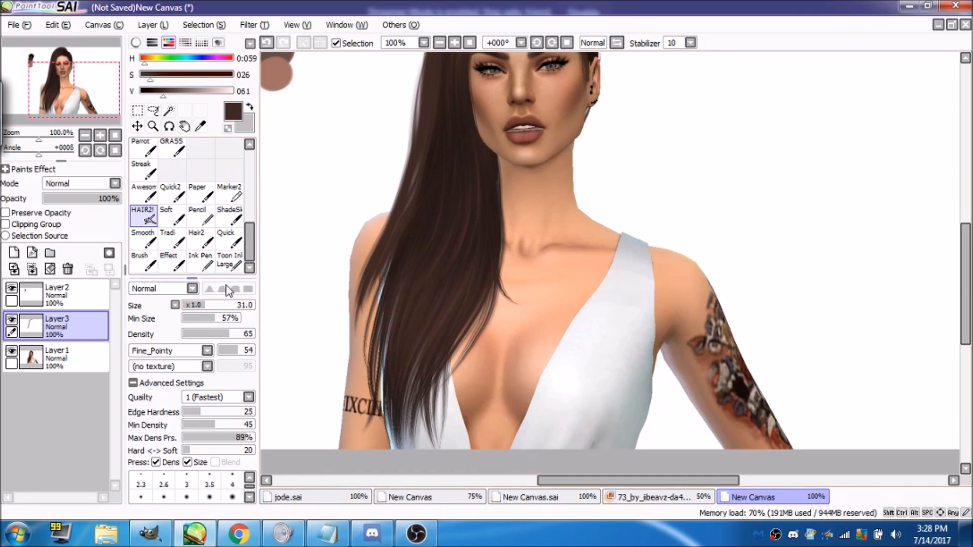
{"action": "left_click_drag", "start_coordinate": [410, 141], "coordinate": [337, 355]}
{"action": "mouse_move", "coordinate": [414, 166]}
{"action": "left_mouse_down"}
{"action": "mouse_move", "coordinate": [346, 322]}
{"action": "mouse_move", "coordinate": [344, 369]}
{"action": "mouse_move", "coordinate": [361, 401]}
{"action": "left_mouse_up"}
{"action": "mouse_move", "coordinate": [414, 191]}
{"action": "left_mouse_down"}
{"action": "mouse_move", "coordinate": [359, 368]}
{"action": "mouse_move", "coordinate": [359, 406]}
{"action": "left_mouse_up"}
{"action": "left_click_drag", "start_coordinate": [423, 222], "coordinate": [366, 414]}
{"action": "left_click_drag", "start_coordinate": [414, 239], "coordinate": [363, 437]}
{"action": "left_click_drag", "start_coordinate": [398, 318], "coordinate": [363, 450]}
{"action": "left_click_drag", "start_coordinate": [397, 303], "coordinate": [362, 449]}
{"action": "left_click_drag", "start_coordinate": [407, 229], "coordinate": [358, 449]}
{"action": "mouse_move", "coordinate": [392, 317]}
{"action": "left_mouse_down"}
{"action": "mouse_move", "coordinate": [394, 364]}
{"action": "mouse_move", "coordinate": [361, 449]}
{"action": "left_mouse_up"}
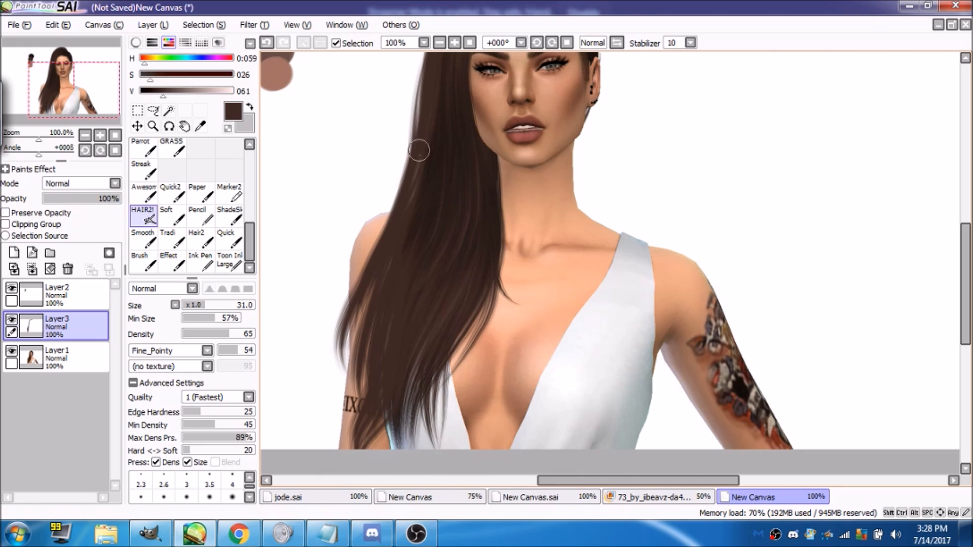
- Add a new layer above the painted hair layer
{"action": "left_click_drag", "start_coordinate": [54, 91], "coordinate": [53, 78]}
{"action": "left_click", "coordinate": [14, 252]}
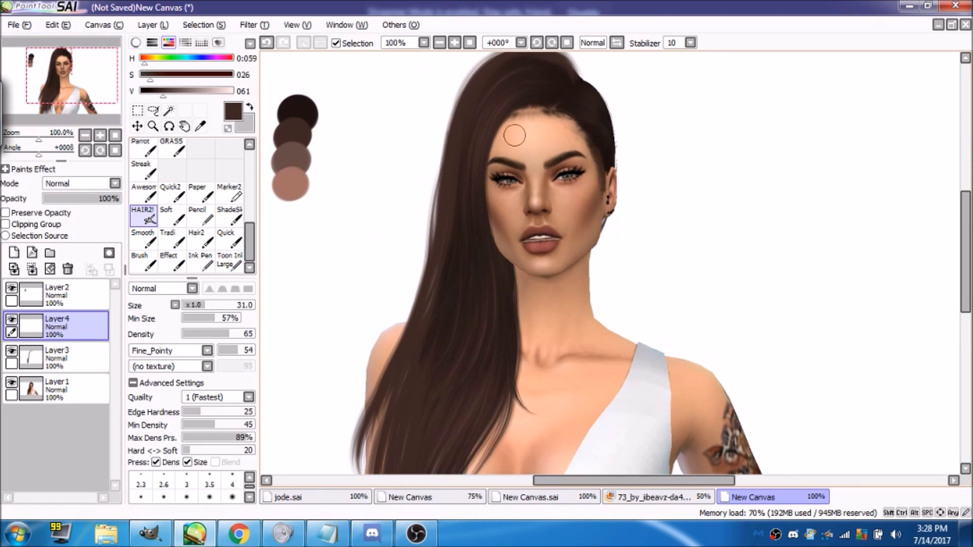
- Try long loose strands sweeping outward from the crown at sizes 31 and 35, and clear them from the new layer
{"action": "left_click_drag", "start_coordinate": [498, 67], "coordinate": [321, 445]}
{"action": "mouse_move", "coordinate": [481, 71]}
{"action": "left_mouse_down"}
{"action": "mouse_move", "coordinate": [414, 244]}
{"action": "mouse_move", "coordinate": [269, 472]}
{"action": "left_mouse_up"}
{"action": "left_click_drag", "start_coordinate": [56, 91], "coordinate": [52, 97]}
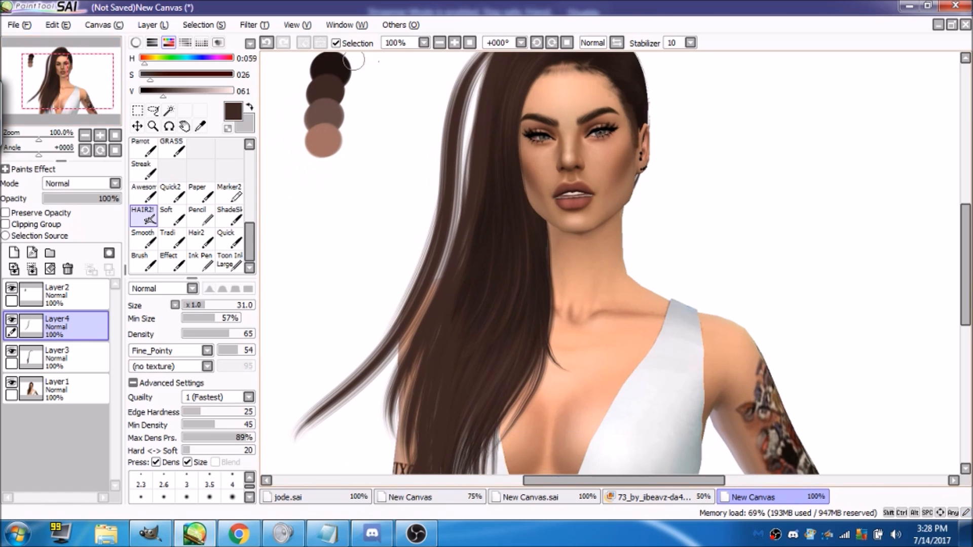
{"action": "left_click", "coordinate": [444, 43]}
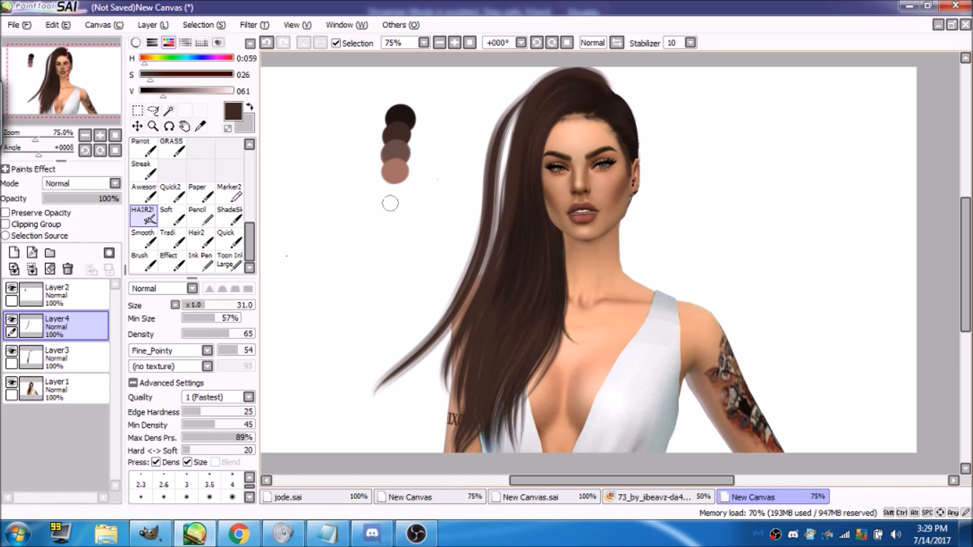
{"action": "left_click", "coordinate": [206, 306]}
{"action": "mouse_move", "coordinate": [507, 112]}
{"action": "left_mouse_down"}
{"action": "mouse_move", "coordinate": [456, 160]}
{"action": "mouse_move", "coordinate": [284, 390]}
{"action": "left_mouse_up"}
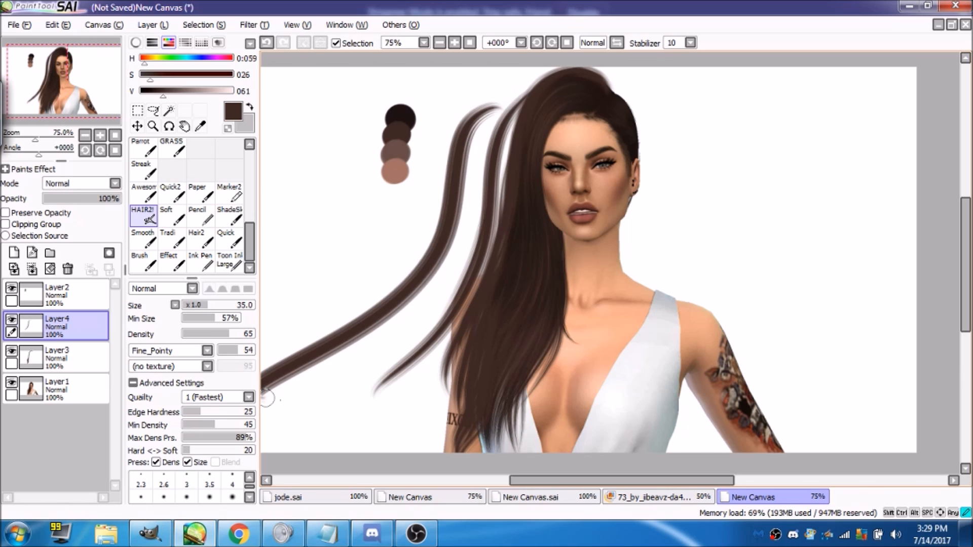
{"action": "left_click", "coordinate": [267, 43]}
{"action": "mouse_move", "coordinate": [478, 103]}
{"action": "left_mouse_down"}
{"action": "mouse_move", "coordinate": [435, 229]}
{"action": "mouse_move", "coordinate": [330, 260]}
{"action": "left_mouse_up"}
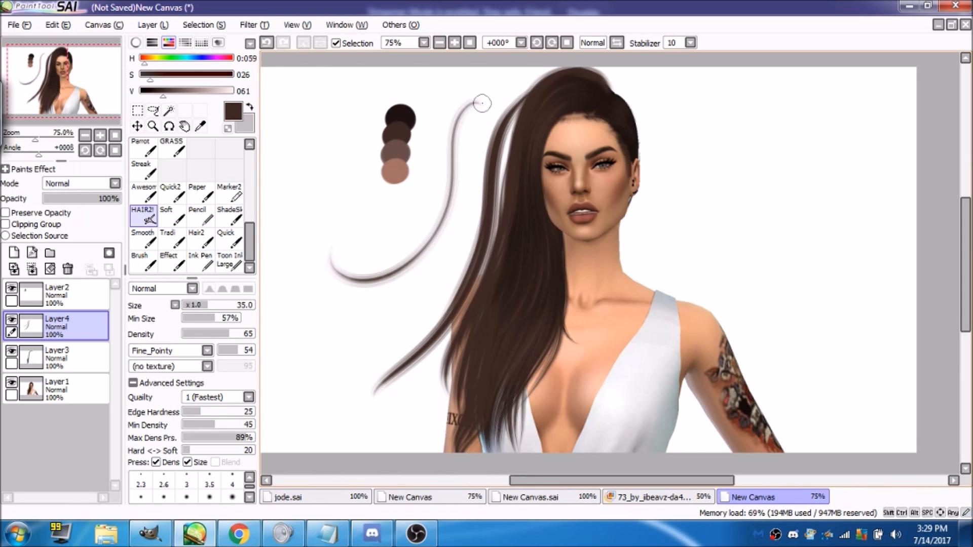
{"action": "left_click_drag", "start_coordinate": [479, 103], "coordinate": [280, 252]}
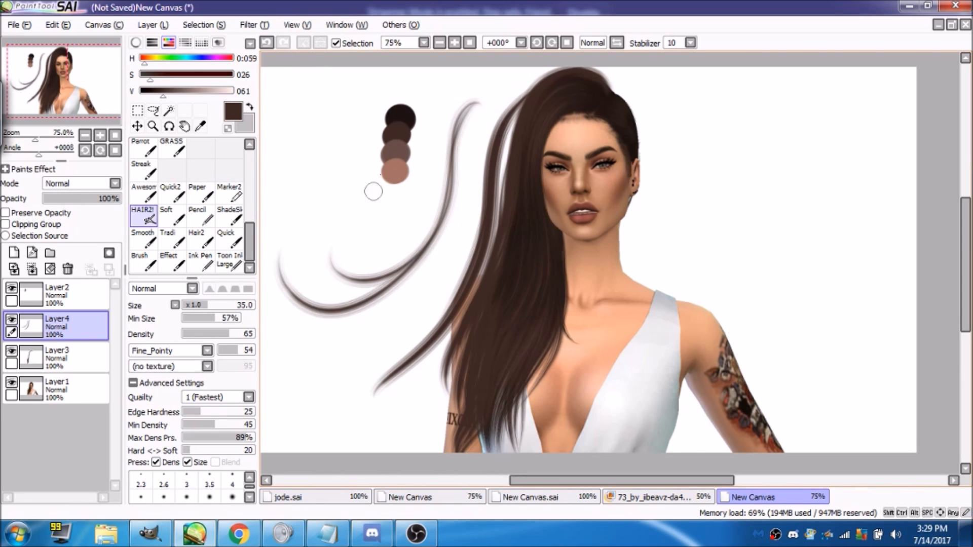
{"action": "left_click", "coordinate": [51, 268]}
- Try size 35 curled strands running from the crown and looping beside the upper arm, and clear the layer
{"action": "mouse_move", "coordinate": [553, 71]}
{"action": "left_mouse_down"}
{"action": "mouse_move", "coordinate": [537, 84]}
{"action": "mouse_move", "coordinate": [521, 171]}
{"action": "mouse_move", "coordinate": [430, 306]}
{"action": "mouse_move", "coordinate": [454, 378]}
{"action": "left_mouse_up"}
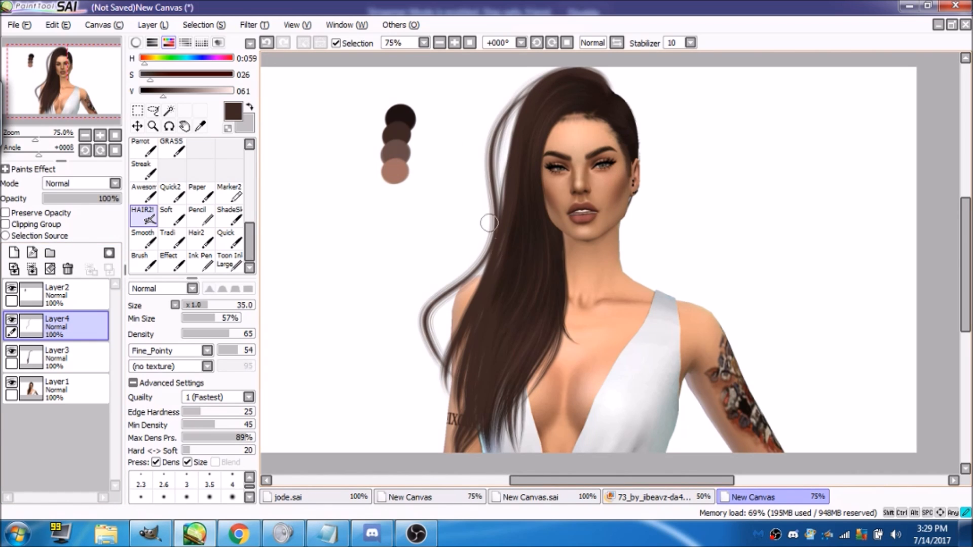
{"action": "left_click_drag", "start_coordinate": [490, 223], "coordinate": [455, 376]}
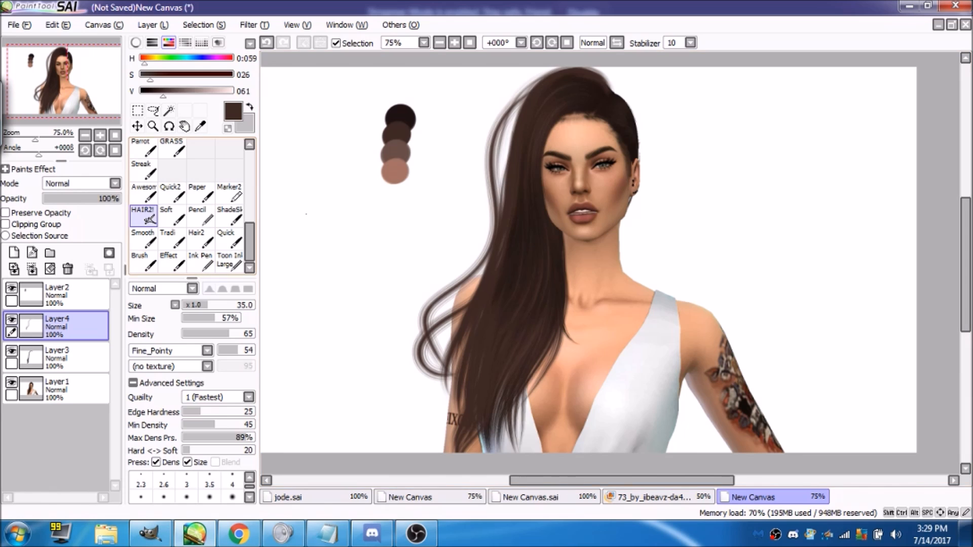
{"action": "left_click", "coordinate": [50, 269]}
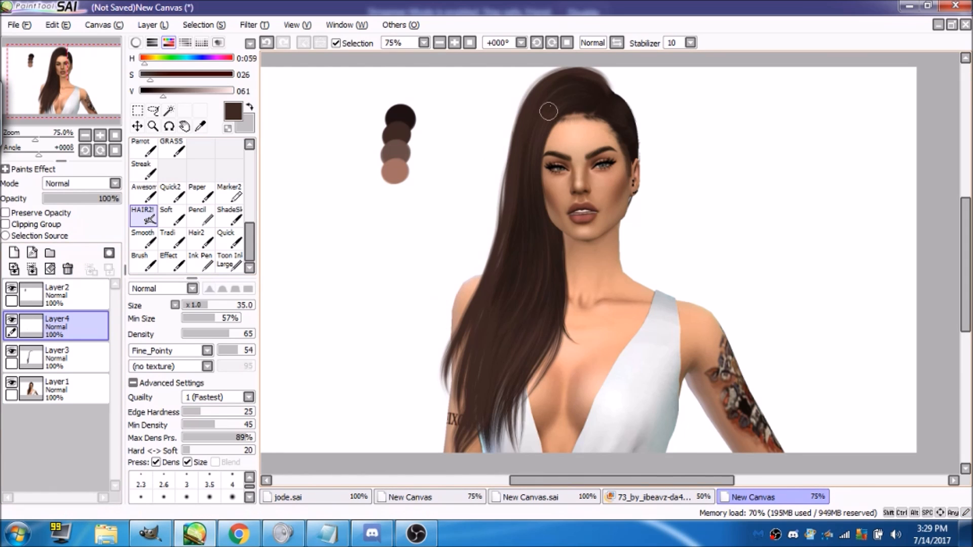
- Try strokes around the crown's outer edge at size 35, and undo them
{"action": "mouse_move", "coordinate": [583, 72]}
{"action": "left_mouse_down"}
{"action": "mouse_move", "coordinate": [516, 117]}
{"action": "mouse_move", "coordinate": [509, 159]}
{"action": "left_mouse_up"}
{"action": "mouse_move", "coordinate": [552, 75]}
{"action": "left_mouse_down"}
{"action": "mouse_move", "coordinate": [502, 134]}
{"action": "mouse_move", "coordinate": [506, 223]}
{"action": "left_mouse_up"}
{"action": "left_click", "coordinate": [266, 43]}
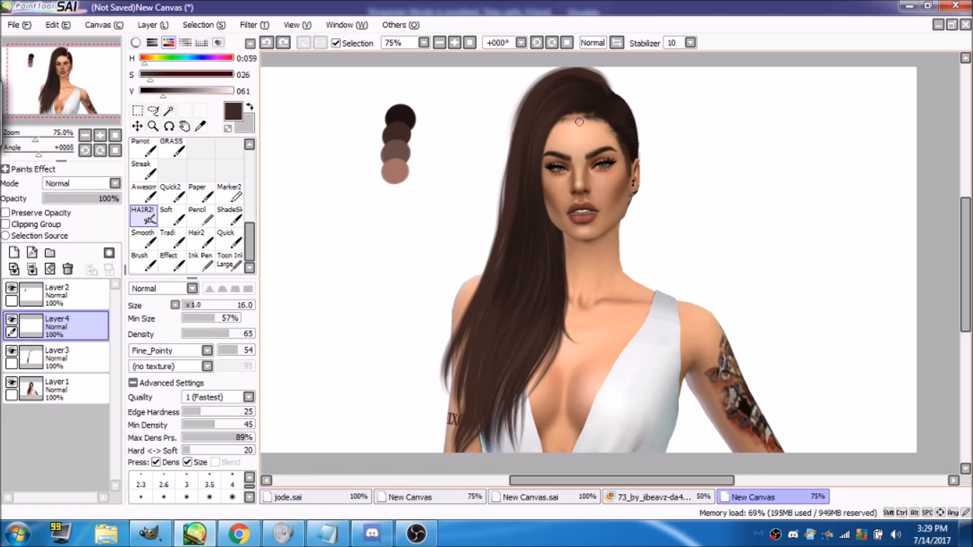
- Set the brush size to 16 and paint short strokes along the hairline and the crown's outer edge, undoing the last stroke
{"action": "left_click_drag", "start_coordinate": [584, 116], "coordinate": [546, 176]}
{"action": "left_click_drag", "start_coordinate": [573, 116], "coordinate": [548, 146]}
{"action": "left_click_drag", "start_coordinate": [576, 112], "coordinate": [539, 167]}
{"action": "left_click_drag", "start_coordinate": [540, 80], "coordinate": [507, 155]}
{"action": "left_click_drag", "start_coordinate": [520, 109], "coordinate": [499, 216]}
{"action": "left_click_drag", "start_coordinate": [546, 84], "coordinate": [505, 133]}
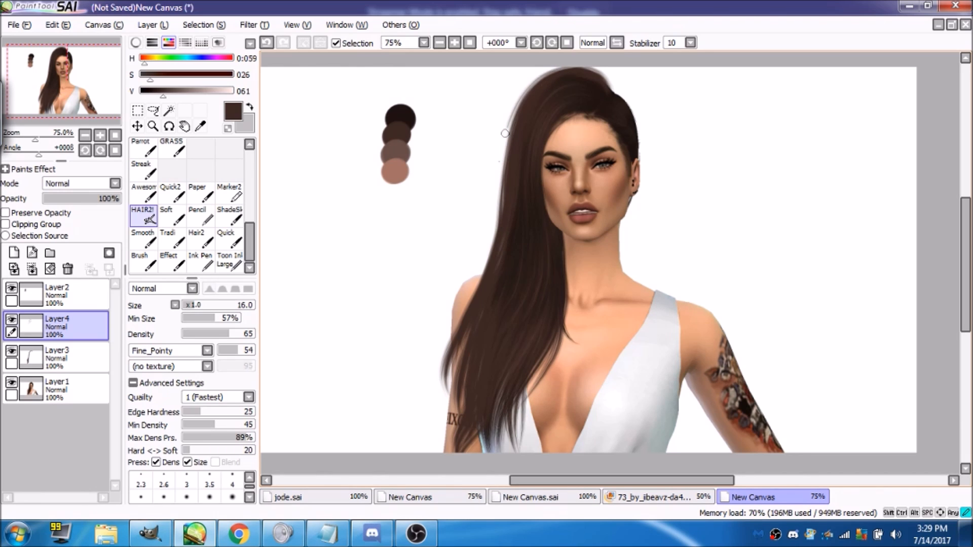
{"action": "left_click_drag", "start_coordinate": [518, 97], "coordinate": [496, 201]}
{"action": "left_click", "coordinate": [265, 46]}
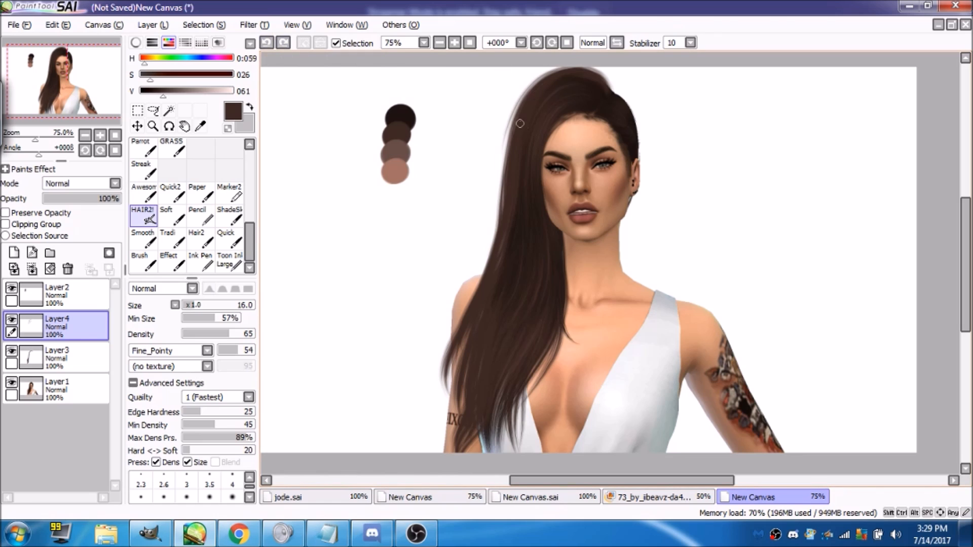
- Build up the outer hair edge with long size 16 strokes from the crown down to the shoulder
{"action": "left_click_drag", "start_coordinate": [525, 94], "coordinate": [505, 227]}
{"action": "left_click_drag", "start_coordinate": [509, 128], "coordinate": [485, 268]}
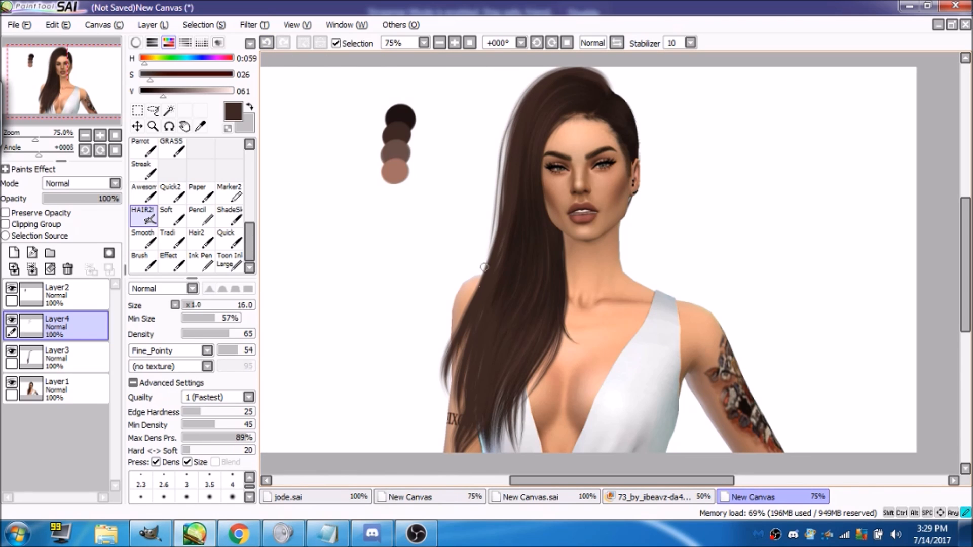
{"action": "left_click_drag", "start_coordinate": [507, 143], "coordinate": [482, 281]}
{"action": "left_click_drag", "start_coordinate": [500, 165], "coordinate": [480, 287]}
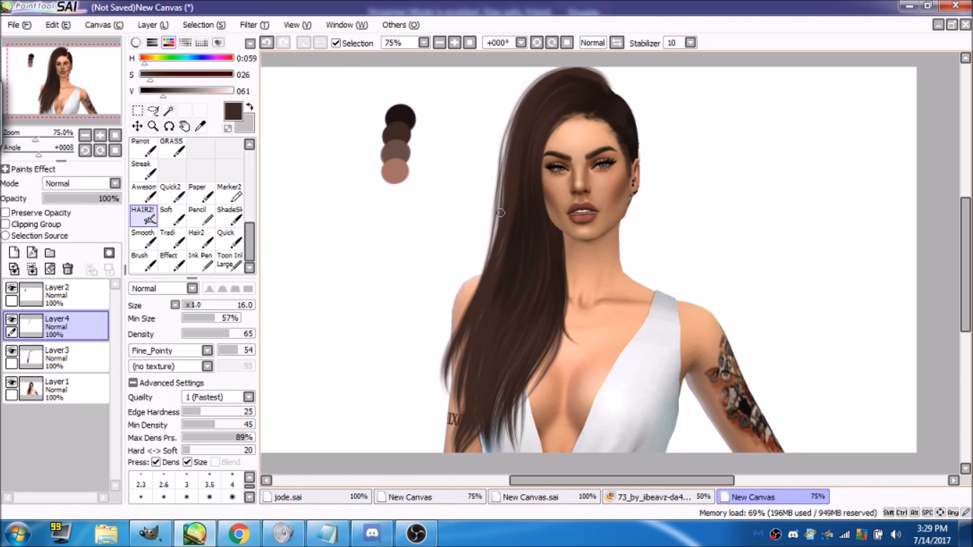
{"action": "left_click_drag", "start_coordinate": [502, 204], "coordinate": [479, 297]}
- Paint fine tapering strands at the outer hair ends over the tattooed upper arm
{"action": "left_click_drag", "start_coordinate": [454, 335], "coordinate": [436, 399]}
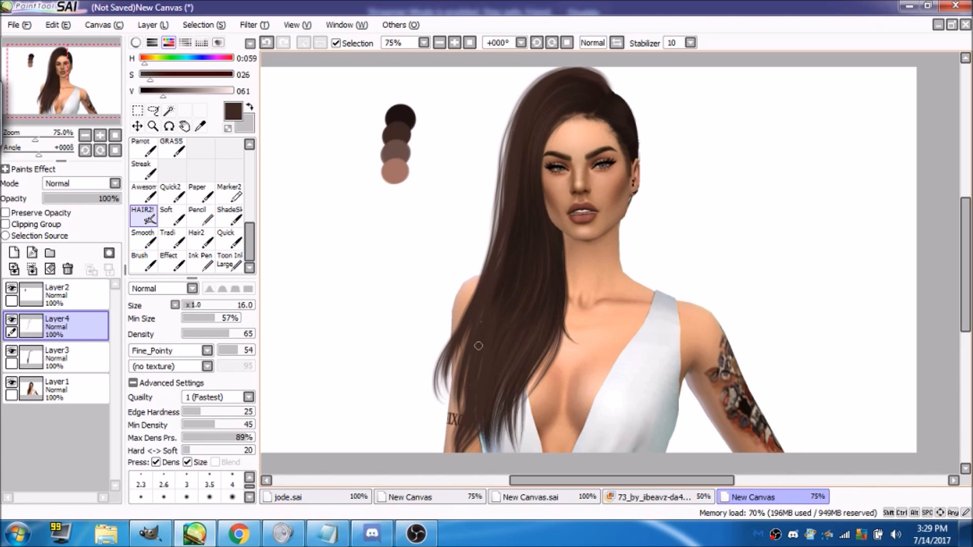
{"action": "mouse_move", "coordinate": [463, 315]}
{"action": "left_mouse_down"}
{"action": "mouse_move", "coordinate": [434, 387]}
{"action": "mouse_move", "coordinate": [445, 432]}
{"action": "left_mouse_up"}
{"action": "left_click_drag", "start_coordinate": [460, 362], "coordinate": [443, 410]}
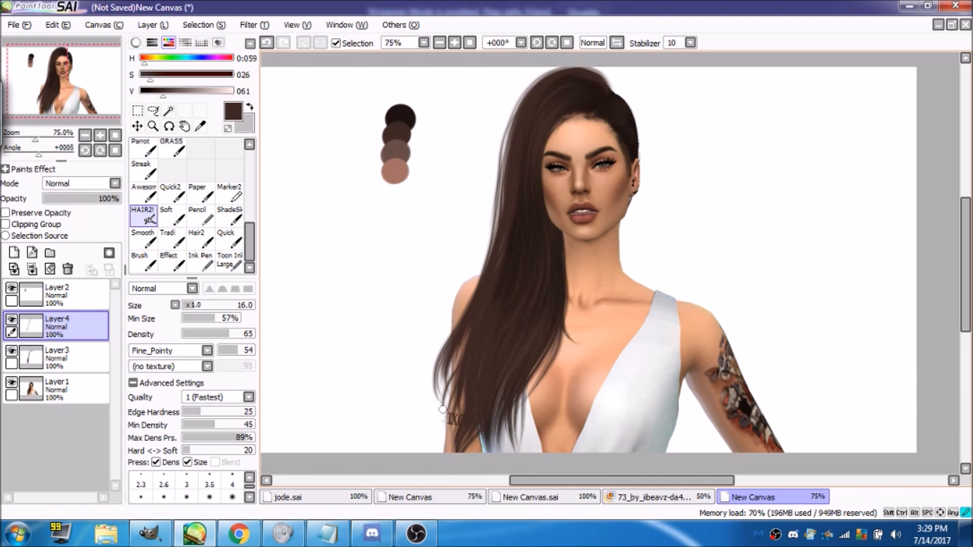
{"action": "mouse_move", "coordinate": [450, 350]}
{"action": "left_mouse_down"}
{"action": "mouse_move", "coordinate": [433, 398]}
{"action": "mouse_move", "coordinate": [441, 419]}
{"action": "left_mouse_up"}
{"action": "left_click_drag", "start_coordinate": [458, 375], "coordinate": [436, 437]}
{"action": "left_click_drag", "start_coordinate": [462, 349], "coordinate": [431, 414]}
{"action": "left_click_drag", "start_coordinate": [455, 355], "coordinate": [445, 447]}
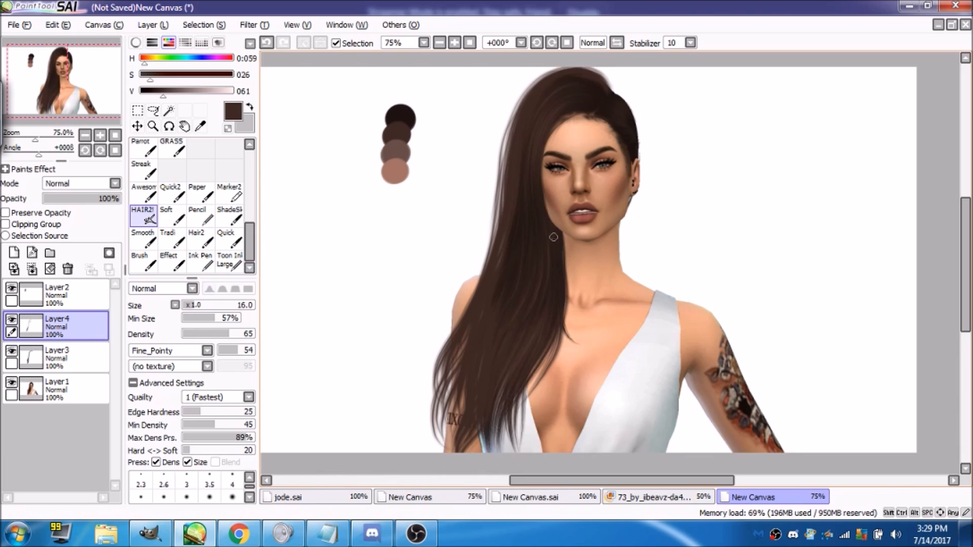
- Thicken the outer hair edge between the crown and the shoulder with overlapping size 16 strokes
{"action": "left_click_drag", "start_coordinate": [514, 129], "coordinate": [500, 185]}
{"action": "left_click_drag", "start_coordinate": [519, 106], "coordinate": [493, 195]}
{"action": "left_click_drag", "start_coordinate": [509, 137], "coordinate": [490, 255]}
{"action": "left_click_drag", "start_coordinate": [507, 145], "coordinate": [494, 240]}
{"action": "left_click_drag", "start_coordinate": [504, 139], "coordinate": [485, 191]}
- Try widening the outer hair edge further with strokes from the crown to the shoulder, and undo them
{"action": "left_click_drag", "start_coordinate": [495, 184], "coordinate": [479, 276]}
{"action": "left_click_drag", "start_coordinate": [520, 101], "coordinate": [488, 180]}
{"action": "left_click_drag", "start_coordinate": [499, 142], "coordinate": [473, 297]}
{"action": "left_click_drag", "start_coordinate": [519, 107], "coordinate": [491, 238]}
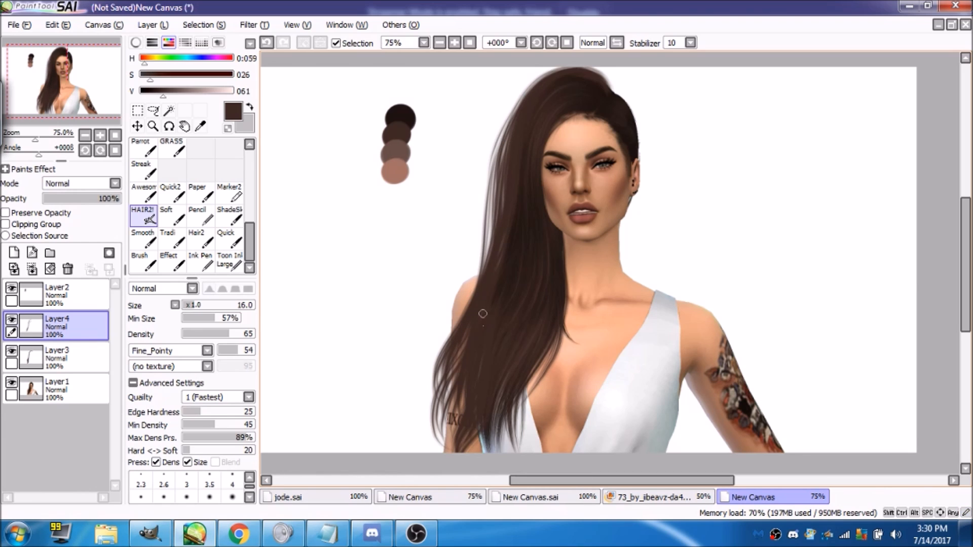
{"action": "left_click", "coordinate": [267, 42]}
{"action": "left_click", "coordinate": [267, 43]}
{"action": "left_click", "coordinate": [267, 43]}
{"action": "left_click", "coordinate": [267, 43]}
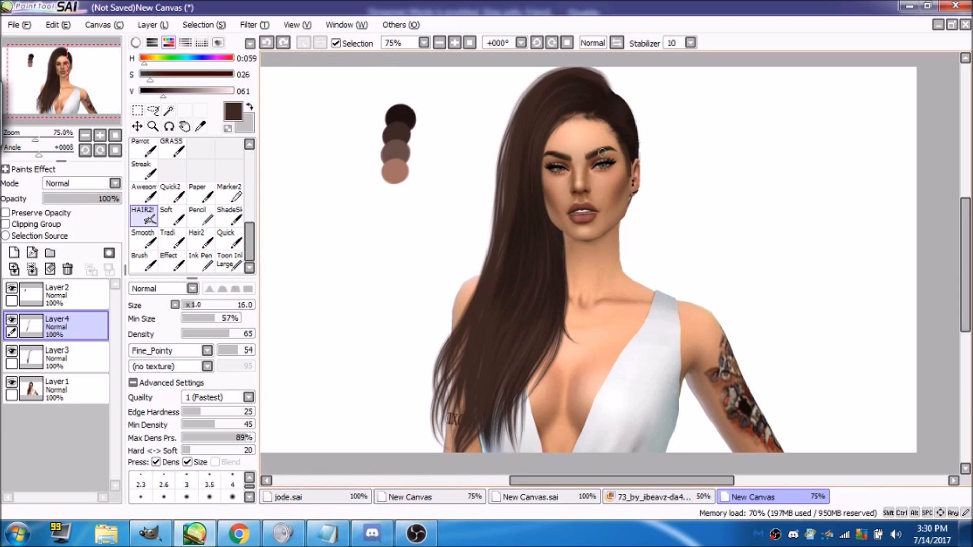
{"action": "mouse_move", "coordinate": [526, 87]}
{"action": "left_mouse_down"}
{"action": "mouse_move", "coordinate": [497, 152]}
{"action": "mouse_move", "coordinate": [493, 231]}
{"action": "left_mouse_up"}
{"action": "left_click", "coordinate": [267, 42]}
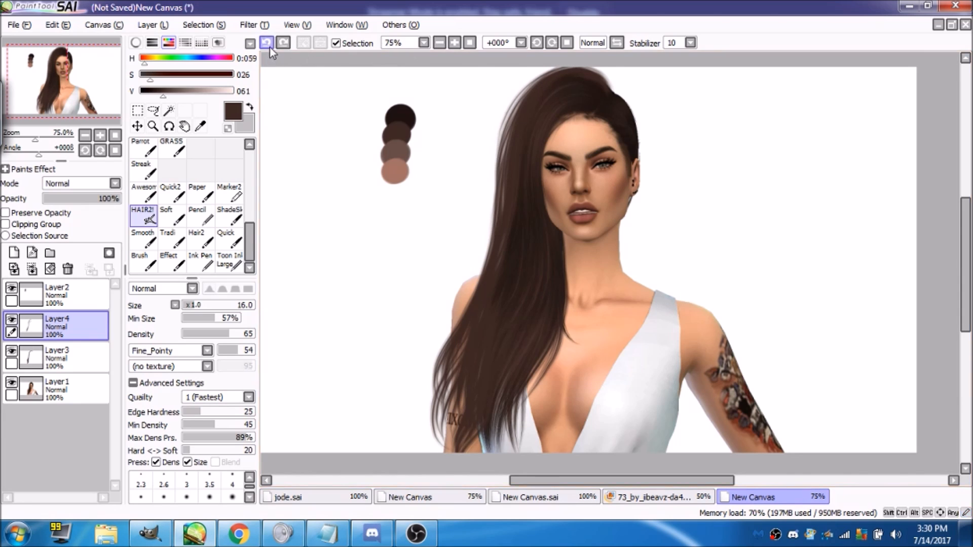
- Set the brush size to 20 and extend the inner hair ends over the chest and dress toward the canvas's lower edge
{"action": "left_click", "coordinate": [227, 306]}
{"action": "left_click_drag", "start_coordinate": [560, 337], "coordinate": [522, 403]}
{"action": "left_click_drag", "start_coordinate": [558, 337], "coordinate": [514, 441]}
{"action": "left_click_drag", "start_coordinate": [541, 383], "coordinate": [512, 450]}
{"action": "left_click_drag", "start_coordinate": [516, 369], "coordinate": [506, 452]}
{"action": "left_click_drag", "start_coordinate": [530, 342], "coordinate": [504, 452]}
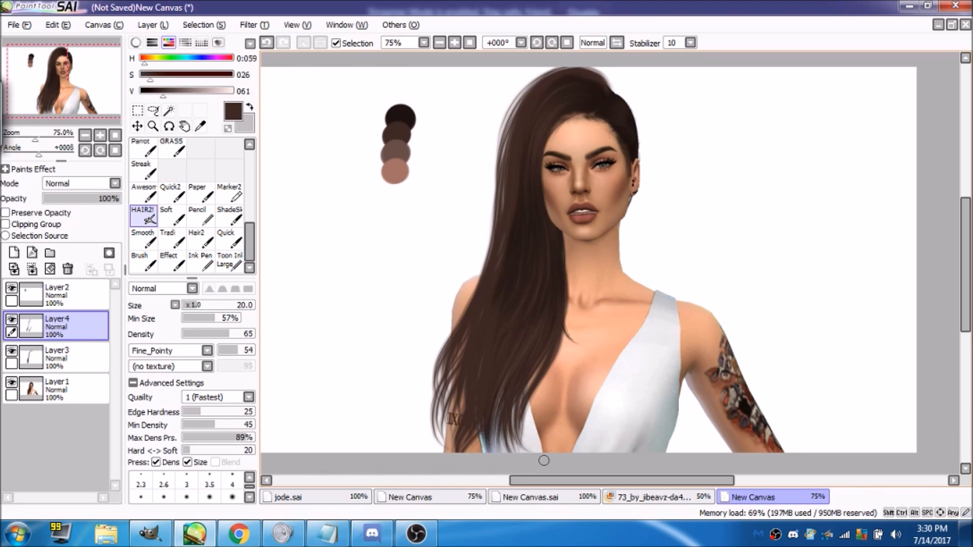
{"action": "left_click_drag", "start_coordinate": [508, 364], "coordinate": [498, 450]}
{"action": "mouse_move", "coordinate": [536, 333]}
{"action": "left_mouse_down"}
{"action": "mouse_move", "coordinate": [503, 465]}
{"action": "mouse_move", "coordinate": [526, 447]}
{"action": "mouse_move", "coordinate": [491, 453]}
{"action": "left_mouse_up"}
- Layer long size 20 strands from the shoulder down over the upper arm to the hair tips
{"action": "mouse_move", "coordinate": [516, 250]}
{"action": "left_mouse_down"}
{"action": "mouse_move", "coordinate": [451, 407]}
{"action": "mouse_move", "coordinate": [449, 443]}
{"action": "left_mouse_up"}
{"action": "mouse_move", "coordinate": [481, 285]}
{"action": "left_mouse_down"}
{"action": "mouse_move", "coordinate": [434, 403]}
{"action": "mouse_move", "coordinate": [438, 429]}
{"action": "left_mouse_up"}
{"action": "left_click_drag", "start_coordinate": [484, 295], "coordinate": [436, 412]}
{"action": "left_click_drag", "start_coordinate": [496, 272], "coordinate": [455, 450]}
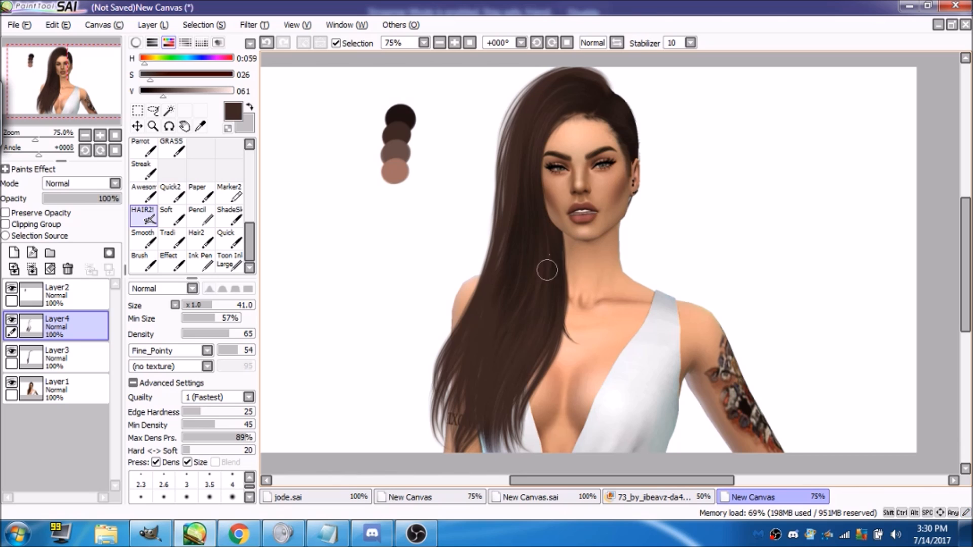
- Set the brush size to 41 and widen the inner hair with long strokes from beside the neck over the chest
{"action": "left_click_drag", "start_coordinate": [562, 259], "coordinate": [542, 387]}
{"action": "left_click_drag", "start_coordinate": [544, 227], "coordinate": [505, 397]}
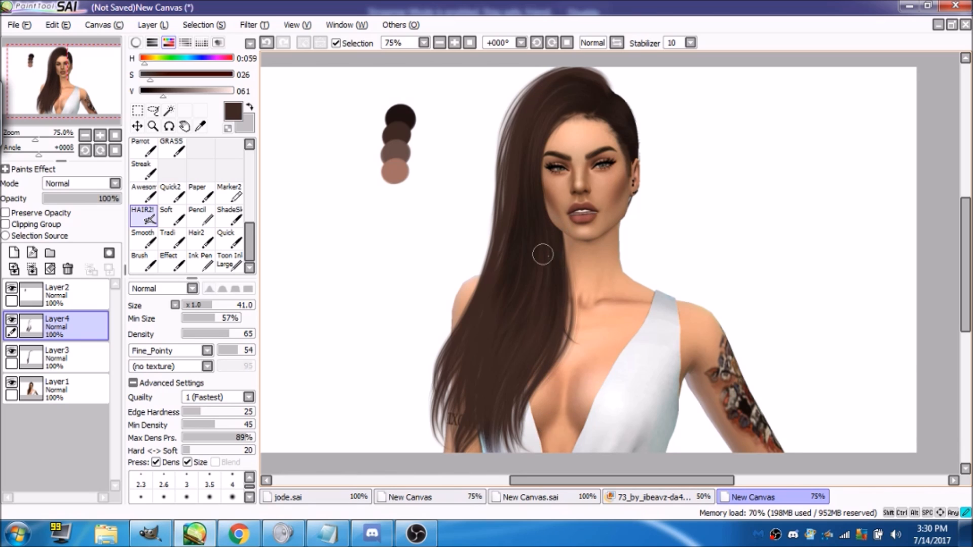
{"action": "left_click_drag", "start_coordinate": [539, 262], "coordinate": [534, 398]}
{"action": "left_click_drag", "start_coordinate": [545, 263], "coordinate": [515, 441]}
{"action": "left_click_drag", "start_coordinate": [559, 352], "coordinate": [520, 437]}
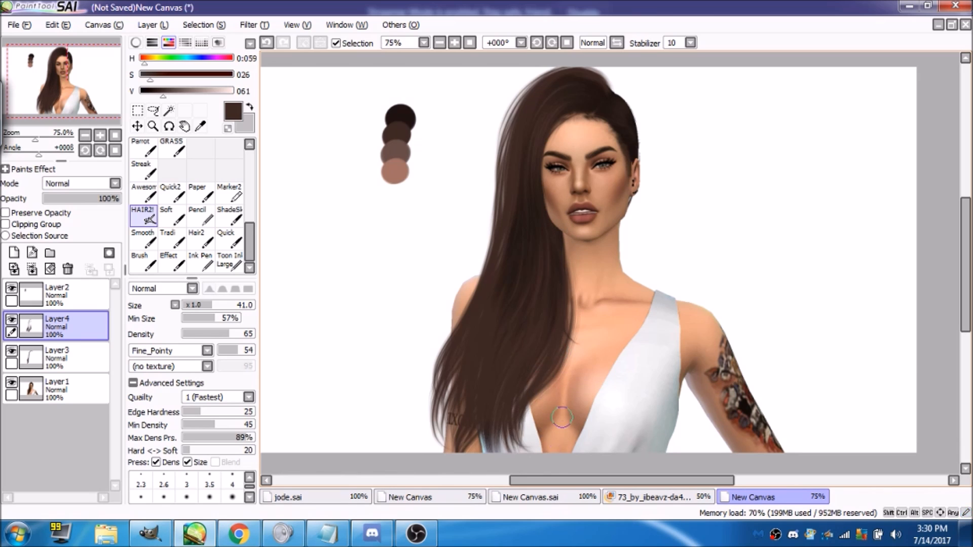
{"action": "left_click_drag", "start_coordinate": [568, 294], "coordinate": [517, 448]}
{"action": "left_click_drag", "start_coordinate": [554, 262], "coordinate": [566, 361]}
{"action": "mouse_move", "coordinate": [543, 239]}
{"action": "left_mouse_down"}
{"action": "mouse_move", "coordinate": [547, 384]}
{"action": "mouse_move", "coordinate": [516, 446]}
{"action": "left_mouse_up"}
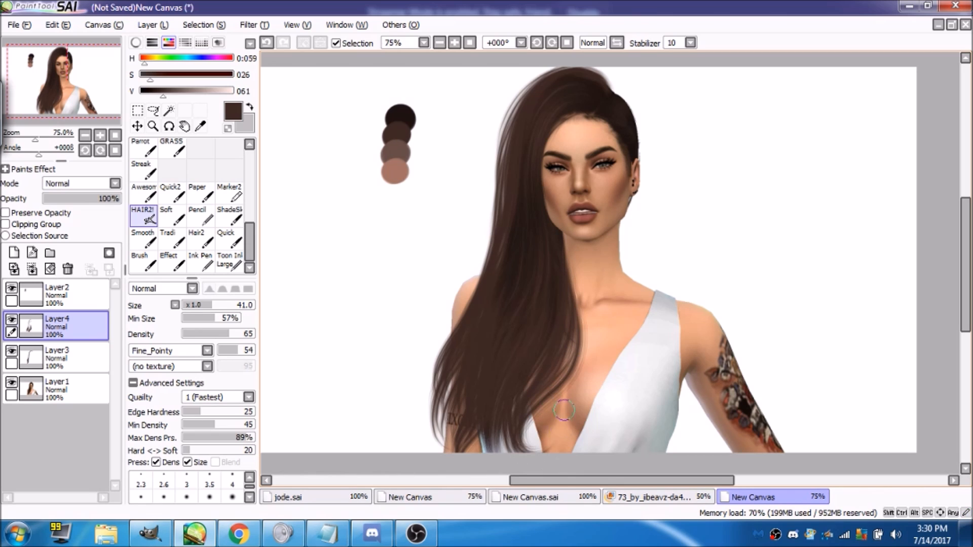
- Try size 20 strokes along the outer hair edge below the crown, and undo all three
{"action": "left_click", "coordinate": [197, 305]}
{"action": "left_click_drag", "start_coordinate": [516, 102], "coordinate": [489, 195]}
{"action": "left_click_drag", "start_coordinate": [532, 82], "coordinate": [490, 208]}
{"action": "left_click_drag", "start_coordinate": [499, 128], "coordinate": [485, 243]}
{"action": "left_click", "coordinate": [268, 43]}
{"action": "left_click", "coordinate": [268, 43]}
{"action": "left_click", "coordinate": [269, 43]}
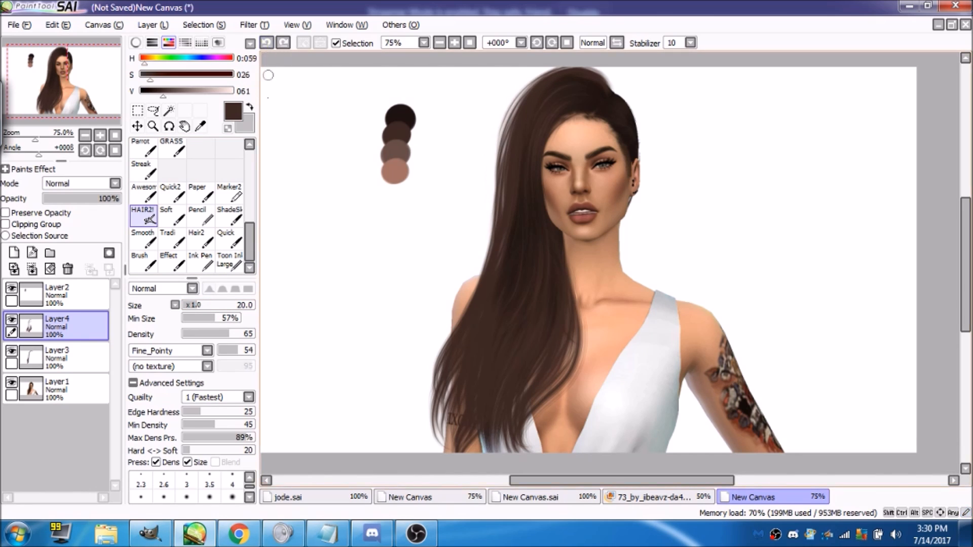
- Set the brush size to 33 and add volume along the outer hair edge from the crown to the shoulder, undoing the last stroke
{"action": "left_click", "coordinate": [203, 306]}
{"action": "mouse_move", "coordinate": [552, 76]}
{"action": "left_mouse_down"}
{"action": "mouse_move", "coordinate": [514, 203]}
{"action": "mouse_move", "coordinate": [493, 191]}
{"action": "mouse_move", "coordinate": [489, 234]}
{"action": "left_mouse_up"}
{"action": "left_click_drag", "start_coordinate": [493, 154], "coordinate": [456, 341]}
{"action": "left_click_drag", "start_coordinate": [500, 185], "coordinate": [411, 386]}
{"action": "left_click", "coordinate": [267, 43]}
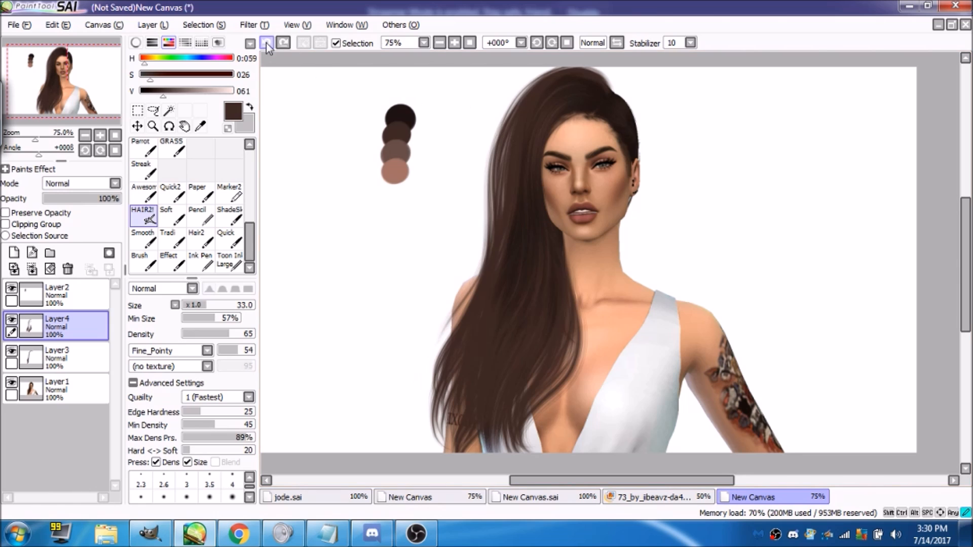
- Widen the lower outer hair with size 33 strokes sweeping over the shoulder and upper arm, and undo the last stroke
{"action": "mouse_move", "coordinate": [503, 174]}
{"action": "left_mouse_down"}
{"action": "mouse_move", "coordinate": [459, 317]}
{"action": "mouse_move", "coordinate": [440, 340]}
{"action": "mouse_move", "coordinate": [439, 388]}
{"action": "left_mouse_up"}
{"action": "left_click_drag", "start_coordinate": [482, 263], "coordinate": [446, 394]}
{"action": "left_click_drag", "start_coordinate": [462, 327], "coordinate": [425, 405]}
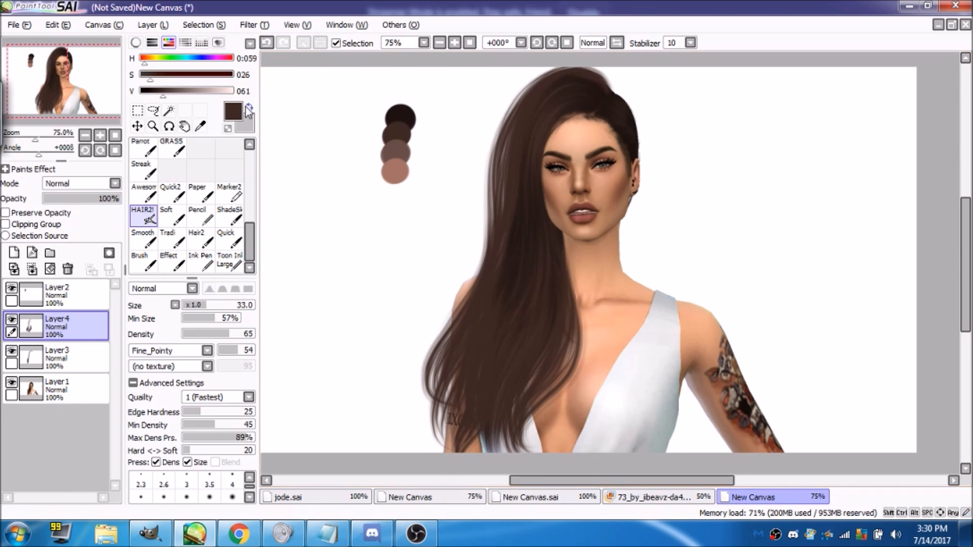
{"action": "left_click", "coordinate": [266, 43]}
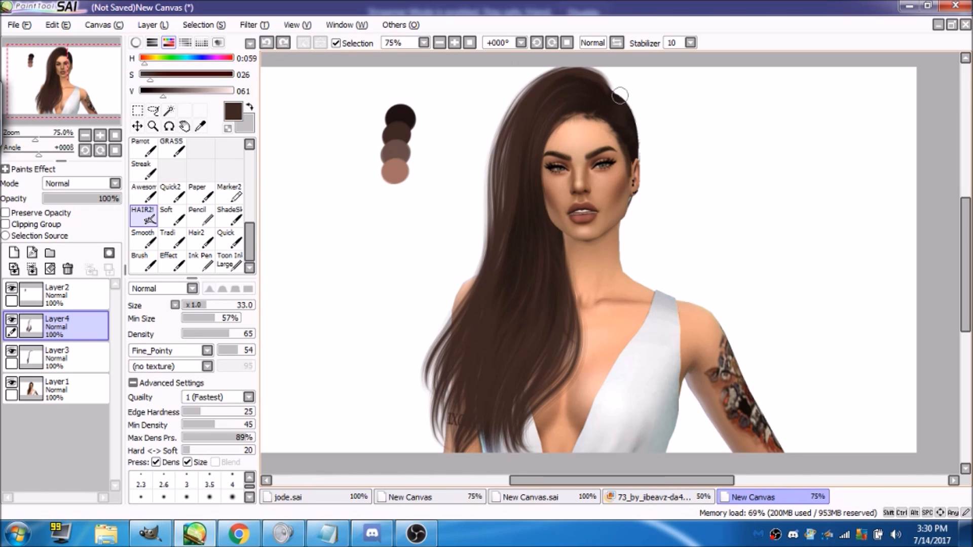
- Set the brush size to 17 and merge Layer4 down into Layer3
{"action": "left_click", "coordinate": [196, 306]}
{"action": "left_click_drag", "start_coordinate": [103, 65], "coordinate": [113, 49]}
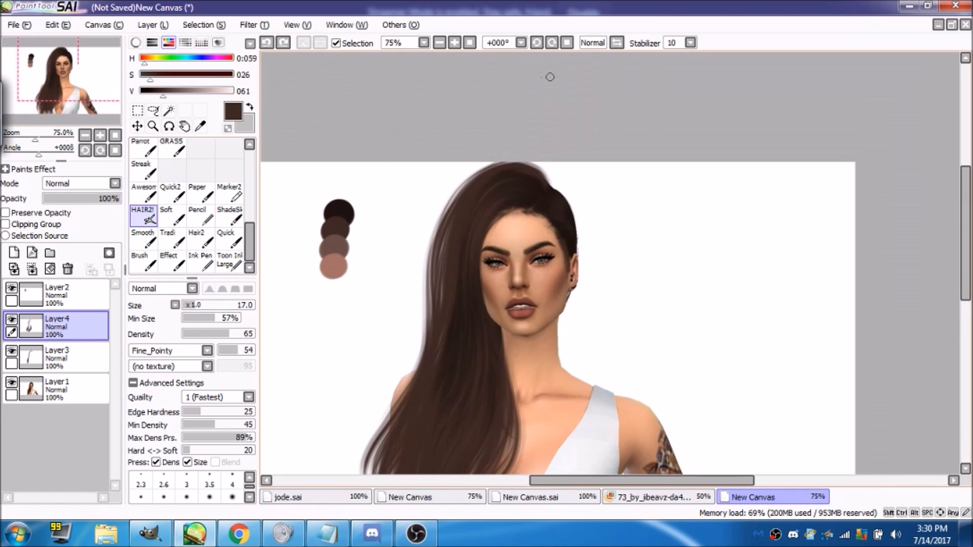
{"action": "left_click", "coordinate": [458, 43]}
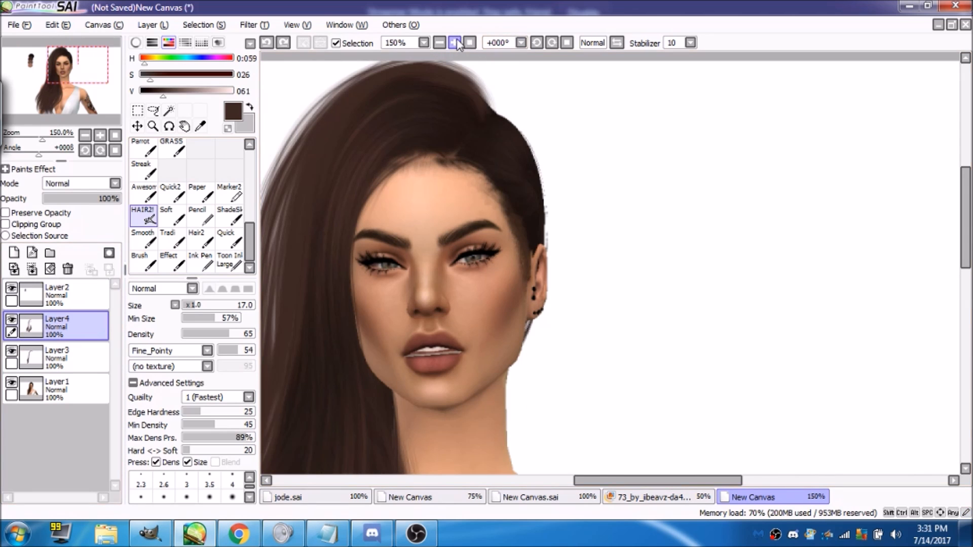
{"action": "left_click", "coordinate": [440, 43]}
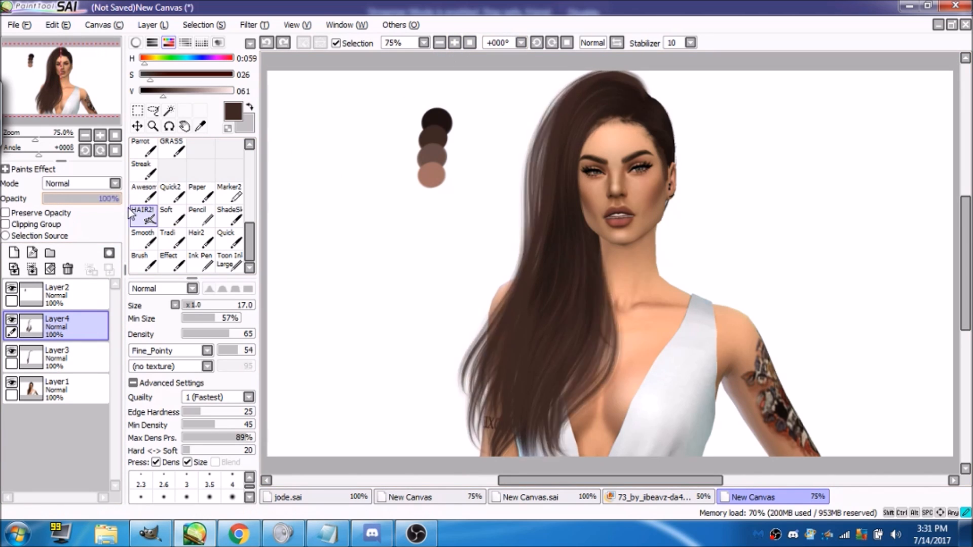
{"action": "left_click", "coordinate": [31, 270]}
- Paint size 17 strokes around the head's short-haired side, from the crown's dip down to above the ear
{"action": "left_click_drag", "start_coordinate": [94, 84], "coordinate": [110, 69]}
{"action": "left_click", "coordinate": [455, 44]}
{"action": "left_click", "coordinate": [456, 43]}
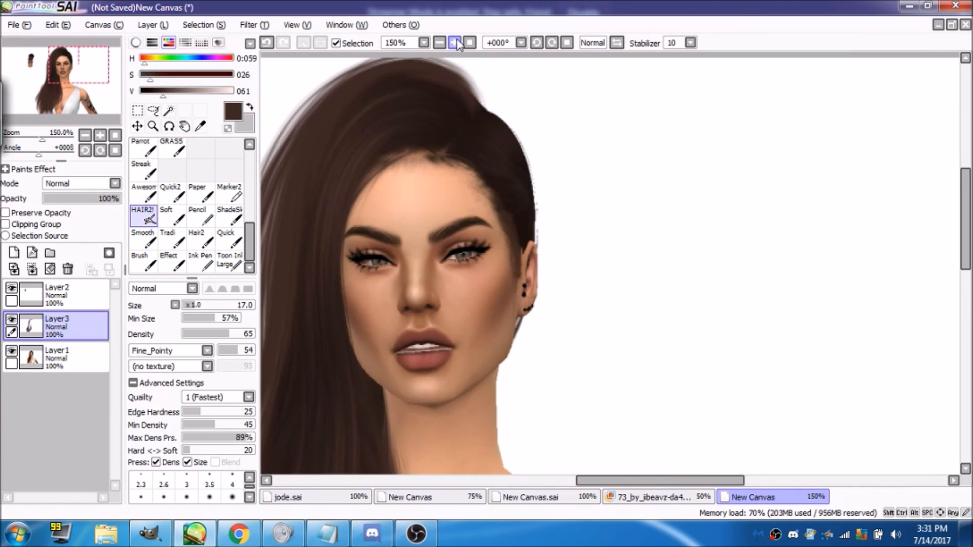
{"action": "mouse_move", "coordinate": [480, 107]}
{"action": "left_mouse_down"}
{"action": "mouse_move", "coordinate": [503, 140]}
{"action": "mouse_move", "coordinate": [484, 114]}
{"action": "mouse_move", "coordinate": [526, 193]}
{"action": "mouse_move", "coordinate": [483, 116]}
{"action": "mouse_move", "coordinate": [523, 203]}
{"action": "mouse_move", "coordinate": [479, 112]}
{"action": "mouse_move", "coordinate": [488, 110]}
{"action": "mouse_move", "coordinate": [528, 163]}
{"action": "left_mouse_up"}
{"action": "left_click_drag", "start_coordinate": [510, 126], "coordinate": [541, 213]}
{"action": "left_click_drag", "start_coordinate": [525, 170], "coordinate": [538, 236]}
{"action": "left_click_drag", "start_coordinate": [520, 149], "coordinate": [538, 248]}
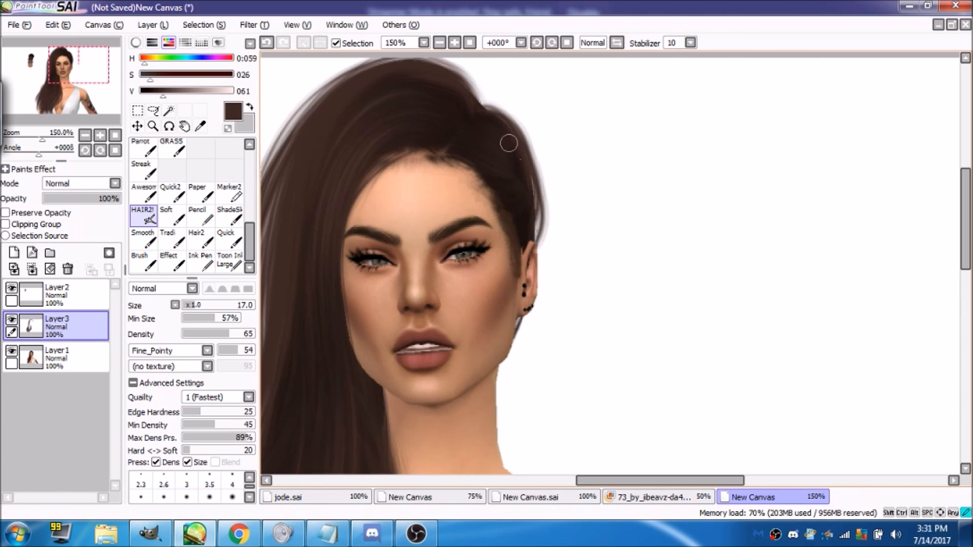
{"action": "left_click_drag", "start_coordinate": [522, 159], "coordinate": [536, 253]}
- Sample the dark brown near the temple and paint a loose strand down in front of the pierced ear
{"action": "left_click", "coordinate": [488, 167], "text": "alt"}
{"action": "left_click_drag", "start_coordinate": [501, 220], "coordinate": [516, 306]}
{"action": "left_click_drag", "start_coordinate": [525, 256], "coordinate": [520, 337]}
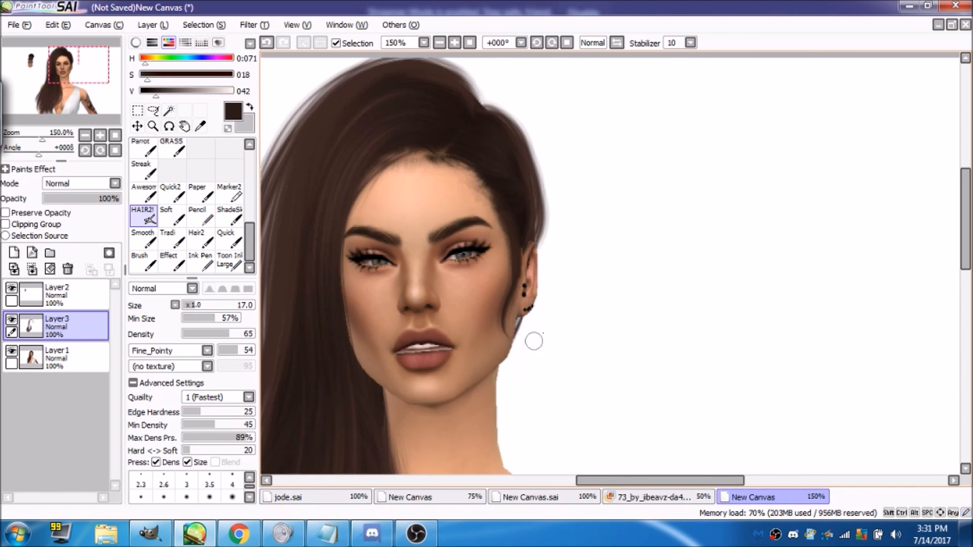
- Undo the loose strand by the pierced ear, sample the hair's brown, and paint a size 24 stroke from the crown's dip down the short-haired side
{"action": "left_click", "coordinate": [267, 43]}
{"action": "left_click", "coordinate": [201, 306]}
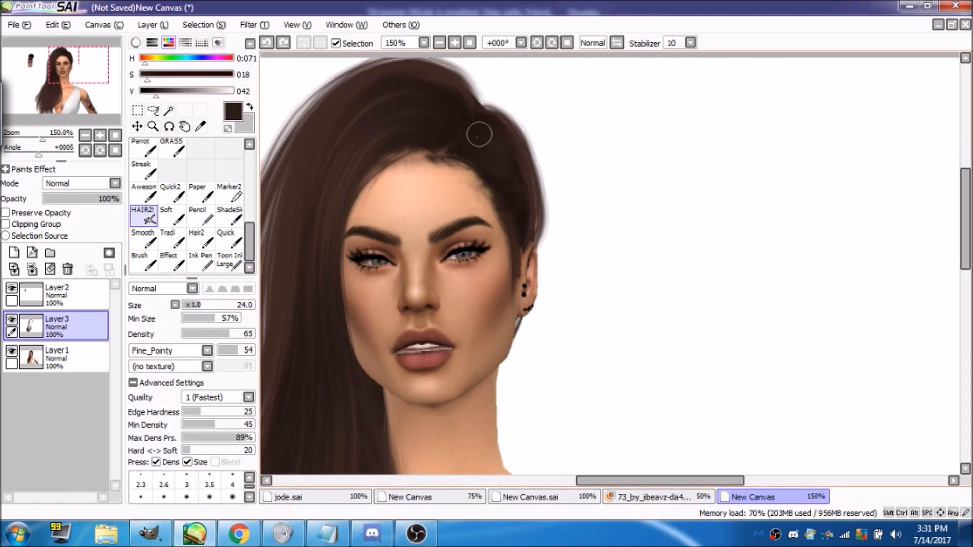
{"action": "right_click", "coordinate": [494, 108]}
{"action": "mouse_move", "coordinate": [480, 114]}
{"action": "left_mouse_down"}
{"action": "mouse_move", "coordinate": [517, 124]}
{"action": "mouse_move", "coordinate": [491, 119]}
{"action": "mouse_move", "coordinate": [516, 126]}
{"action": "mouse_move", "coordinate": [535, 192]}
{"action": "left_mouse_up"}
- Paint size 13 strands over the crown and its dip and along the outer edge of the short-haired side
{"action": "left_click", "coordinate": [196, 306]}
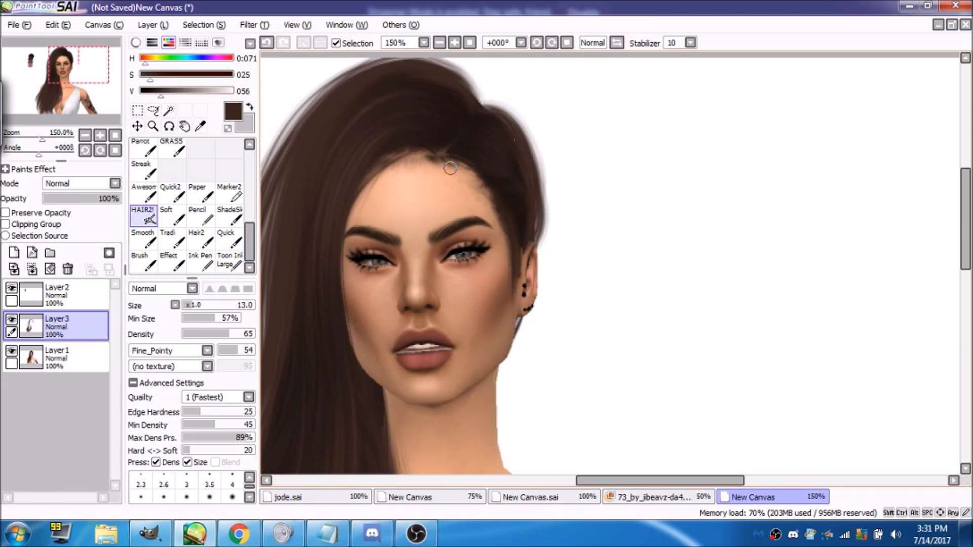
{"action": "mouse_move", "coordinate": [482, 108]}
{"action": "left_mouse_down"}
{"action": "mouse_move", "coordinate": [526, 141]}
{"action": "mouse_move", "coordinate": [517, 127]}
{"action": "mouse_move", "coordinate": [530, 158]}
{"action": "left_mouse_up"}
{"action": "left_click_drag", "start_coordinate": [516, 117], "coordinate": [541, 201]}
{"action": "left_click_drag", "start_coordinate": [480, 114], "coordinate": [512, 138]}
{"action": "mouse_move", "coordinate": [394, 62]}
{"action": "left_mouse_down"}
{"action": "mouse_move", "coordinate": [469, 116]}
{"action": "mouse_move", "coordinate": [478, 107]}
{"action": "left_mouse_up"}
{"action": "mouse_move", "coordinate": [429, 60]}
{"action": "left_mouse_down"}
{"action": "mouse_move", "coordinate": [483, 110]}
{"action": "mouse_move", "coordinate": [470, 107]}
{"action": "left_mouse_up"}
{"action": "left_click_drag", "start_coordinate": [438, 58], "coordinate": [486, 102]}
{"action": "mouse_move", "coordinate": [461, 71]}
{"action": "left_mouse_down"}
{"action": "mouse_move", "coordinate": [460, 94]}
{"action": "mouse_move", "coordinate": [483, 94]}
{"action": "mouse_move", "coordinate": [470, 86]}
{"action": "mouse_move", "coordinate": [484, 117]}
{"action": "mouse_move", "coordinate": [530, 102]}
{"action": "mouse_move", "coordinate": [490, 100]}
{"action": "mouse_move", "coordinate": [524, 148]}
{"action": "left_mouse_up"}
{"action": "left_click_drag", "start_coordinate": [501, 96], "coordinate": [550, 235]}
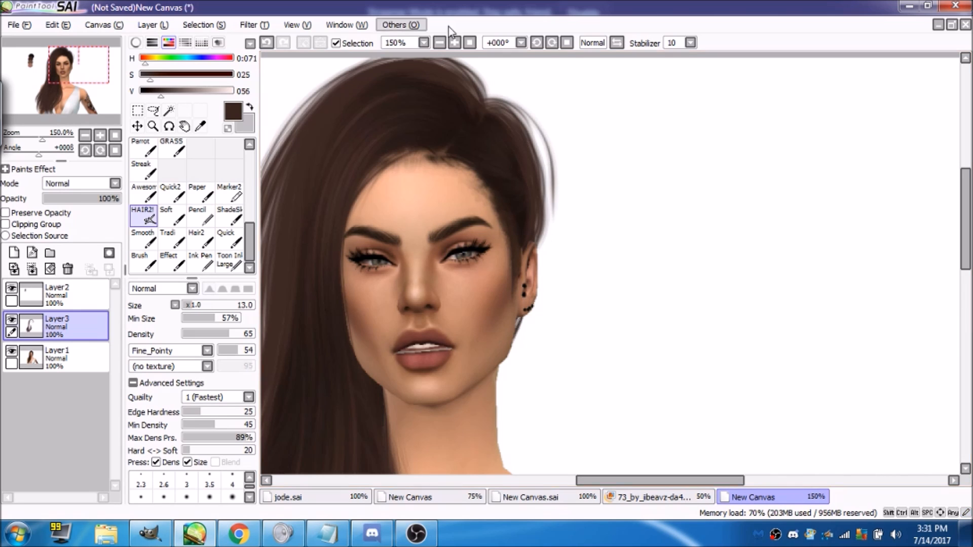
- Undo the last edge strand and repaint finer strands from the crown's dip down the outer edge to the ear
{"action": "left_click", "coordinate": [265, 44]}
{"action": "mouse_move", "coordinate": [494, 100]}
{"action": "left_mouse_down"}
{"action": "mouse_move", "coordinate": [537, 155]}
{"action": "mouse_move", "coordinate": [542, 195]}
{"action": "left_mouse_up"}
{"action": "left_click_drag", "start_coordinate": [522, 121], "coordinate": [552, 238]}
{"action": "mouse_move", "coordinate": [544, 172]}
{"action": "left_mouse_down"}
{"action": "mouse_move", "coordinate": [555, 251]}
{"action": "mouse_move", "coordinate": [527, 294]}
{"action": "left_mouse_up"}
{"action": "left_click", "coordinate": [472, 42]}
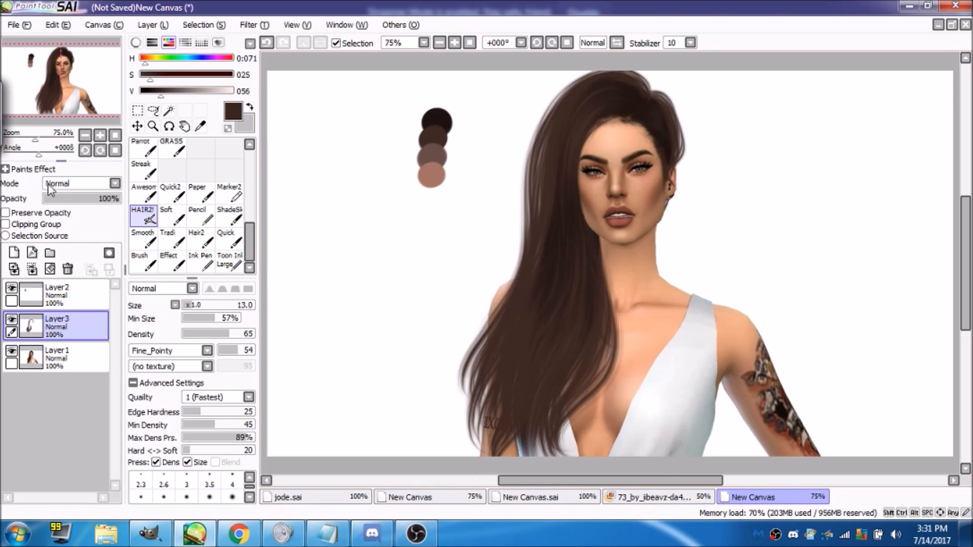
- Scale the hair on Layer3 slightly narrower and shorter, and move it up to fit the top of the head
{"action": "left_click_drag", "start_coordinate": [90, 199], "coordinate": [198, 213]}
{"action": "left_click", "coordinate": [137, 110]}
{"action": "left_click", "coordinate": [148, 342]}
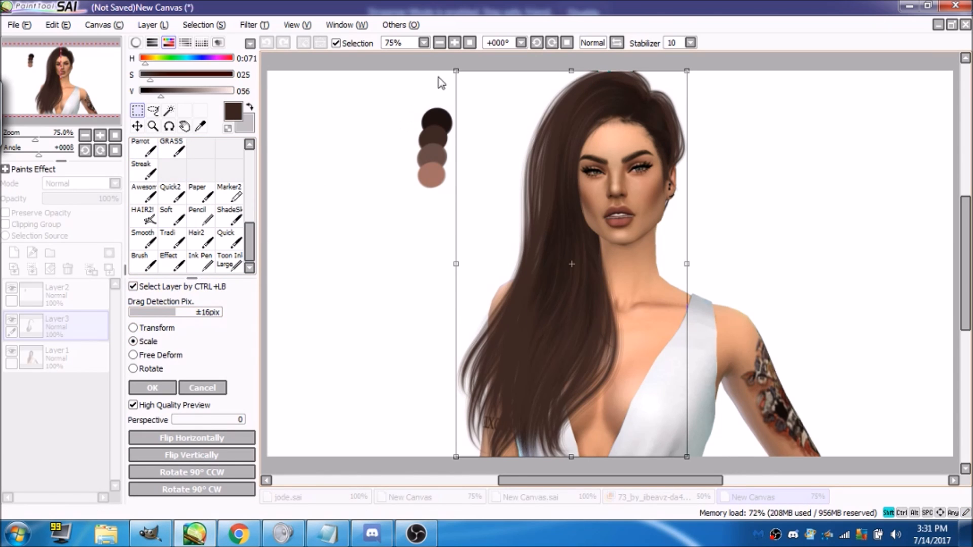
{"action": "left_click_drag", "start_coordinate": [456, 71], "coordinate": [471, 74]}
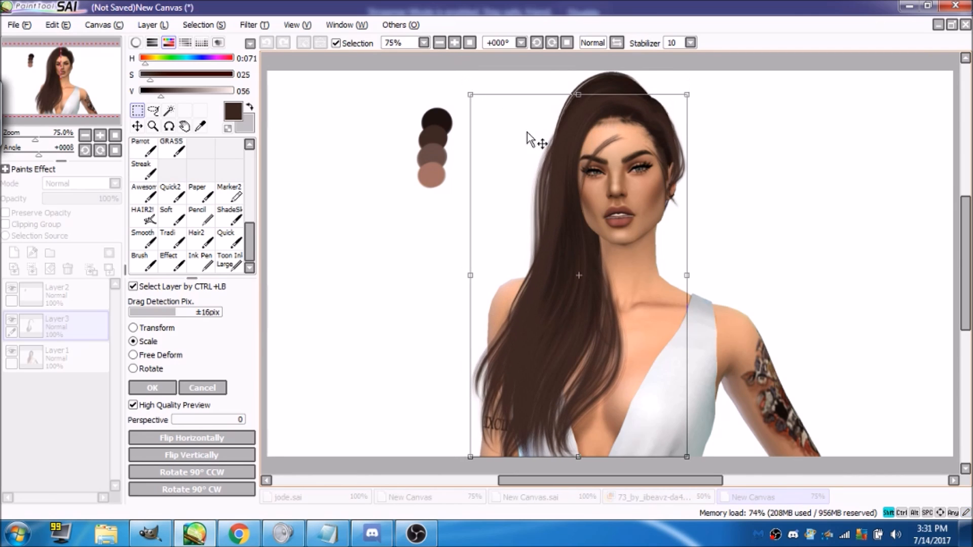
{"action": "left_click_drag", "start_coordinate": [558, 151], "coordinate": [556, 149]}
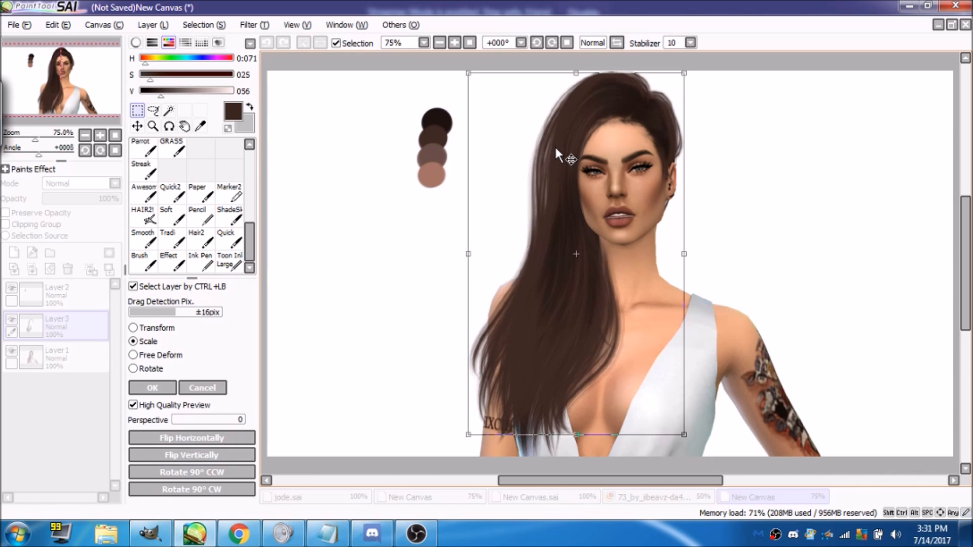
{"action": "left_click", "coordinate": [152, 388]}
- Undo and redo the hair's scaling to compare its shape before and after
{"action": "mouse_move", "coordinate": [101, 198]}
{"action": "left_mouse_down"}
{"action": "mouse_move", "coordinate": [43, 198]}
{"action": "mouse_move", "coordinate": [123, 196]}
{"action": "left_mouse_up"}
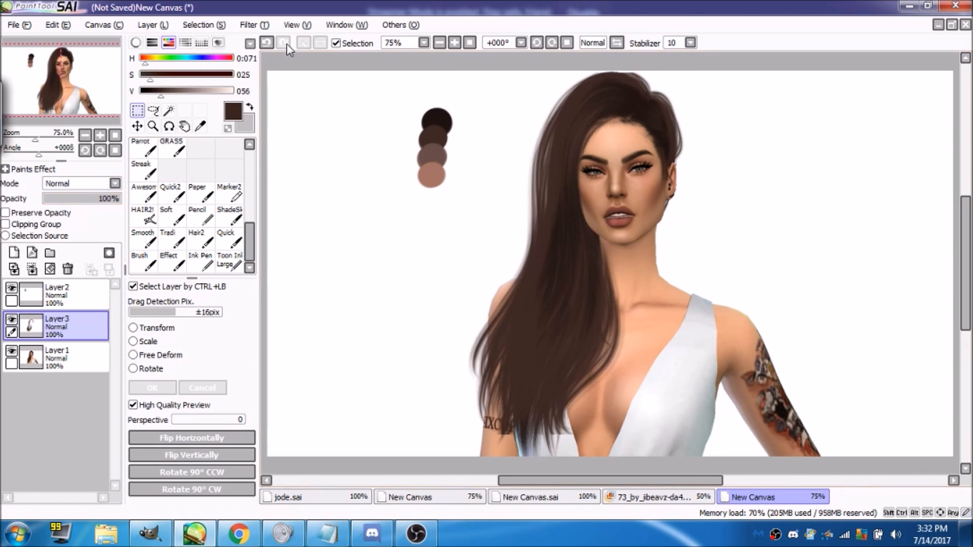
{"action": "left_click", "coordinate": [269, 43]}
{"action": "left_click", "coordinate": [283, 43]}
{"action": "left_click", "coordinate": [283, 43]}
{"action": "left_click", "coordinate": [287, 45]}
{"action": "left_click_drag", "start_coordinate": [84, 199], "coordinate": [199, 206]}
- Extend the cut-off hair ends beside the arm tattoo toward the canvas's lower edge with HAIR2 strokes
{"action": "left_click_drag", "start_coordinate": [98, 71], "coordinate": [102, 106]}
{"action": "left_click", "coordinate": [455, 42]}
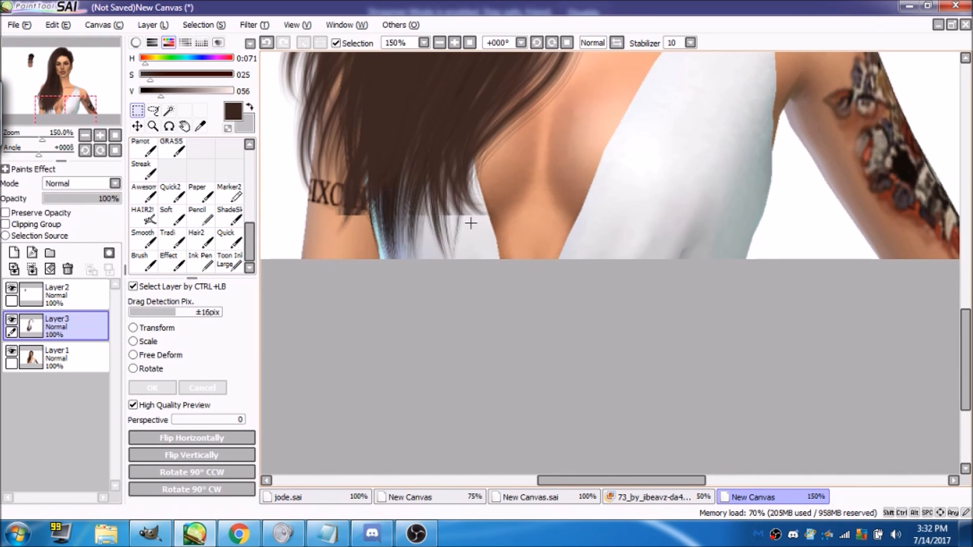
{"action": "left_click", "coordinate": [145, 216]}
{"action": "left_click", "coordinate": [202, 305]}
{"action": "left_click_drag", "start_coordinate": [363, 167], "coordinate": [337, 259]}
{"action": "mouse_move", "coordinate": [377, 151]}
{"action": "left_mouse_down"}
{"action": "mouse_move", "coordinate": [347, 259]}
{"action": "mouse_move", "coordinate": [360, 243]}
{"action": "left_mouse_up"}
- Fill out the hair ends with size 35 strokes over the arm, dress and chest down to the canvas's lower edge
{"action": "left_click", "coordinate": [212, 304]}
{"action": "left_click_drag", "start_coordinate": [381, 165], "coordinate": [369, 261]}
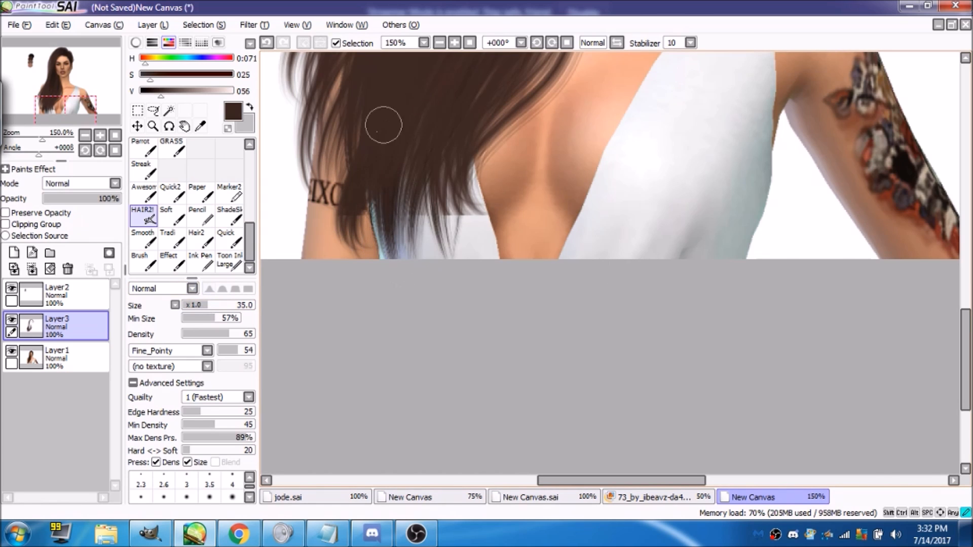
{"action": "mouse_move", "coordinate": [401, 157]}
{"action": "left_mouse_down"}
{"action": "mouse_move", "coordinate": [402, 272]}
{"action": "mouse_move", "coordinate": [376, 272]}
{"action": "left_mouse_up"}
{"action": "left_click_drag", "start_coordinate": [379, 142], "coordinate": [366, 260]}
{"action": "mouse_move", "coordinate": [400, 115]}
{"action": "left_mouse_down"}
{"action": "mouse_move", "coordinate": [362, 260]}
{"action": "mouse_move", "coordinate": [339, 260]}
{"action": "left_mouse_up"}
{"action": "mouse_move", "coordinate": [421, 141]}
{"action": "left_mouse_down"}
{"action": "mouse_move", "coordinate": [430, 217]}
{"action": "mouse_move", "coordinate": [390, 263]}
{"action": "left_mouse_up"}
{"action": "left_click_drag", "start_coordinate": [412, 154], "coordinate": [398, 260]}
{"action": "left_click_drag", "start_coordinate": [443, 94], "coordinate": [428, 260]}
{"action": "left_click_drag", "start_coordinate": [459, 148], "coordinate": [451, 260]}
{"action": "left_click_drag", "start_coordinate": [458, 189], "coordinate": [439, 260]}
{"action": "left_click_drag", "start_coordinate": [429, 153], "coordinate": [445, 260]}
{"action": "left_click_drag", "start_coordinate": [491, 162], "coordinate": [474, 248]}
{"action": "left_click_drag", "start_coordinate": [451, 118], "coordinate": [459, 260]}
{"action": "left_click_drag", "start_coordinate": [496, 108], "coordinate": [484, 255]}
{"action": "left_click_drag", "start_coordinate": [501, 147], "coordinate": [469, 251]}
{"action": "left_click_drag", "start_coordinate": [474, 178], "coordinate": [451, 256]}
{"action": "mouse_move", "coordinate": [517, 96]}
{"action": "left_mouse_down"}
{"action": "mouse_move", "coordinate": [503, 144]}
{"action": "mouse_move", "coordinate": [540, 185]}
{"action": "mouse_move", "coordinate": [489, 247]}
{"action": "left_mouse_up"}
{"action": "left_click_drag", "start_coordinate": [441, 186], "coordinate": [479, 256]}
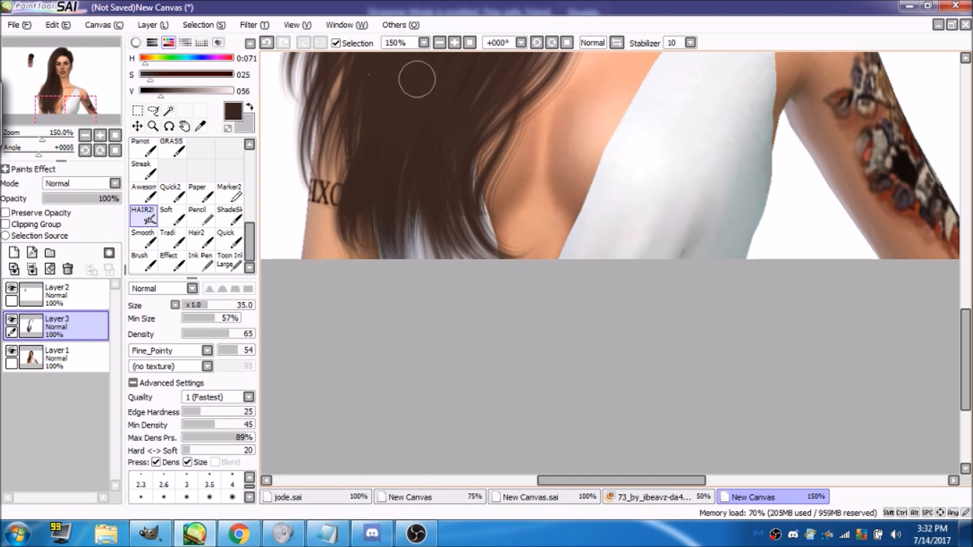
{"action": "left_click_drag", "start_coordinate": [350, 162], "coordinate": [327, 258]}
- Paint size 35 strokes down the long hair beside the face and over the crown to smooth their volume
{"action": "left_click_drag", "start_coordinate": [42, 76], "coordinate": [47, 34]}
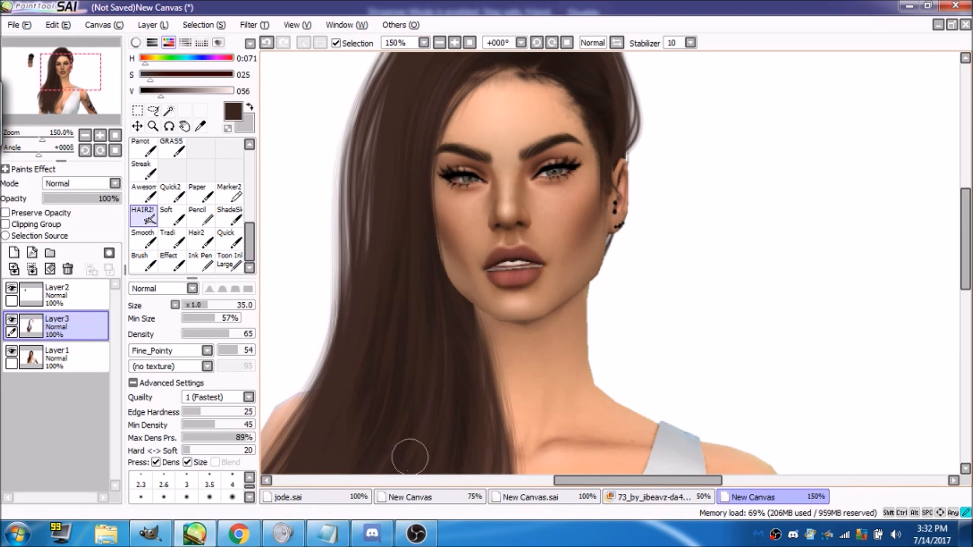
{"action": "mouse_move", "coordinate": [78, 45]}
{"action": "left_mouse_down"}
{"action": "mouse_move", "coordinate": [79, 69]}
{"action": "mouse_move", "coordinate": [78, 59]}
{"action": "left_mouse_up"}
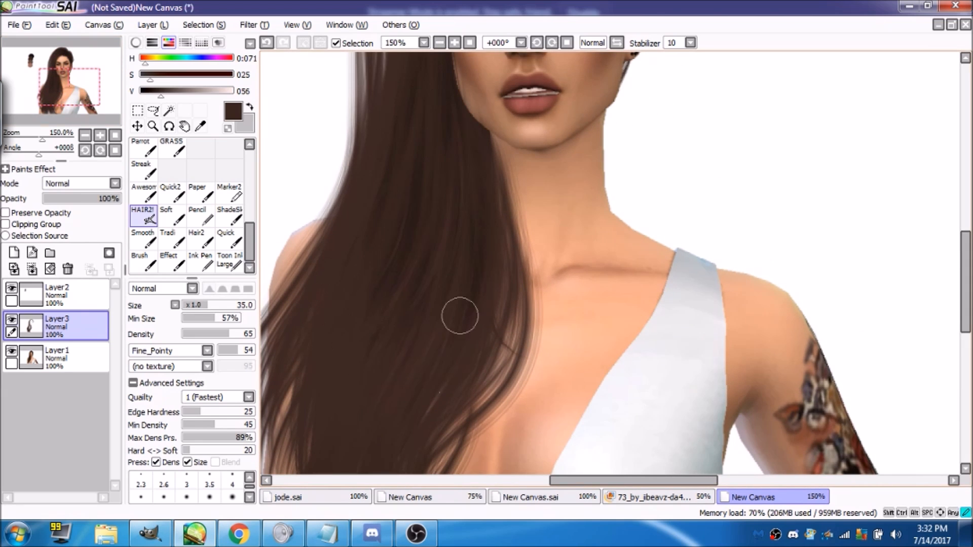
{"action": "left_click_drag", "start_coordinate": [87, 99], "coordinate": [88, 78]}
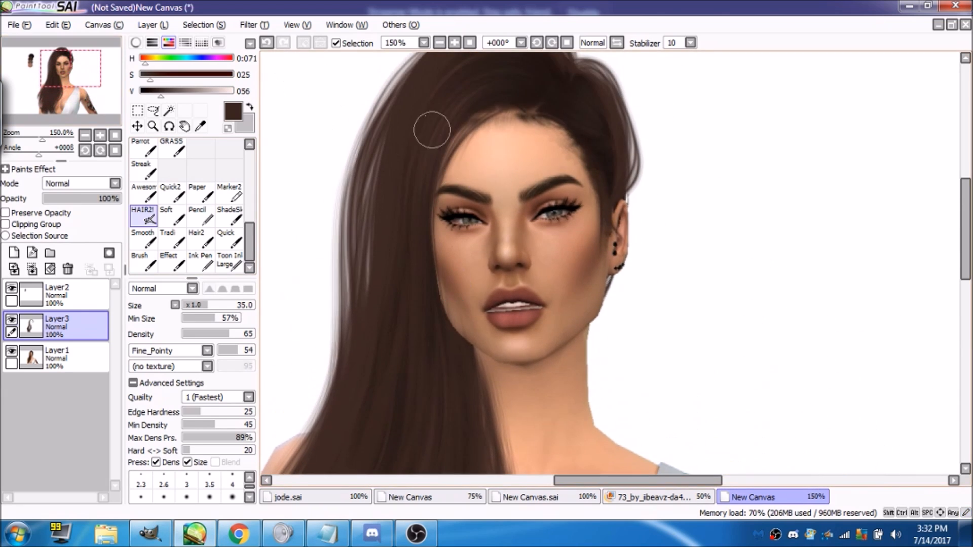
{"action": "left_click_drag", "start_coordinate": [402, 87], "coordinate": [367, 428]}
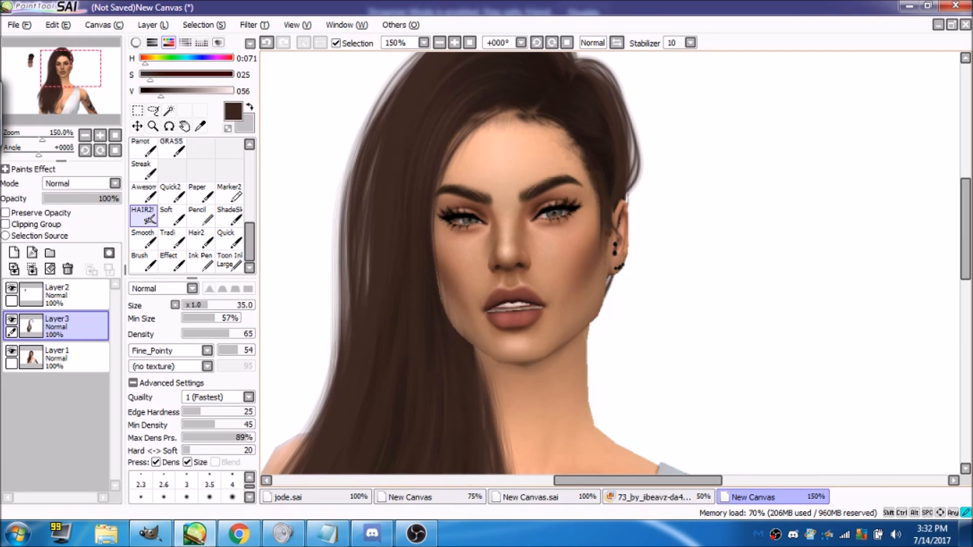
{"action": "left_click_drag", "start_coordinate": [84, 68], "coordinate": [87, 62]}
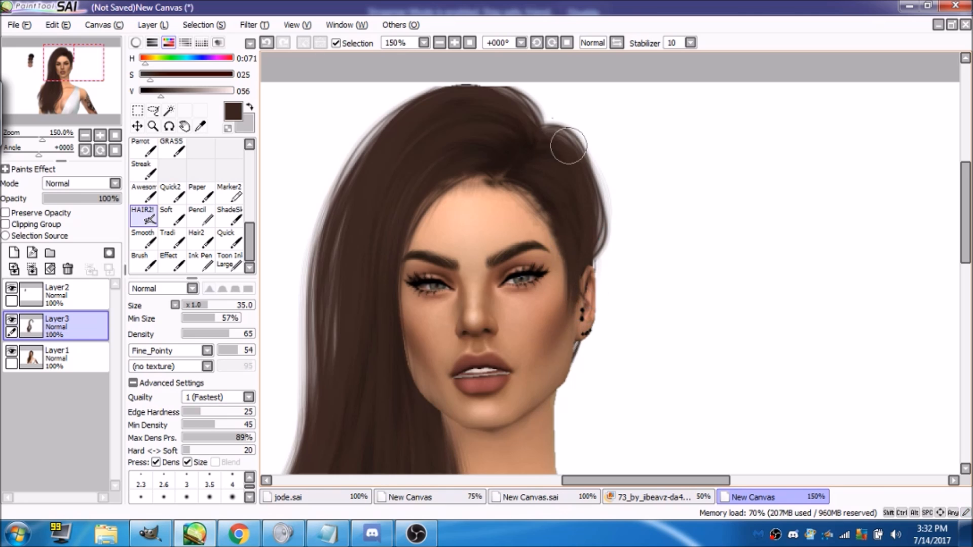
{"action": "mouse_move", "coordinate": [530, 124]}
{"action": "left_mouse_down"}
{"action": "mouse_move", "coordinate": [471, 102]}
{"action": "mouse_move", "coordinate": [508, 107]}
{"action": "mouse_move", "coordinate": [538, 142]}
{"action": "mouse_move", "coordinate": [387, 103]}
{"action": "mouse_move", "coordinate": [352, 191]}
{"action": "mouse_move", "coordinate": [369, 147]}
{"action": "mouse_move", "coordinate": [437, 73]}
{"action": "left_mouse_up"}
{"action": "left_click", "coordinate": [470, 43]}
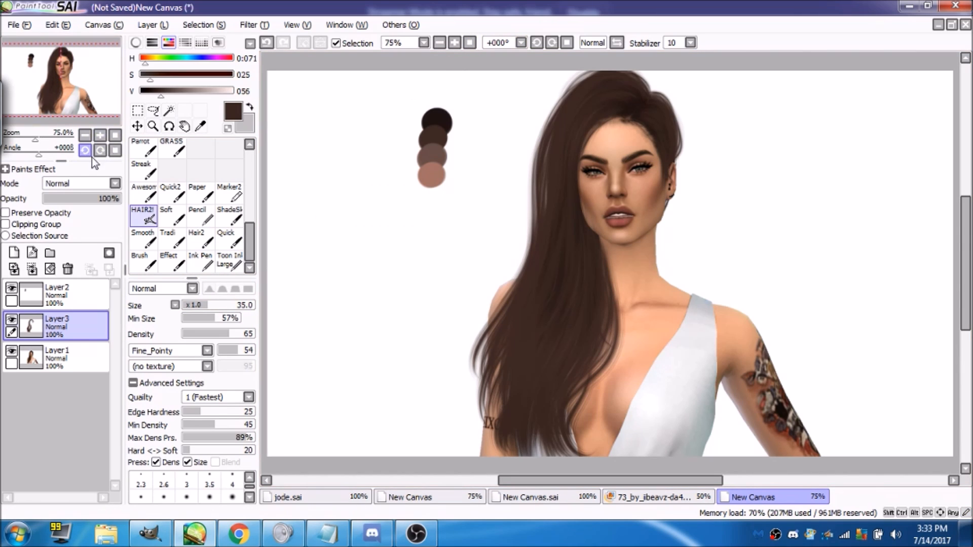
- Set the HAIR2 brush size to 22 and sample the brown from the hair near the crown
{"action": "left_click_drag", "start_coordinate": [109, 72], "coordinate": [122, 66]}
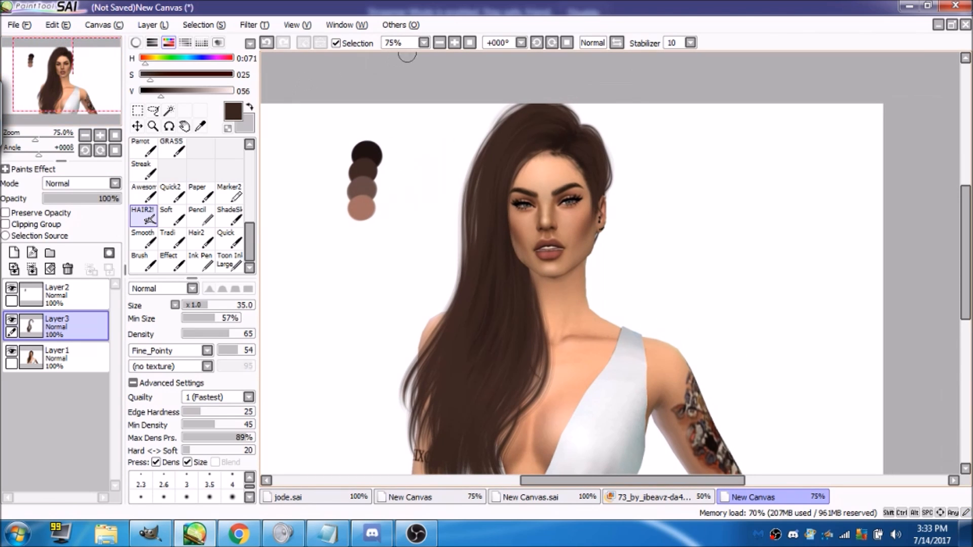
{"action": "left_click", "coordinate": [455, 43]}
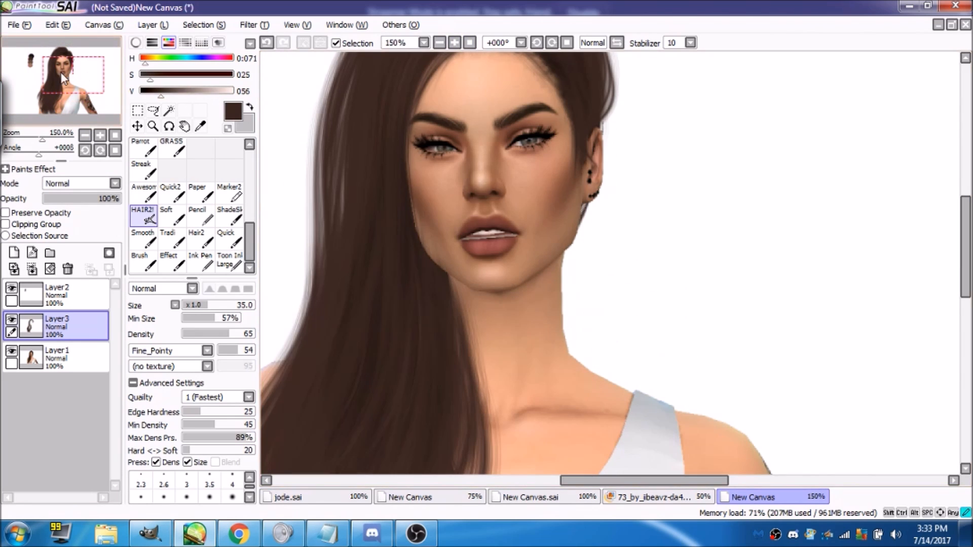
{"action": "left_click_drag", "start_coordinate": [63, 78], "coordinate": [53, 57]}
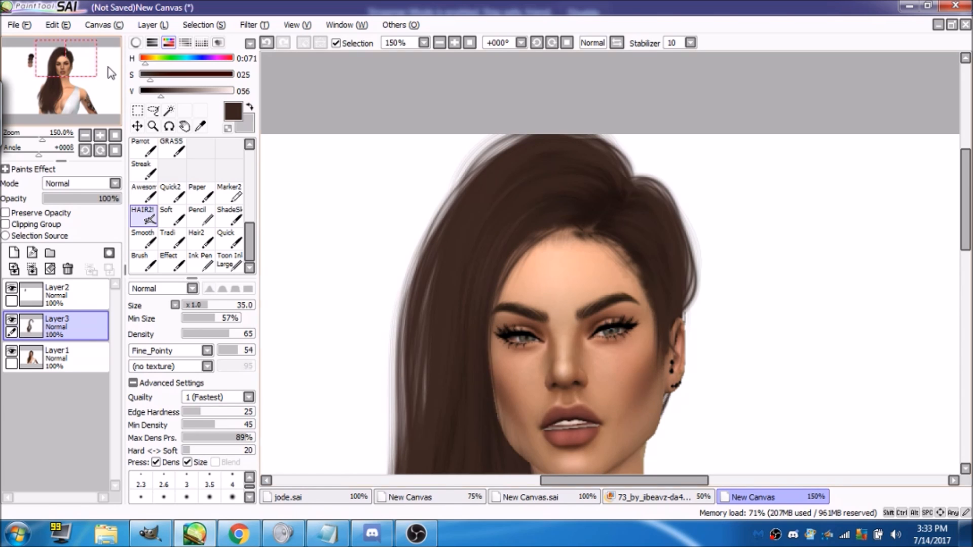
{"action": "left_click", "coordinate": [202, 307]}
{"action": "left_click_drag", "start_coordinate": [199, 305], "coordinate": [200, 306]}
{"action": "right_click", "coordinate": [531, 181]}
{"action": "left_click", "coordinate": [471, 43]}
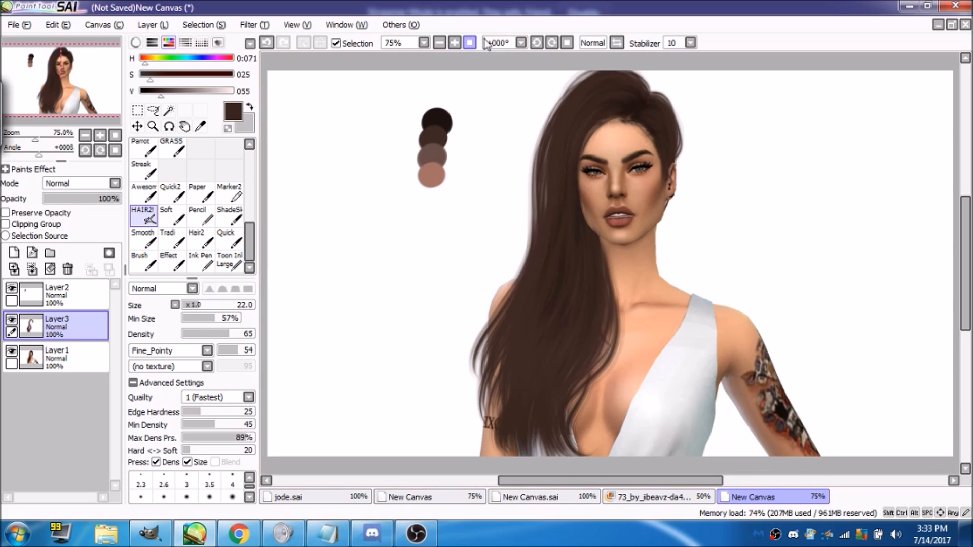
- Add a new layer above Layer3 and sample the medium brown of the third swatch
{"action": "left_click", "coordinate": [456, 44]}
{"action": "left_click", "coordinate": [456, 43]}
{"action": "left_click_drag", "start_coordinate": [107, 78], "coordinate": [102, 60]}
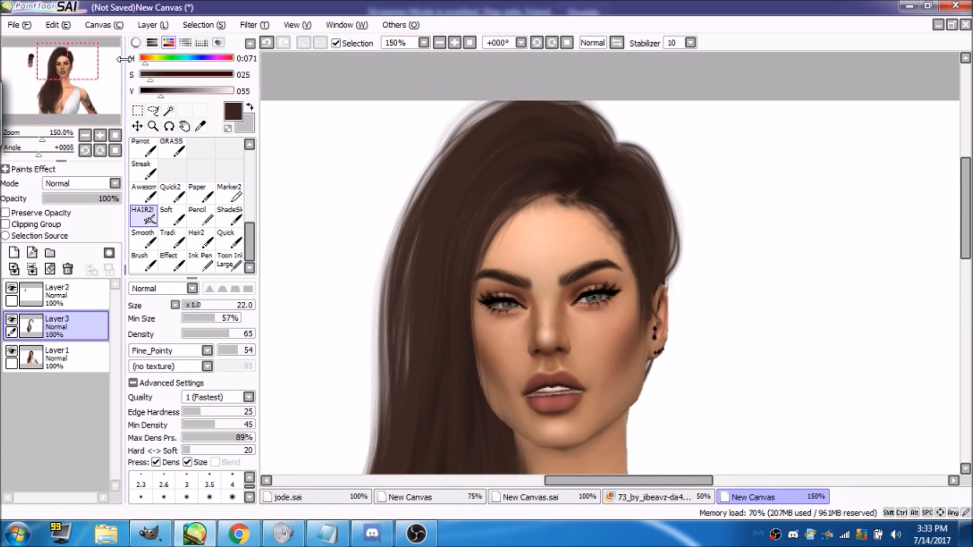
{"action": "left_click", "coordinate": [14, 253]}
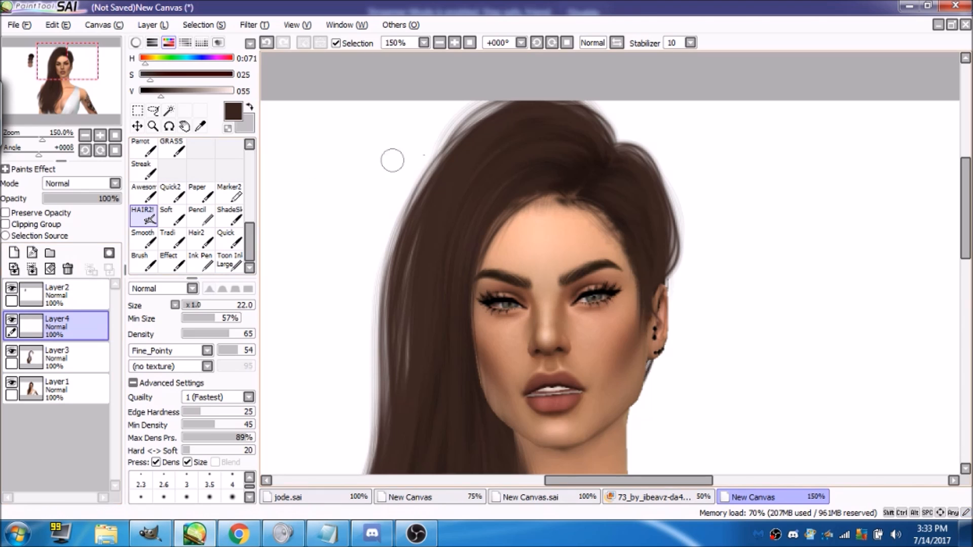
{"action": "left_click_drag", "start_coordinate": [93, 81], "coordinate": [83, 83]}
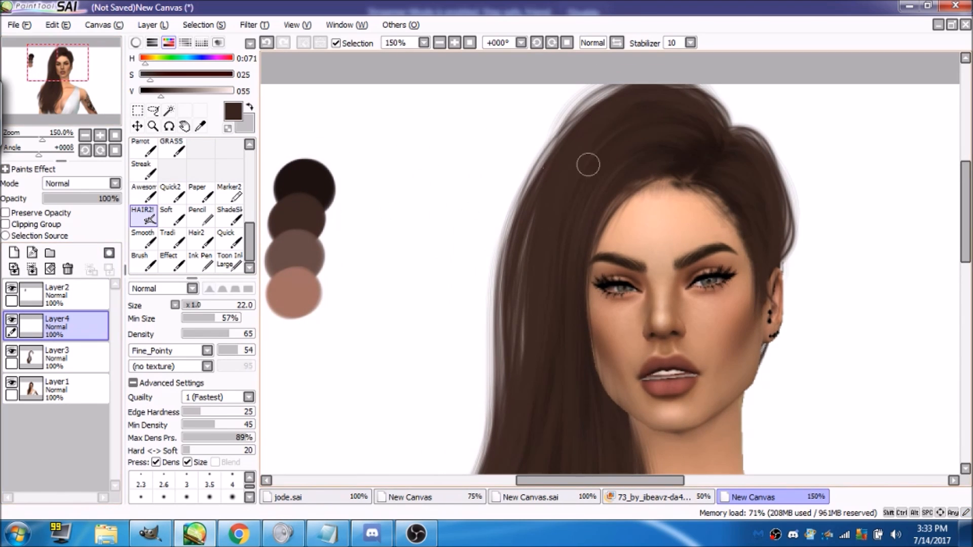
{"action": "left_click", "coordinate": [308, 203], "text": "alt"}
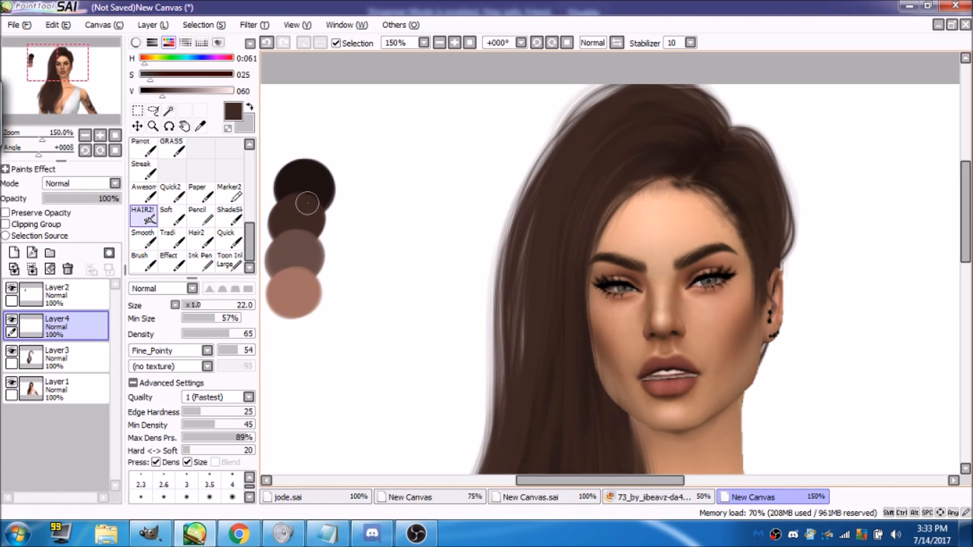
{"action": "right_click", "coordinate": [294, 245]}
- Switch to the Air 2 brush at size 9 and make the swatch layer, Layer2, active
{"action": "mouse_move", "coordinate": [78, 92]}
{"action": "left_mouse_down"}
{"action": "mouse_move", "coordinate": [91, 91]}
{"action": "mouse_move", "coordinate": [58, 64]}
{"action": "left_mouse_up"}
{"action": "left_click_drag", "start_coordinate": [250, 238], "coordinate": [266, 153]}
{"action": "left_click", "coordinate": [144, 218]}
{"action": "mouse_move", "coordinate": [57, 64]}
{"action": "left_mouse_down"}
{"action": "mouse_move", "coordinate": [51, 67]}
{"action": "mouse_move", "coordinate": [88, 83]}
{"action": "left_mouse_up"}
{"action": "left_click", "coordinate": [190, 303]}
{"action": "left_click", "coordinate": [79, 296]}
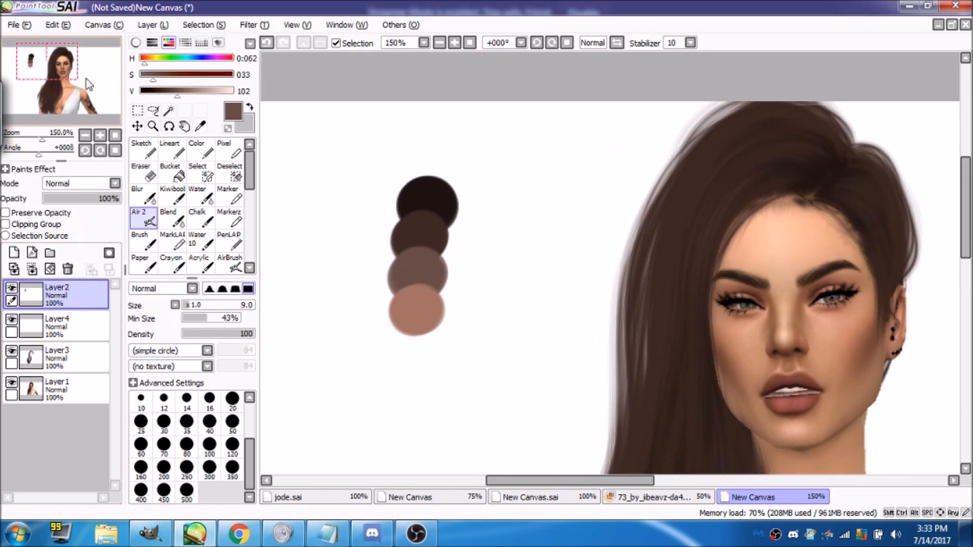
- Hand-letter dashed labels beside the three darkest swatches: "shadow", "midtone" and "midtone"
{"action": "left_click_drag", "start_coordinate": [467, 184], "coordinate": [495, 178]}
{"action": "mouse_move", "coordinate": [509, 152]}
{"action": "left_mouse_down"}
{"action": "mouse_move", "coordinate": [535, 160]}
{"action": "mouse_move", "coordinate": [581, 135]}
{"action": "left_mouse_up"}
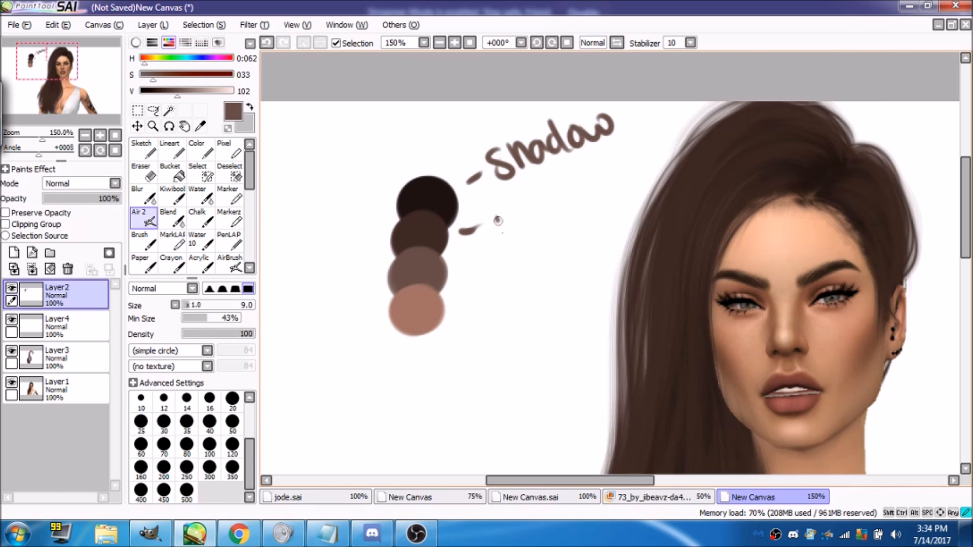
{"action": "left_click_drag", "start_coordinate": [541, 209], "coordinate": [578, 204]}
{"action": "left_click_drag", "start_coordinate": [569, 195], "coordinate": [583, 188]}
{"action": "left_click_drag", "start_coordinate": [585, 189], "coordinate": [642, 185]}
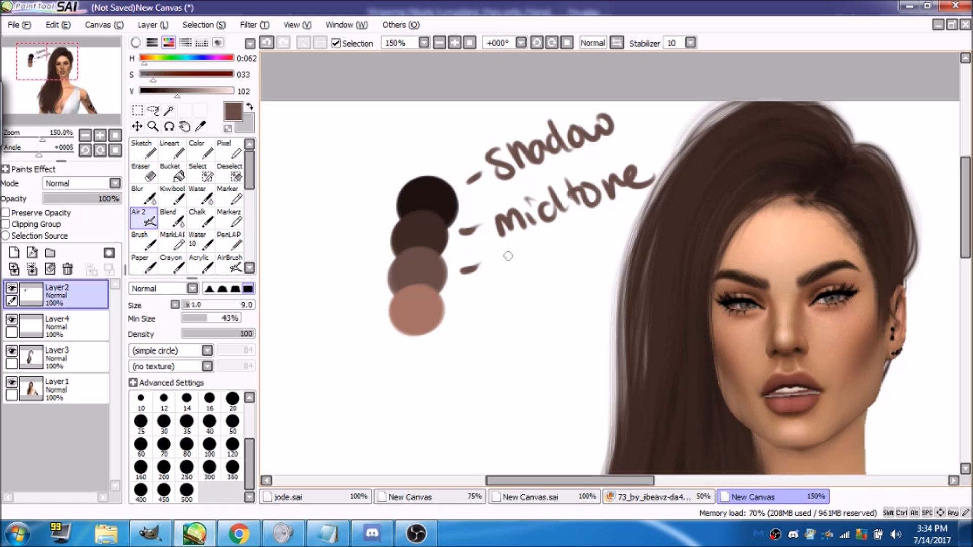
{"action": "mouse_move", "coordinate": [518, 263]}
{"action": "left_mouse_down"}
{"action": "mouse_move", "coordinate": [541, 243]}
{"action": "mouse_move", "coordinate": [583, 235]}
{"action": "mouse_move", "coordinate": [598, 246]}
{"action": "mouse_move", "coordinate": [642, 217]}
{"action": "left_mouse_up"}
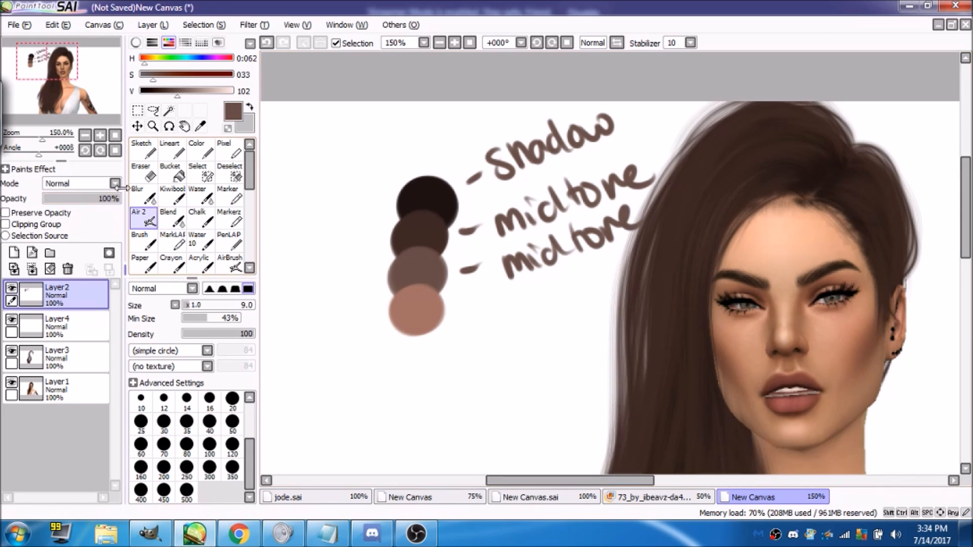
- Move the swatches and their labels farther from the hair, and add "#2" after the second midtone label
{"action": "left_click", "coordinate": [137, 126]}
{"action": "left_click_drag", "start_coordinate": [507, 174], "coordinate": [381, 172]}
{"action": "left_click", "coordinate": [144, 218]}
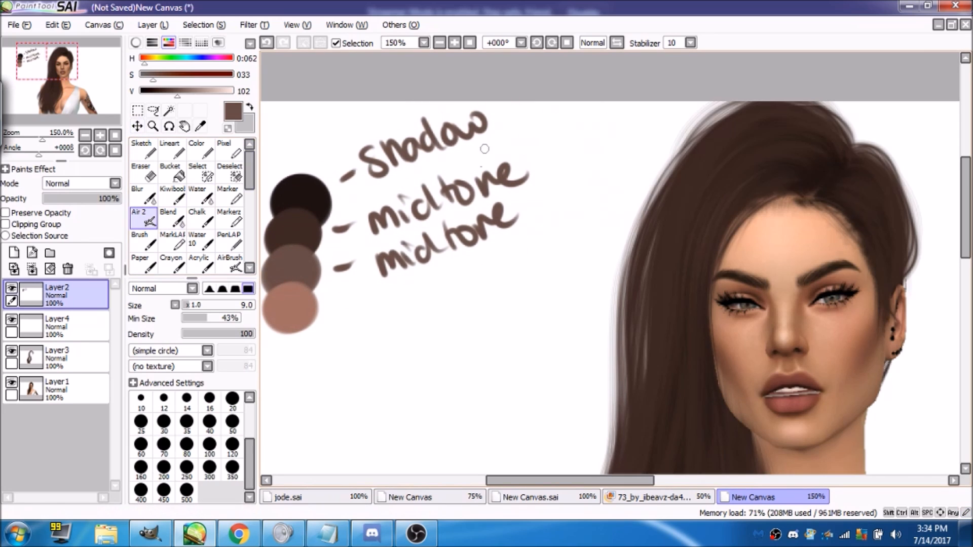
{"action": "left_click_drag", "start_coordinate": [532, 187], "coordinate": [536, 215]}
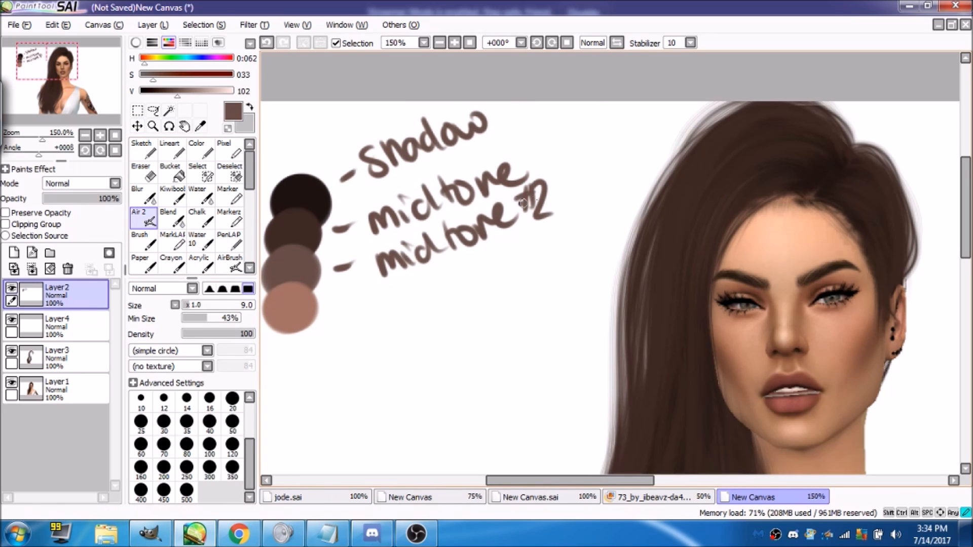
- Hand-letter a dash and the label "Highlight" beside the lightest swatch
{"action": "left_click_drag", "start_coordinate": [60, 76], "coordinate": [58, 78]}
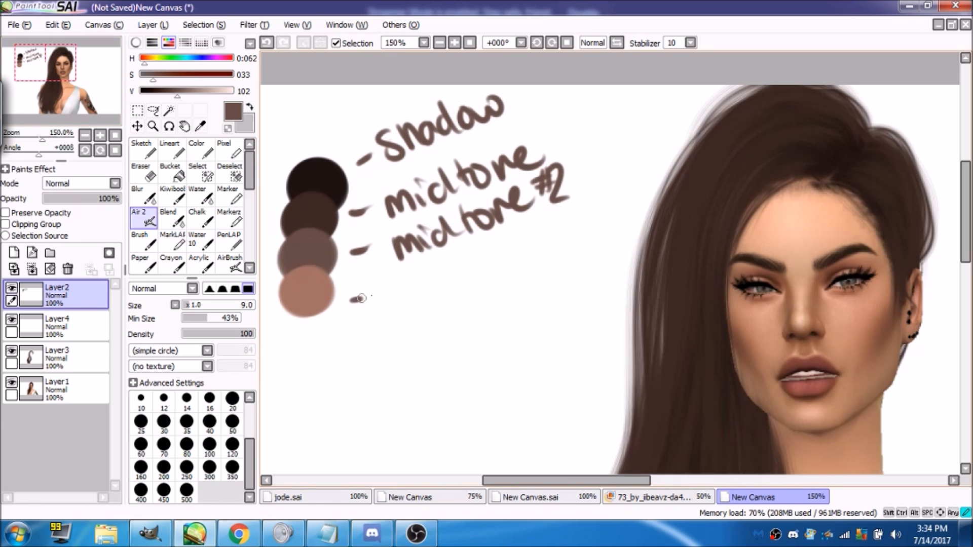
{"action": "left_click_drag", "start_coordinate": [443, 286], "coordinate": [452, 322]}
{"action": "mouse_move", "coordinate": [467, 256]}
{"action": "left_mouse_down"}
{"action": "mouse_move", "coordinate": [477, 294]}
{"action": "mouse_move", "coordinate": [496, 282]}
{"action": "left_mouse_up"}
{"action": "left_click_drag", "start_coordinate": [512, 247], "coordinate": [537, 276]}
{"action": "mouse_move", "coordinate": [547, 238]}
{"action": "left_mouse_down"}
{"action": "mouse_move", "coordinate": [544, 274]}
{"action": "mouse_move", "coordinate": [552, 253]}
{"action": "left_mouse_up"}
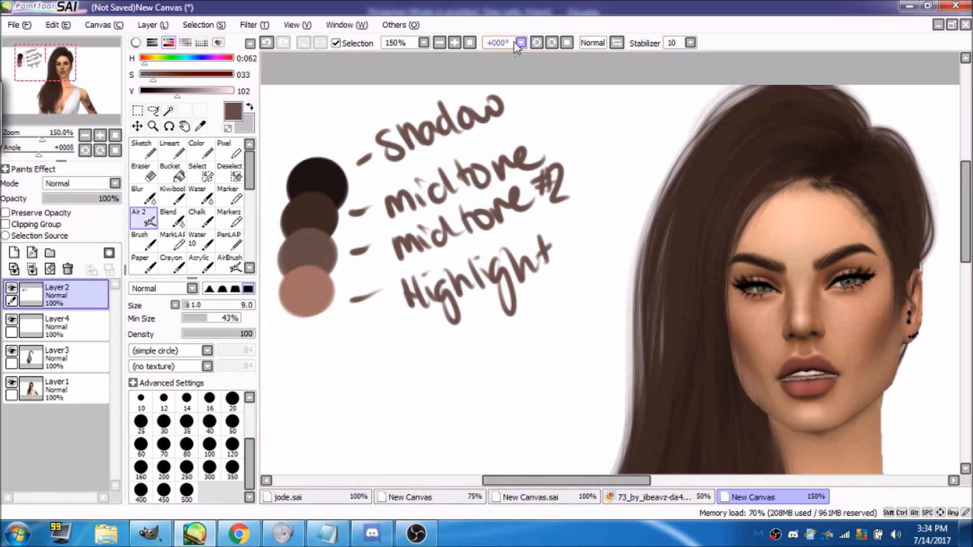
- Make Layer4 the active layer and switch to the HAIR2 brush
{"action": "left_click", "coordinate": [470, 43]}
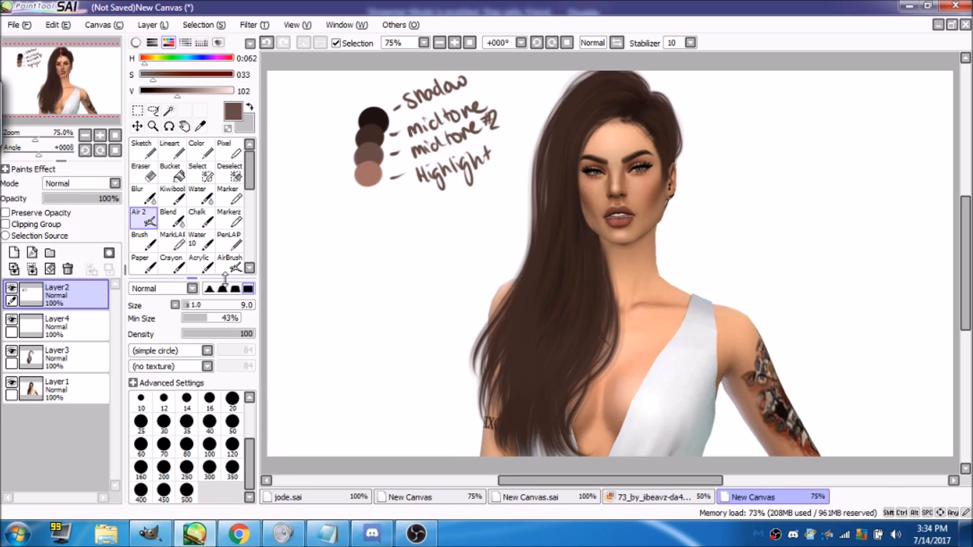
{"action": "left_click_drag", "start_coordinate": [91, 70], "coordinate": [102, 59]}
{"action": "left_click", "coordinate": [48, 320]}
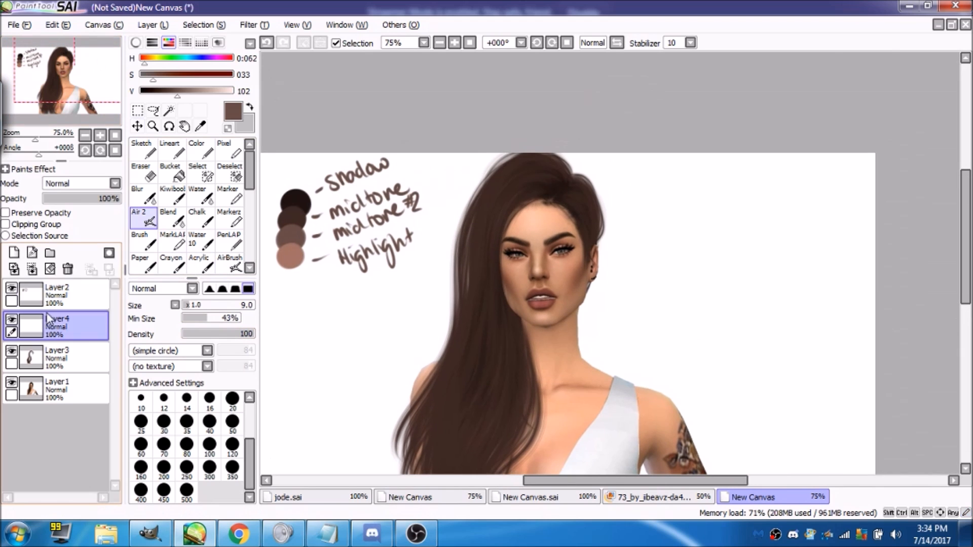
{"action": "left_click_drag", "start_coordinate": [249, 170], "coordinate": [249, 243]}
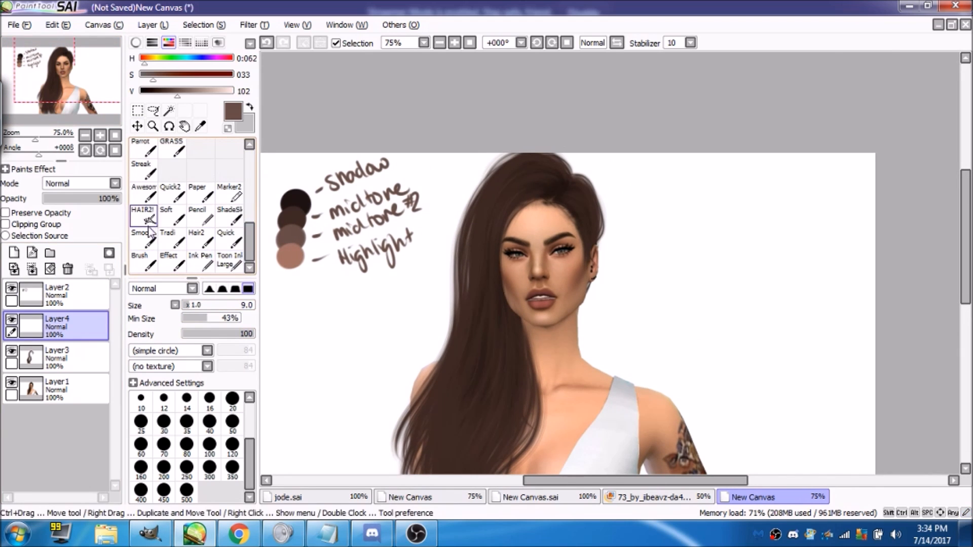
{"action": "left_click", "coordinate": [146, 219]}
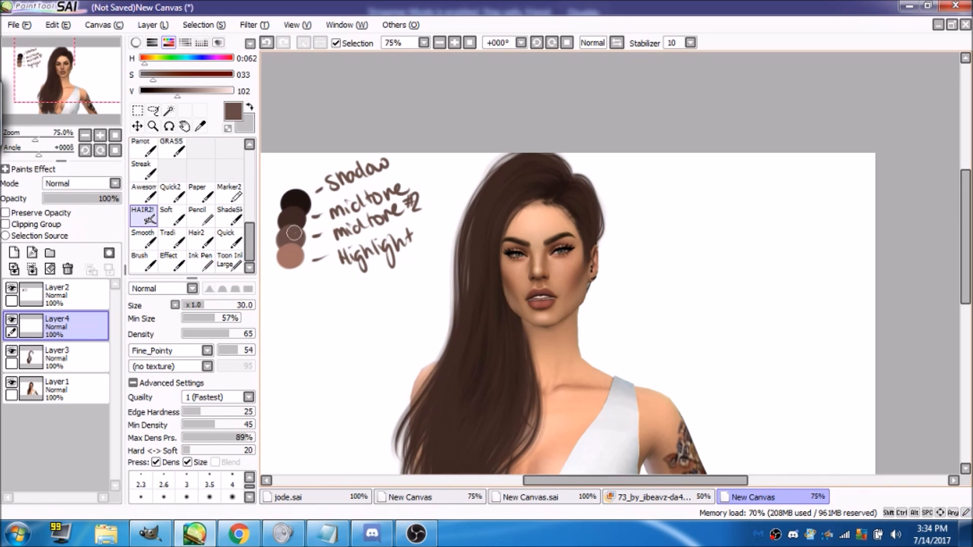
- Toggle Layer3's visibility to compare the repainted hair with the original hair, leaving Layer3 hidden
{"action": "left_click", "coordinate": [458, 46]}
{"action": "left_click", "coordinate": [459, 46]}
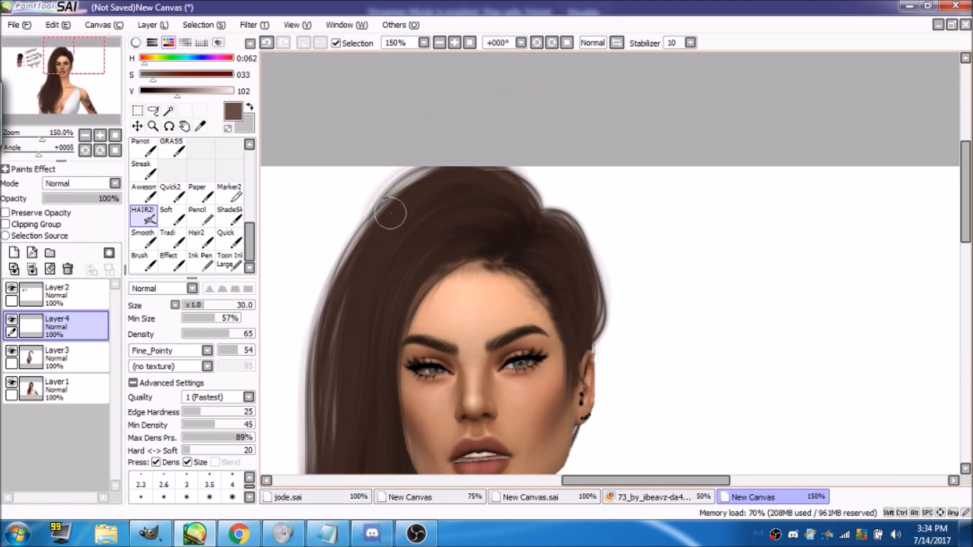
{"action": "mouse_move", "coordinate": [97, 62]}
{"action": "left_mouse_down"}
{"action": "mouse_move", "coordinate": [89, 82]}
{"action": "mouse_move", "coordinate": [96, 65]}
{"action": "left_mouse_up"}
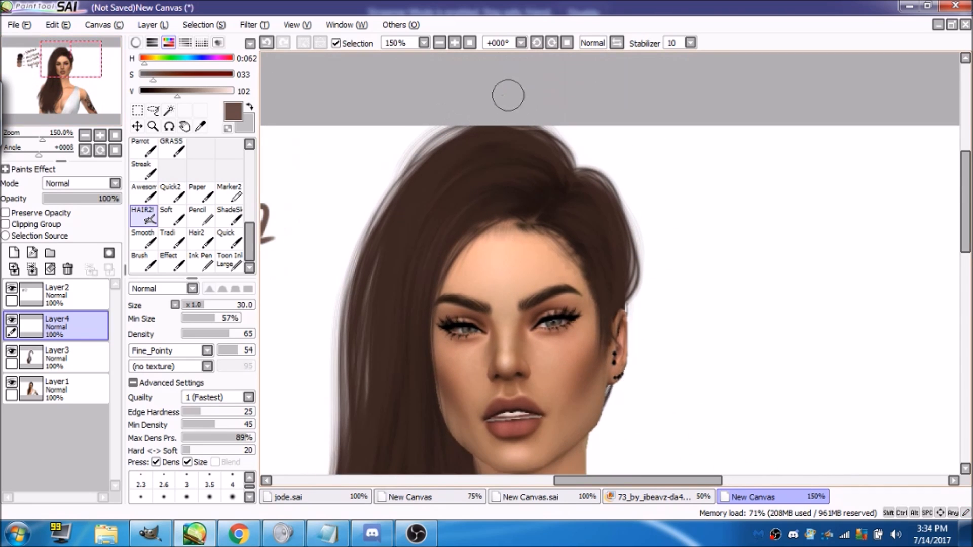
{"action": "left_click", "coordinate": [12, 350]}
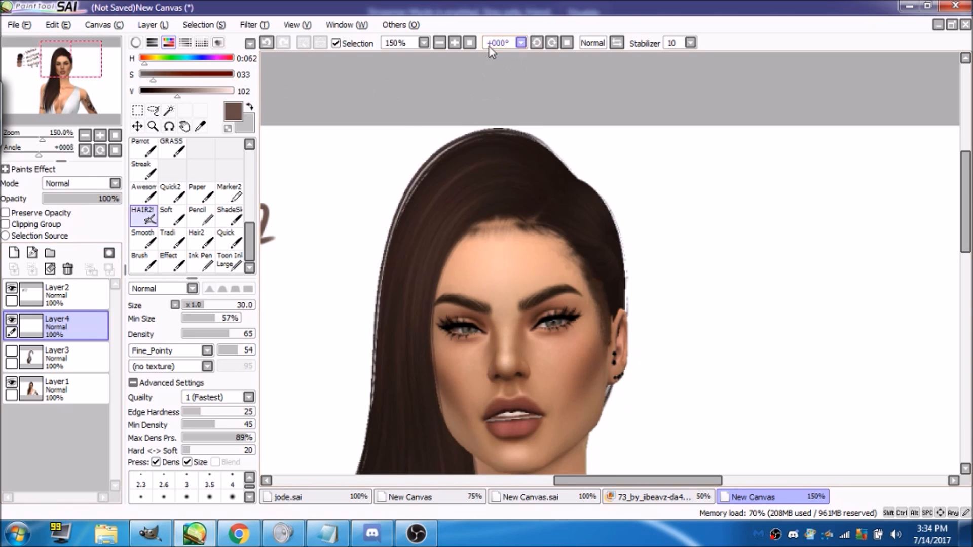
{"action": "left_click", "coordinate": [470, 43]}
{"action": "left_click", "coordinate": [12, 351]}
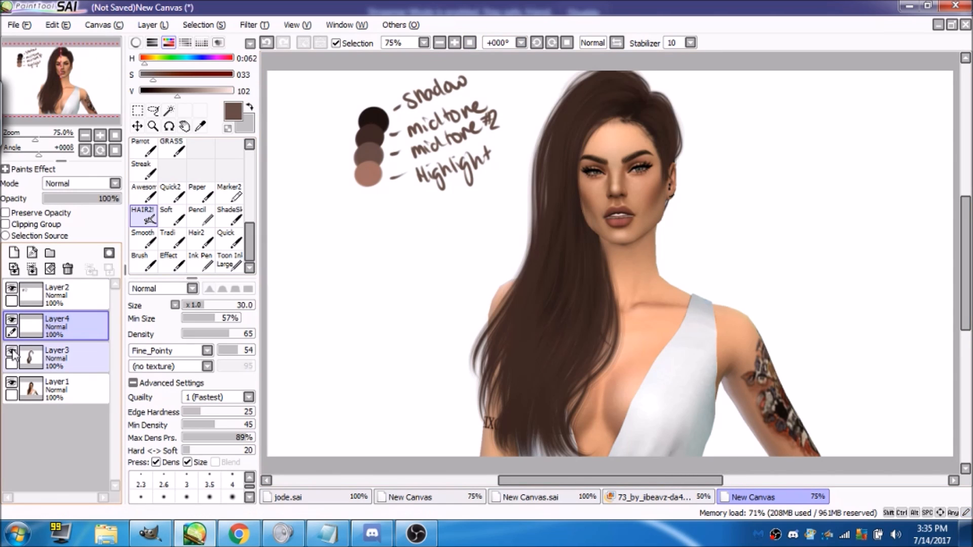
{"action": "left_click", "coordinate": [11, 351]}
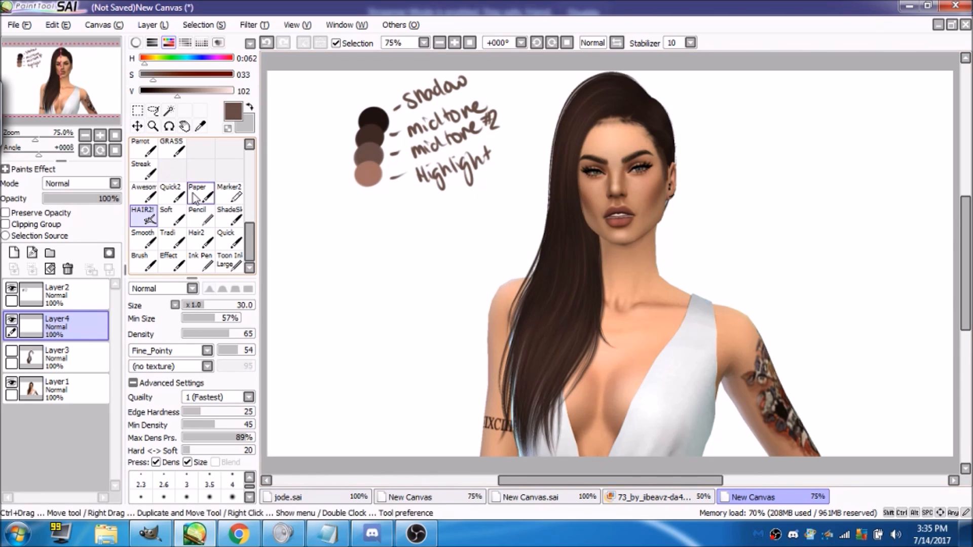
- Switch to the Air 2 brush at size 25 and set a vivid orange with saturation and value at 255
{"action": "scroll", "coordinate": [193, 202], "scroll_direction": "up", "scroll_amount": 5}
{"action": "left_click", "coordinate": [144, 218]}
{"action": "left_click", "coordinate": [199, 305]}
{"action": "left_click_drag", "start_coordinate": [202, 77], "coordinate": [235, 76]}
{"action": "left_click_drag", "start_coordinate": [218, 92], "coordinate": [236, 92]}
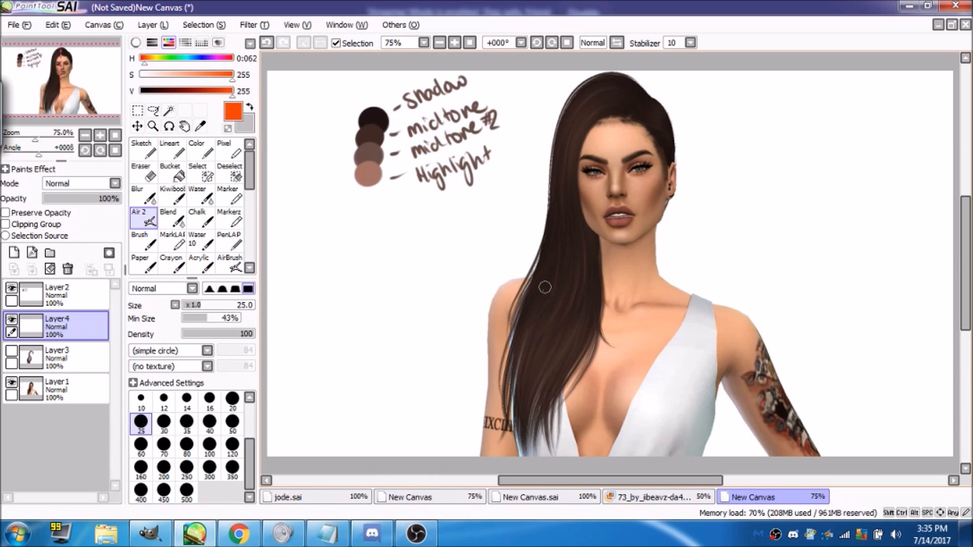
- Mark the original hair with orange streaks beside the forehead and through the lengths over the shoulder
{"action": "left_click_drag", "start_coordinate": [560, 290], "coordinate": [519, 389]}
{"action": "left_click_drag", "start_coordinate": [578, 266], "coordinate": [522, 414]}
{"action": "left_click_drag", "start_coordinate": [591, 111], "coordinate": [568, 205]}
{"action": "mouse_move", "coordinate": [592, 94]}
{"action": "left_mouse_down"}
{"action": "mouse_move", "coordinate": [597, 117]}
{"action": "mouse_move", "coordinate": [564, 203]}
{"action": "left_mouse_up"}
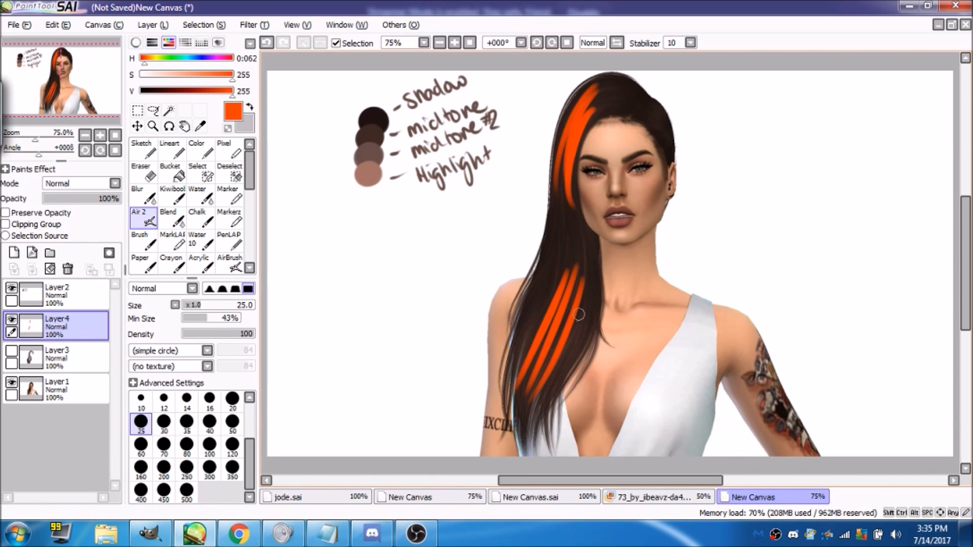
{"action": "left_click_drag", "start_coordinate": [553, 279], "coordinate": [510, 413]}
{"action": "left_click_drag", "start_coordinate": [587, 300], "coordinate": [540, 424]}
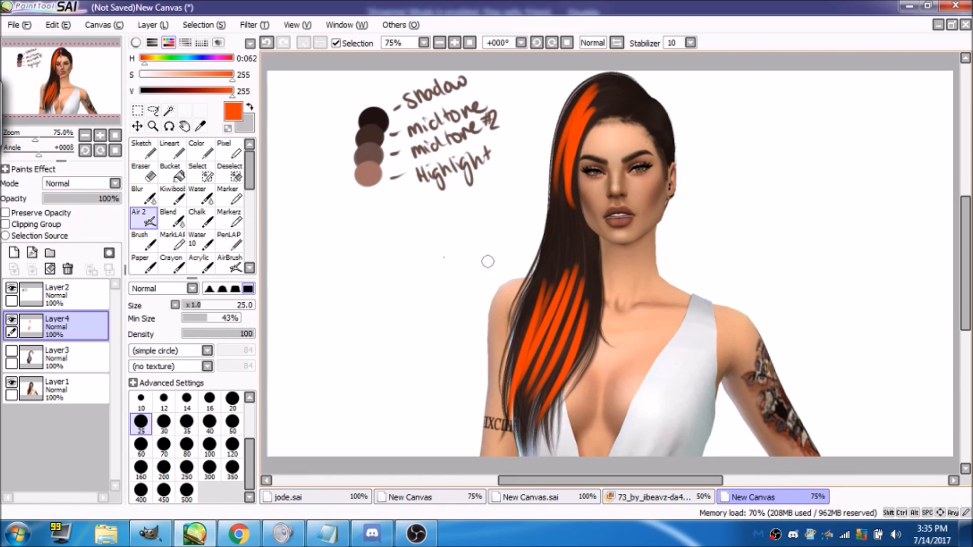
- Draw orange arrows pointing at the hair from both sides and streak the short section above the ear
{"action": "left_click_drag", "start_coordinate": [401, 249], "coordinate": [499, 242]}
{"action": "mouse_move", "coordinate": [462, 215]}
{"action": "left_mouse_down"}
{"action": "mouse_move", "coordinate": [522, 234]}
{"action": "mouse_move", "coordinate": [477, 289]}
{"action": "left_mouse_up"}
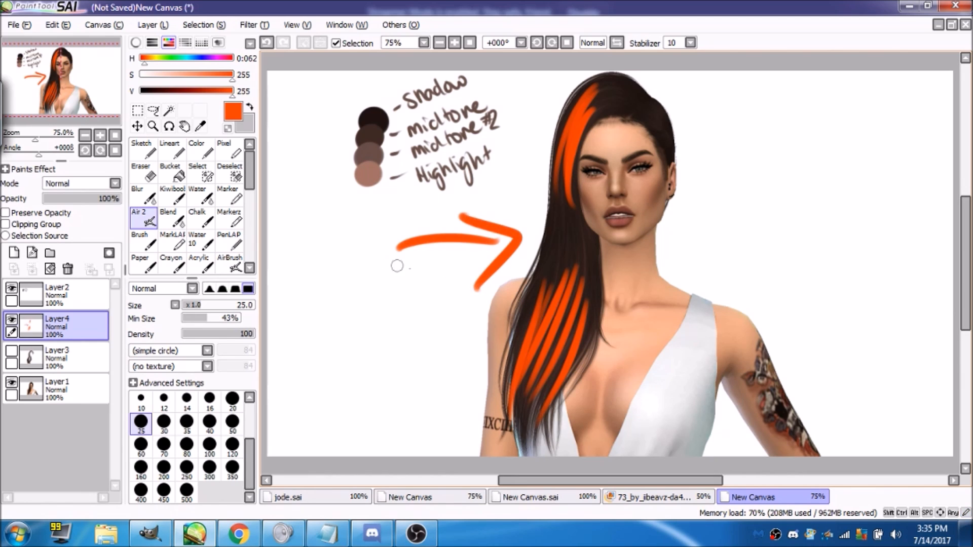
{"action": "left_click_drag", "start_coordinate": [844, 177], "coordinate": [760, 194]}
{"action": "left_click_drag", "start_coordinate": [773, 163], "coordinate": [765, 245]}
{"action": "left_click_drag", "start_coordinate": [639, 110], "coordinate": [681, 167]}
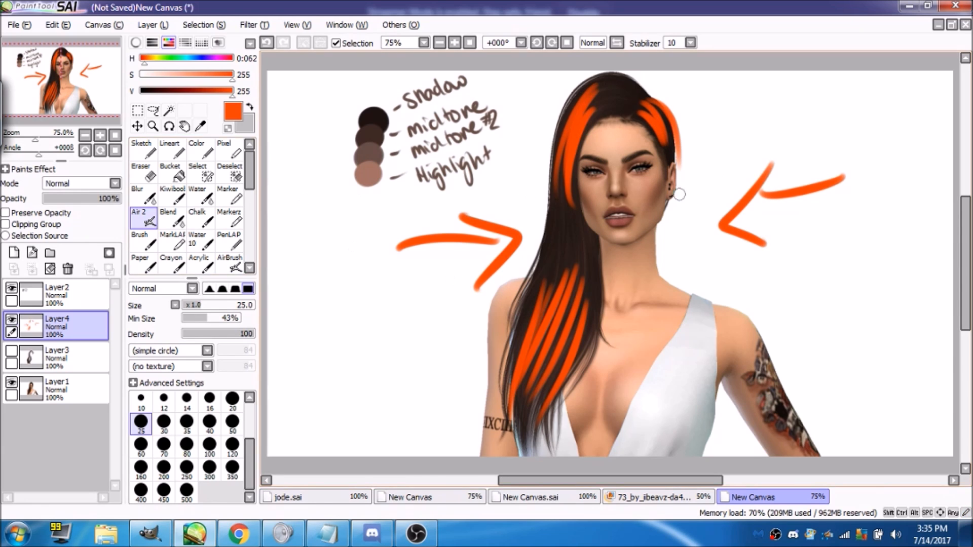
- Clear the orange marks from Layer4 and show Layer3 again
{"action": "left_click", "coordinate": [50, 268]}
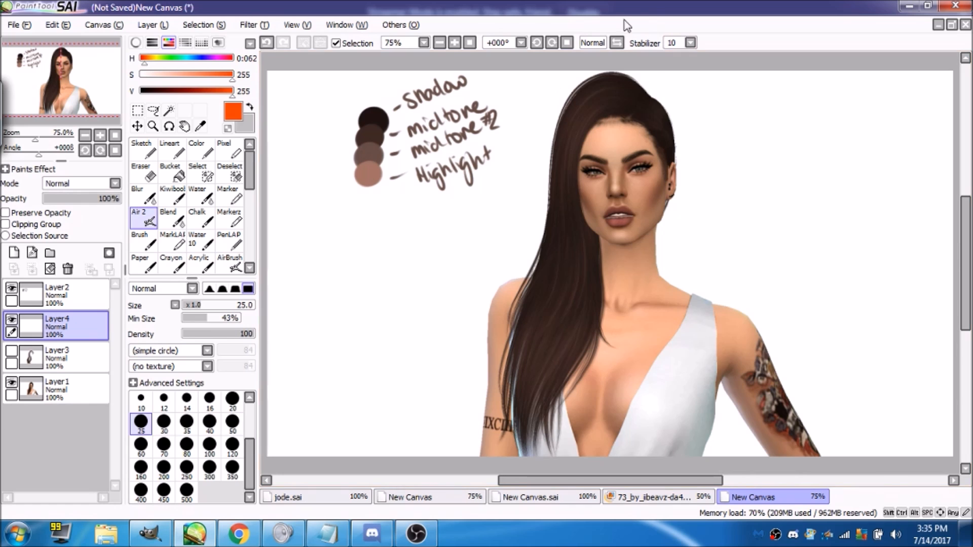
{"action": "left_click", "coordinate": [455, 45]}
{"action": "left_click", "coordinate": [456, 46]}
{"action": "left_click", "coordinate": [470, 44]}
{"action": "left_click_drag", "start_coordinate": [105, 62], "coordinate": [111, 52]}
{"action": "left_click_drag", "start_coordinate": [102, 85], "coordinate": [121, 83]}
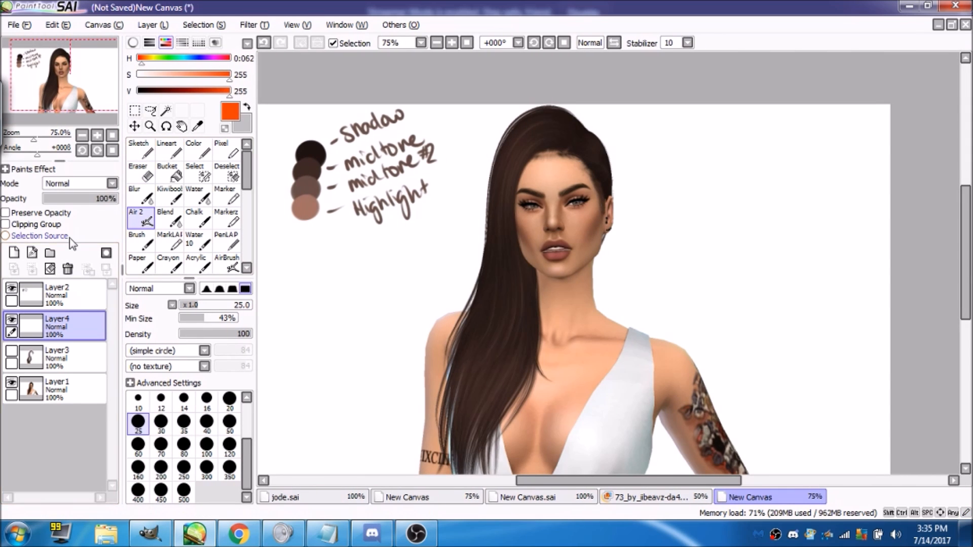
{"action": "left_click", "coordinate": [70, 238]}
{"action": "left_click", "coordinate": [11, 351]}
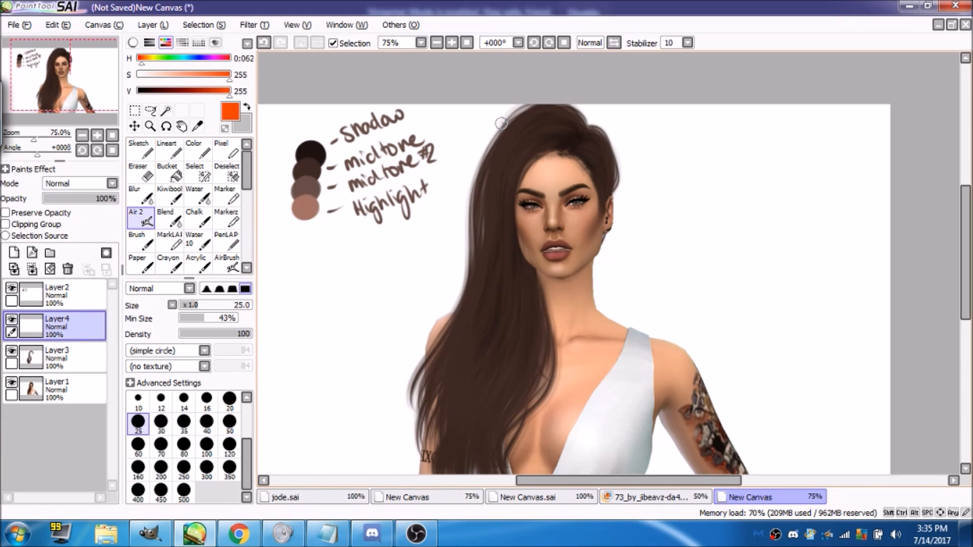
- Mark the repainted hair with orange streaks beside the forehead and through the lower lengths, undoing the stray last stroke
{"action": "mouse_move", "coordinate": [528, 121]}
{"action": "left_mouse_down"}
{"action": "mouse_move", "coordinate": [507, 147]}
{"action": "mouse_move", "coordinate": [490, 200]}
{"action": "left_mouse_up"}
{"action": "left_click_drag", "start_coordinate": [532, 139], "coordinate": [499, 250]}
{"action": "mouse_move", "coordinate": [512, 291]}
{"action": "left_mouse_down"}
{"action": "mouse_move", "coordinate": [474, 398]}
{"action": "mouse_move", "coordinate": [489, 409]}
{"action": "left_mouse_up"}
{"action": "mouse_move", "coordinate": [488, 307]}
{"action": "left_mouse_down"}
{"action": "mouse_move", "coordinate": [449, 418]}
{"action": "mouse_move", "coordinate": [461, 436]}
{"action": "left_mouse_up"}
{"action": "left_click_drag", "start_coordinate": [530, 322], "coordinate": [451, 469]}
{"action": "left_click_drag", "start_coordinate": [508, 381], "coordinate": [476, 473]}
{"action": "left_click_drag", "start_coordinate": [490, 266], "coordinate": [442, 398]}
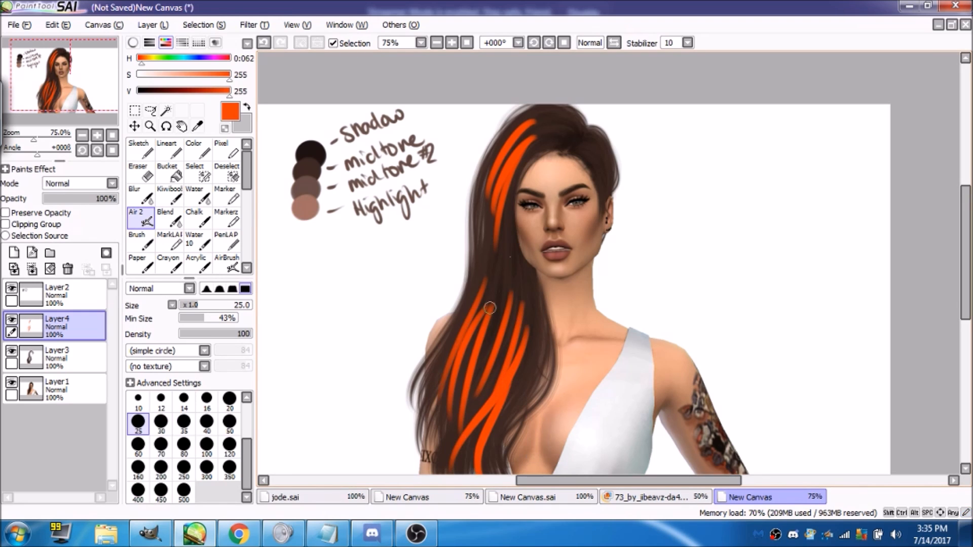
{"action": "left_click_drag", "start_coordinate": [528, 218], "coordinate": [510, 294]}
{"action": "left_click", "coordinate": [263, 43]}
- Set the colour to pure blue, hue 240, and mark the parting, short side and strands beside the cheek
{"action": "left_click", "coordinate": [196, 59]}
{"action": "left_click", "coordinate": [196, 59]}
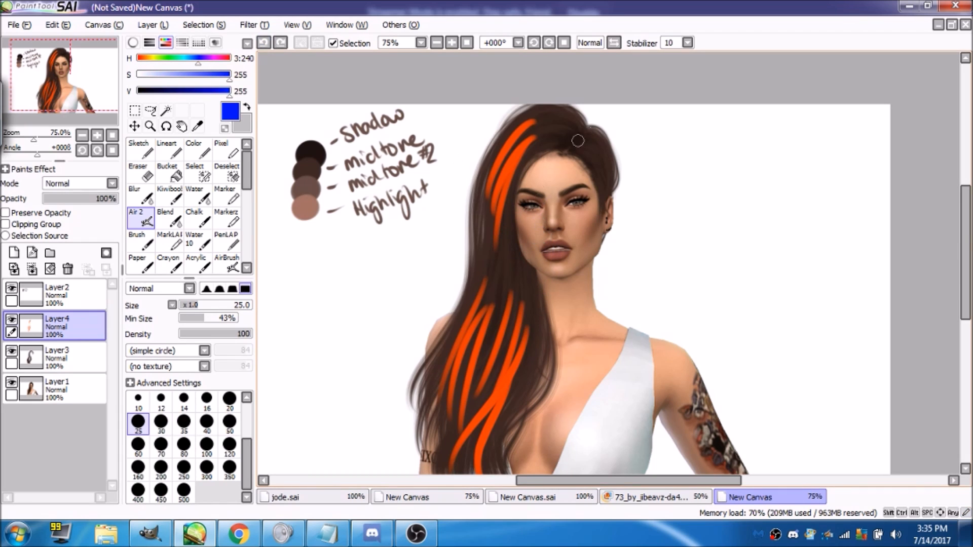
{"action": "mouse_move", "coordinate": [581, 129]}
{"action": "left_mouse_down"}
{"action": "mouse_move", "coordinate": [552, 135]}
{"action": "mouse_move", "coordinate": [580, 134]}
{"action": "mouse_move", "coordinate": [565, 115]}
{"action": "left_mouse_up"}
{"action": "left_click", "coordinate": [588, 155]}
{"action": "left_click_drag", "start_coordinate": [591, 157], "coordinate": [592, 136]}
{"action": "mouse_move", "coordinate": [507, 230]}
{"action": "left_mouse_down"}
{"action": "mouse_move", "coordinate": [530, 304]}
{"action": "mouse_move", "coordinate": [502, 430]}
{"action": "left_mouse_up"}
{"action": "left_click_drag", "start_coordinate": [479, 217], "coordinate": [476, 274]}
- Add blue streaks between and around the orange ones through the lower lengths of the hair
{"action": "left_click_drag", "start_coordinate": [33, 84], "coordinate": [33, 93]}
{"action": "left_click_drag", "start_coordinate": [510, 372], "coordinate": [500, 430]}
{"action": "left_click_drag", "start_coordinate": [507, 363], "coordinate": [493, 434]}
{"action": "left_click_drag", "start_coordinate": [526, 352], "coordinate": [515, 432]}
{"action": "mouse_move", "coordinate": [526, 283]}
{"action": "left_mouse_down"}
{"action": "mouse_move", "coordinate": [486, 415]}
{"action": "mouse_move", "coordinate": [492, 432]}
{"action": "left_mouse_up"}
{"action": "mouse_move", "coordinate": [486, 370]}
{"action": "left_mouse_down"}
{"action": "mouse_move", "coordinate": [471, 383]}
{"action": "mouse_move", "coordinate": [466, 430]}
{"action": "left_mouse_up"}
{"action": "left_click_drag", "start_coordinate": [491, 372], "coordinate": [470, 421]}
{"action": "left_click_drag", "start_coordinate": [462, 368], "coordinate": [439, 431]}
{"action": "left_click_drag", "start_coordinate": [458, 269], "coordinate": [427, 354]}
{"action": "mouse_move", "coordinate": [508, 280]}
{"action": "left_mouse_down"}
{"action": "mouse_move", "coordinate": [476, 348]}
{"action": "mouse_move", "coordinate": [462, 349]}
{"action": "left_mouse_up"}
- Thicken the blue marks across the top of the head, and clear all marks from Layer4
{"action": "left_click_drag", "start_coordinate": [101, 89], "coordinate": [104, 74]}
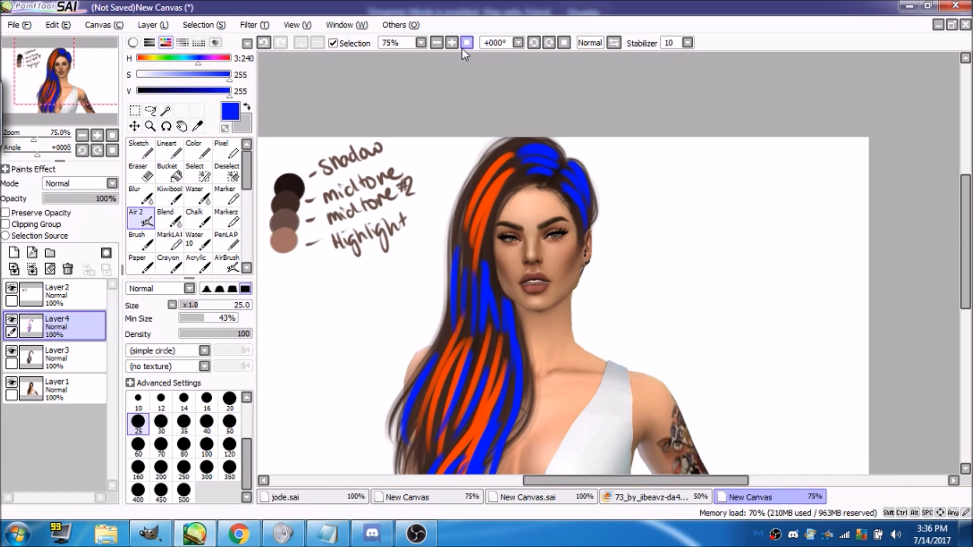
{"action": "left_click_drag", "start_coordinate": [533, 177], "coordinate": [574, 197]}
{"action": "left_click_drag", "start_coordinate": [541, 156], "coordinate": [577, 170]}
{"action": "left_click_drag", "start_coordinate": [70, 78], "coordinate": [74, 91]}
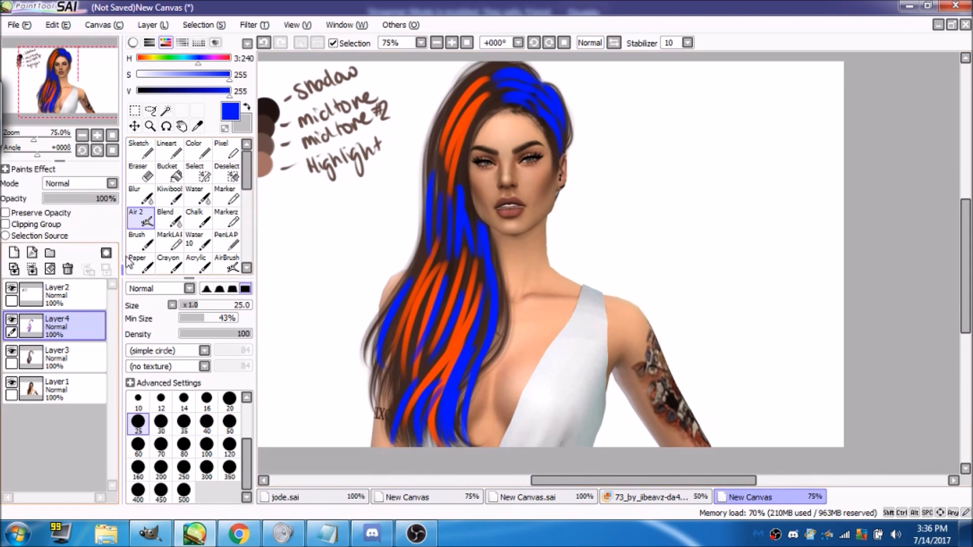
{"action": "left_click", "coordinate": [49, 269]}
- Sample the midtone #2 swatch colour and switch to the HAIR2 brush at size 27
{"action": "left_click_drag", "start_coordinate": [345, 111], "coordinate": [392, 200]}
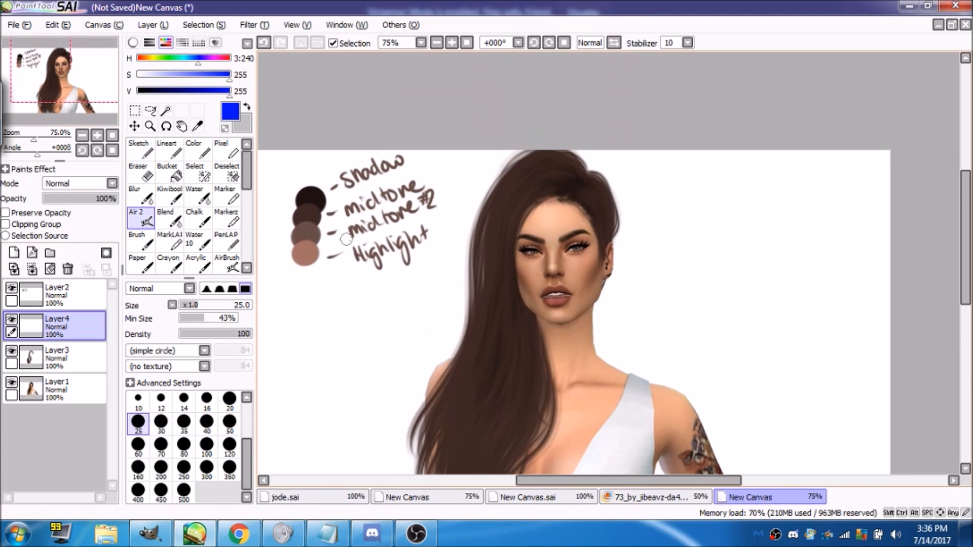
{"action": "left_click", "coordinate": [297, 237], "text": "alt"}
{"action": "scroll", "coordinate": [182, 213], "scroll_direction": "down", "scroll_amount": 5}
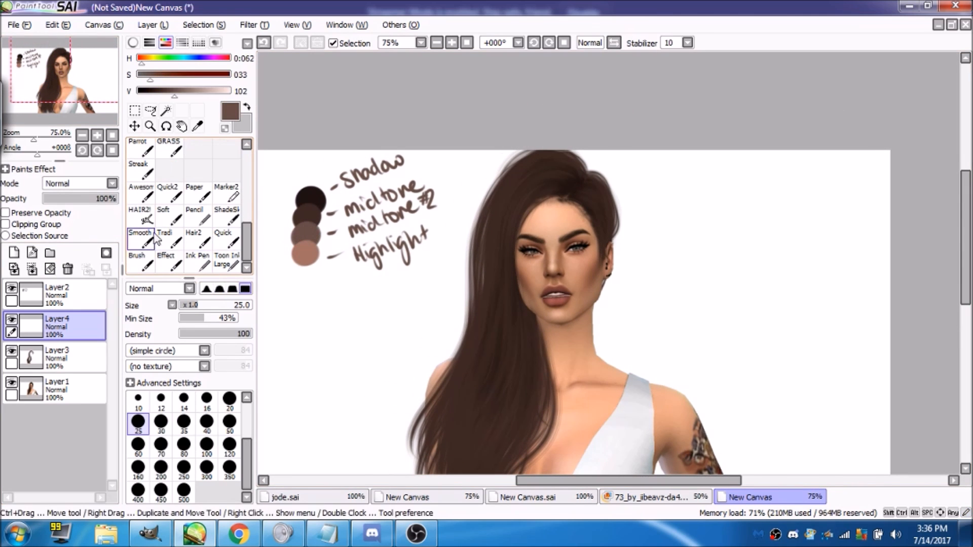
{"action": "left_click", "coordinate": [140, 216]}
{"action": "left_click", "coordinate": [201, 304]}
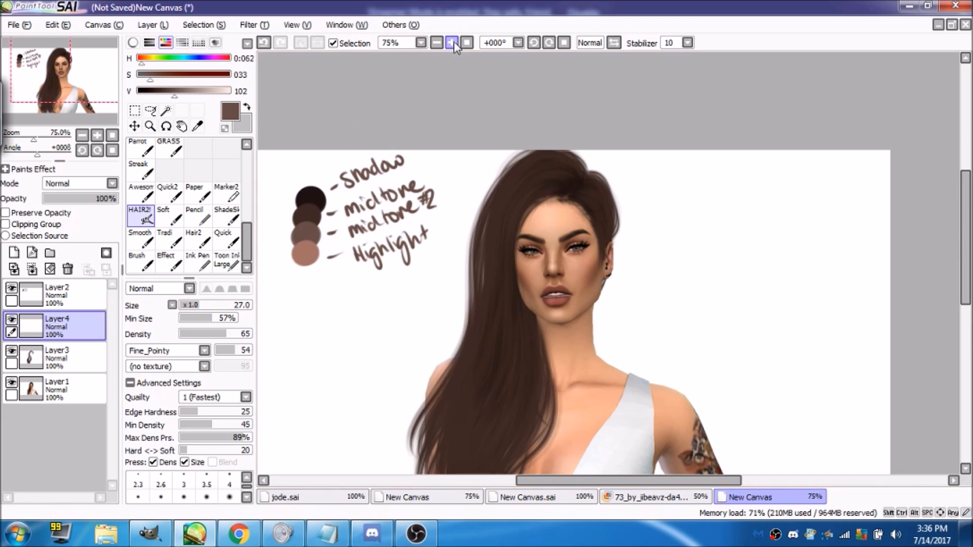
- Set the brush size to 31 and paint midtone #2 strands across the crown and down beside the forehead
{"action": "left_click", "coordinate": [451, 43]}
{"action": "left_click_drag", "start_coordinate": [101, 79], "coordinate": [98, 76]}
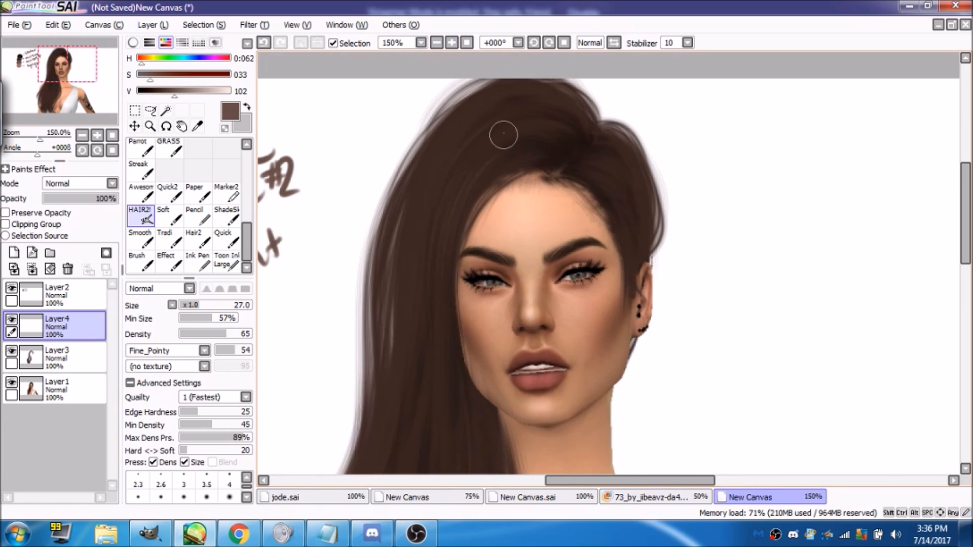
{"action": "left_click", "coordinate": [202, 305]}
{"action": "mouse_move", "coordinate": [515, 135]}
{"action": "left_mouse_down"}
{"action": "mouse_move", "coordinate": [445, 234]}
{"action": "mouse_move", "coordinate": [448, 225]}
{"action": "left_mouse_up"}
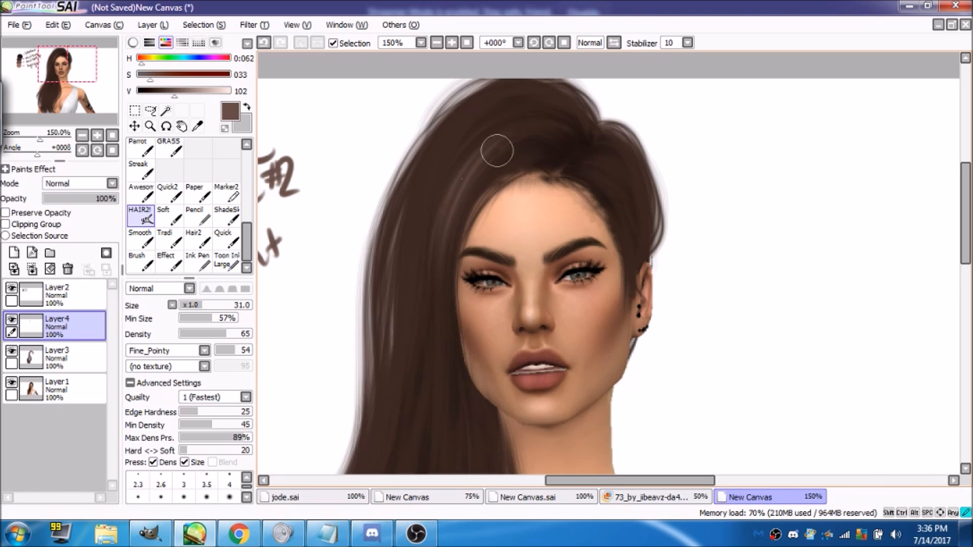
{"action": "left_click_drag", "start_coordinate": [501, 134], "coordinate": [446, 253]}
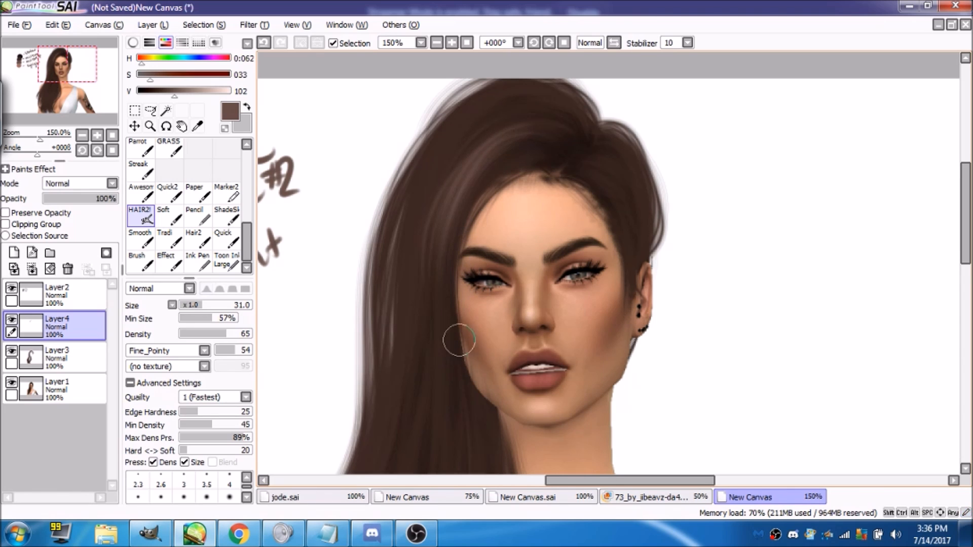
{"action": "mouse_move", "coordinate": [506, 118]}
{"action": "left_mouse_down"}
{"action": "mouse_move", "coordinate": [440, 173]}
{"action": "mouse_move", "coordinate": [425, 225]}
{"action": "left_mouse_up"}
{"action": "left_click_drag", "start_coordinate": [497, 103], "coordinate": [423, 218]}
{"action": "left_click_drag", "start_coordinate": [522, 93], "coordinate": [404, 205]}
{"action": "mouse_move", "coordinate": [501, 105]}
{"action": "left_mouse_down"}
{"action": "mouse_move", "coordinate": [407, 215]}
{"action": "mouse_move", "coordinate": [430, 209]}
{"action": "left_mouse_up"}
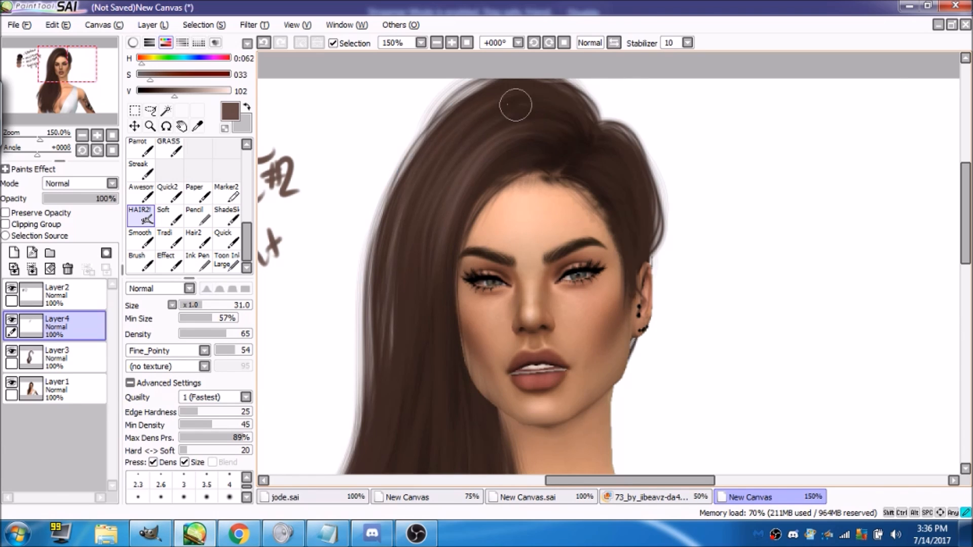
{"action": "left_click_drag", "start_coordinate": [530, 109], "coordinate": [456, 122]}
{"action": "mouse_move", "coordinate": [559, 98]}
{"action": "left_mouse_down"}
{"action": "mouse_move", "coordinate": [463, 123]}
{"action": "mouse_move", "coordinate": [514, 121]}
{"action": "mouse_move", "coordinate": [484, 115]}
{"action": "mouse_move", "coordinate": [465, 155]}
{"action": "left_mouse_up"}
{"action": "left_click_drag", "start_coordinate": [563, 118], "coordinate": [511, 117]}
- Set the brush size to 40 and paint midtone #2 strands down the hair beside the jaw and neck
{"action": "left_click", "coordinate": [437, 43]}
{"action": "left_click", "coordinate": [437, 43]}
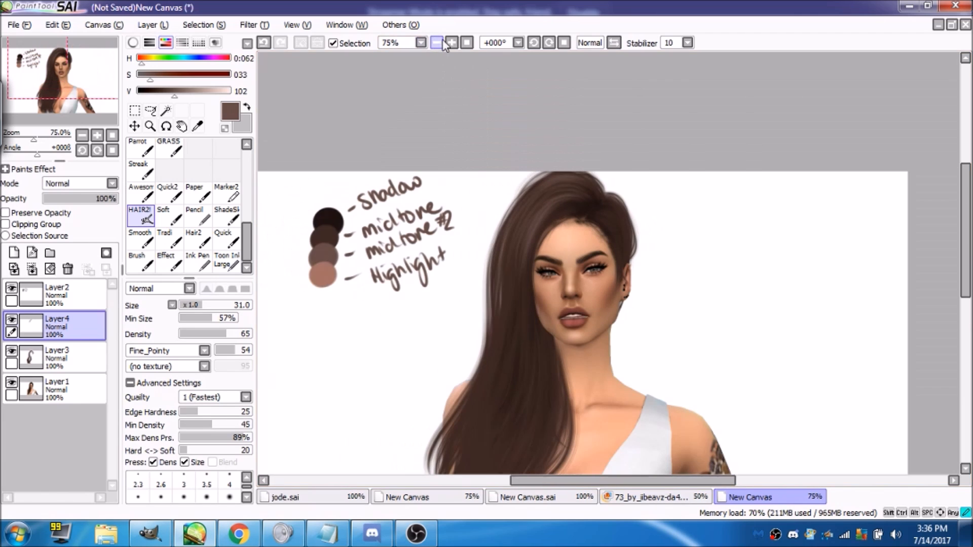
{"action": "left_click_drag", "start_coordinate": [89, 84], "coordinate": [96, 97]}
{"action": "key", "text": "bracketright"}
{"action": "key", "text": "bracketright"}
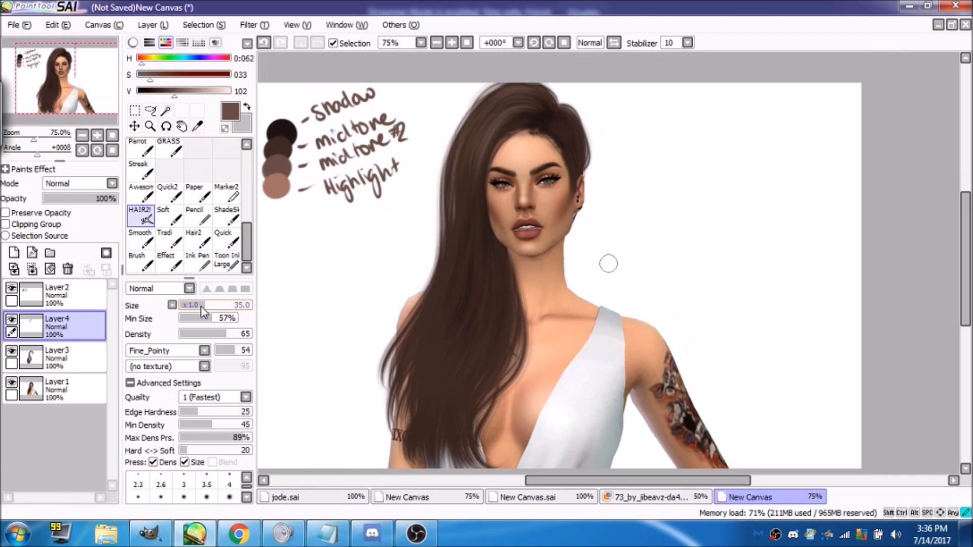
{"action": "mouse_move", "coordinate": [470, 232]}
{"action": "left_mouse_down"}
{"action": "mouse_move", "coordinate": [433, 353]}
{"action": "mouse_move", "coordinate": [432, 318]}
{"action": "left_mouse_up"}
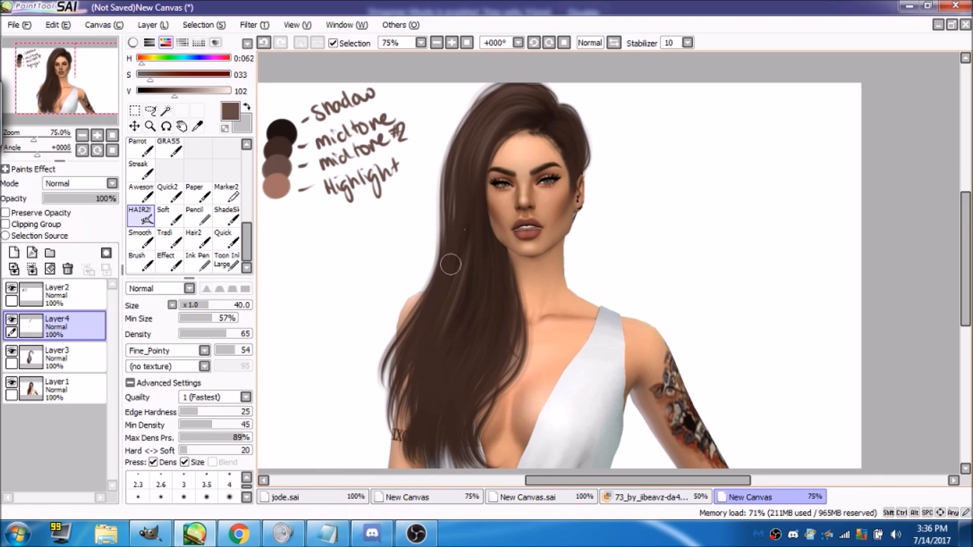
{"action": "mouse_move", "coordinate": [466, 220]}
{"action": "left_mouse_down"}
{"action": "mouse_move", "coordinate": [404, 386]}
{"action": "mouse_move", "coordinate": [411, 338]}
{"action": "mouse_move", "coordinate": [441, 313]}
{"action": "left_mouse_up"}
{"action": "left_click_drag", "start_coordinate": [473, 234], "coordinate": [451, 284]}
{"action": "left_click_drag", "start_coordinate": [487, 247], "coordinate": [457, 332]}
{"action": "mouse_move", "coordinate": [481, 248]}
{"action": "left_mouse_down"}
{"action": "mouse_move", "coordinate": [467, 276]}
{"action": "mouse_move", "coordinate": [474, 364]}
{"action": "mouse_move", "coordinate": [466, 330]}
{"action": "left_mouse_up"}
- Paint long midtone #2 strands through the lower lengths of the hair toward the tips
{"action": "mouse_move", "coordinate": [485, 268]}
{"action": "left_mouse_down"}
{"action": "mouse_move", "coordinate": [433, 456]}
{"action": "mouse_move", "coordinate": [445, 385]}
{"action": "mouse_move", "coordinate": [425, 436]}
{"action": "mouse_move", "coordinate": [436, 385]}
{"action": "left_mouse_up"}
{"action": "left_click_drag", "start_coordinate": [460, 295], "coordinate": [417, 380]}
{"action": "mouse_move", "coordinate": [492, 278]}
{"action": "left_mouse_down"}
{"action": "mouse_move", "coordinate": [452, 404]}
{"action": "mouse_move", "coordinate": [462, 437]}
{"action": "left_mouse_up"}
{"action": "left_click_drag", "start_coordinate": [494, 284], "coordinate": [442, 446]}
{"action": "left_click_drag", "start_coordinate": [471, 348], "coordinate": [440, 433]}
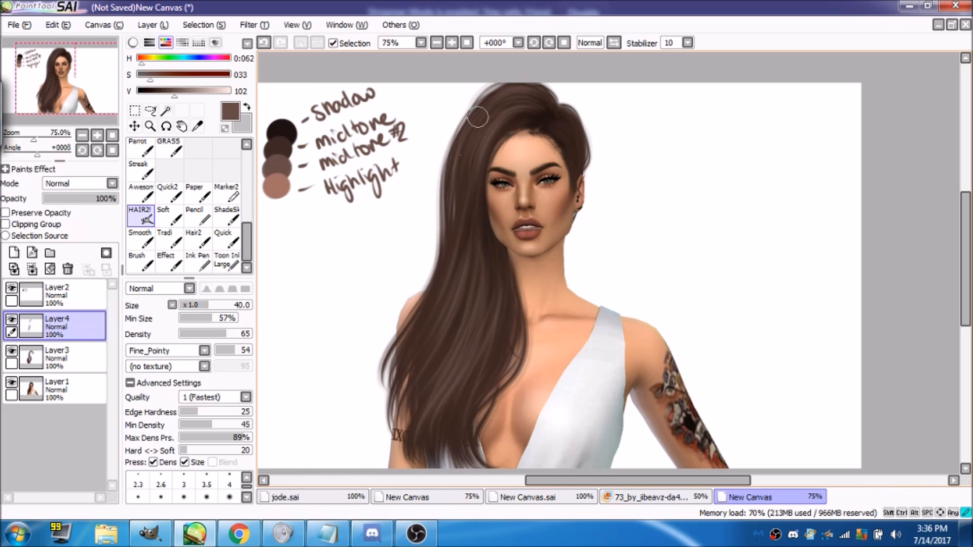
{"action": "left_click_drag", "start_coordinate": [508, 301], "coordinate": [489, 377]}
{"action": "left_click_drag", "start_coordinate": [480, 320], "coordinate": [466, 400]}
- Add midtone #2 strands along the hair's outer edge over the shoulder and from the forehead down past the cheek
{"action": "left_click_drag", "start_coordinate": [454, 261], "coordinate": [408, 370]}
{"action": "left_click_drag", "start_coordinate": [427, 264], "coordinate": [386, 364]}
{"action": "left_click_drag", "start_coordinate": [459, 265], "coordinate": [433, 423]}
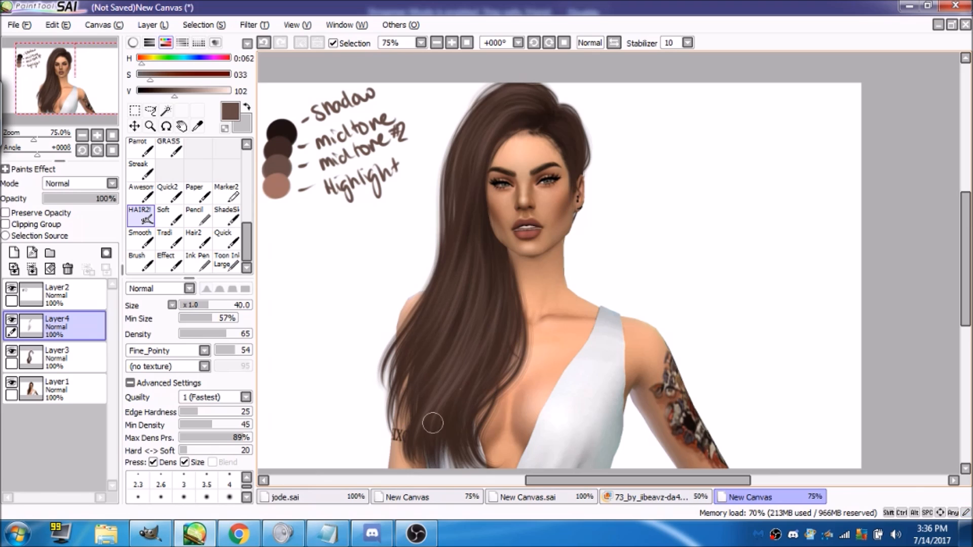
{"action": "left_click_drag", "start_coordinate": [490, 148], "coordinate": [457, 256]}
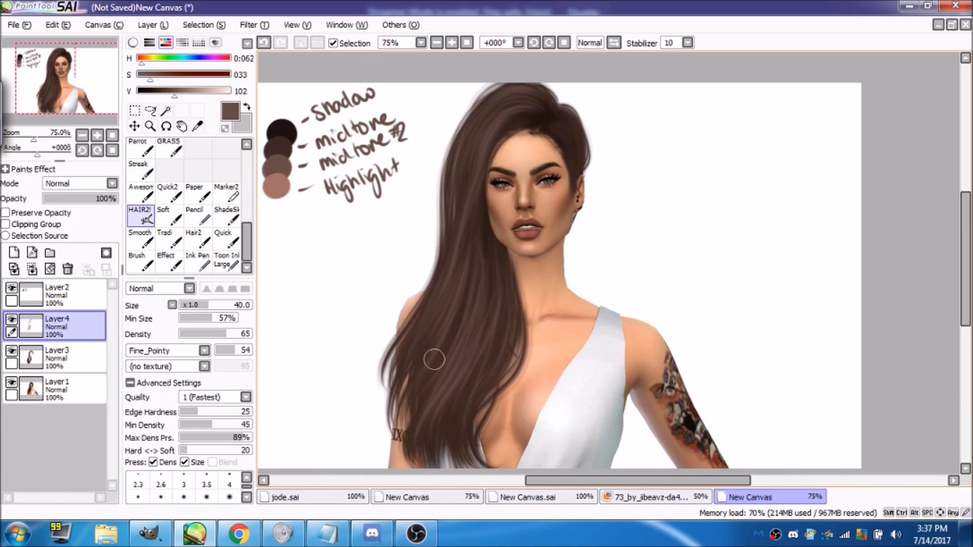
{"action": "left_click_drag", "start_coordinate": [89, 83], "coordinate": [84, 76]}
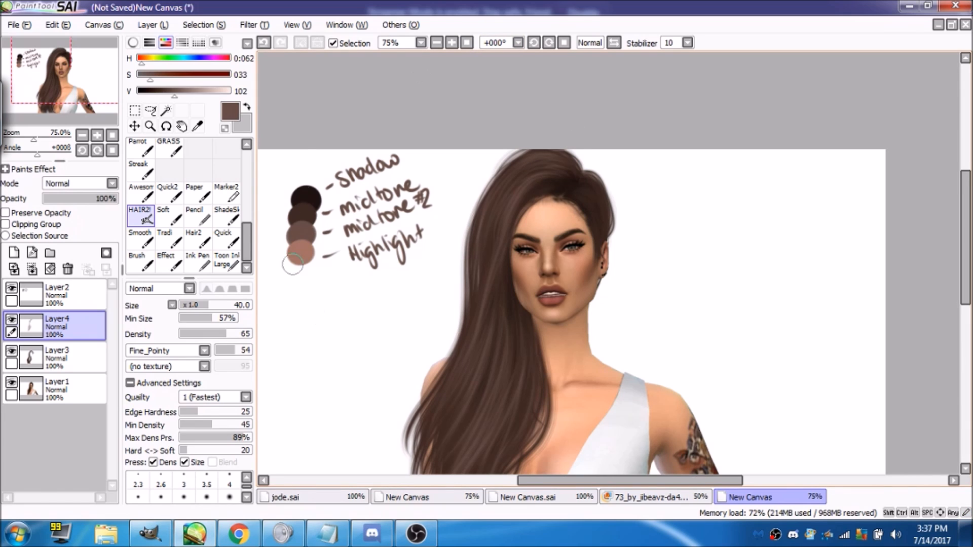
- Examine the hair shading up close around the crown and across the whole portrait
{"action": "left_click", "coordinate": [451, 43]}
{"action": "left_click", "coordinate": [452, 43]}
{"action": "left_click", "coordinate": [451, 43]}
{"action": "left_click_drag", "start_coordinate": [88, 85], "coordinate": [77, 66]}
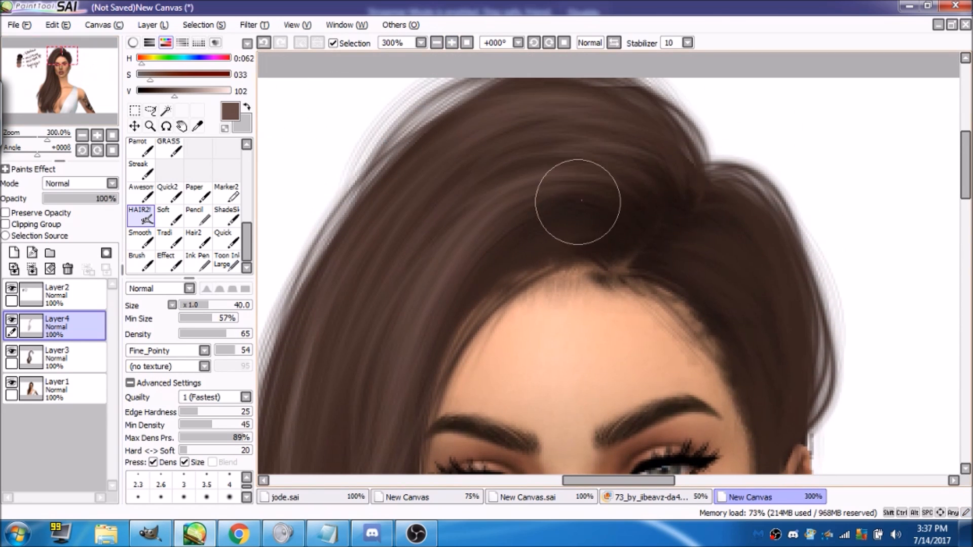
{"action": "left_click", "coordinate": [467, 43]}
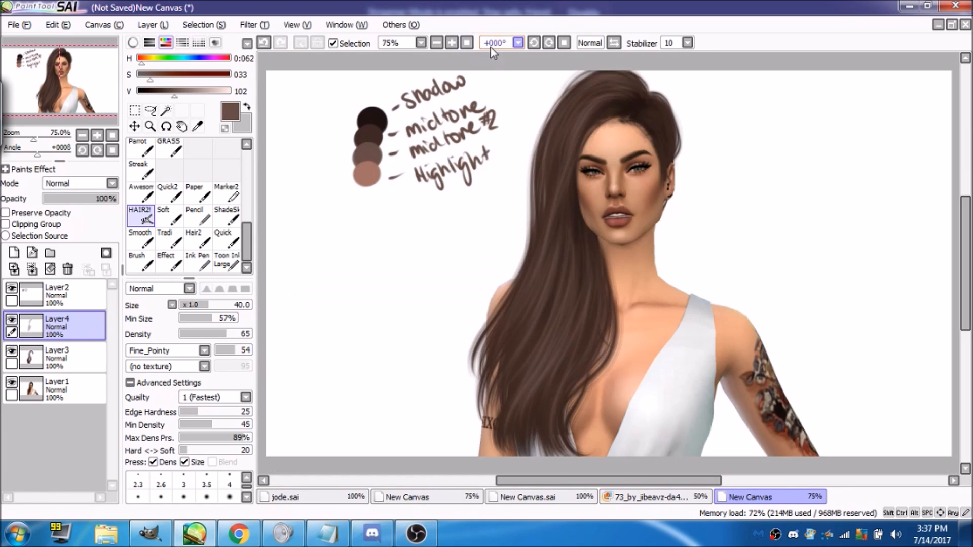
{"action": "left_click_drag", "start_coordinate": [115, 85], "coordinate": [123, 85]}
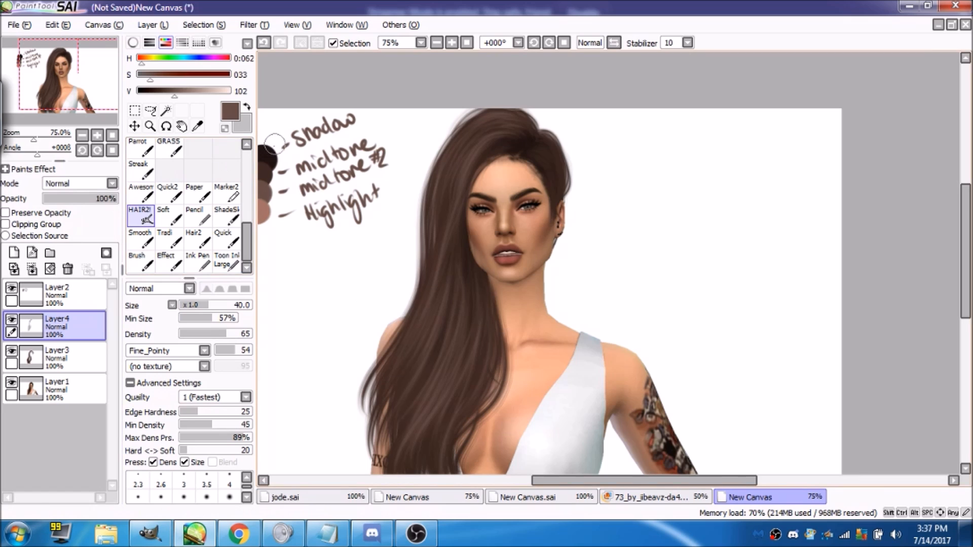
{"action": "left_click", "coordinate": [467, 43]}
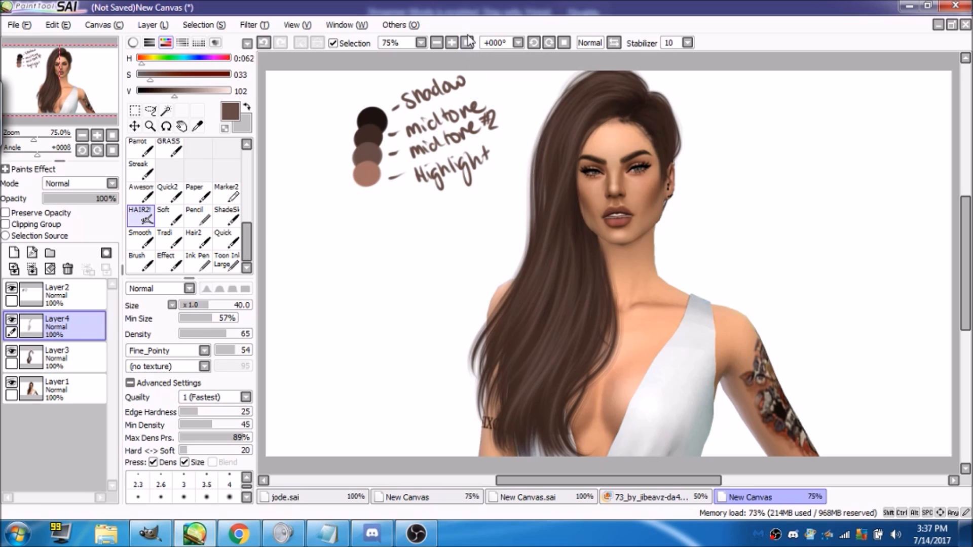
{"action": "left_click", "coordinate": [398, 44]}
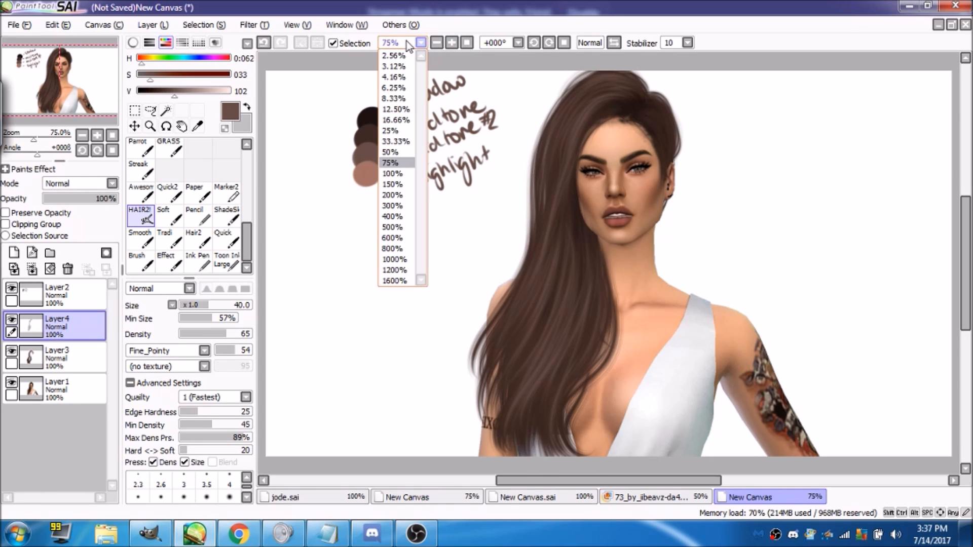
{"action": "left_click", "coordinate": [399, 105]}
{"action": "left_click", "coordinate": [399, 43]}
{"action": "left_click", "coordinate": [400, 167]}
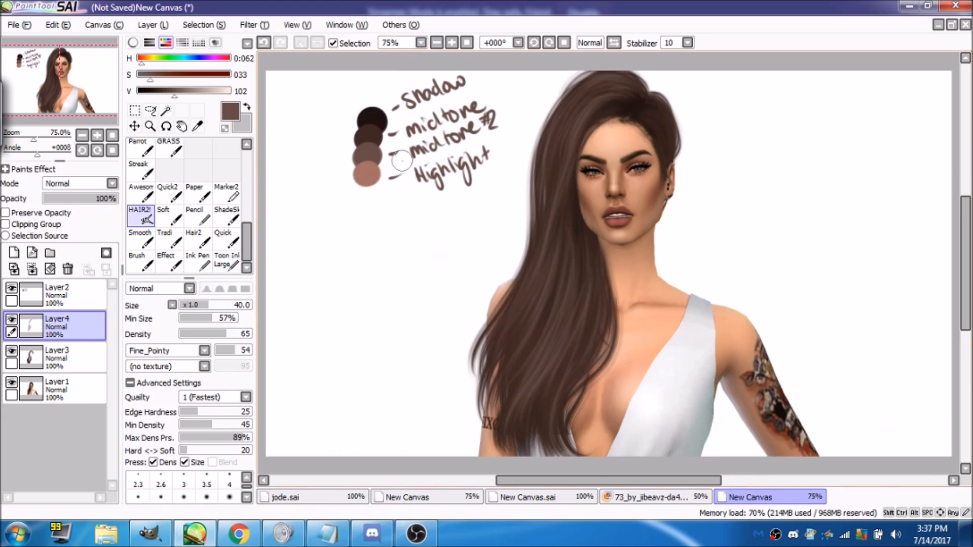
- Paint more midtone #2 strands from the crown down the outer edge and through the lengths beside the face and chest
{"action": "left_click_drag", "start_coordinate": [86, 82], "coordinate": [89, 77]}
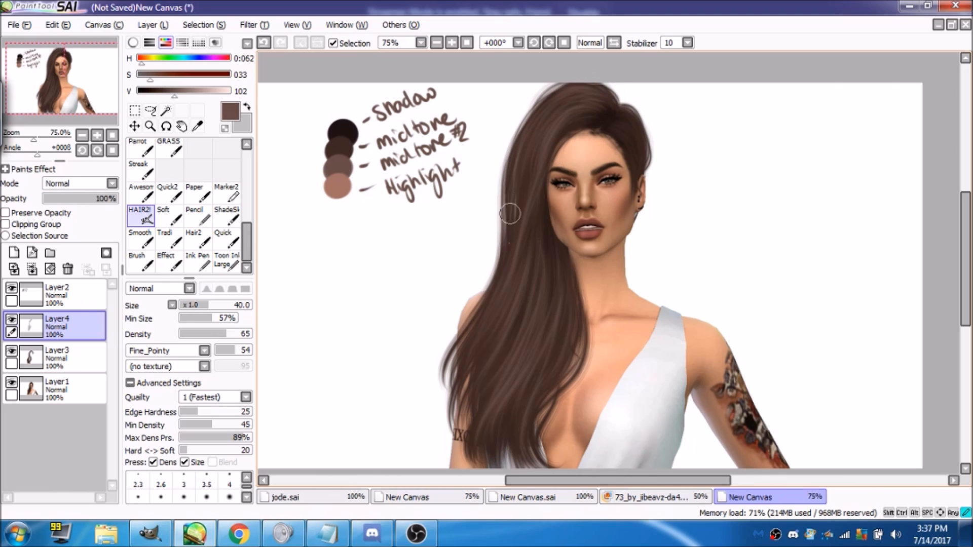
{"action": "left_click_drag", "start_coordinate": [545, 135], "coordinate": [504, 228]}
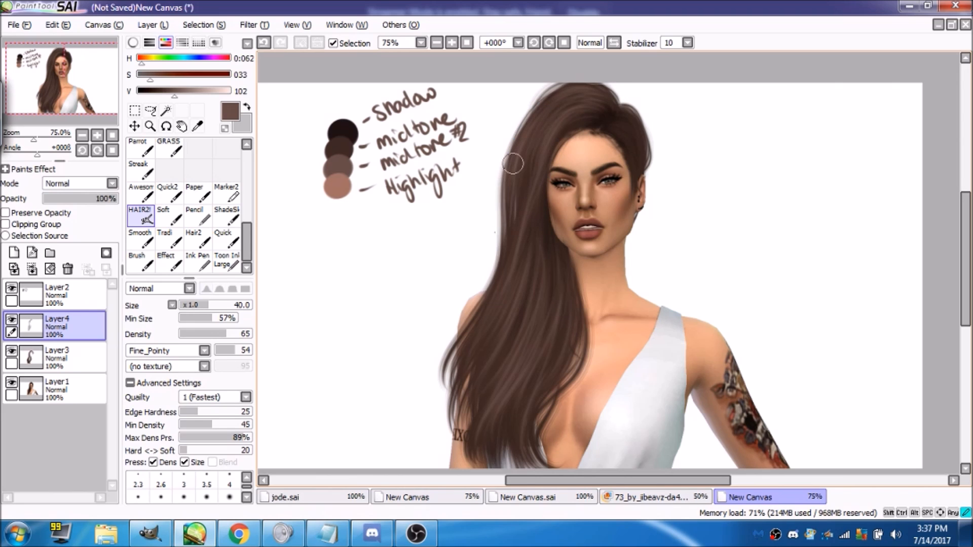
{"action": "left_click_drag", "start_coordinate": [535, 165], "coordinate": [439, 371]}
{"action": "mouse_move", "coordinate": [538, 216]}
{"action": "left_mouse_down"}
{"action": "mouse_move", "coordinate": [460, 420]}
{"action": "mouse_move", "coordinate": [539, 266]}
{"action": "mouse_move", "coordinate": [544, 350]}
{"action": "left_mouse_up"}
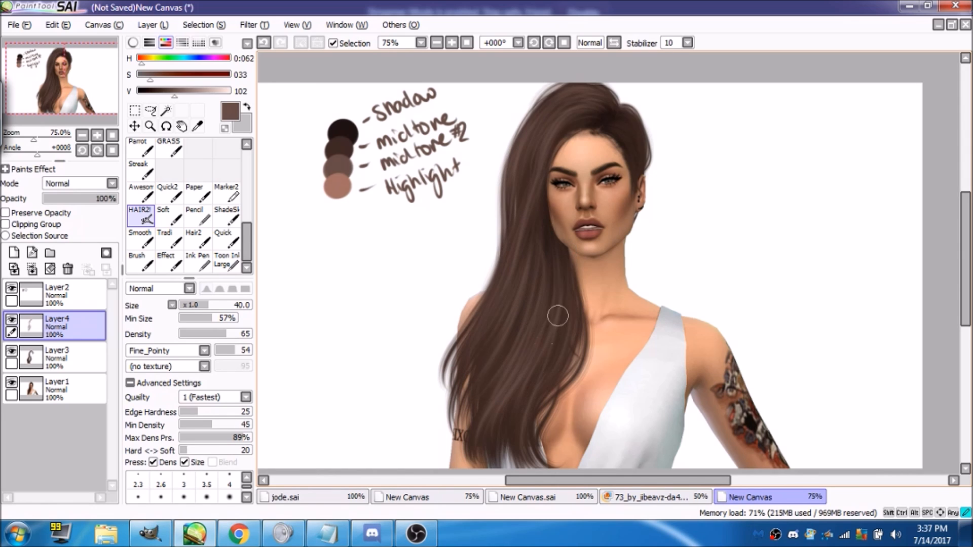
{"action": "left_click_drag", "start_coordinate": [505, 277], "coordinate": [478, 373]}
{"action": "left_click_drag", "start_coordinate": [552, 226], "coordinate": [540, 237]}
{"action": "left_click_drag", "start_coordinate": [553, 203], "coordinate": [549, 282]}
{"action": "mouse_move", "coordinate": [563, 285]}
{"action": "left_mouse_down"}
{"action": "mouse_move", "coordinate": [568, 294]}
{"action": "mouse_move", "coordinate": [548, 282]}
{"action": "left_mouse_up"}
{"action": "left_click_drag", "start_coordinate": [548, 282], "coordinate": [545, 393]}
{"action": "mouse_move", "coordinate": [596, 134]}
{"action": "left_mouse_down"}
{"action": "mouse_move", "coordinate": [558, 162]}
{"action": "mouse_move", "coordinate": [605, 118]}
{"action": "mouse_move", "coordinate": [574, 143]}
{"action": "mouse_move", "coordinate": [593, 90]}
{"action": "mouse_move", "coordinate": [612, 113]}
{"action": "mouse_move", "coordinate": [535, 130]}
{"action": "mouse_move", "coordinate": [597, 87]}
{"action": "mouse_move", "coordinate": [542, 170]}
{"action": "left_mouse_up"}
{"action": "mouse_move", "coordinate": [561, 97]}
{"action": "left_mouse_down"}
{"action": "mouse_move", "coordinate": [526, 125]}
{"action": "mouse_move", "coordinate": [517, 162]}
{"action": "left_mouse_up"}
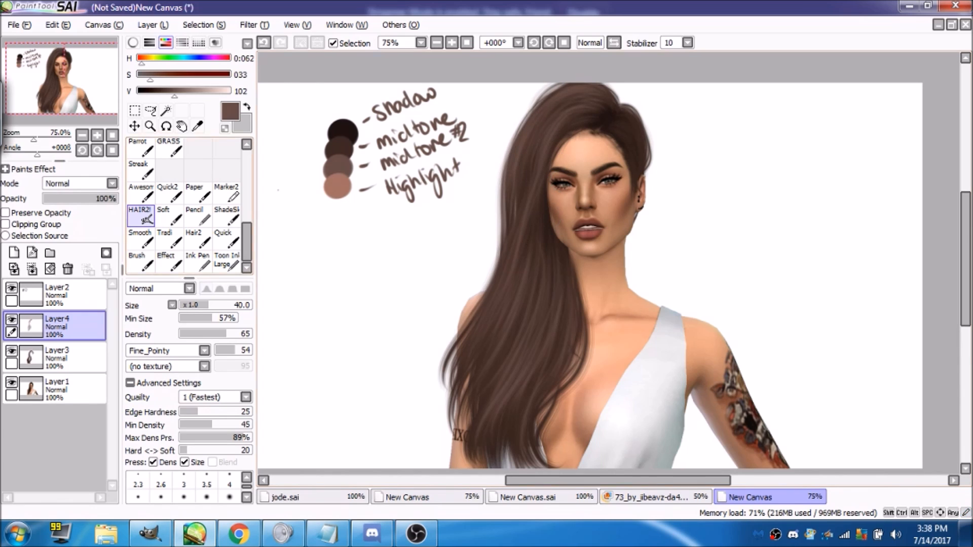
- Sample the highlight swatch colour and transfer Layer4's painted strands down onto Layer3
{"action": "left_click", "coordinate": [336, 189], "text": "alt"}
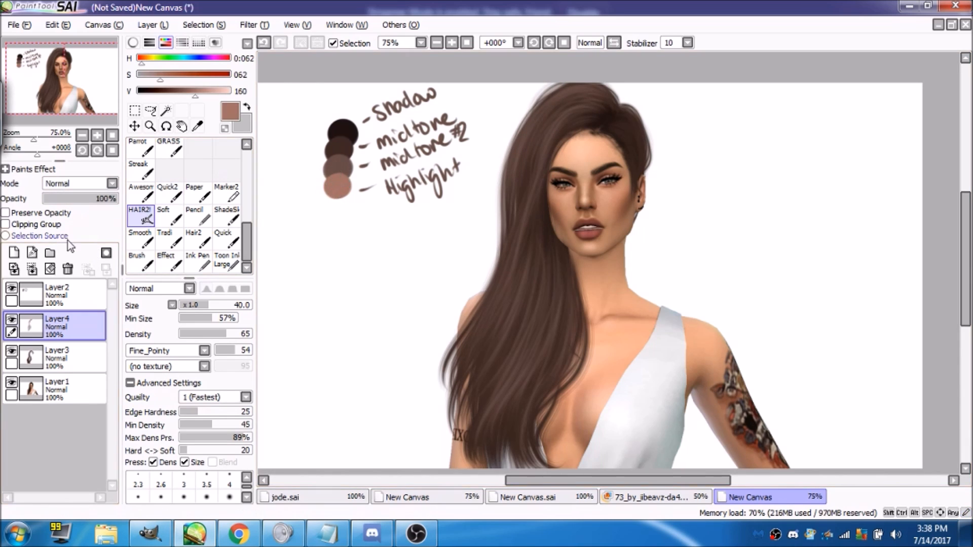
{"action": "left_click", "coordinate": [31, 269]}
- Try highlight strands at brush size 25 across the crown and down beside the forehead, and clear them from Layer4
{"action": "left_click_drag", "start_coordinate": [229, 306], "coordinate": [209, 307]}
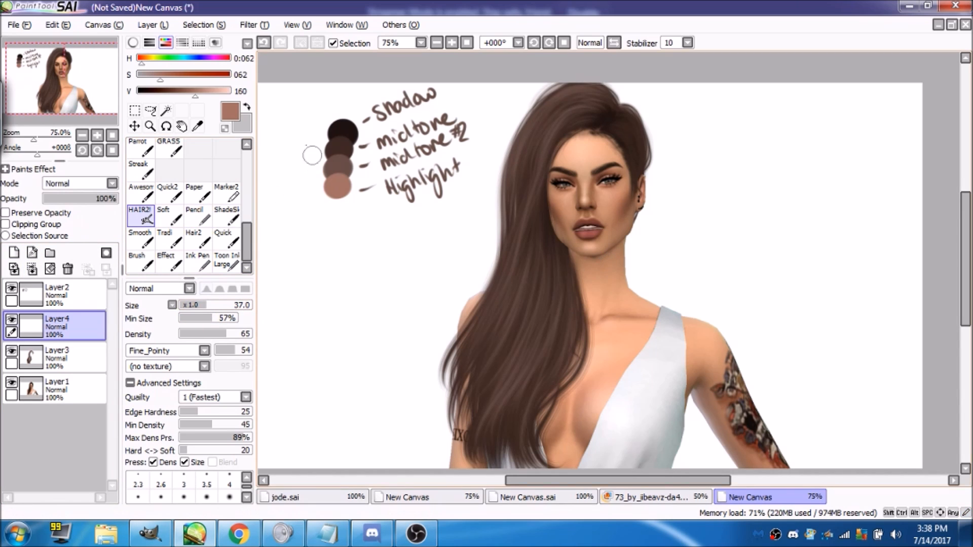
{"action": "left_click_drag", "start_coordinate": [74, 79], "coordinate": [78, 70]}
{"action": "left_click", "coordinate": [452, 43]}
{"action": "left_click", "coordinate": [193, 306]}
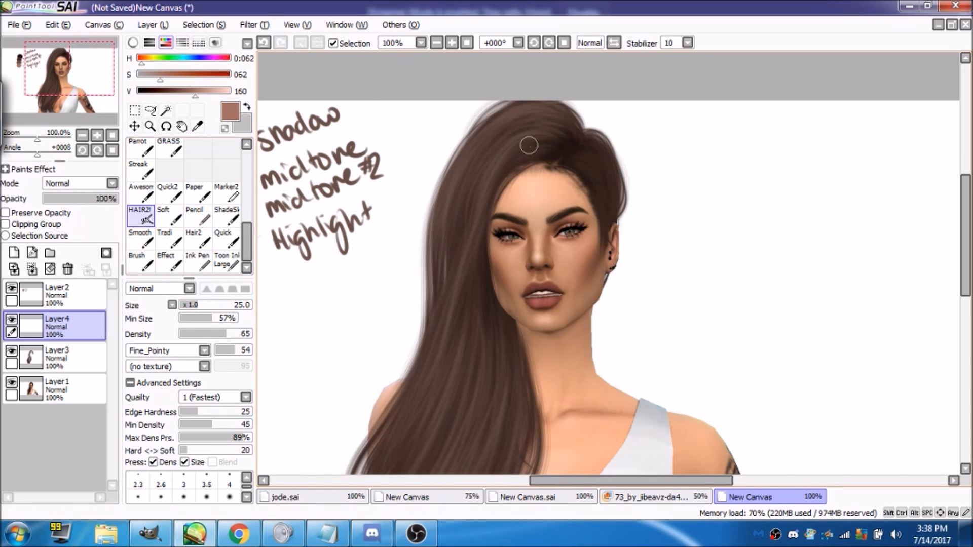
{"action": "left_click_drag", "start_coordinate": [548, 134], "coordinate": [485, 179]}
{"action": "left_click_drag", "start_coordinate": [521, 142], "coordinate": [461, 317]}
{"action": "left_click_drag", "start_coordinate": [503, 173], "coordinate": [468, 266]}
{"action": "left_click_drag", "start_coordinate": [548, 142], "coordinate": [483, 185]}
{"action": "mouse_move", "coordinate": [516, 157]}
{"action": "left_mouse_down"}
{"action": "mouse_move", "coordinate": [472, 233]}
{"action": "mouse_move", "coordinate": [457, 299]}
{"action": "left_mouse_up"}
{"action": "left_click_drag", "start_coordinate": [486, 184], "coordinate": [445, 309]}
{"action": "left_click_drag", "start_coordinate": [556, 133], "coordinate": [485, 154]}
{"action": "mouse_move", "coordinate": [537, 119]}
{"action": "left_mouse_down"}
{"action": "mouse_move", "coordinate": [468, 188]}
{"action": "mouse_move", "coordinate": [487, 152]}
{"action": "mouse_move", "coordinate": [475, 169]}
{"action": "left_mouse_up"}
{"action": "left_click_drag", "start_coordinate": [558, 103], "coordinate": [470, 166]}
{"action": "left_click_drag", "start_coordinate": [553, 120], "coordinate": [475, 146]}
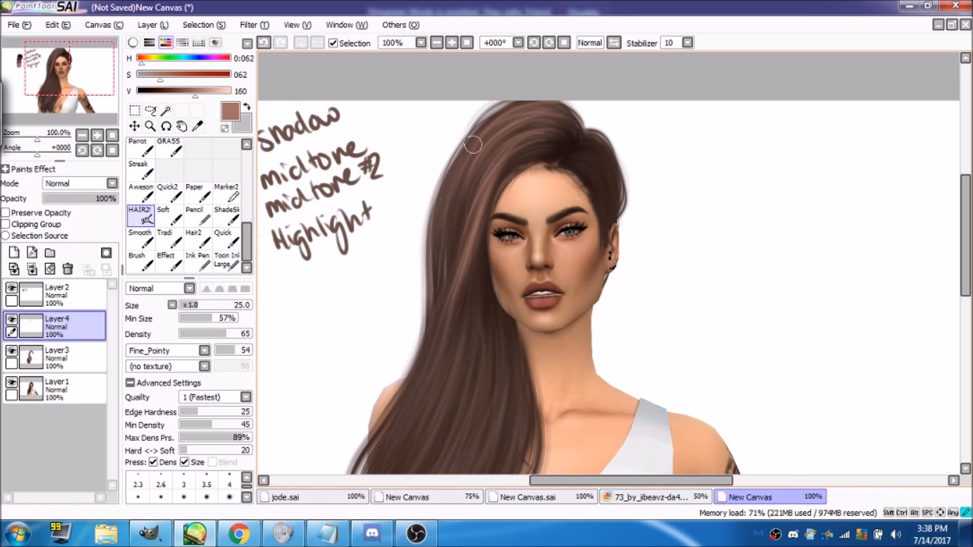
{"action": "left_click", "coordinate": [50, 269]}
- Set the brush size to 35, test highlight strands over the crown, and clear them from Layer4
{"action": "left_click", "coordinate": [205, 305]}
{"action": "mouse_move", "coordinate": [541, 130]}
{"action": "left_mouse_down"}
{"action": "mouse_move", "coordinate": [481, 146]}
{"action": "mouse_move", "coordinate": [470, 163]}
{"action": "left_mouse_up"}
{"action": "left_click", "coordinate": [50, 269]}
{"action": "mouse_move", "coordinate": [568, 130]}
{"action": "left_mouse_down"}
{"action": "mouse_move", "coordinate": [481, 187]}
{"action": "mouse_move", "coordinate": [480, 167]}
{"action": "left_mouse_up"}
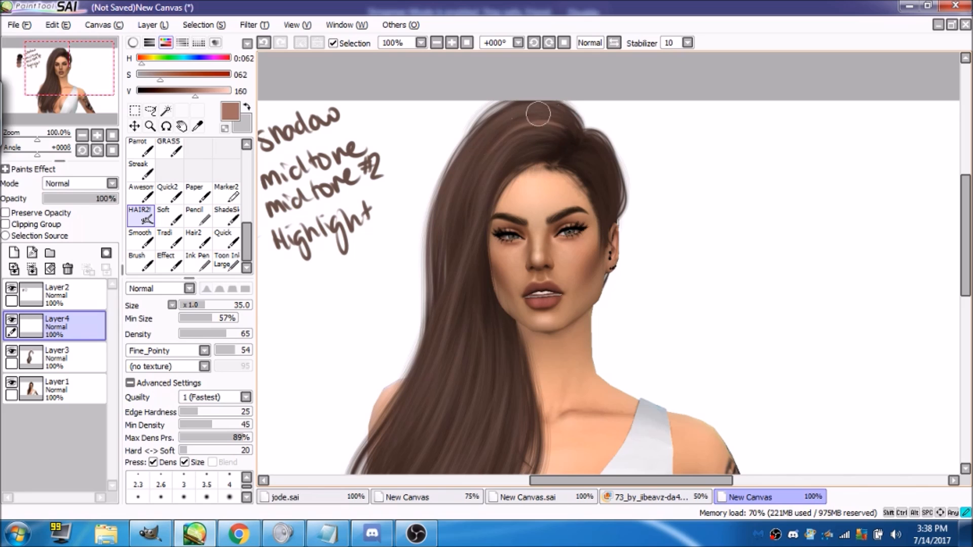
{"action": "left_click_drag", "start_coordinate": [564, 110], "coordinate": [519, 180]}
{"action": "mouse_move", "coordinate": [563, 125]}
{"action": "left_mouse_down"}
{"action": "mouse_move", "coordinate": [526, 125]}
{"action": "mouse_move", "coordinate": [484, 164]}
{"action": "mouse_move", "coordinate": [504, 187]}
{"action": "mouse_move", "coordinate": [487, 136]}
{"action": "left_mouse_up"}
{"action": "mouse_move", "coordinate": [552, 148]}
{"action": "left_mouse_down"}
{"action": "mouse_move", "coordinate": [470, 161]}
{"action": "mouse_move", "coordinate": [532, 112]}
{"action": "mouse_move", "coordinate": [488, 127]}
{"action": "left_mouse_up"}
{"action": "left_click", "coordinate": [264, 43]}
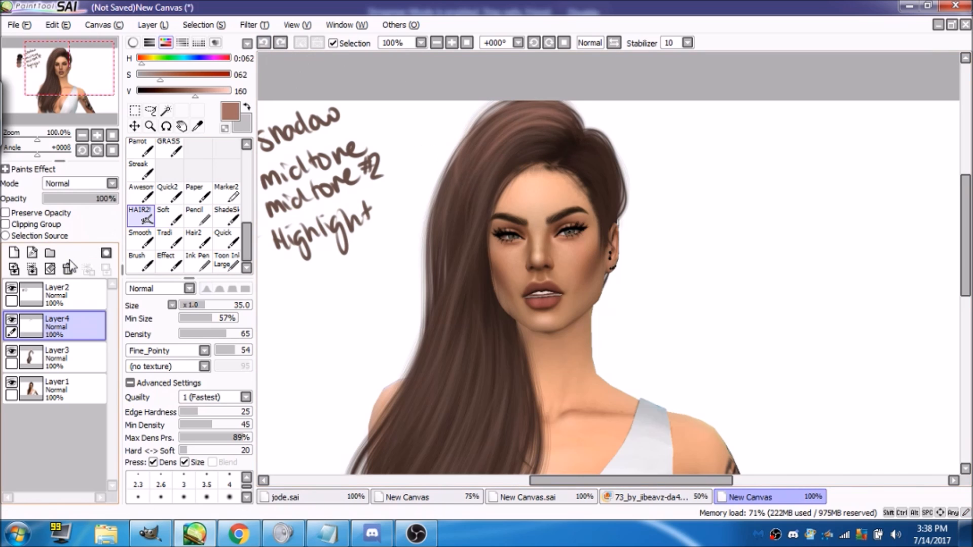
{"action": "left_click", "coordinate": [51, 269]}
- Paint highlight strands across the crown, beside the forehead and down the hair's outer edge
{"action": "mouse_move", "coordinate": [562, 137]}
{"action": "left_mouse_down"}
{"action": "mouse_move", "coordinate": [527, 123]}
{"action": "mouse_move", "coordinate": [533, 148]}
{"action": "mouse_move", "coordinate": [558, 133]}
{"action": "mouse_move", "coordinate": [482, 159]}
{"action": "mouse_move", "coordinate": [566, 132]}
{"action": "mouse_move", "coordinate": [491, 151]}
{"action": "left_mouse_up"}
{"action": "mouse_move", "coordinate": [552, 120]}
{"action": "left_mouse_down"}
{"action": "mouse_move", "coordinate": [496, 135]}
{"action": "mouse_move", "coordinate": [502, 117]}
{"action": "mouse_move", "coordinate": [528, 109]}
{"action": "mouse_move", "coordinate": [481, 152]}
{"action": "mouse_move", "coordinate": [473, 227]}
{"action": "left_mouse_up"}
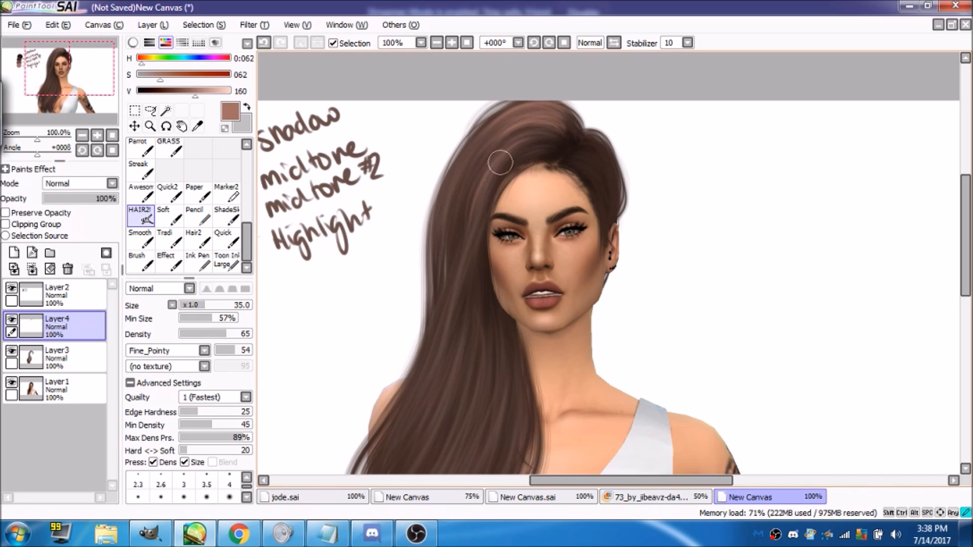
{"action": "left_click_drag", "start_coordinate": [522, 136], "coordinate": [479, 190]}
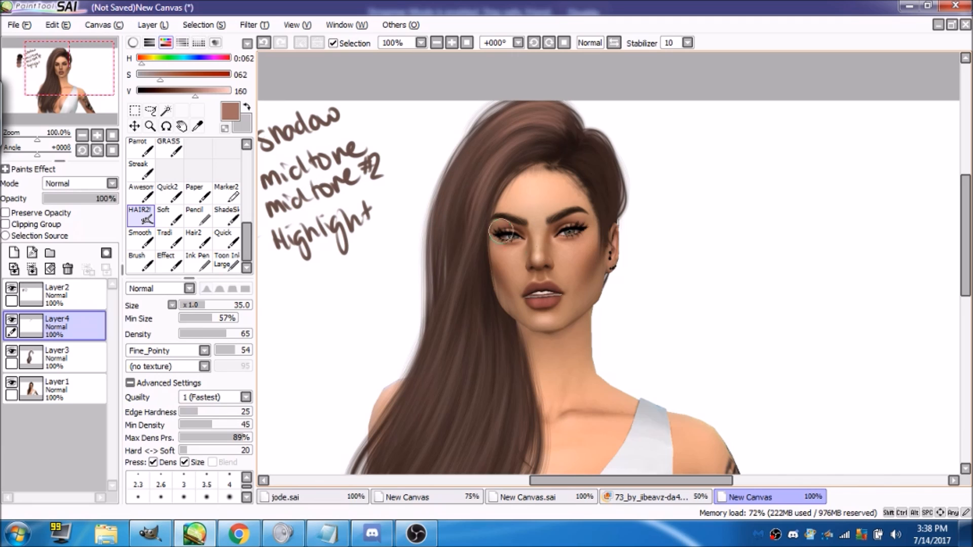
{"action": "left_click_drag", "start_coordinate": [480, 142], "coordinate": [450, 244]}
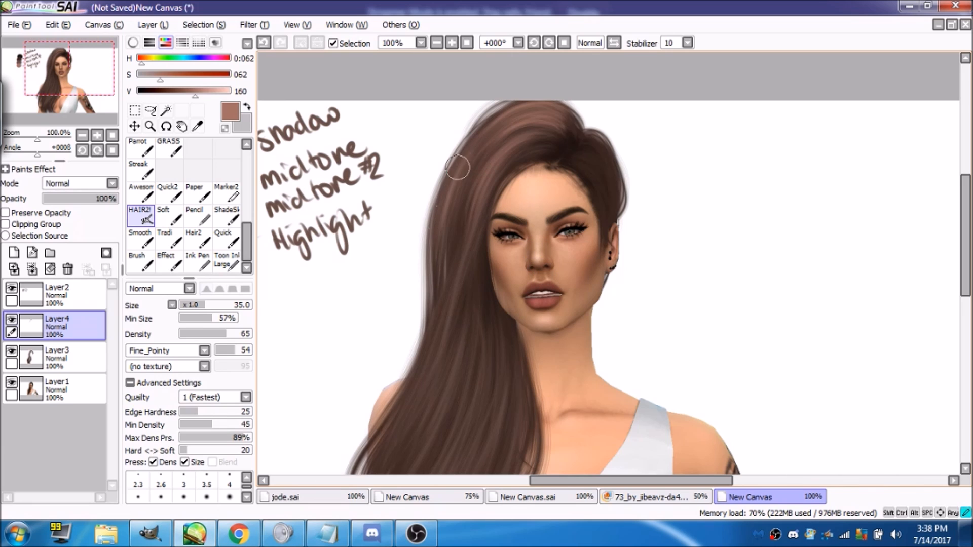
- Paint long highlight strands down the hair beside the face toward the shoulder, undoing the last misplaced ones
{"action": "left_click_drag", "start_coordinate": [75, 65], "coordinate": [73, 75]}
{"action": "left_click_drag", "start_coordinate": [493, 137], "coordinate": [455, 249]}
{"action": "left_click_drag", "start_coordinate": [491, 120], "coordinate": [468, 220]}
{"action": "left_click_drag", "start_coordinate": [478, 144], "coordinate": [470, 207]}
{"action": "left_click_drag", "start_coordinate": [503, 124], "coordinate": [453, 292]}
{"action": "mouse_move", "coordinate": [498, 163]}
{"action": "left_mouse_down"}
{"action": "mouse_move", "coordinate": [436, 313]}
{"action": "mouse_move", "coordinate": [393, 378]}
{"action": "left_mouse_up"}
{"action": "mouse_move", "coordinate": [509, 129]}
{"action": "left_mouse_down"}
{"action": "mouse_move", "coordinate": [468, 269]}
{"action": "mouse_move", "coordinate": [409, 402]}
{"action": "left_mouse_up"}
{"action": "left_click_drag", "start_coordinate": [467, 235], "coordinate": [411, 410]}
{"action": "left_click", "coordinate": [264, 43]}
{"action": "left_click_drag", "start_coordinate": [77, 77], "coordinate": [78, 88]}
{"action": "left_click", "coordinate": [266, 43]}
- Paint highlight strands over the shoulder and through the middle lengths of the hair toward the tips
{"action": "left_click_drag", "start_coordinate": [437, 212], "coordinate": [404, 287]}
{"action": "left_click_drag", "start_coordinate": [446, 208], "coordinate": [399, 300]}
{"action": "mouse_move", "coordinate": [478, 179]}
{"action": "left_mouse_down"}
{"action": "mouse_move", "coordinate": [440, 295]}
{"action": "mouse_move", "coordinate": [450, 256]}
{"action": "left_mouse_up"}
{"action": "left_click_drag", "start_coordinate": [461, 213], "coordinate": [414, 322]}
{"action": "left_click_drag", "start_coordinate": [458, 213], "coordinate": [428, 350]}
{"action": "mouse_move", "coordinate": [487, 166]}
{"action": "left_mouse_down"}
{"action": "mouse_move", "coordinate": [421, 375]}
{"action": "mouse_move", "coordinate": [402, 403]}
{"action": "left_mouse_up"}
{"action": "left_click_drag", "start_coordinate": [499, 228], "coordinate": [428, 426]}
{"action": "left_click_drag", "start_coordinate": [489, 185], "coordinate": [432, 376]}
{"action": "left_click_drag", "start_coordinate": [505, 203], "coordinate": [417, 453]}
- Add highlight strands along the inner hair beside the neck and chest and in the lower tips
{"action": "left_click_drag", "start_coordinate": [485, 217], "coordinate": [456, 440]}
{"action": "left_click_drag", "start_coordinate": [512, 208], "coordinate": [471, 391]}
{"action": "mouse_move", "coordinate": [532, 173]}
{"action": "left_mouse_down"}
{"action": "mouse_move", "coordinate": [525, 291]}
{"action": "mouse_move", "coordinate": [523, 279]}
{"action": "left_mouse_up"}
{"action": "left_click_drag", "start_coordinate": [516, 195], "coordinate": [508, 310]}
{"action": "left_click_drag", "start_coordinate": [532, 192], "coordinate": [544, 289]}
{"action": "left_click_drag", "start_coordinate": [458, 341], "coordinate": [443, 430]}
{"action": "left_click_drag", "start_coordinate": [456, 397], "coordinate": [453, 433]}
{"action": "left_click_drag", "start_coordinate": [475, 356], "coordinate": [456, 430]}
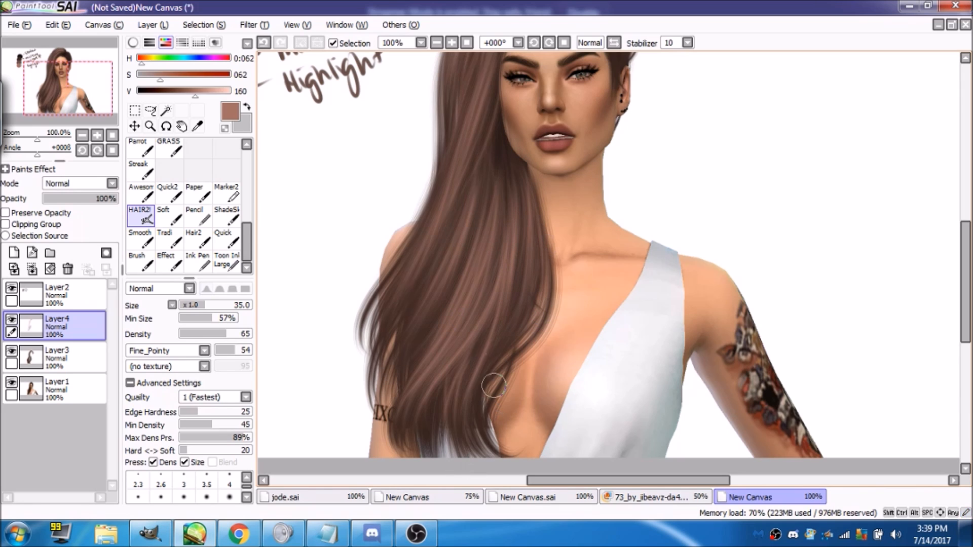
- Transfer Layer4's finished highlight strands down onto Layer3, leaving Layer4 empty for more painting
{"action": "left_click_drag", "start_coordinate": [56, 76], "coordinate": [60, 62]}
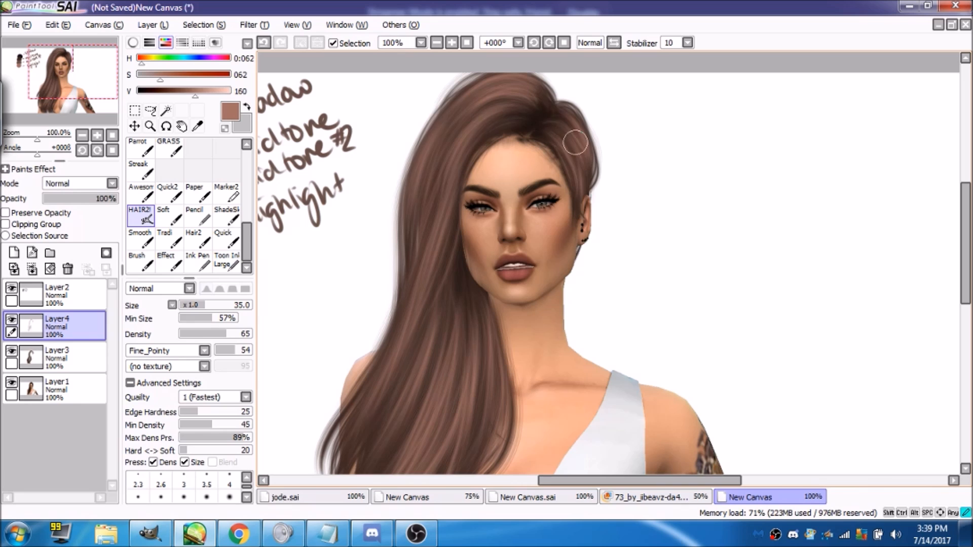
{"action": "left_click", "coordinate": [471, 44]}
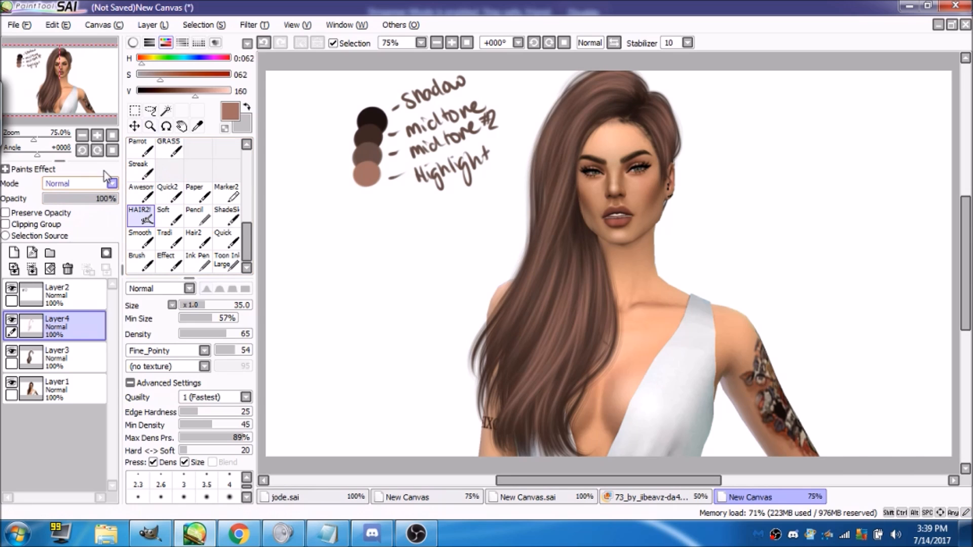
{"action": "left_click", "coordinate": [31, 270]}
- Set Layer4's blending mode to Luminosity and the brush size to 10
{"action": "left_click", "coordinate": [194, 306]}
{"action": "left_click_drag", "start_coordinate": [190, 306], "coordinate": [188, 309]}
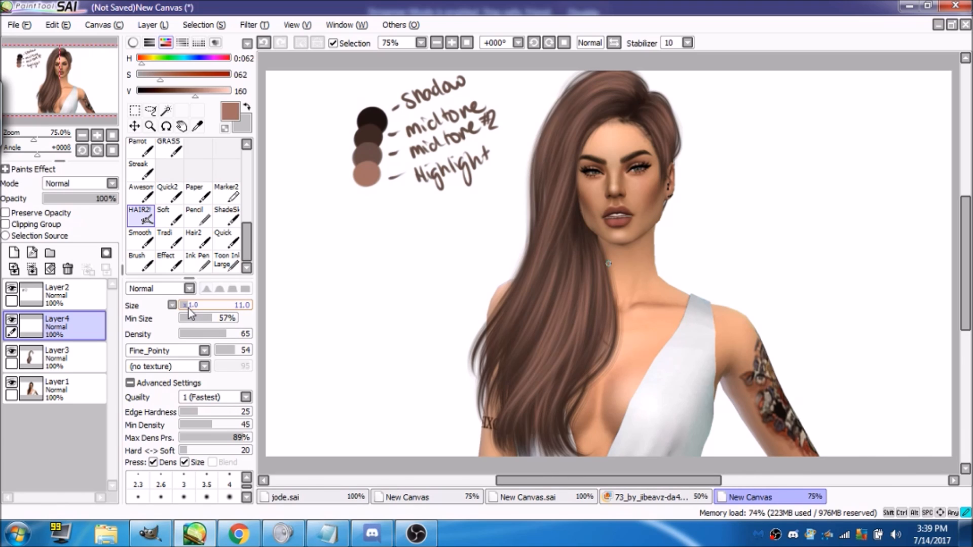
{"action": "left_click_drag", "start_coordinate": [188, 312], "coordinate": [190, 310]}
{"action": "left_click", "coordinate": [452, 43]}
{"action": "left_click", "coordinate": [452, 43]}
{"action": "left_click_drag", "start_coordinate": [84, 55], "coordinate": [84, 43]}
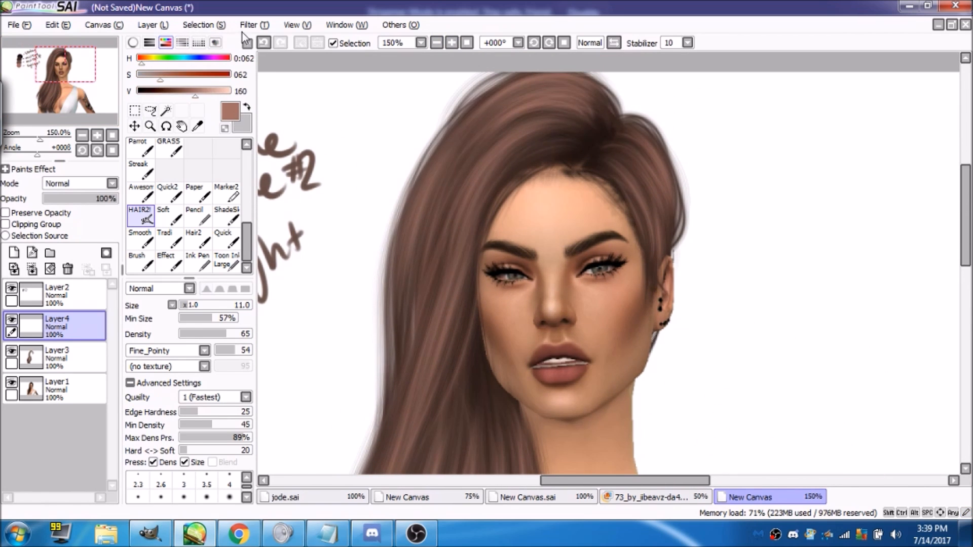
{"action": "mouse_move", "coordinate": [79, 71]}
{"action": "left_mouse_down"}
{"action": "mouse_move", "coordinate": [57, 78]}
{"action": "mouse_move", "coordinate": [90, 77]}
{"action": "left_mouse_up"}
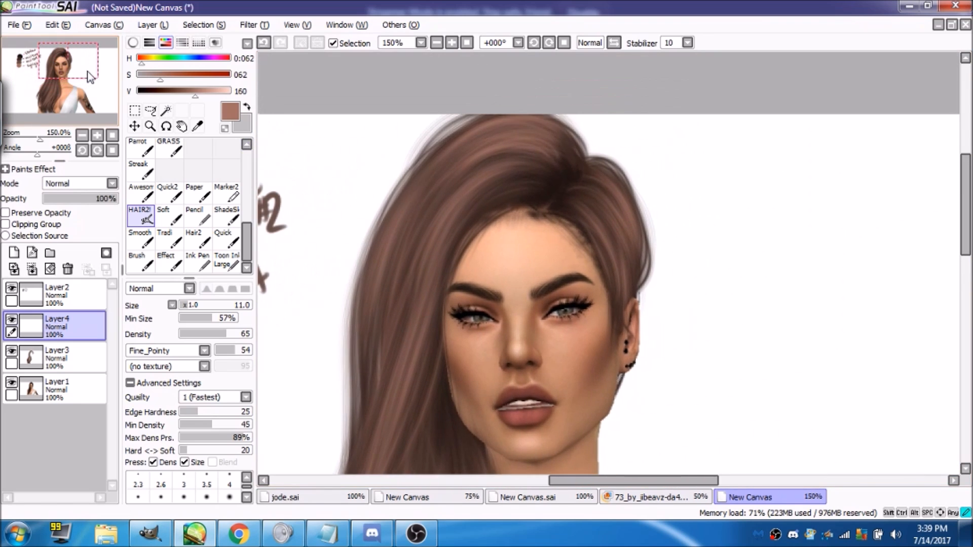
{"action": "left_click", "coordinate": [112, 183]}
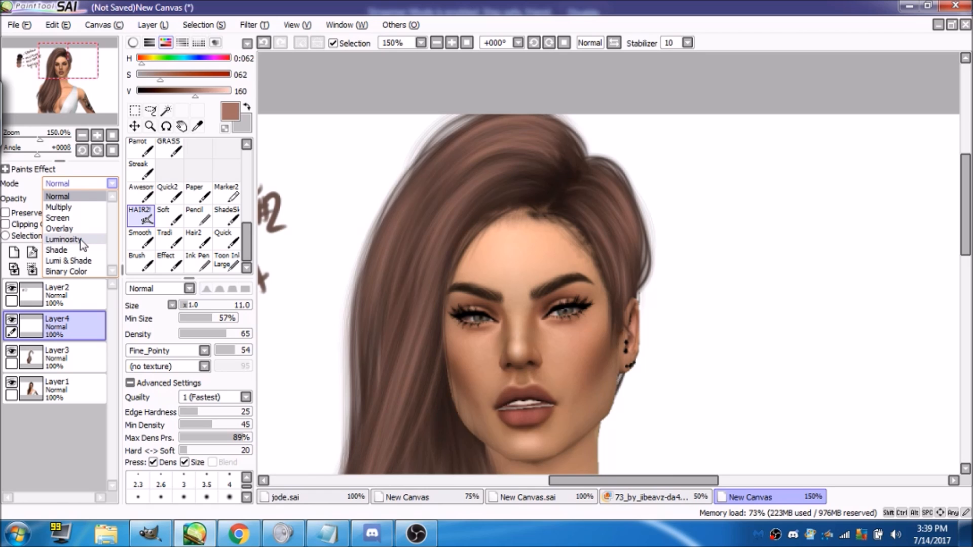
{"action": "left_click", "coordinate": [81, 244]}
{"action": "left_click", "coordinate": [186, 306]}
{"action": "left_click_drag", "start_coordinate": [186, 308], "coordinate": [187, 307]}
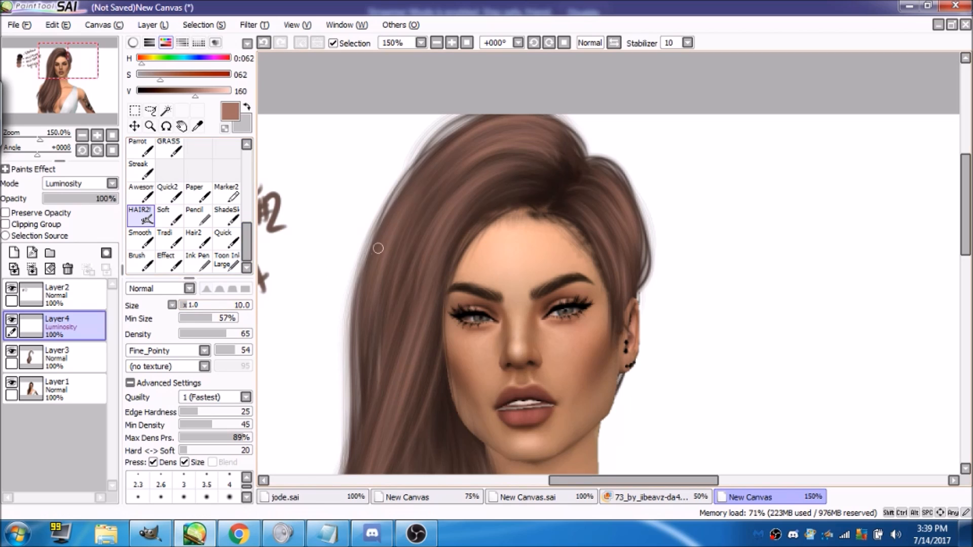
- Paint thin, bright Luminosity strands along the front sweep of hair above the forehead and down beside the face
{"action": "left_click_drag", "start_coordinate": [543, 175], "coordinate": [440, 212]}
{"action": "left_click_drag", "start_coordinate": [518, 172], "coordinate": [423, 256]}
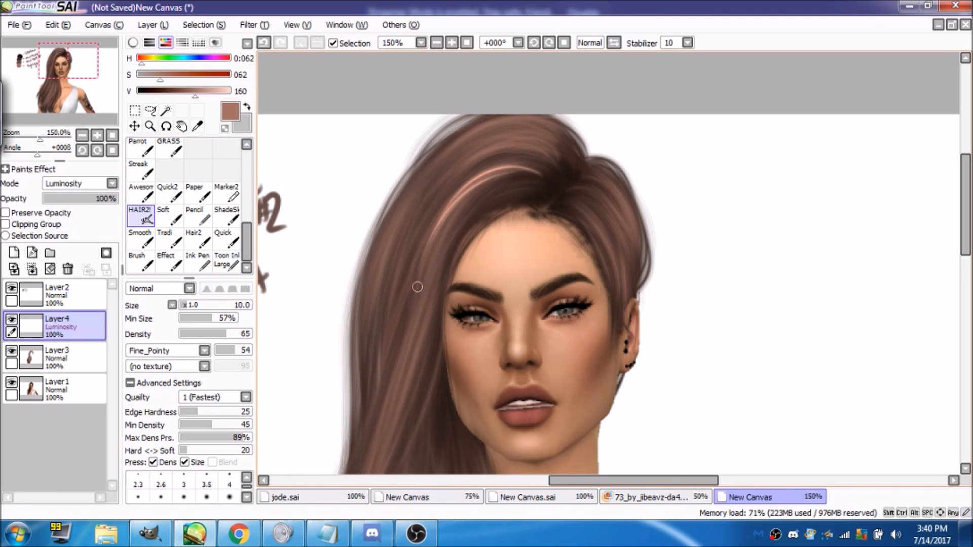
{"action": "mouse_move", "coordinate": [498, 169]}
{"action": "left_mouse_down"}
{"action": "mouse_move", "coordinate": [421, 259]}
{"action": "mouse_move", "coordinate": [424, 286]}
{"action": "mouse_move", "coordinate": [417, 260]}
{"action": "mouse_move", "coordinate": [395, 316]}
{"action": "left_mouse_up"}
{"action": "left_click_drag", "start_coordinate": [441, 225], "coordinate": [389, 351]}
{"action": "left_click_drag", "start_coordinate": [486, 166], "coordinate": [440, 204]}
{"action": "mouse_move", "coordinate": [527, 174]}
{"action": "left_mouse_down"}
{"action": "mouse_move", "coordinate": [452, 192]}
{"action": "mouse_move", "coordinate": [423, 237]}
{"action": "left_mouse_up"}
{"action": "mouse_move", "coordinate": [540, 163]}
{"action": "left_mouse_down"}
{"action": "mouse_move", "coordinate": [474, 175]}
{"action": "mouse_move", "coordinate": [499, 164]}
{"action": "left_mouse_up"}
- Add thin Luminosity strands across the top of the crown beside the parting
{"action": "left_click_drag", "start_coordinate": [542, 133], "coordinate": [459, 161]}
{"action": "mouse_move", "coordinate": [547, 147]}
{"action": "left_mouse_down"}
{"action": "mouse_move", "coordinate": [461, 170]}
{"action": "mouse_move", "coordinate": [460, 157]}
{"action": "left_mouse_up"}
{"action": "left_click_drag", "start_coordinate": [532, 121], "coordinate": [475, 139]}
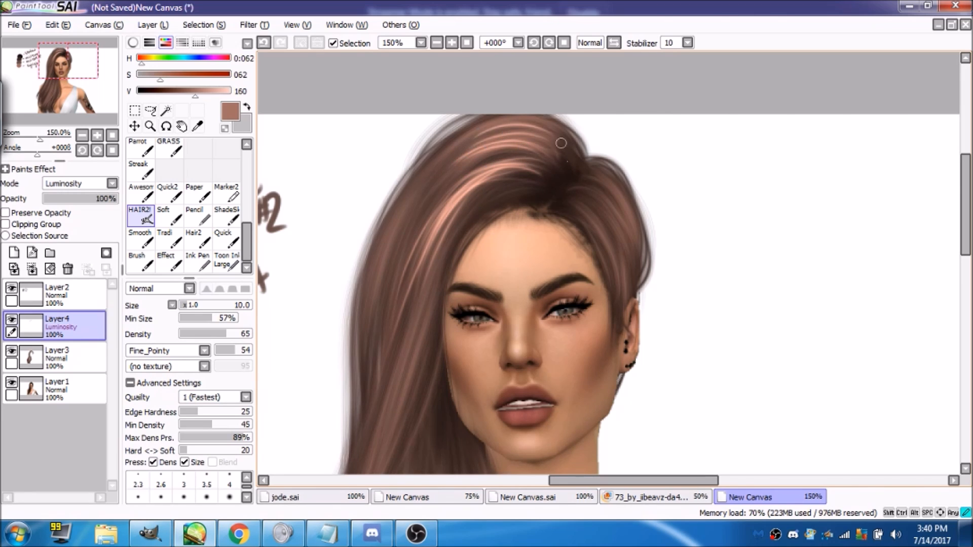
- Paint thin highlight strands over the crown and down the outer side of the hair with the HAIR2 brush on the Luminosity layer
{"action": "left_click_drag", "start_coordinate": [553, 118], "coordinate": [479, 133]}
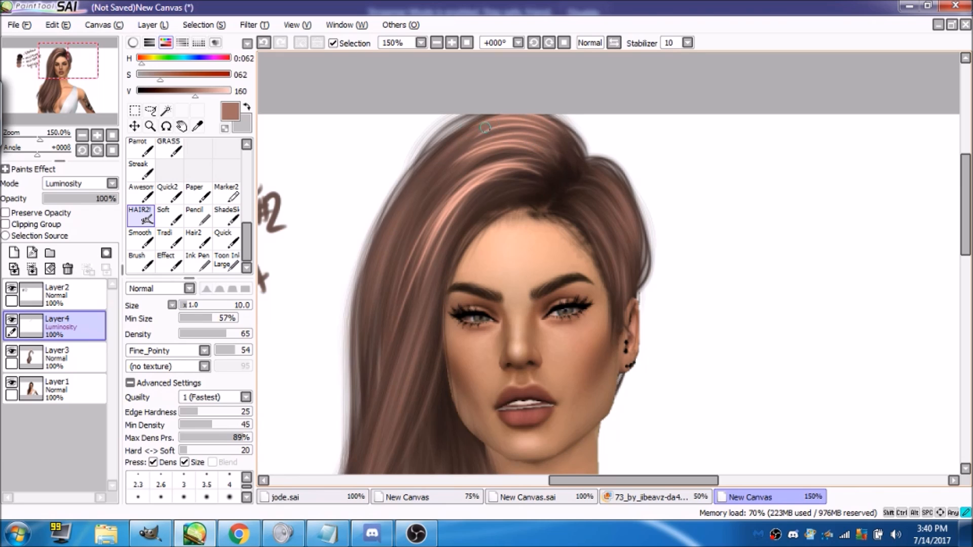
{"action": "left_click_drag", "start_coordinate": [427, 175], "coordinate": [369, 339]}
{"action": "mouse_move", "coordinate": [399, 211]}
{"action": "left_mouse_down"}
{"action": "mouse_move", "coordinate": [373, 319]}
{"action": "mouse_move", "coordinate": [361, 330]}
{"action": "left_mouse_up"}
{"action": "left_click_drag", "start_coordinate": [423, 182], "coordinate": [368, 303]}
{"action": "left_click_drag", "start_coordinate": [418, 223], "coordinate": [382, 319]}
{"action": "left_click_drag", "start_coordinate": [435, 198], "coordinate": [376, 380]}
{"action": "left_click_drag", "start_coordinate": [415, 184], "coordinate": [363, 426]}
{"action": "left_click_drag", "start_coordinate": [435, 152], "coordinate": [362, 388]}
{"action": "left_click_drag", "start_coordinate": [415, 188], "coordinate": [361, 393]}
{"action": "left_click_drag", "start_coordinate": [387, 228], "coordinate": [344, 438]}
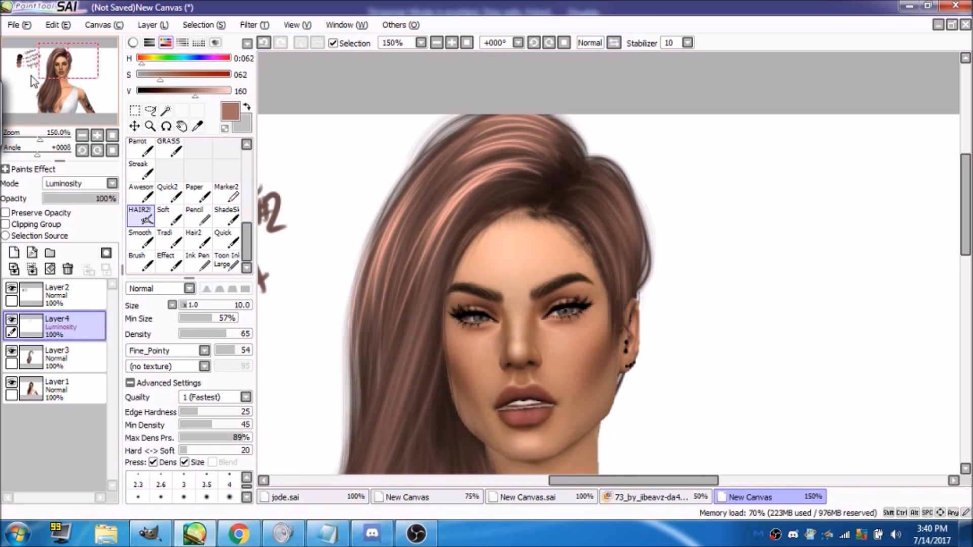
{"action": "left_click", "coordinate": [65, 65]}
{"action": "left_click_drag", "start_coordinate": [546, 121], "coordinate": [493, 145]}
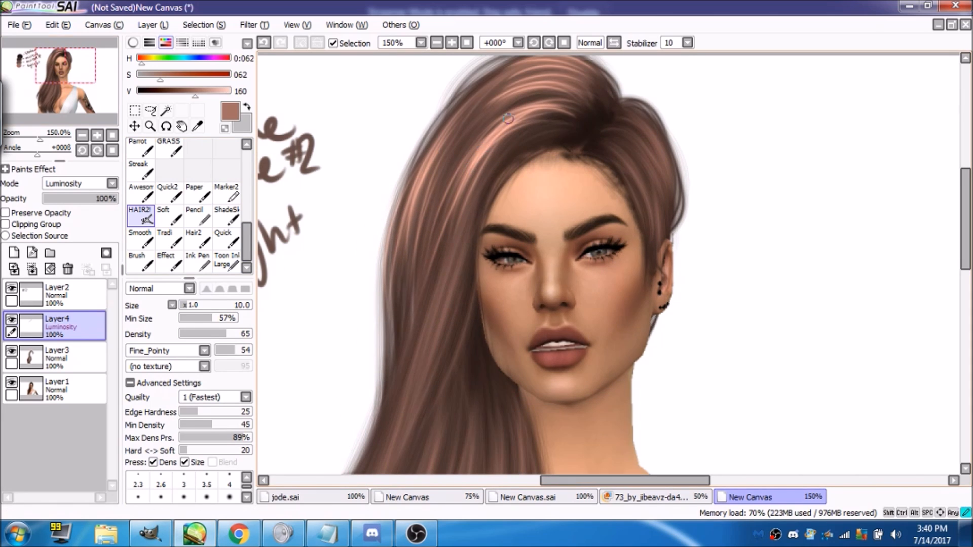
- Paint long flowing highlight strands through the mid-lengths of the hair, from cheek level down over the shoulder and chest
{"action": "left_click", "coordinate": [437, 43]}
{"action": "left_click", "coordinate": [439, 42]}
{"action": "left_click", "coordinate": [99, 66]}
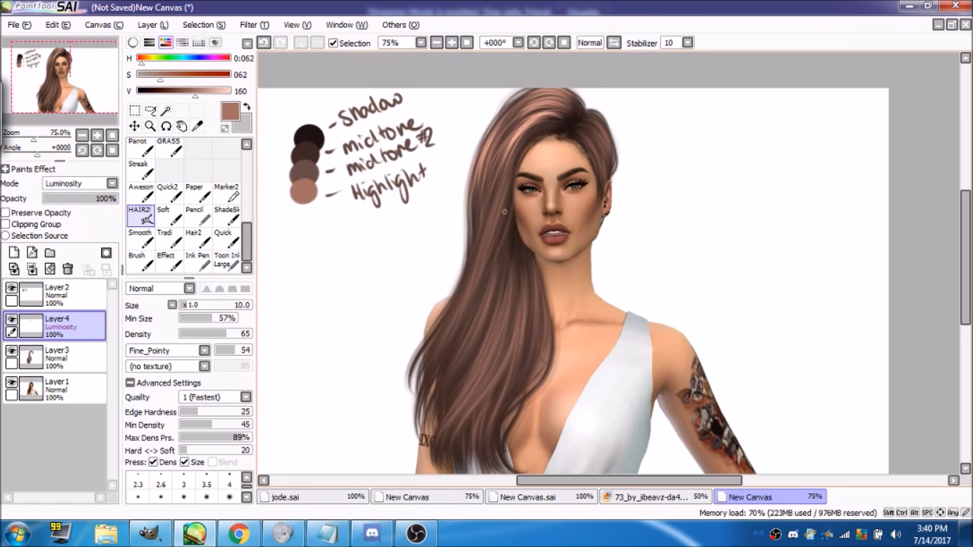
{"action": "left_click_drag", "start_coordinate": [505, 179], "coordinate": [453, 325]}
{"action": "mouse_move", "coordinate": [506, 165]}
{"action": "left_mouse_down"}
{"action": "mouse_move", "coordinate": [444, 350]}
{"action": "mouse_move", "coordinate": [450, 323]}
{"action": "left_mouse_up"}
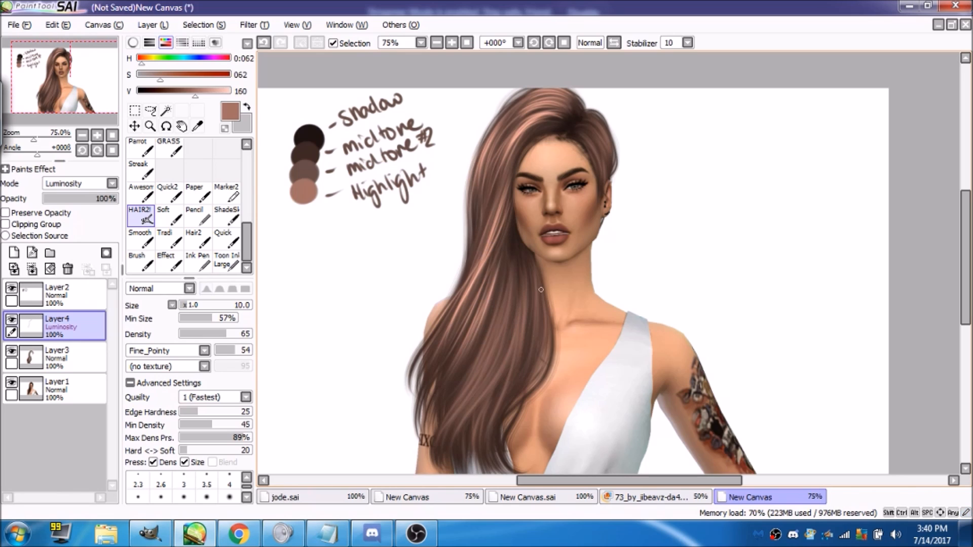
{"action": "left_click_drag", "start_coordinate": [504, 259], "coordinate": [472, 377]}
{"action": "left_click_drag", "start_coordinate": [507, 274], "coordinate": [465, 410]}
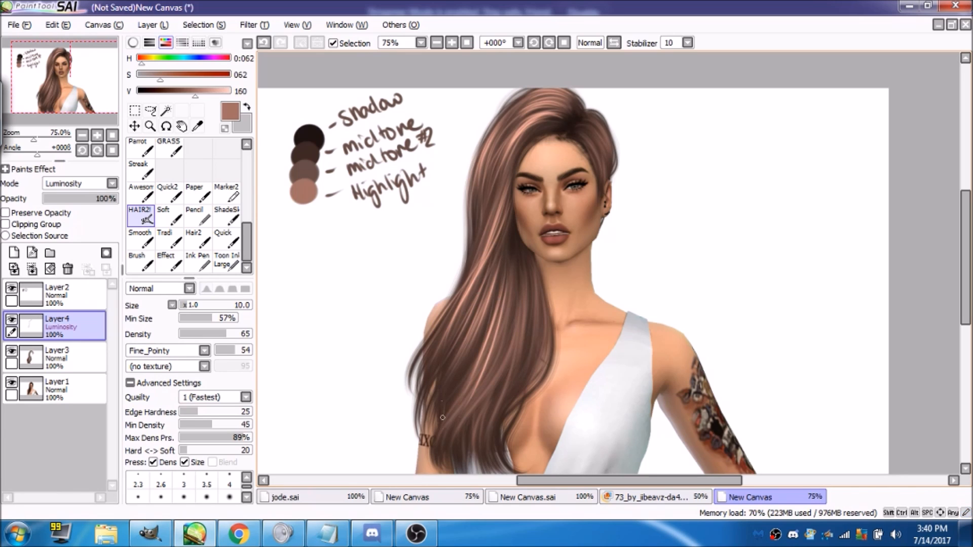
{"action": "mouse_move", "coordinate": [516, 316]}
{"action": "left_mouse_down"}
{"action": "mouse_move", "coordinate": [476, 411]}
{"action": "mouse_move", "coordinate": [459, 417]}
{"action": "left_mouse_up"}
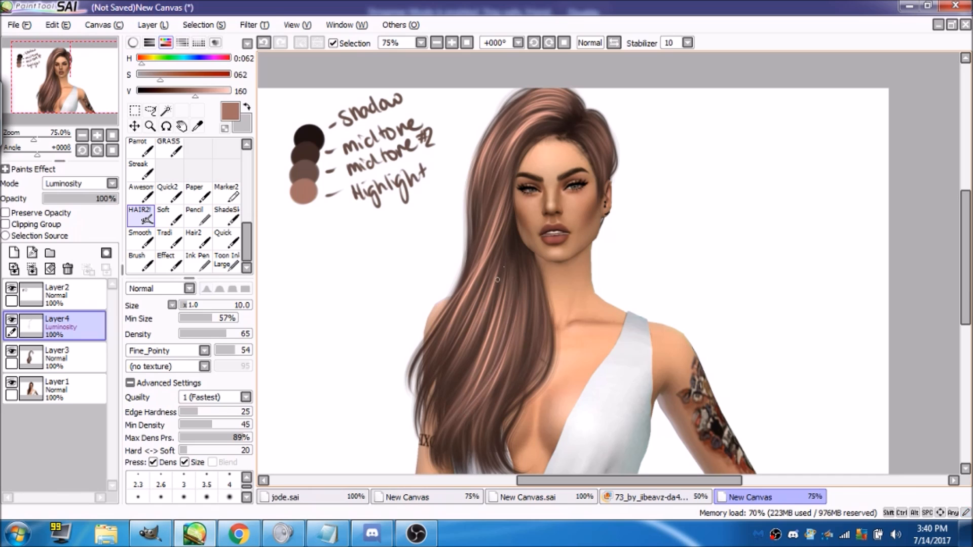
{"action": "left_click_drag", "start_coordinate": [496, 302], "coordinate": [443, 423]}
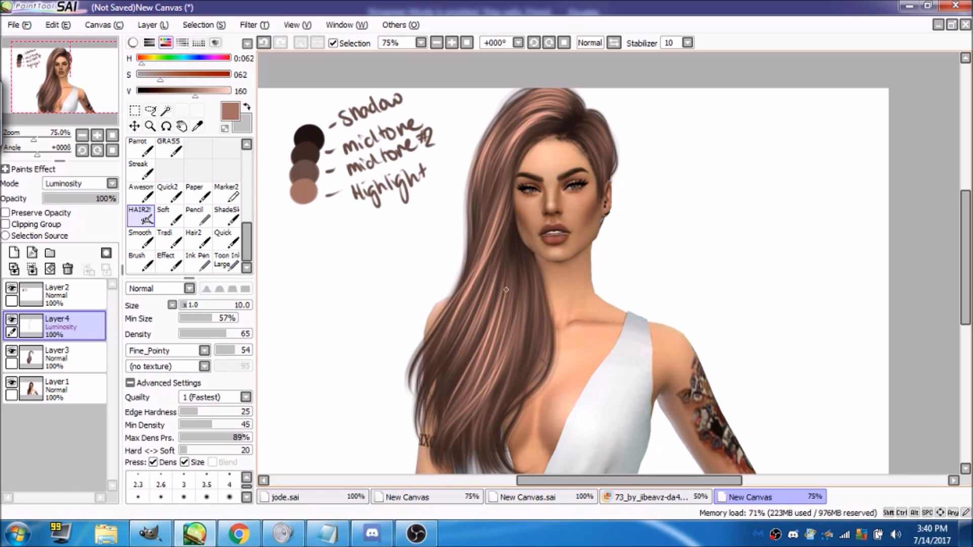
{"action": "left_click_drag", "start_coordinate": [514, 269], "coordinate": [519, 375]}
{"action": "left_click_drag", "start_coordinate": [529, 287], "coordinate": [527, 324]}
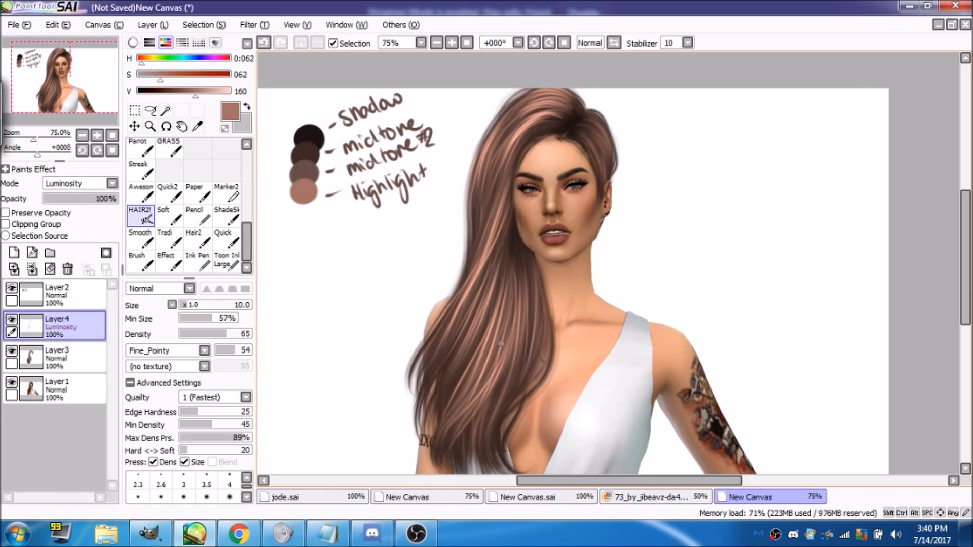
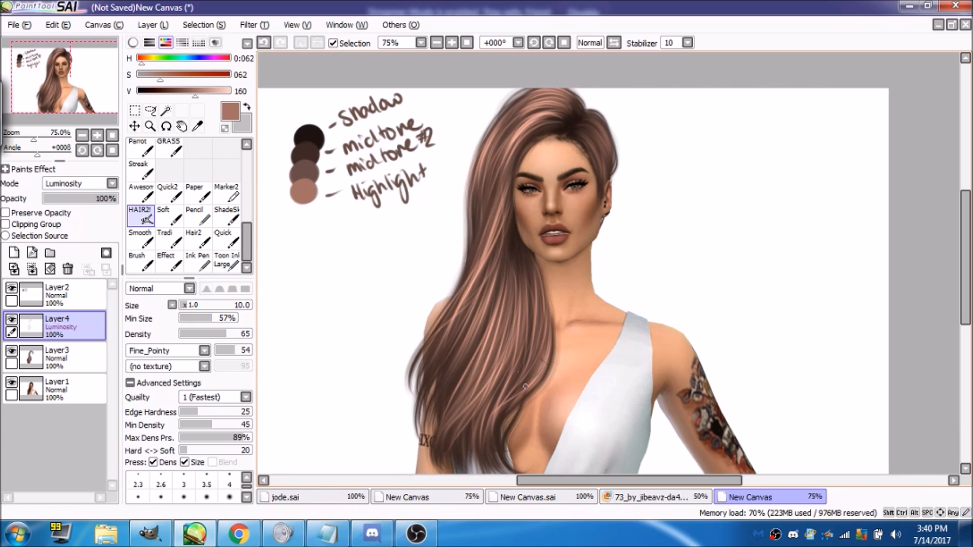
{"action": "left_click_drag", "start_coordinate": [509, 315], "coordinate": [435, 410]}
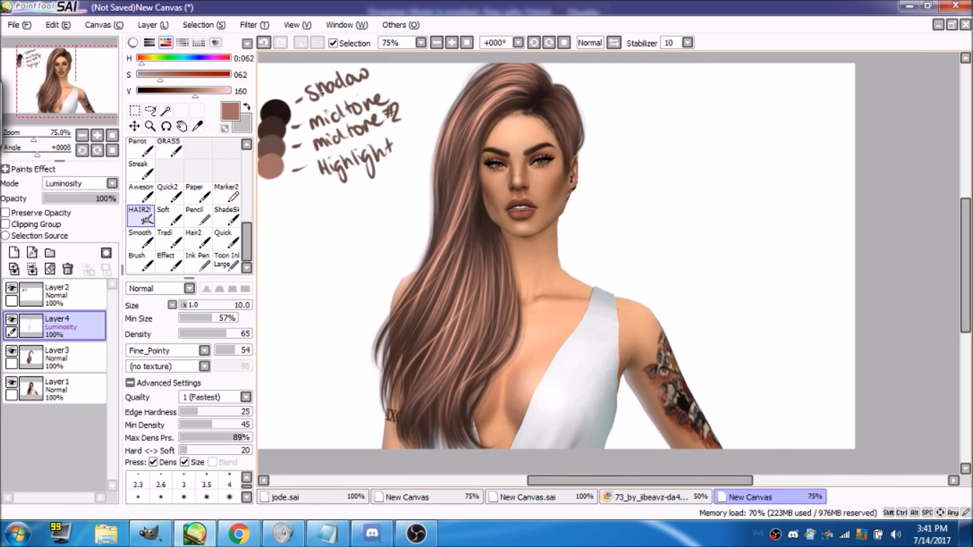
- Add highlight strands to the hair beside the neck and between the crown and the face
{"action": "left_click_drag", "start_coordinate": [483, 226], "coordinate": [481, 282]}
{"action": "mouse_move", "coordinate": [491, 242]}
{"action": "left_mouse_down"}
{"action": "mouse_move", "coordinate": [490, 308]}
{"action": "mouse_move", "coordinate": [499, 303]}
{"action": "left_mouse_up"}
{"action": "left_click_drag", "start_coordinate": [465, 129], "coordinate": [455, 183]}
{"action": "left_click_drag", "start_coordinate": [473, 133], "coordinate": [440, 223]}
{"action": "left_click_drag", "start_coordinate": [483, 99], "coordinate": [457, 152]}
{"action": "mouse_move", "coordinate": [497, 90]}
{"action": "left_mouse_down"}
{"action": "mouse_move", "coordinate": [468, 115]}
{"action": "mouse_move", "coordinate": [454, 163]}
{"action": "mouse_move", "coordinate": [449, 158]}
{"action": "left_mouse_up"}
{"action": "left_click_drag", "start_coordinate": [465, 104], "coordinate": [446, 205]}
- Paint short highlight strands over the shoulder section and the lower tips of the hair
{"action": "mouse_move", "coordinate": [423, 297]}
{"action": "left_mouse_down"}
{"action": "mouse_move", "coordinate": [392, 367]}
{"action": "mouse_move", "coordinate": [432, 277]}
{"action": "mouse_move", "coordinate": [401, 332]}
{"action": "left_mouse_up"}
{"action": "left_click_drag", "start_coordinate": [426, 274], "coordinate": [394, 340]}
{"action": "mouse_move", "coordinate": [414, 296]}
{"action": "left_mouse_down"}
{"action": "mouse_move", "coordinate": [382, 348]}
{"action": "mouse_move", "coordinate": [436, 259]}
{"action": "mouse_move", "coordinate": [394, 364]}
{"action": "left_mouse_up"}
{"action": "mouse_move", "coordinate": [441, 324]}
{"action": "left_mouse_down"}
{"action": "mouse_move", "coordinate": [426, 398]}
{"action": "mouse_move", "coordinate": [419, 370]}
{"action": "mouse_move", "coordinate": [455, 396]}
{"action": "mouse_move", "coordinate": [427, 421]}
{"action": "left_mouse_up"}
{"action": "left_click_drag", "start_coordinate": [444, 385], "coordinate": [426, 439]}
{"action": "mouse_move", "coordinate": [453, 391]}
{"action": "left_mouse_down"}
{"action": "mouse_move", "coordinate": [457, 417]}
{"action": "mouse_move", "coordinate": [432, 444]}
{"action": "left_mouse_up"}
{"action": "left_click_drag", "start_coordinate": [415, 400], "coordinate": [408, 443]}
{"action": "left_click_drag", "start_coordinate": [449, 394], "coordinate": [443, 436]}
{"action": "left_click_drag", "start_coordinate": [480, 377], "coordinate": [462, 432]}
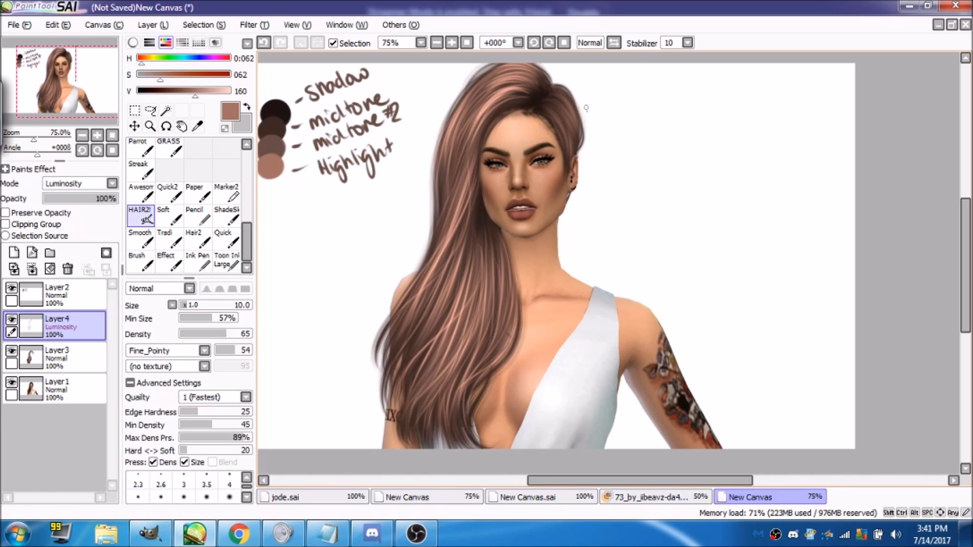
- Highlight the short swept-over hair above the ear, and merge the Luminosity layer down into the hair layer
{"action": "left_click_drag", "start_coordinate": [551, 117], "coordinate": [564, 145]}
{"action": "left_click_drag", "start_coordinate": [564, 120], "coordinate": [572, 144]}
{"action": "left_click_drag", "start_coordinate": [545, 104], "coordinate": [573, 125]}
{"action": "left_click_drag", "start_coordinate": [554, 102], "coordinate": [580, 126]}
{"action": "left_click_drag", "start_coordinate": [571, 103], "coordinate": [580, 151]}
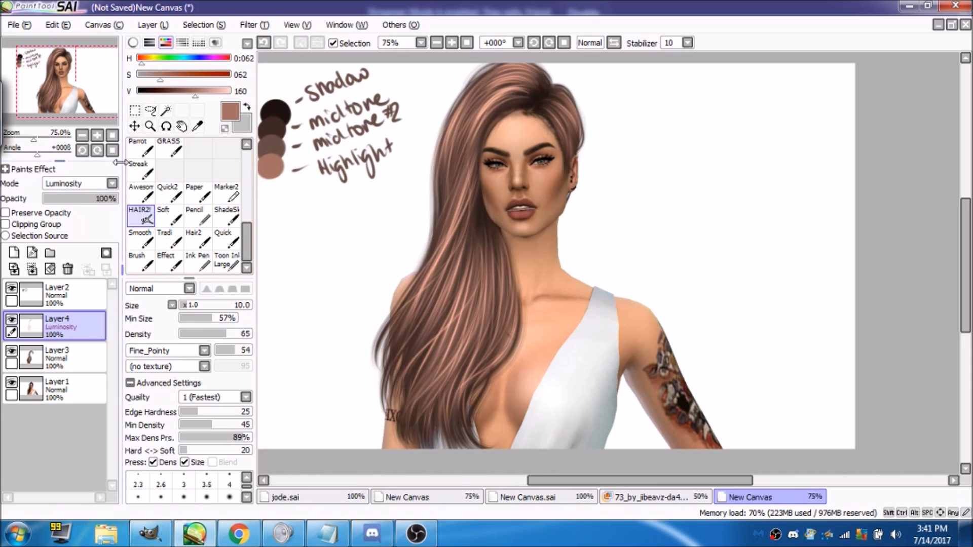
{"action": "left_click", "coordinate": [49, 269]}
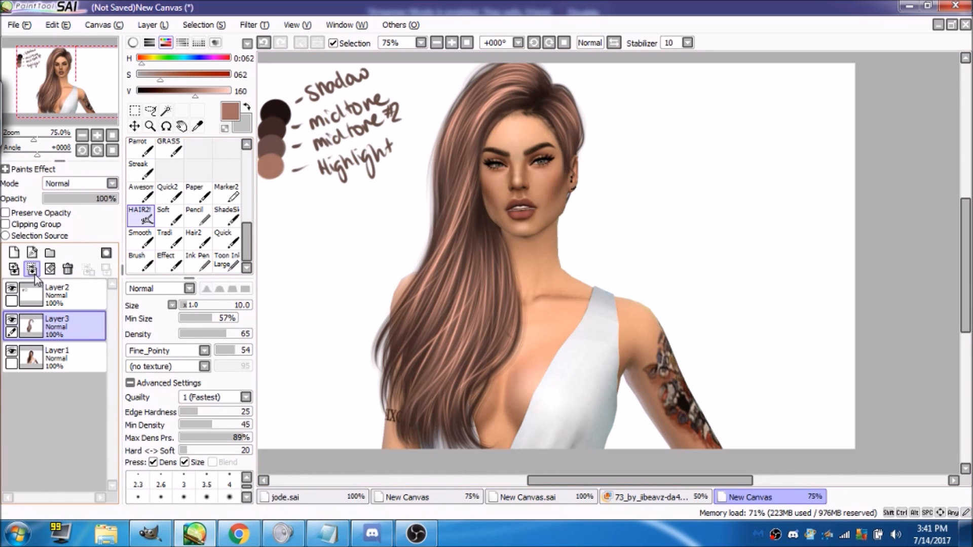
- Switch to the Air 2 brush for fine strands around the upper part of the hair
{"action": "double_click", "coordinate": [451, 47]}
{"action": "left_click_drag", "start_coordinate": [84, 65], "coordinate": [74, 46]}
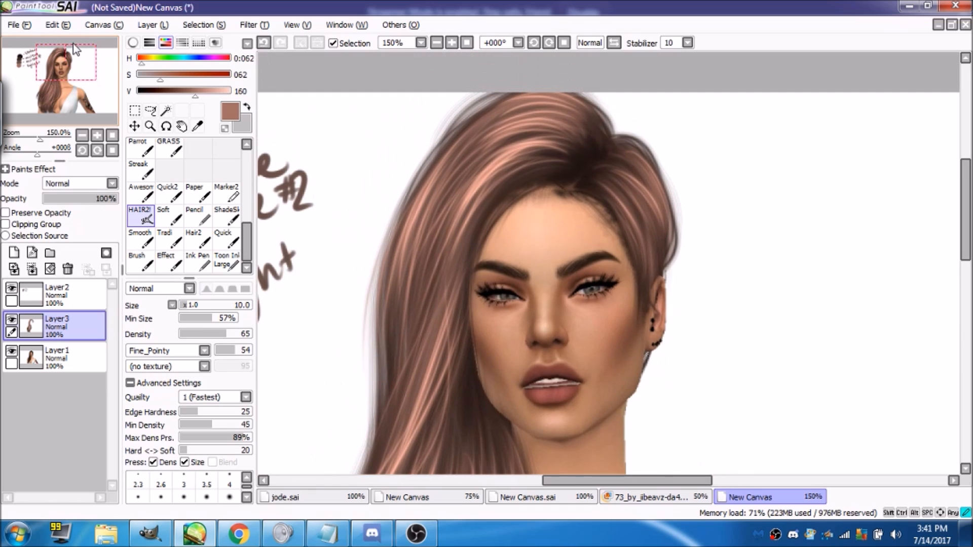
{"action": "scroll", "coordinate": [164, 215], "scroll_direction": "up", "scroll_amount": 5}
{"action": "left_click", "coordinate": [140, 218]}
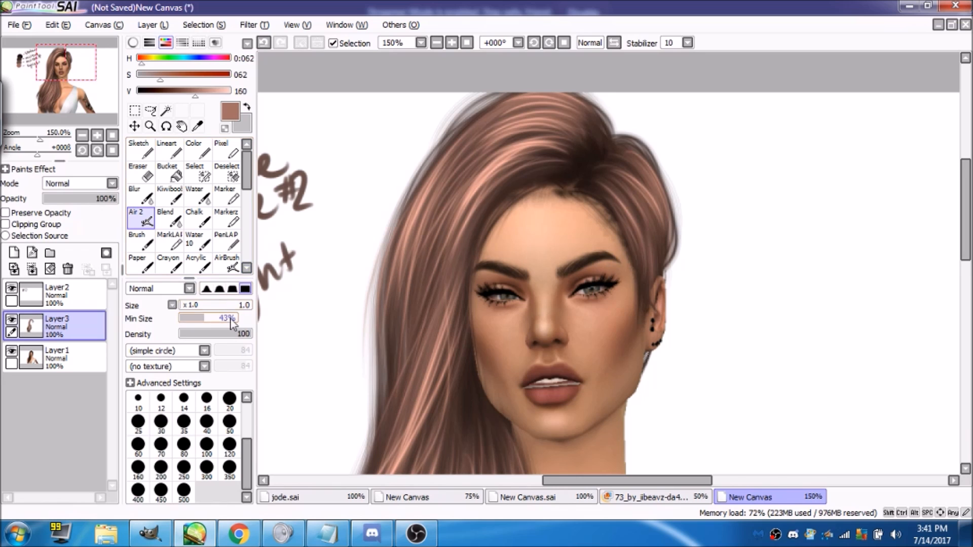
{"action": "left_click_drag", "start_coordinate": [403, 204], "coordinate": [374, 308]}
{"action": "left_click_drag", "start_coordinate": [414, 180], "coordinate": [368, 344]}
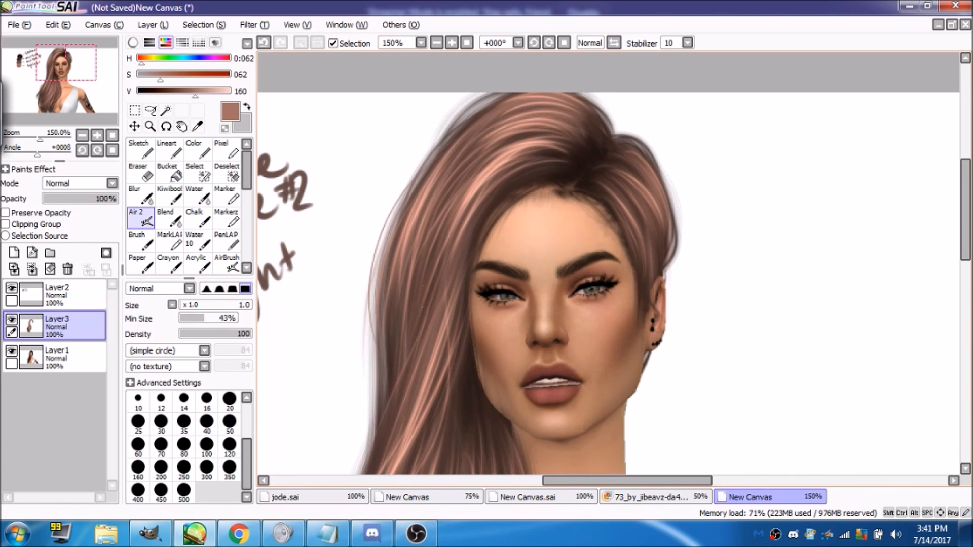
{"action": "left_click", "coordinate": [264, 47]}
{"action": "left_click", "coordinate": [263, 46]}
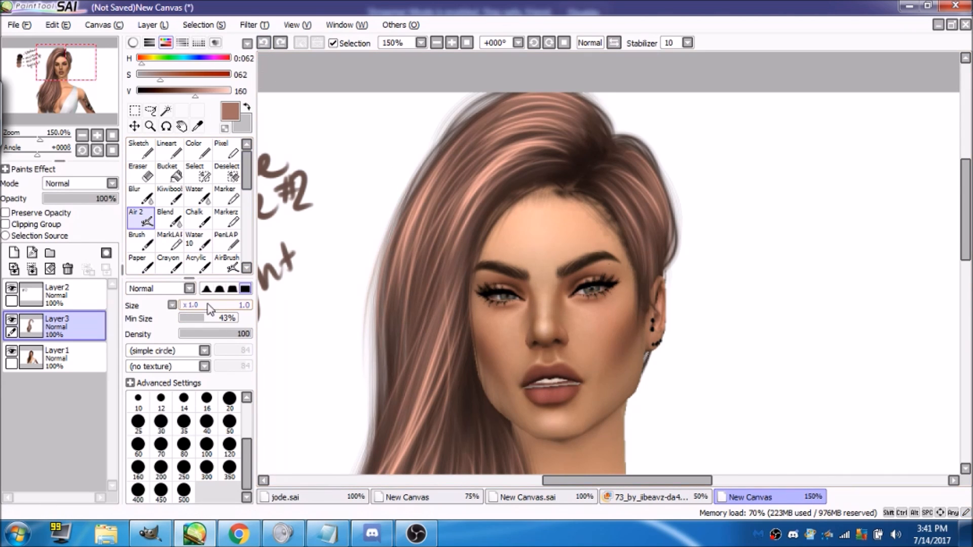
- Set the Air 2 brush to density 87, a softer edge shape and size 2.0, and add a new layer above the hair layer
{"action": "left_click", "coordinate": [242, 334]}
{"action": "left_click", "coordinate": [232, 289]}
{"action": "left_click", "coordinate": [183, 305]}
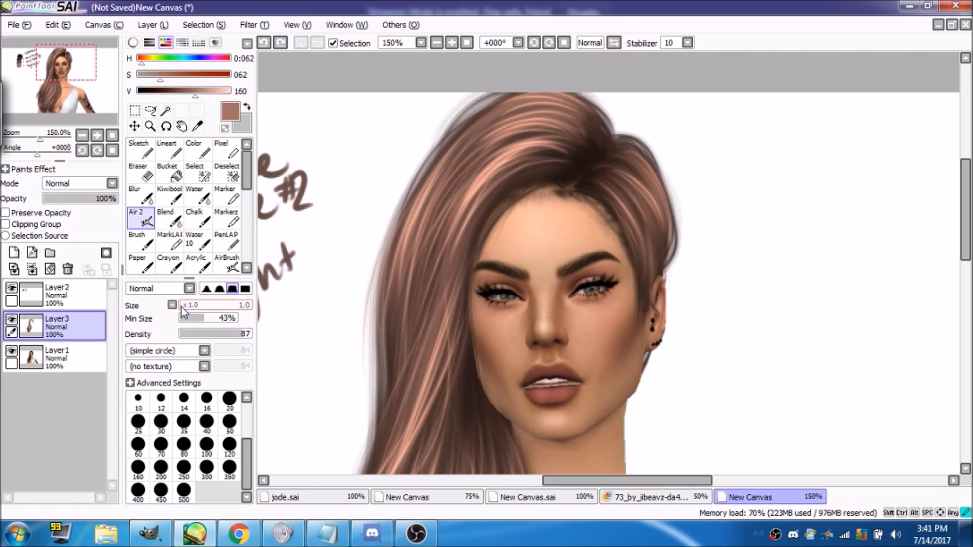
{"action": "left_click", "coordinate": [14, 269]}
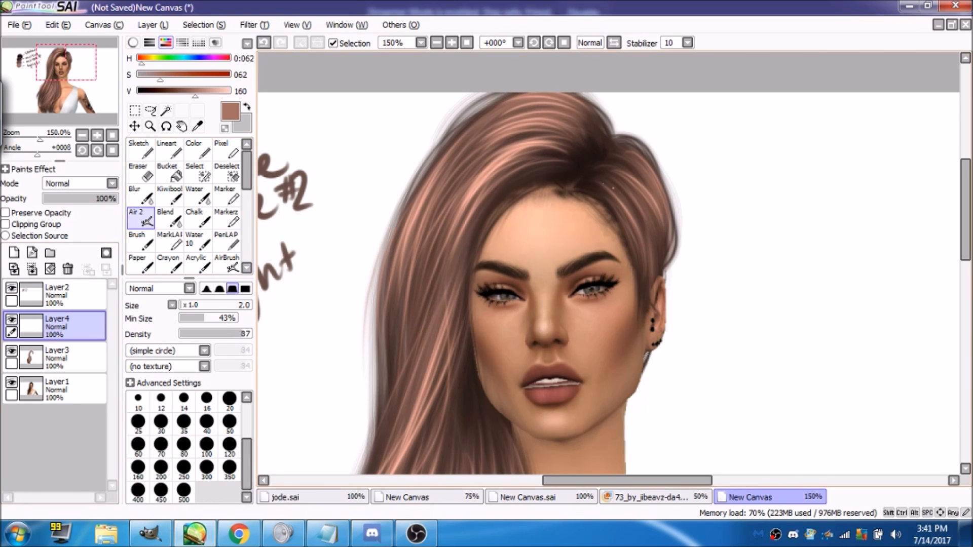
- Pick the dark shadow colour from the palette swatches beside the portrait
{"action": "left_click", "coordinate": [582, 162], "text": "alt"}
{"action": "left_click_drag", "start_coordinate": [104, 81], "coordinate": [45, 66]}
{"action": "right_click", "coordinate": [275, 102]}
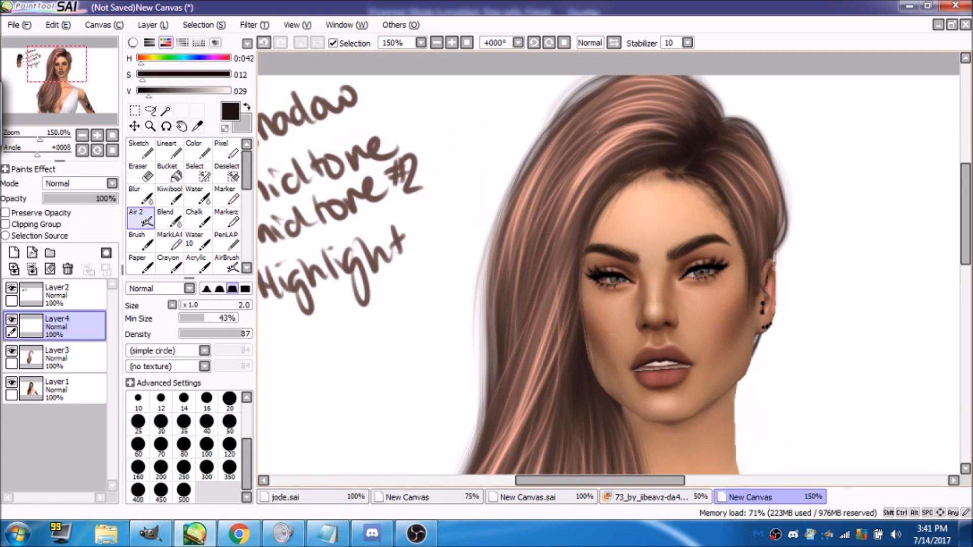
- Try thin dark flyaway strands along the outer edge of the crown on the new layer, undoing the last two strokes
{"action": "left_click_drag", "start_coordinate": [558, 112], "coordinate": [505, 201]}
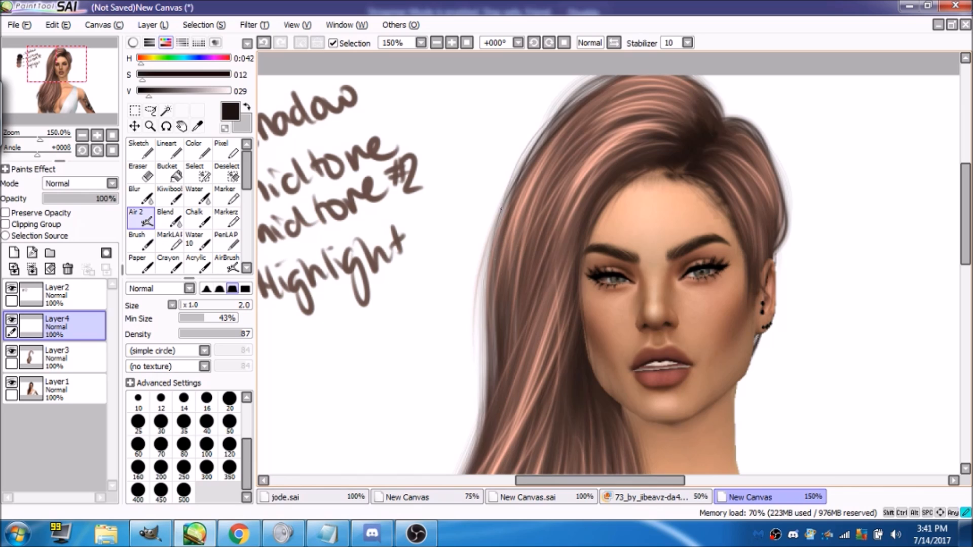
{"action": "left_click_drag", "start_coordinate": [579, 102], "coordinate": [501, 230]}
{"action": "left_click_drag", "start_coordinate": [591, 76], "coordinate": [509, 192]}
{"action": "mouse_move", "coordinate": [578, 86]}
{"action": "left_mouse_down"}
{"action": "mouse_move", "coordinate": [525, 155]}
{"action": "mouse_move", "coordinate": [497, 218]}
{"action": "left_mouse_up"}
{"action": "mouse_move", "coordinate": [555, 116]}
{"action": "left_mouse_down"}
{"action": "mouse_move", "coordinate": [498, 203]}
{"action": "mouse_move", "coordinate": [486, 283]}
{"action": "left_mouse_up"}
{"action": "left_click_drag", "start_coordinate": [501, 224], "coordinate": [473, 339]}
{"action": "left_click_drag", "start_coordinate": [512, 186], "coordinate": [469, 356]}
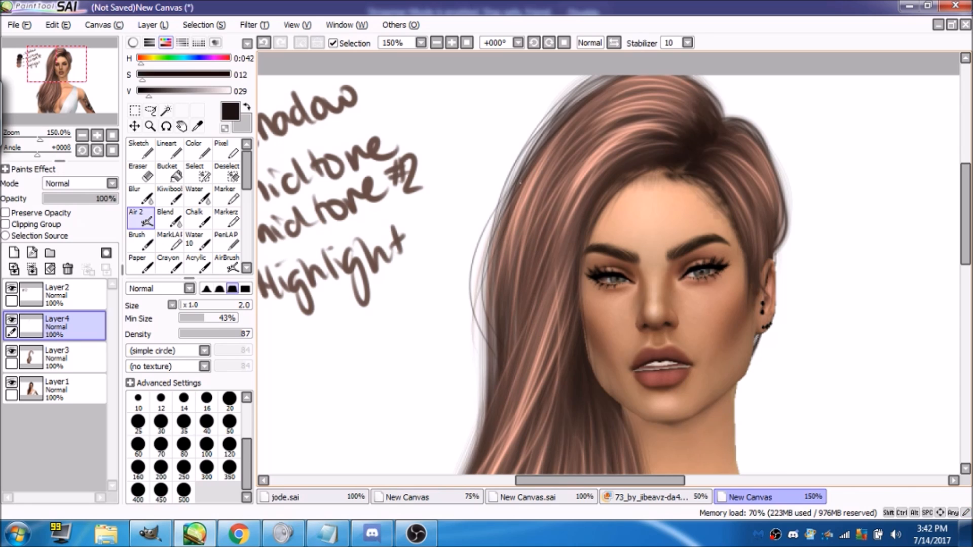
{"action": "left_click", "coordinate": [264, 43]}
{"action": "left_click", "coordinate": [264, 42]}
- Try longer dark strands from the outer crown edge down past cheek level
{"action": "left_click_drag", "start_coordinate": [499, 227], "coordinate": [474, 432]}
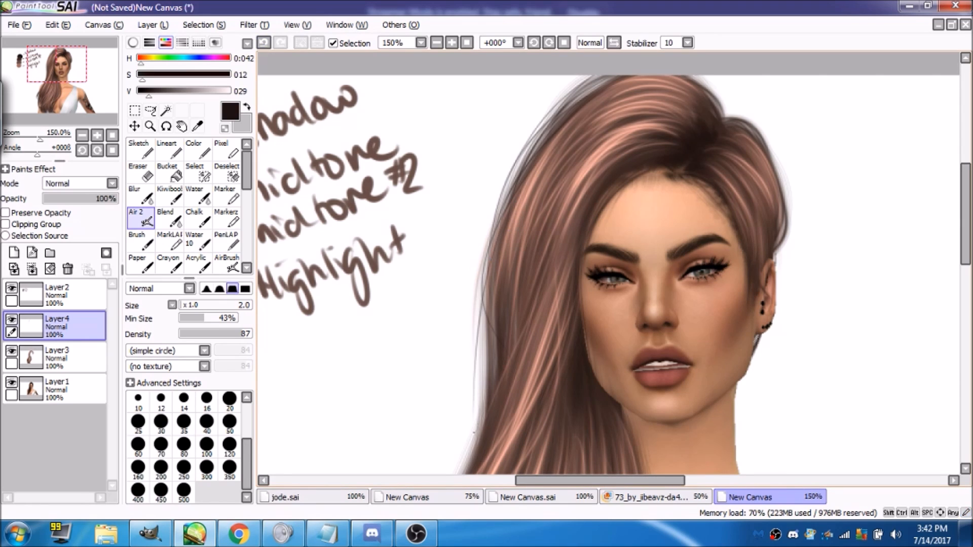
{"action": "left_click_drag", "start_coordinate": [521, 171], "coordinate": [476, 327]}
{"action": "left_click_drag", "start_coordinate": [508, 202], "coordinate": [455, 453]}
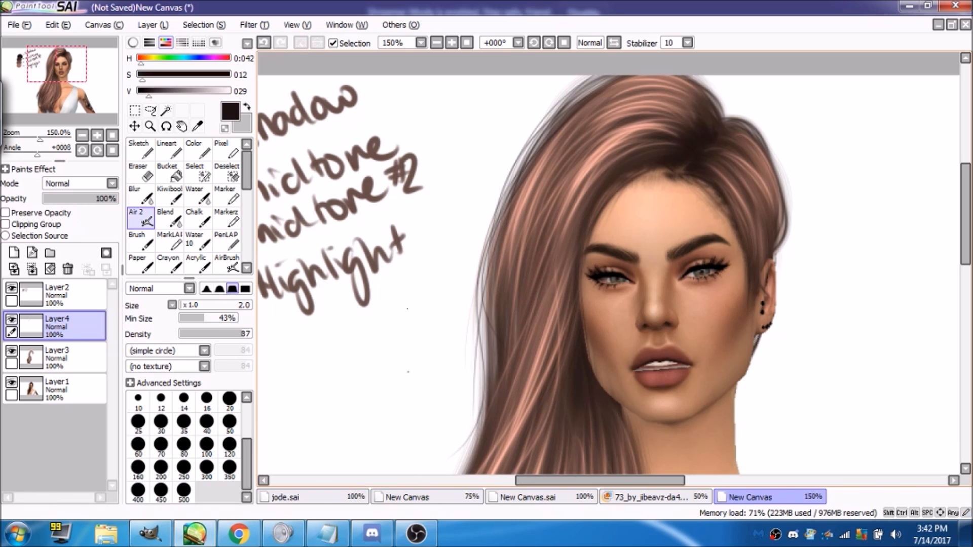
- Try long loose dark strands curving from the outer side of the hair down past the shoulder
{"action": "left_click_drag", "start_coordinate": [96, 79], "coordinate": [93, 95]}
{"action": "left_click_drag", "start_coordinate": [533, 122], "coordinate": [438, 350]}
{"action": "left_click_drag", "start_coordinate": [521, 207], "coordinate": [414, 451]}
{"action": "left_click_drag", "start_coordinate": [527, 187], "coordinate": [432, 388]}
{"action": "left_click_drag", "start_coordinate": [530, 112], "coordinate": [480, 318]}
{"action": "left_click_drag", "start_coordinate": [537, 149], "coordinate": [476, 343]}
{"action": "mouse_move", "coordinate": [522, 191]}
{"action": "left_mouse_down"}
{"action": "mouse_move", "coordinate": [470, 338]}
{"action": "mouse_move", "coordinate": [399, 457]}
{"action": "left_mouse_up"}
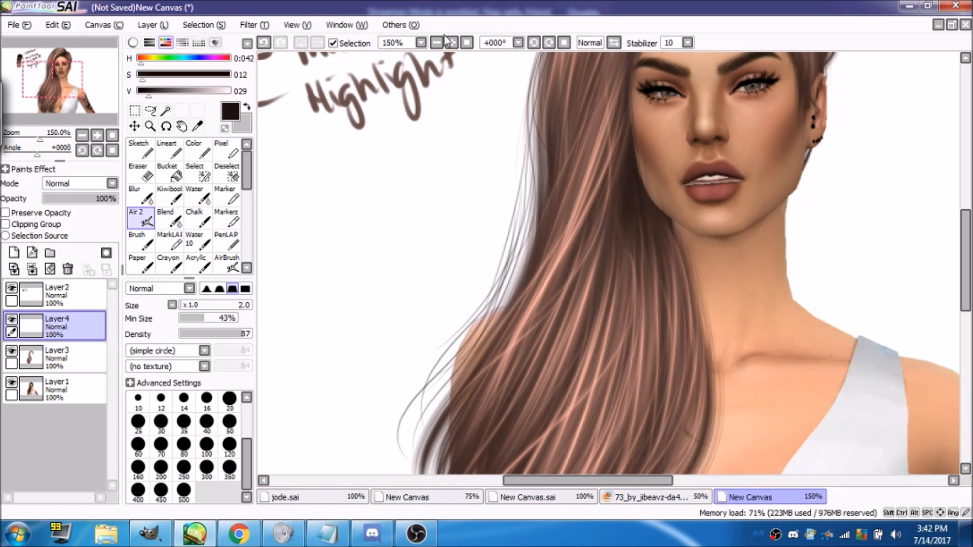
- Clear all the dark flyaway strands from Layer4
{"action": "left_click", "coordinate": [437, 43]}
{"action": "left_click", "coordinate": [436, 43]}
{"action": "left_click_drag", "start_coordinate": [105, 89], "coordinate": [87, 86]}
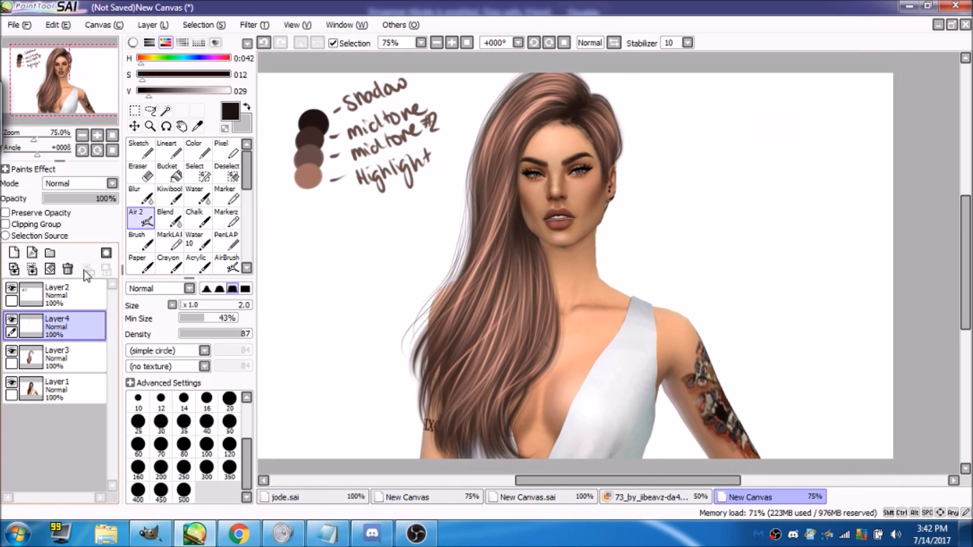
{"action": "left_click", "coordinate": [52, 269]}
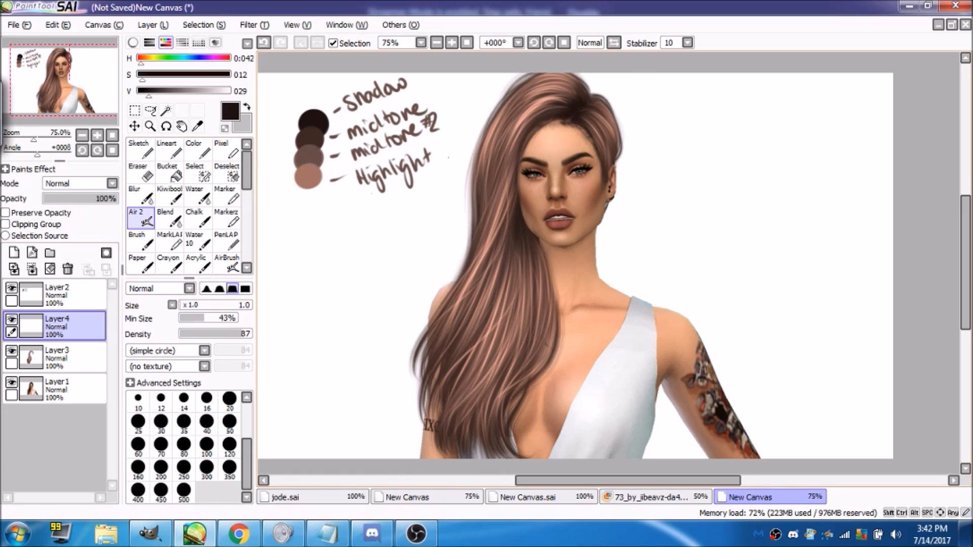
- Paint finer dark flyaway strands with brush size 1.0 along the outer edge of the hair, from the crown to the upper arm
{"action": "left_click_drag", "start_coordinate": [524, 78], "coordinate": [476, 143]}
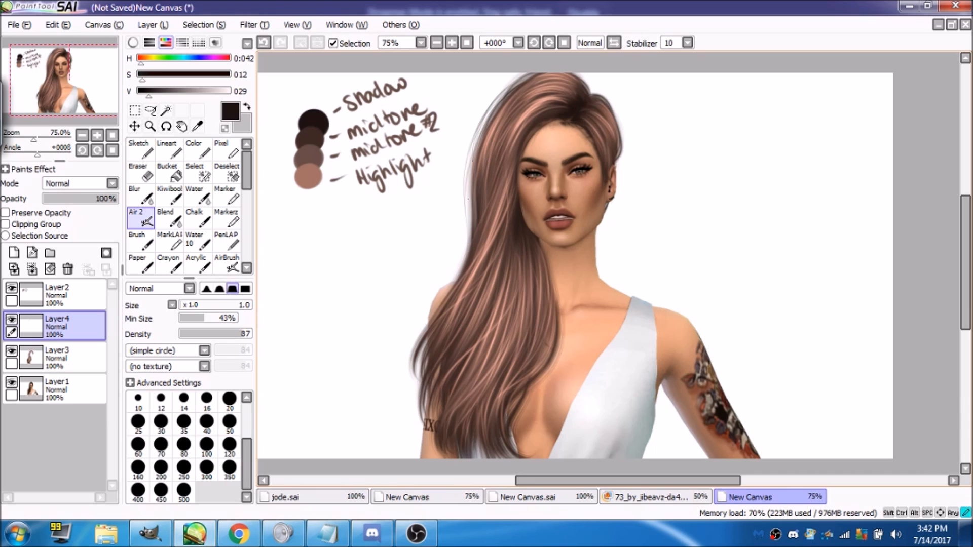
{"action": "left_click_drag", "start_coordinate": [465, 231], "coordinate": [478, 147]}
{"action": "mouse_move", "coordinate": [463, 279]}
{"action": "left_mouse_down"}
{"action": "mouse_move", "coordinate": [469, 199]}
{"action": "mouse_move", "coordinate": [443, 333]}
{"action": "left_mouse_up"}
{"action": "left_click_drag", "start_coordinate": [466, 206], "coordinate": [443, 279]}
{"action": "mouse_move", "coordinate": [466, 226]}
{"action": "left_mouse_down"}
{"action": "mouse_move", "coordinate": [399, 331]}
{"action": "mouse_move", "coordinate": [412, 375]}
{"action": "left_mouse_up"}
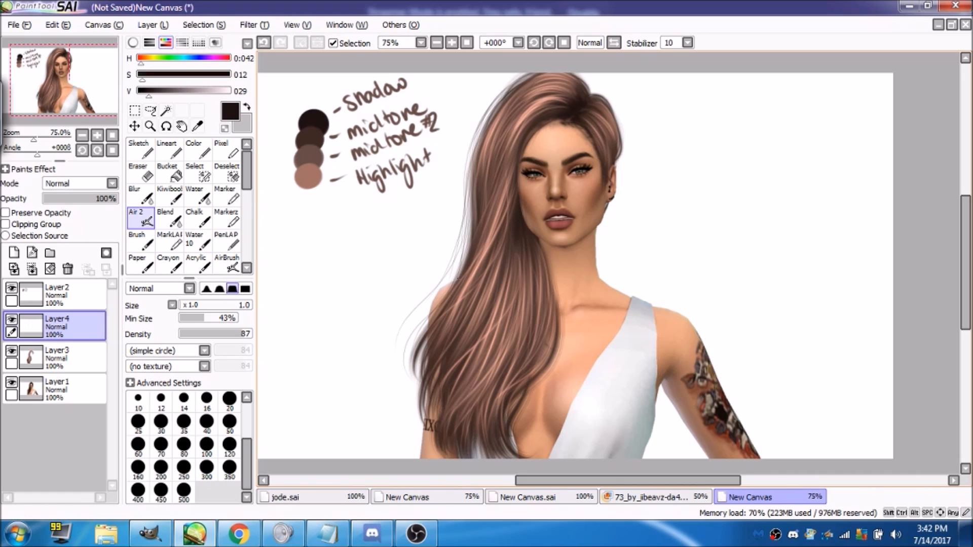
{"action": "mouse_move", "coordinate": [428, 323]}
{"action": "left_mouse_down"}
{"action": "mouse_move", "coordinate": [409, 371]}
{"action": "mouse_move", "coordinate": [413, 433]}
{"action": "left_mouse_up"}
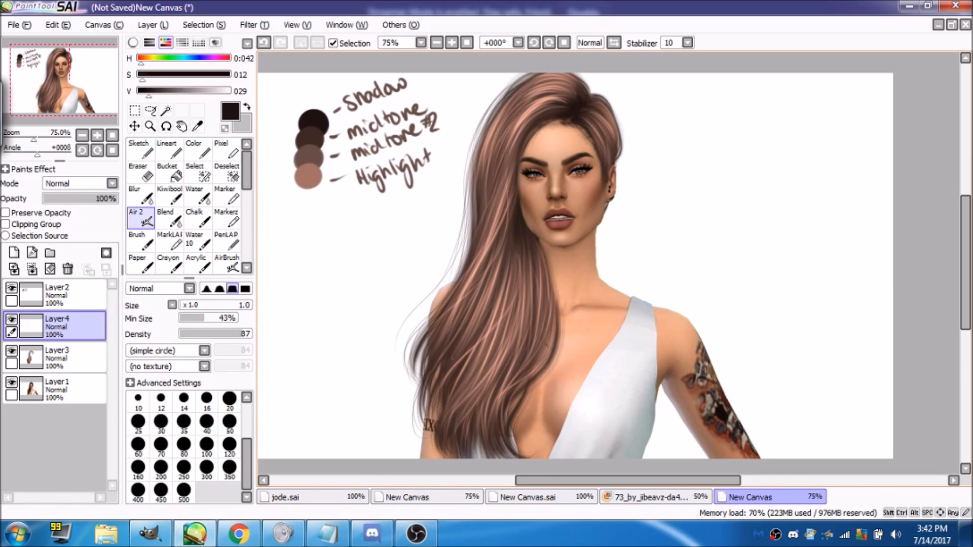
{"action": "left_click_drag", "start_coordinate": [423, 383], "coordinate": [406, 425]}
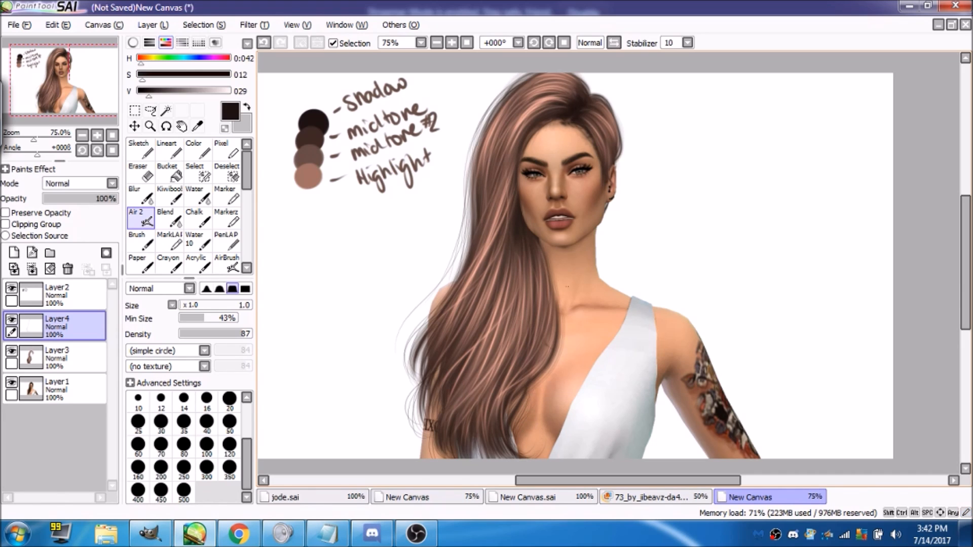
- Add thin dark loose strands along the chest side and the outer side of the long hair
{"action": "left_click_drag", "start_coordinate": [565, 316], "coordinate": [538, 380]}
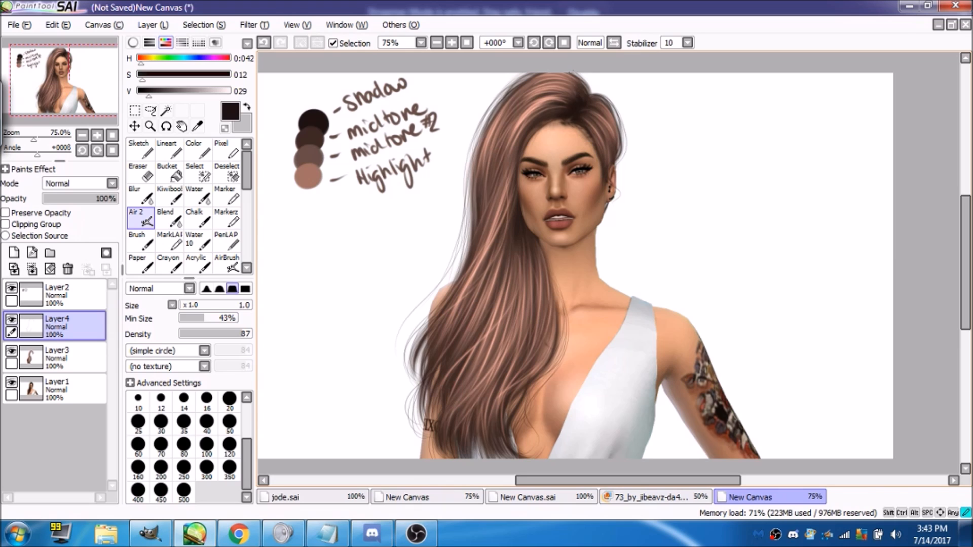
{"action": "mouse_move", "coordinate": [491, 113]}
{"action": "left_mouse_down"}
{"action": "mouse_move", "coordinate": [456, 264]}
{"action": "mouse_move", "coordinate": [413, 349]}
{"action": "left_mouse_up"}
{"action": "left_click_drag", "start_coordinate": [438, 307], "coordinate": [428, 381]}
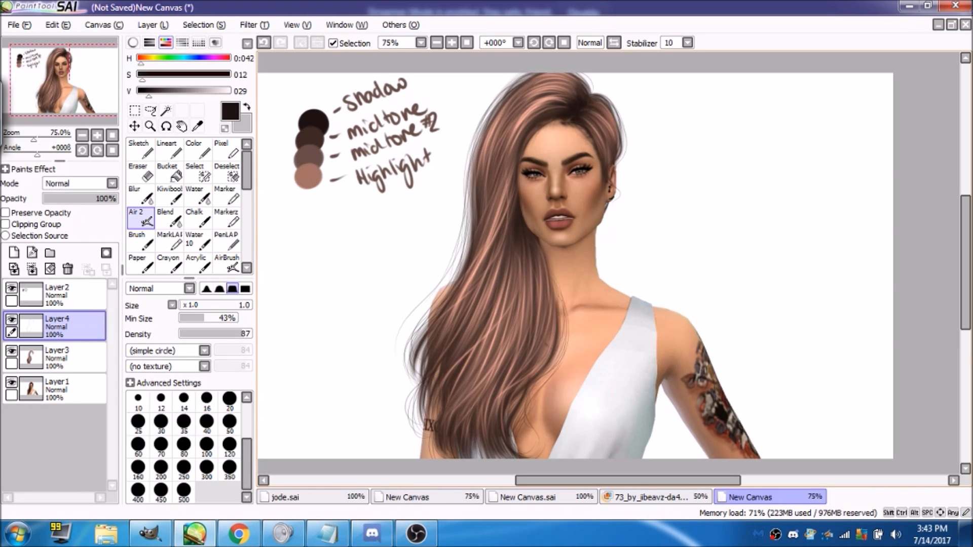
{"action": "mouse_move", "coordinate": [558, 287]}
{"action": "left_mouse_down"}
{"action": "mouse_move", "coordinate": [553, 369]}
{"action": "mouse_move", "coordinate": [527, 395]}
{"action": "left_mouse_up"}
- Add short dark stray hairs around the lower tips near the chest and the tattooed upper arm
{"action": "left_click_drag", "start_coordinate": [522, 443], "coordinate": [535, 458]}
{"action": "left_click_drag", "start_coordinate": [428, 429], "coordinate": [429, 458]}
{"action": "mouse_move", "coordinate": [423, 399]}
{"action": "left_mouse_down"}
{"action": "mouse_move", "coordinate": [434, 443]}
{"action": "mouse_move", "coordinate": [425, 426]}
{"action": "left_mouse_up"}
{"action": "left_click_drag", "start_coordinate": [417, 401], "coordinate": [431, 443]}
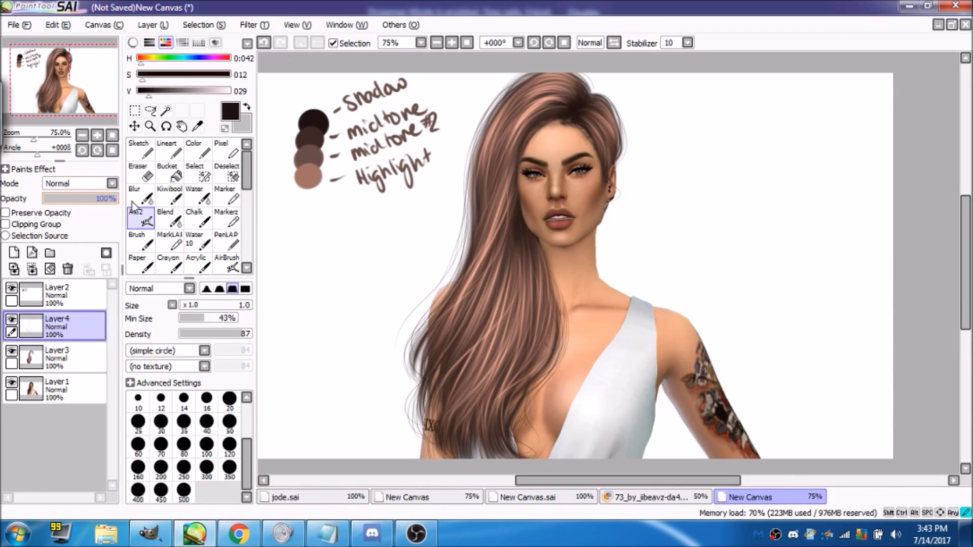
- Merge the flyaway strands layer down into Layer3 and enlarge the Air 2 brush to size 30
{"action": "left_click", "coordinate": [32, 269]}
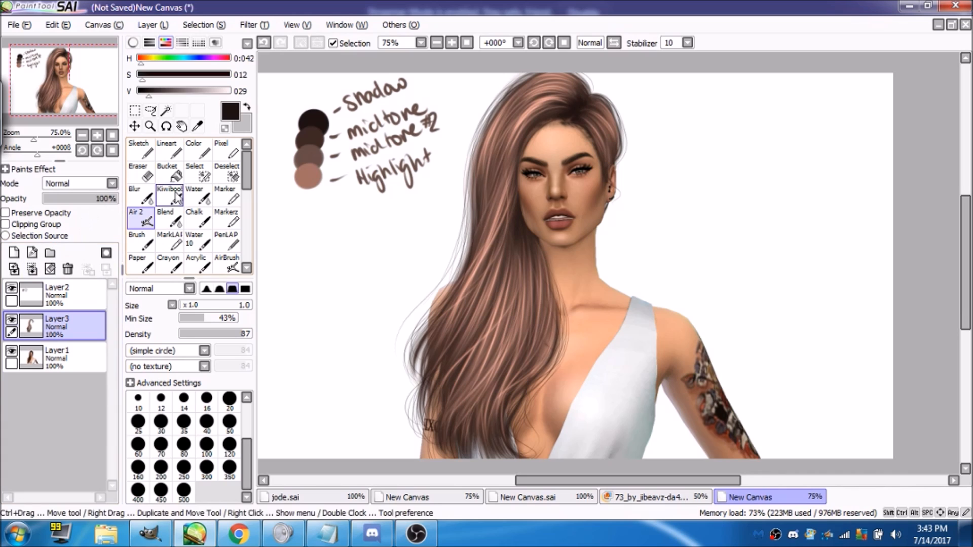
{"action": "left_click_drag", "start_coordinate": [184, 304], "coordinate": [194, 303]}
{"action": "left_click", "coordinate": [245, 289]}
{"action": "mouse_move", "coordinate": [385, 247]}
{"action": "left_mouse_down"}
{"action": "mouse_move", "coordinate": [398, 223]}
{"action": "mouse_move", "coordinate": [416, 245]}
{"action": "left_mouse_up"}
{"action": "left_click", "coordinate": [264, 43]}
{"action": "left_click_drag", "start_coordinate": [191, 304], "coordinate": [210, 305]}
{"action": "left_click", "coordinate": [221, 289]}
{"action": "left_click", "coordinate": [232, 289]}
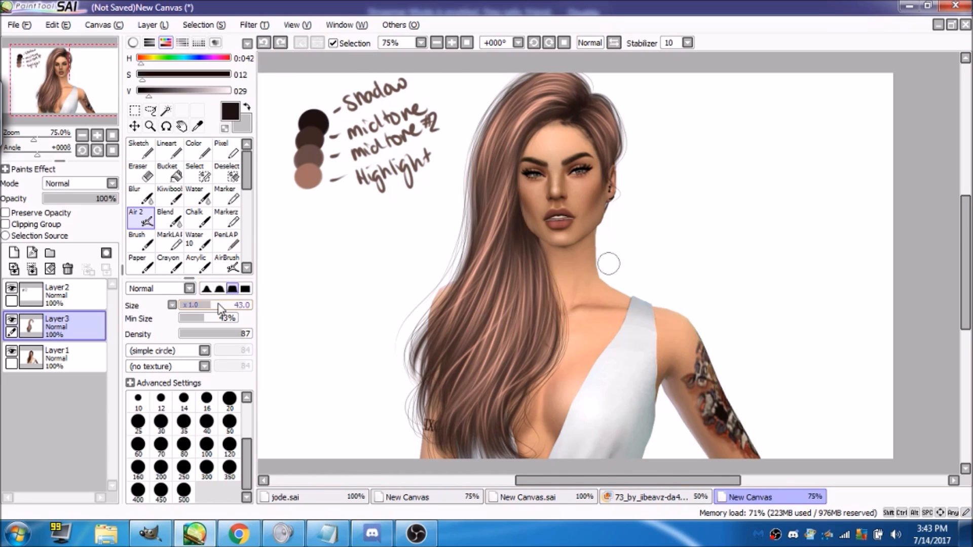
{"action": "left_click", "coordinate": [160, 425]}
- Add a new layer above the hair layer, set its mode to Multiply and turn on Clipping Group
{"action": "left_click", "coordinate": [19, 252]}
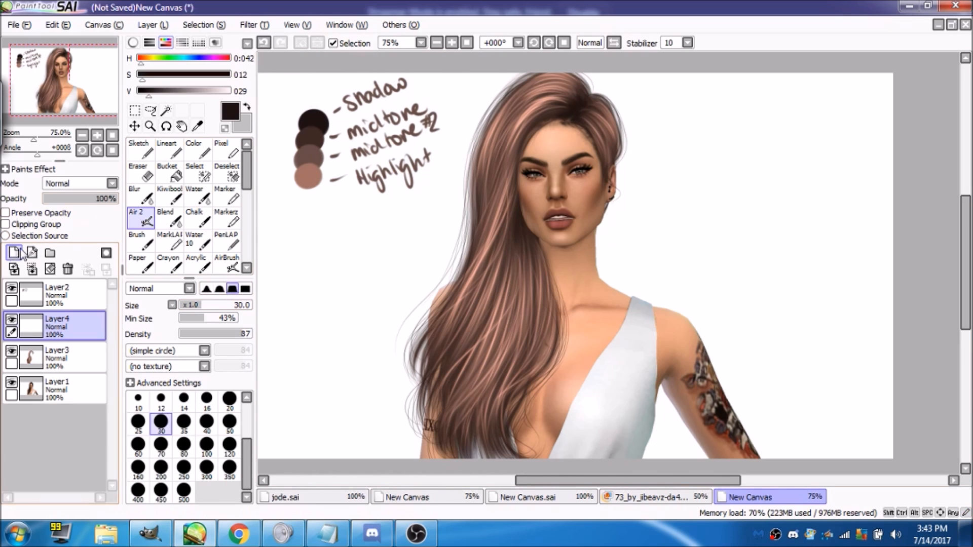
{"action": "left_click", "coordinate": [88, 184]}
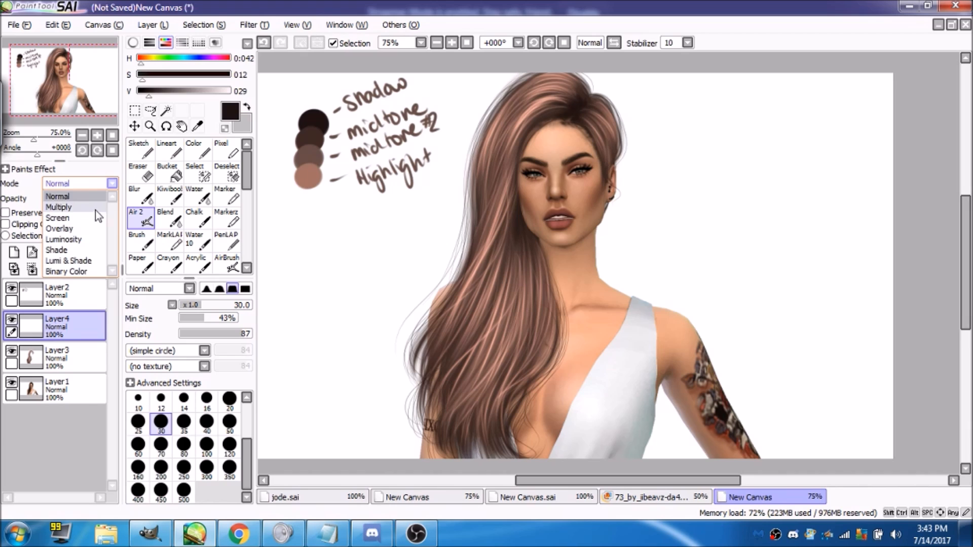
{"action": "left_click", "coordinate": [95, 210]}
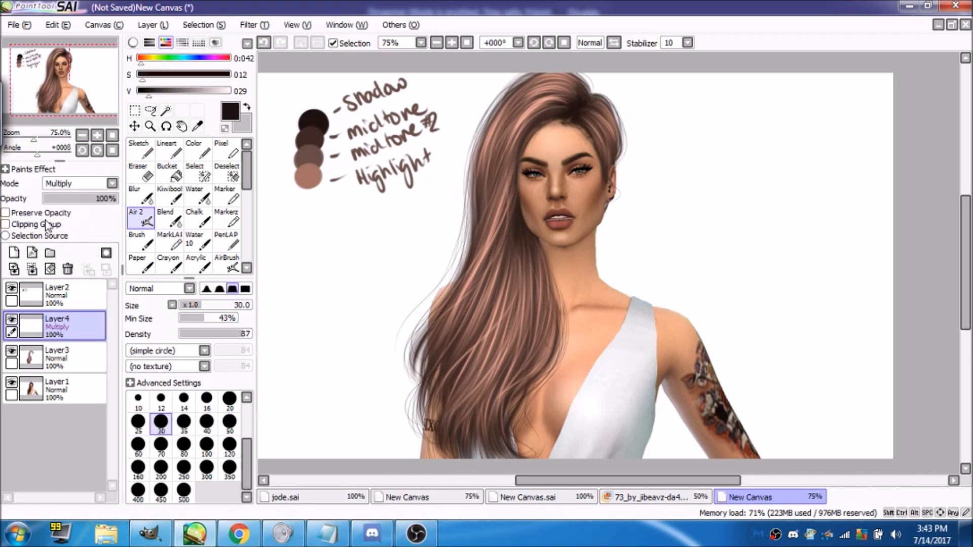
{"action": "left_click", "coordinate": [46, 225]}
- Test the clipping with a broad size 53 dark stroke across the hair, toggle Clipping Group off and on, and clear the layer
{"action": "left_click_drag", "start_coordinate": [198, 305], "coordinate": [217, 306]}
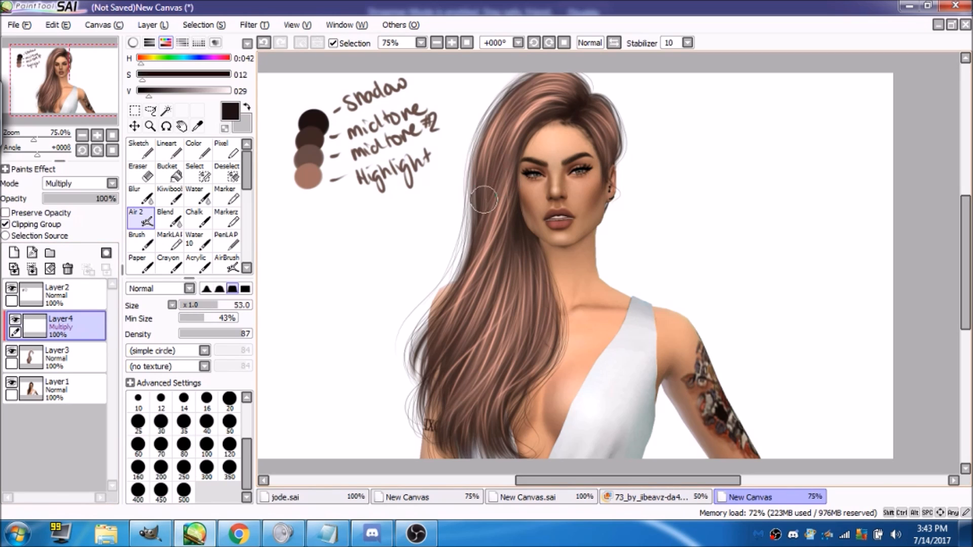
{"action": "mouse_move", "coordinate": [530, 256]}
{"action": "left_mouse_down"}
{"action": "mouse_move", "coordinate": [552, 290]}
{"action": "mouse_move", "coordinate": [639, 265]}
{"action": "mouse_move", "coordinate": [598, 249]}
{"action": "left_mouse_up"}
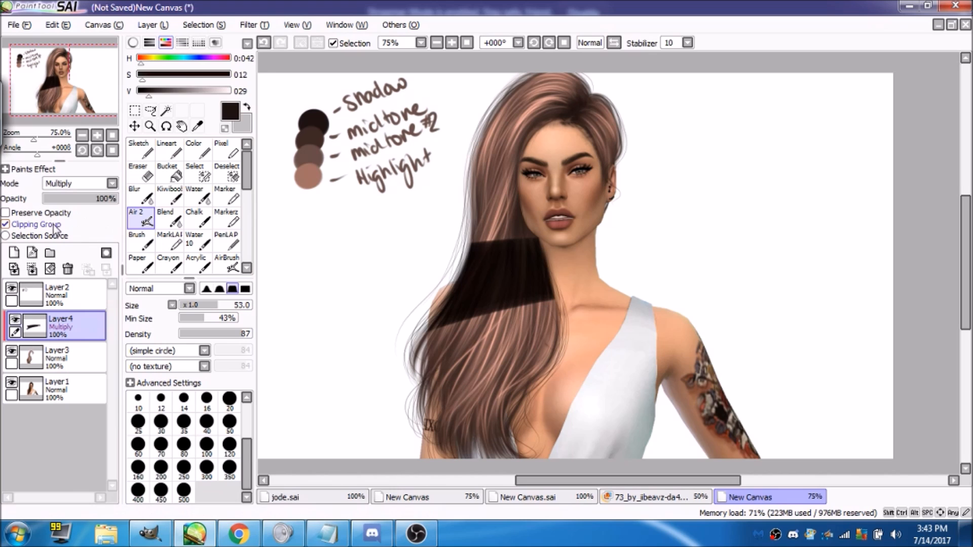
{"action": "left_click", "coordinate": [111, 184]}
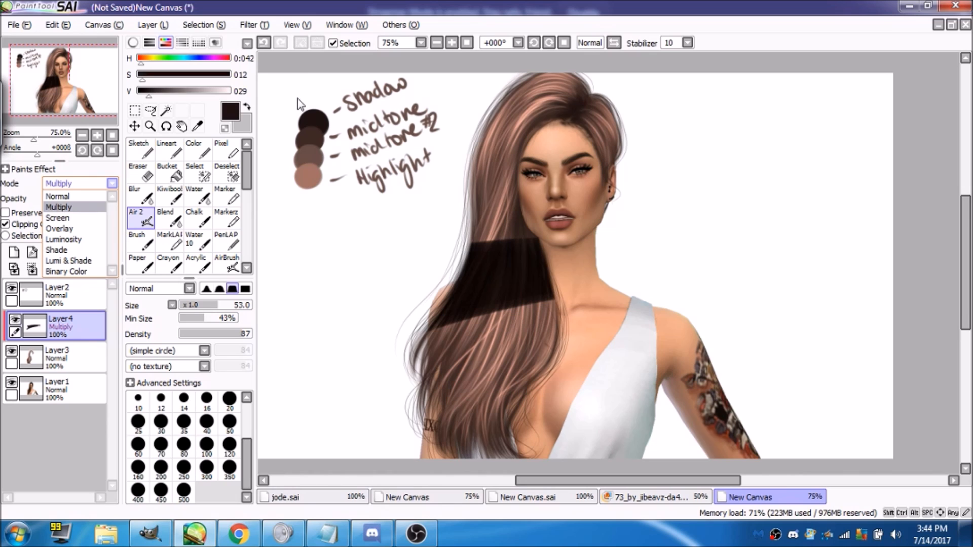
{"action": "left_click", "coordinate": [98, 185]}
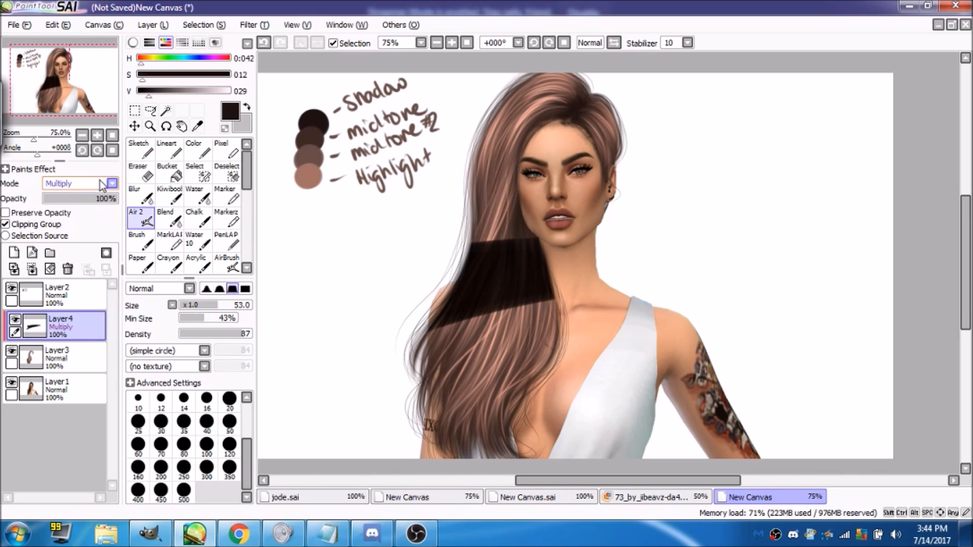
{"action": "left_click", "coordinate": [46, 228]}
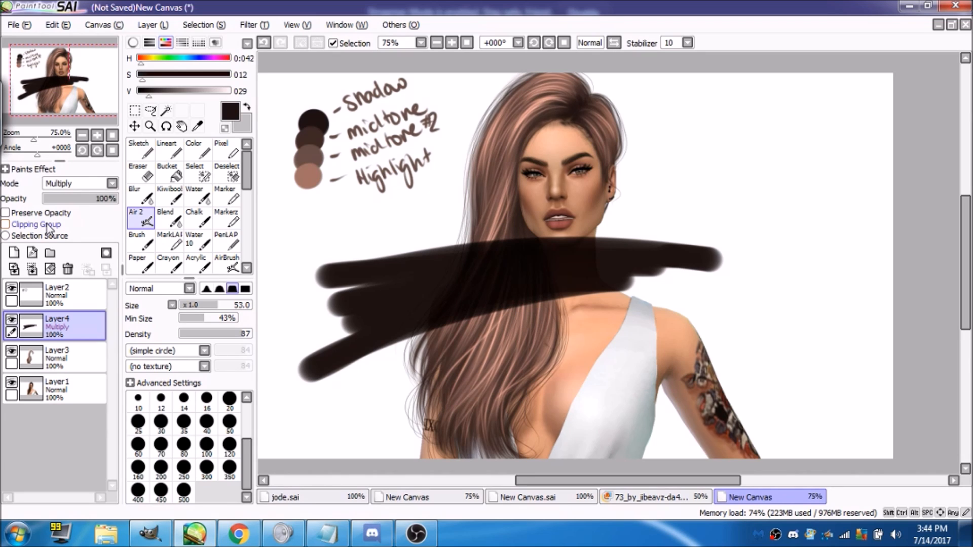
{"action": "left_click", "coordinate": [49, 228]}
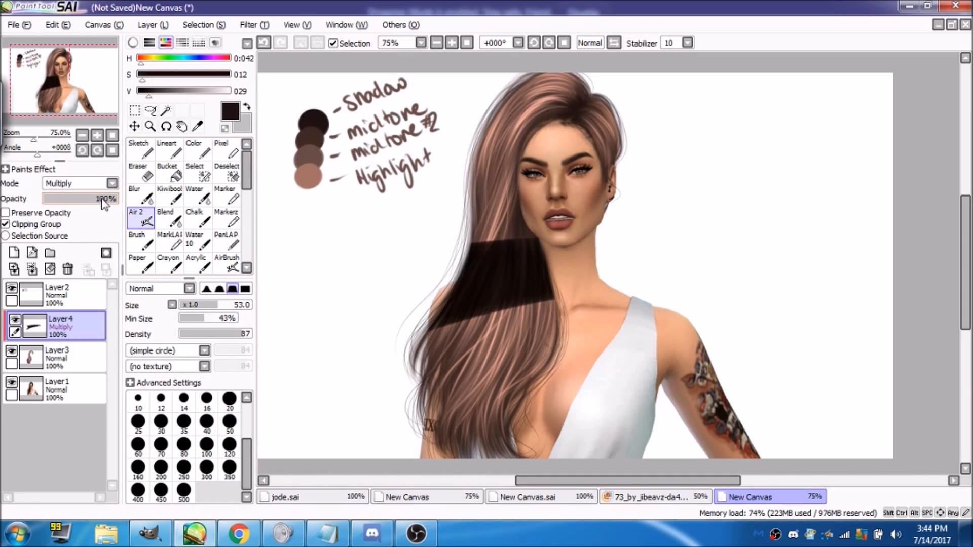
{"action": "left_click", "coordinate": [50, 270]}
- Paint soft dark shading on the hair beside the jaw and neck with a softer-edged Air 2 brush at size 46
{"action": "left_click_drag", "start_coordinate": [212, 306], "coordinate": [206, 306]}
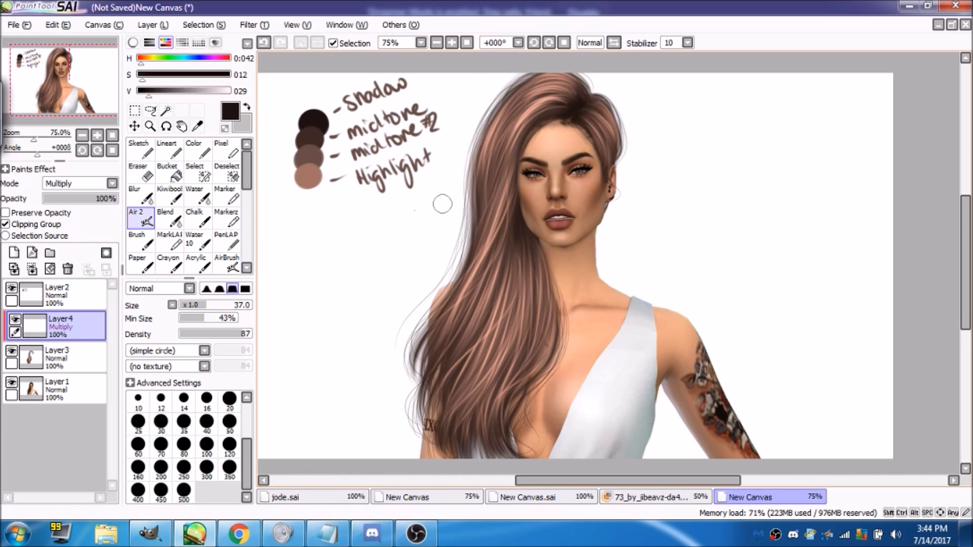
{"action": "left_click", "coordinate": [452, 43]}
{"action": "left_click_drag", "start_coordinate": [196, 306], "coordinate": [211, 306]}
{"action": "left_click", "coordinate": [219, 288]}
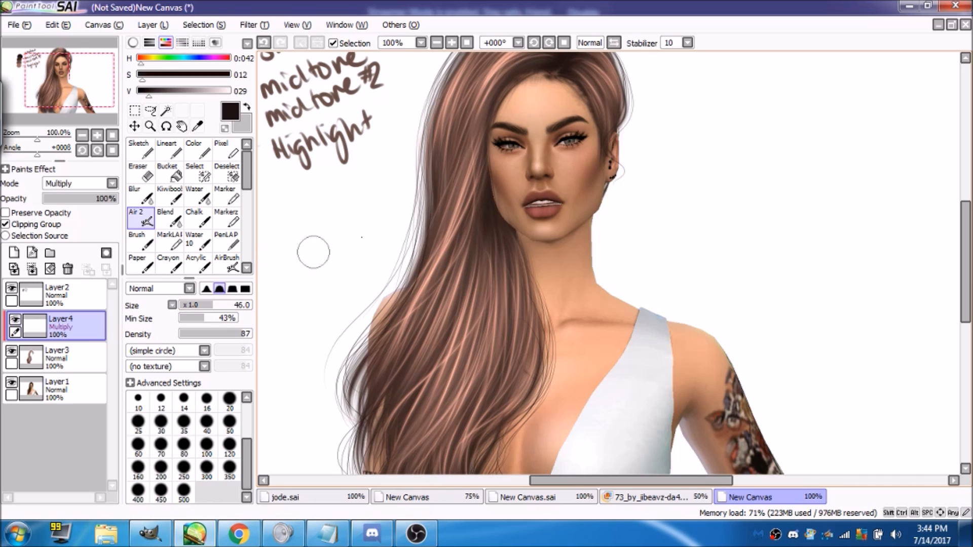
{"action": "mouse_move", "coordinate": [499, 212]}
{"action": "left_mouse_down"}
{"action": "mouse_move", "coordinate": [503, 254]}
{"action": "mouse_move", "coordinate": [524, 274]}
{"action": "left_mouse_up"}
{"action": "left_click_drag", "start_coordinate": [500, 243], "coordinate": [509, 285]}
{"action": "left_click_drag", "start_coordinate": [494, 185], "coordinate": [465, 288]}
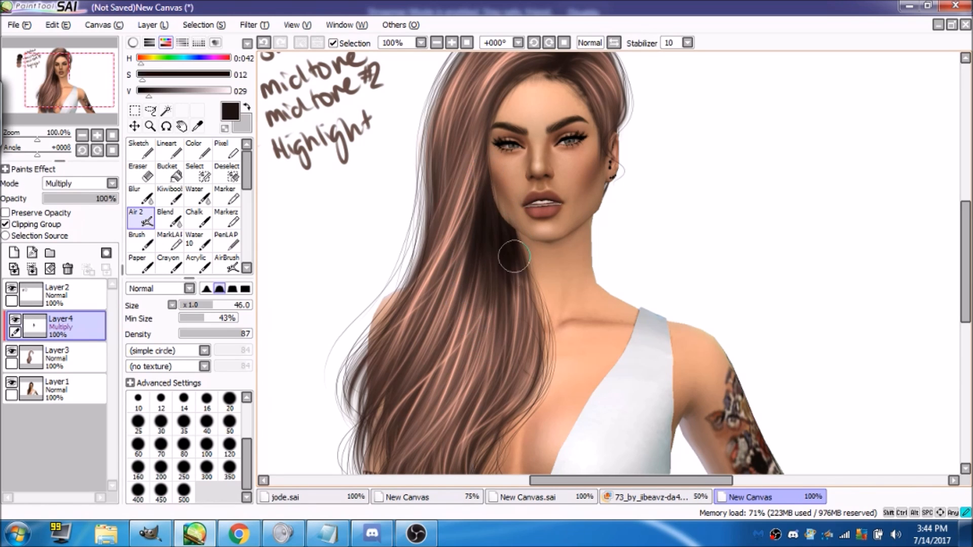
- Darken the roots around the parting and the hair framing the face down past the chin
{"action": "left_click_drag", "start_coordinate": [92, 77], "coordinate": [92, 69]}
{"action": "mouse_move", "coordinate": [587, 112]}
{"action": "left_mouse_down"}
{"action": "mouse_move", "coordinate": [562, 86]}
{"action": "mouse_move", "coordinate": [557, 109]}
{"action": "mouse_move", "coordinate": [578, 135]}
{"action": "mouse_move", "coordinate": [535, 100]}
{"action": "mouse_move", "coordinate": [533, 132]}
{"action": "mouse_move", "coordinate": [484, 172]}
{"action": "mouse_move", "coordinate": [466, 400]}
{"action": "mouse_move", "coordinate": [494, 377]}
{"action": "mouse_move", "coordinate": [513, 320]}
{"action": "left_mouse_up"}
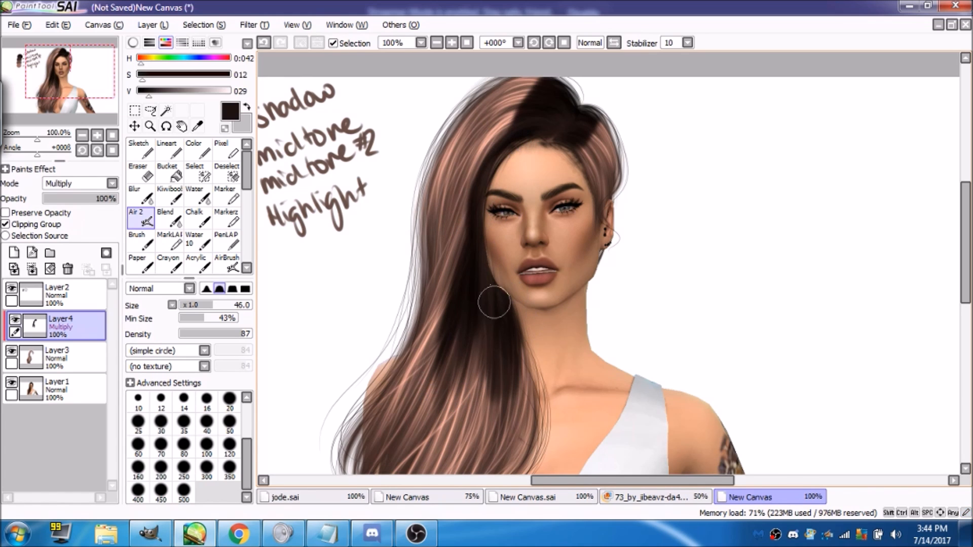
{"action": "left_click_drag", "start_coordinate": [482, 310], "coordinate": [519, 413]}
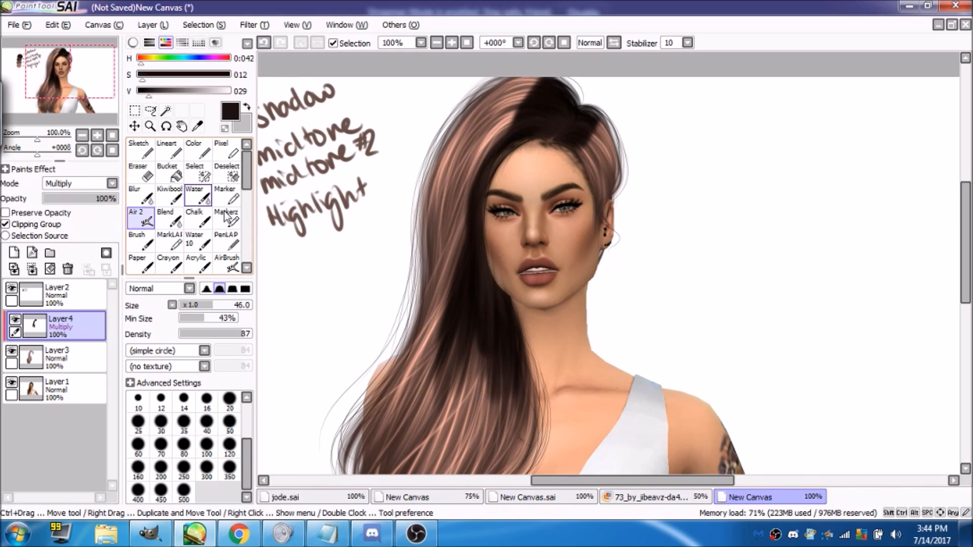
- Brush long shadow strokes down the hair from jaw level toward the chest, following the direction of the strands
{"action": "scroll", "coordinate": [520, 413], "scroll_direction": "down", "scroll_amount": 5}
{"action": "left_click_drag", "start_coordinate": [464, 131], "coordinate": [416, 238]}
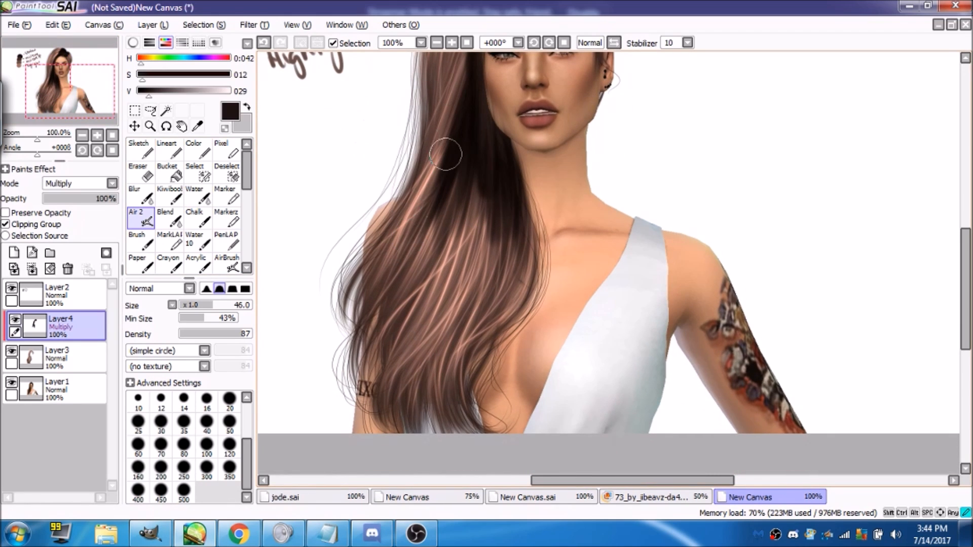
{"action": "left_click_drag", "start_coordinate": [454, 116], "coordinate": [405, 264]}
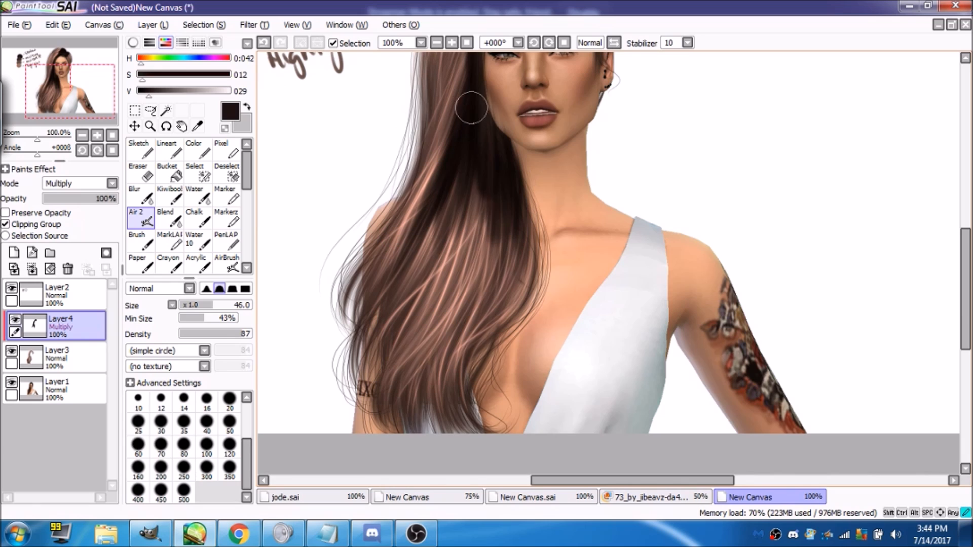
{"action": "left_click_drag", "start_coordinate": [467, 104], "coordinate": [418, 250]}
{"action": "left_click_drag", "start_coordinate": [487, 148], "coordinate": [450, 258]}
{"action": "left_click_drag", "start_coordinate": [505, 186], "coordinate": [468, 343]}
{"action": "mouse_move", "coordinate": [500, 239]}
{"action": "left_mouse_down"}
{"action": "mouse_move", "coordinate": [491, 287]}
{"action": "mouse_move", "coordinate": [440, 397]}
{"action": "left_mouse_up"}
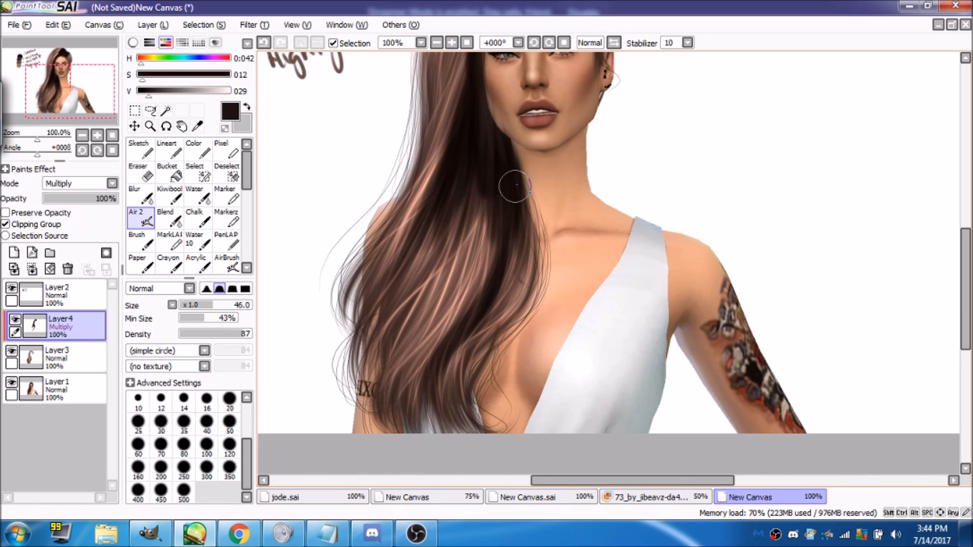
- Shade the lower lengths and tips of the hair over the chest and upper arm
{"action": "left_click_drag", "start_coordinate": [458, 218], "coordinate": [396, 374]}
{"action": "left_click_drag", "start_coordinate": [456, 257], "coordinate": [400, 380]}
{"action": "left_click_drag", "start_coordinate": [540, 233], "coordinate": [479, 415]}
{"action": "left_click_drag", "start_coordinate": [434, 449], "coordinate": [377, 392]}
{"action": "left_click_drag", "start_coordinate": [492, 422], "coordinate": [369, 390]}
{"action": "mouse_move", "coordinate": [376, 257]}
{"action": "left_mouse_down"}
{"action": "mouse_move", "coordinate": [362, 356]}
{"action": "mouse_move", "coordinate": [372, 434]}
{"action": "left_mouse_up"}
{"action": "left_click_drag", "start_coordinate": [380, 338], "coordinate": [434, 415]}
- Add narrower size 20 shadow strokes along the outer hair beside the face, near the ear and on the crown's outer edge
{"action": "left_click_drag", "start_coordinate": [99, 93], "coordinate": [102, 52]}
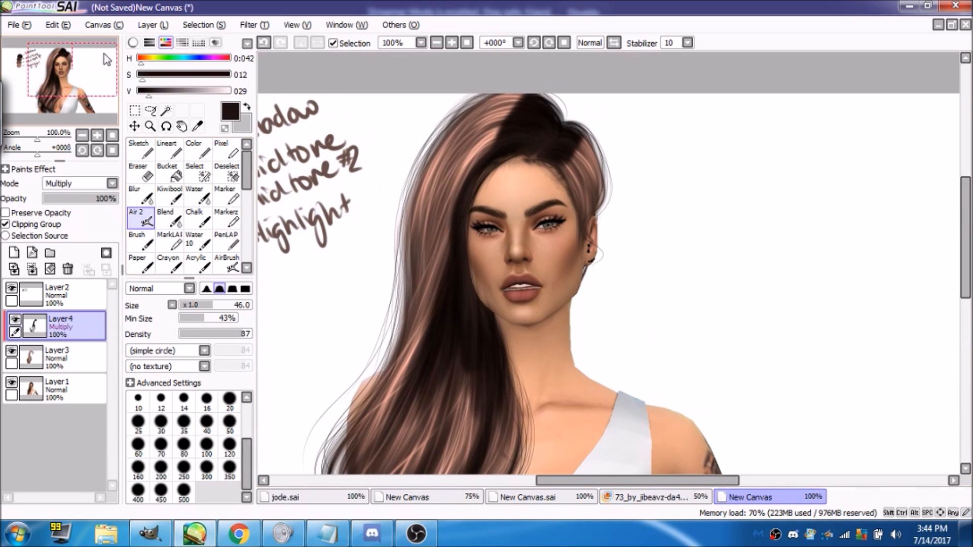
{"action": "left_click_drag", "start_coordinate": [202, 304], "coordinate": [195, 300]}
{"action": "left_click_drag", "start_coordinate": [439, 211], "coordinate": [416, 288]}
{"action": "left_click_drag", "start_coordinate": [452, 191], "coordinate": [402, 319]}
{"action": "mouse_move", "coordinate": [458, 155]}
{"action": "left_mouse_down"}
{"action": "mouse_move", "coordinate": [402, 317]}
{"action": "mouse_move", "coordinate": [421, 257]}
{"action": "left_mouse_up"}
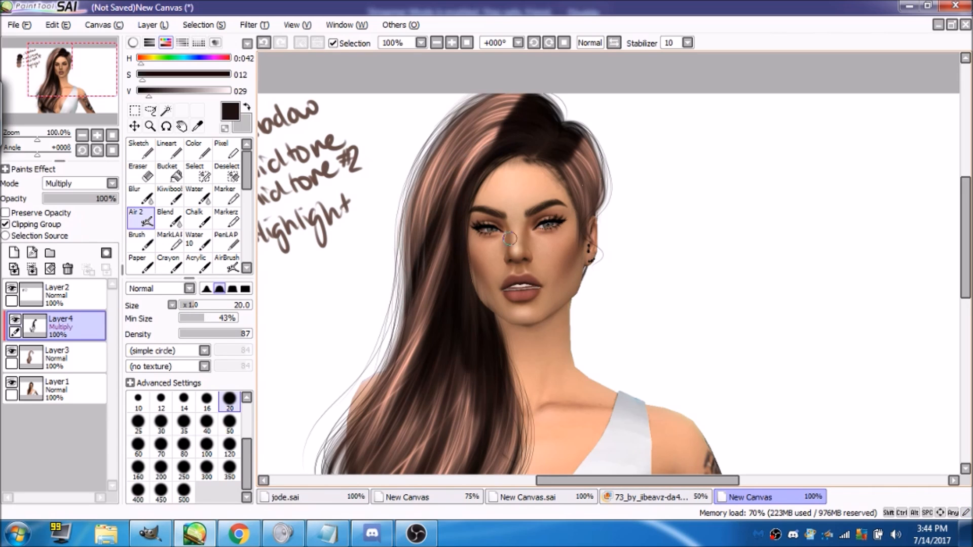
{"action": "left_click_drag", "start_coordinate": [567, 182], "coordinate": [579, 246]}
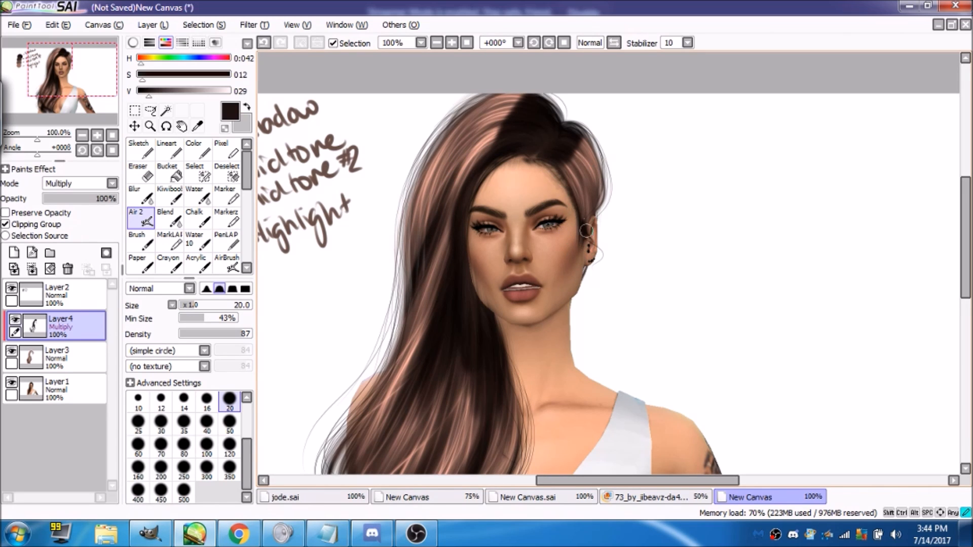
{"action": "mouse_move", "coordinate": [504, 92]}
{"action": "left_mouse_down"}
{"action": "mouse_move", "coordinate": [418, 188]}
{"action": "mouse_move", "coordinate": [444, 127]}
{"action": "left_mouse_up"}
- Blend the shading at the crown, near the ear and down the long hair using the Blur brush at size 46
{"action": "mouse_move", "coordinate": [79, 66]}
{"action": "left_mouse_down"}
{"action": "mouse_move", "coordinate": [77, 85]}
{"action": "mouse_move", "coordinate": [81, 67]}
{"action": "left_mouse_up"}
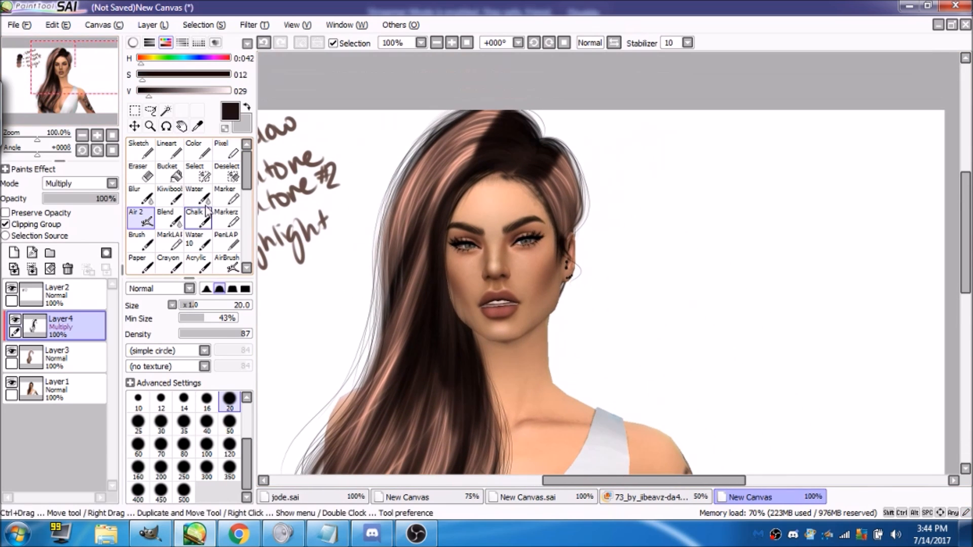
{"action": "left_click", "coordinate": [138, 195]}
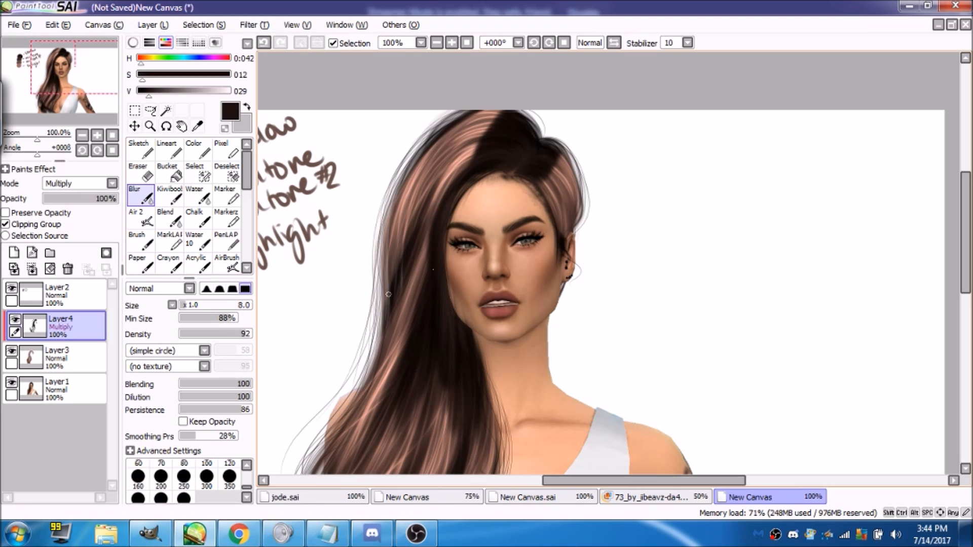
{"action": "left_click_drag", "start_coordinate": [190, 305], "coordinate": [215, 303]}
{"action": "left_click", "coordinate": [232, 289]}
{"action": "mouse_move", "coordinate": [496, 96]}
{"action": "left_mouse_down"}
{"action": "mouse_move", "coordinate": [503, 120]}
{"action": "mouse_move", "coordinate": [472, 142]}
{"action": "mouse_move", "coordinate": [512, 117]}
{"action": "mouse_move", "coordinate": [443, 170]}
{"action": "mouse_move", "coordinate": [428, 249]}
{"action": "mouse_move", "coordinate": [443, 148]}
{"action": "mouse_move", "coordinate": [373, 298]}
{"action": "mouse_move", "coordinate": [482, 102]}
{"action": "mouse_move", "coordinate": [365, 252]}
{"action": "left_mouse_up"}
{"action": "mouse_move", "coordinate": [567, 167]}
{"action": "left_mouse_down"}
{"action": "mouse_move", "coordinate": [549, 156]}
{"action": "mouse_move", "coordinate": [496, 222]}
{"action": "mouse_move", "coordinate": [527, 216]}
{"action": "mouse_move", "coordinate": [532, 232]}
{"action": "mouse_move", "coordinate": [518, 193]}
{"action": "mouse_move", "coordinate": [557, 182]}
{"action": "mouse_move", "coordinate": [581, 236]}
{"action": "left_mouse_up"}
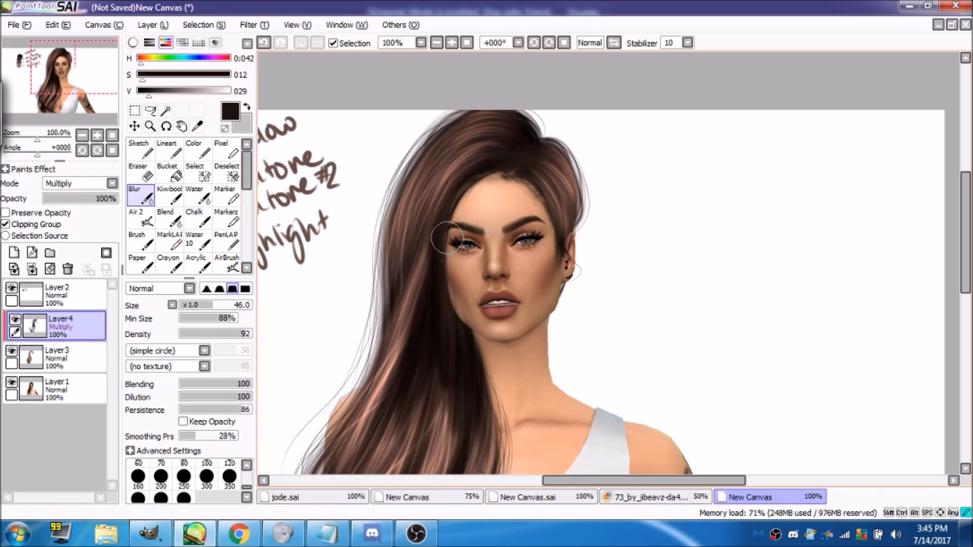
{"action": "left_click_drag", "start_coordinate": [443, 248], "coordinate": [369, 460]}
- Lower the Multiply layer's opacity to 75% and enlarge the Blur brush to size 71
{"action": "left_click", "coordinate": [464, 43]}
{"action": "mouse_move", "coordinate": [93, 200]}
{"action": "left_mouse_down"}
{"action": "mouse_move", "coordinate": [67, 206]}
{"action": "mouse_move", "coordinate": [101, 209]}
{"action": "left_mouse_up"}
{"action": "left_click_drag", "start_coordinate": [218, 306], "coordinate": [234, 310]}
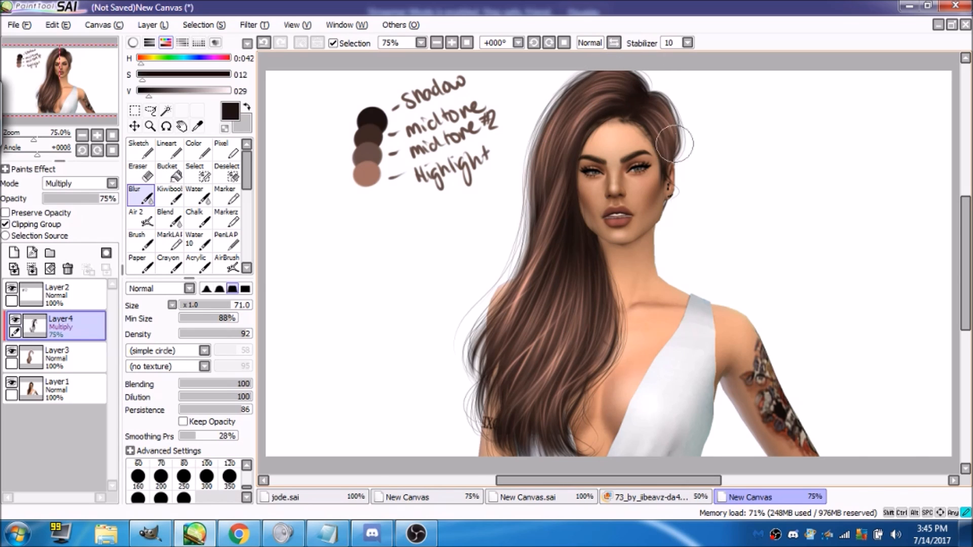
- Lighten the shading over the crown and the mid to lower lengths with a soft Eraser at size 70 and density 61
{"action": "key", "text": "e"}
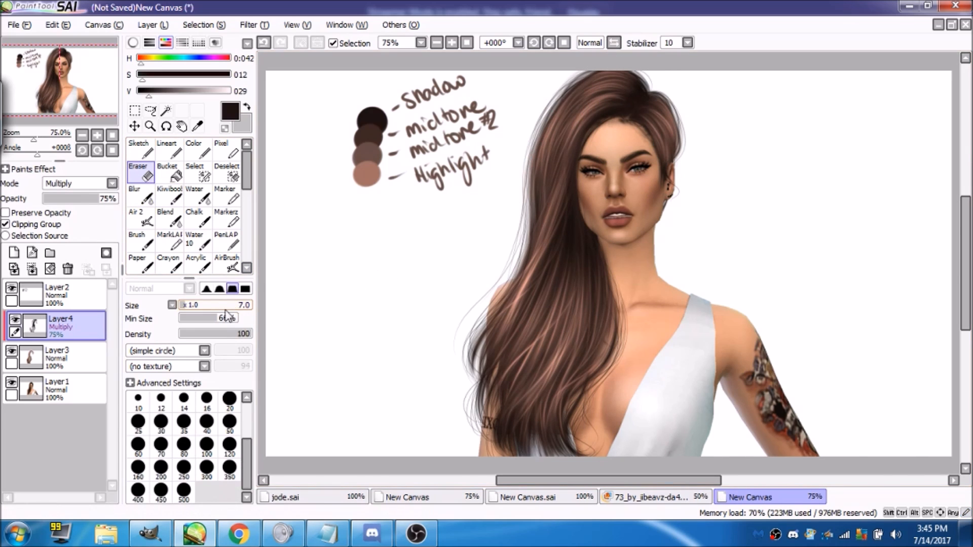
{"action": "left_click_drag", "start_coordinate": [243, 338], "coordinate": [230, 338]}
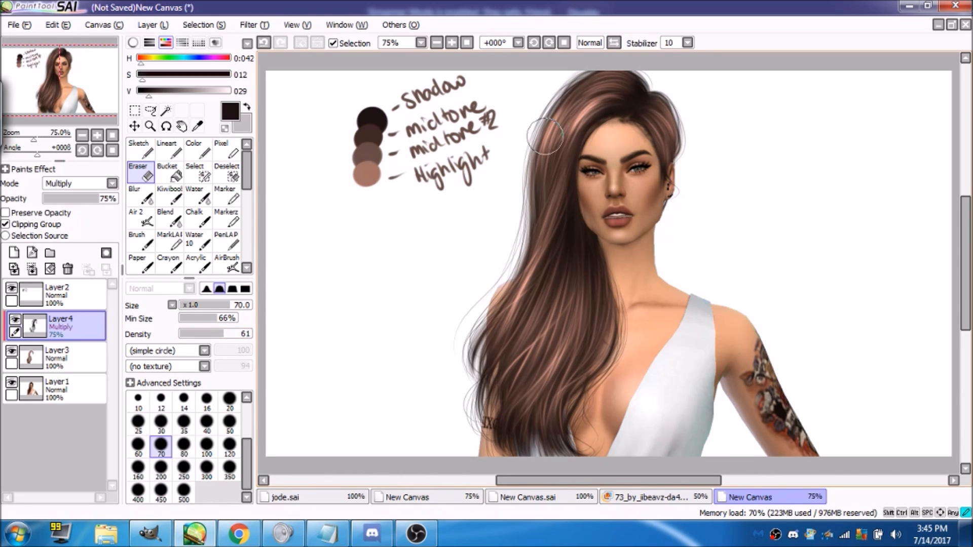
{"action": "mouse_move", "coordinate": [563, 138]}
{"action": "left_mouse_down"}
{"action": "mouse_move", "coordinate": [541, 149]}
{"action": "mouse_move", "coordinate": [544, 169]}
{"action": "left_mouse_up"}
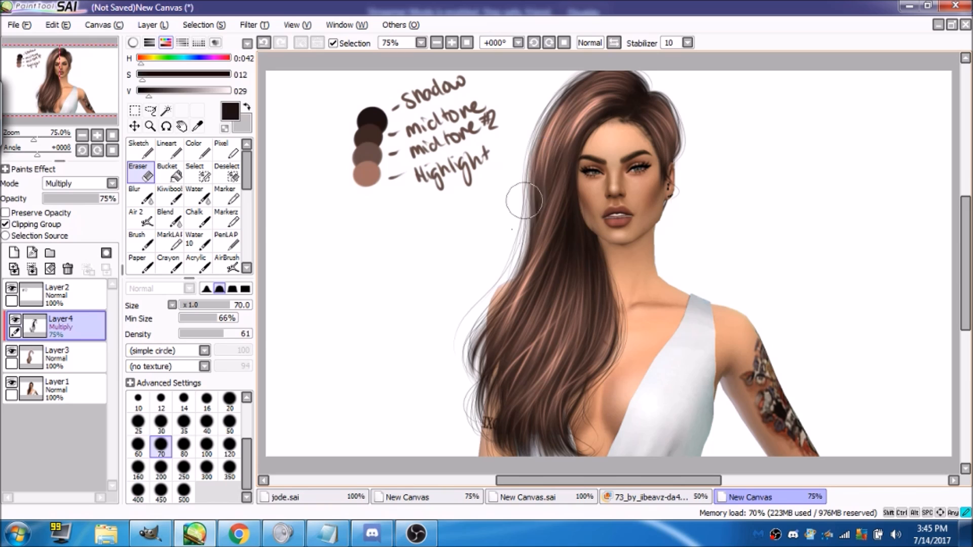
{"action": "mouse_move", "coordinate": [560, 121]}
{"action": "left_mouse_down"}
{"action": "mouse_move", "coordinate": [557, 108]}
{"action": "mouse_move", "coordinate": [604, 79]}
{"action": "left_mouse_up"}
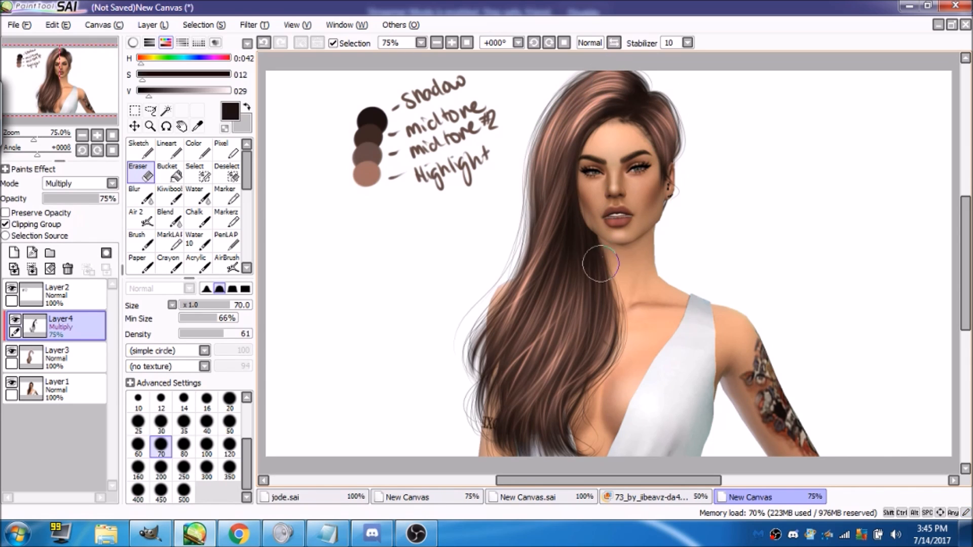
{"action": "mouse_move", "coordinate": [558, 291]}
{"action": "left_mouse_down"}
{"action": "mouse_move", "coordinate": [530, 365]}
{"action": "mouse_move", "coordinate": [568, 273]}
{"action": "mouse_move", "coordinate": [537, 373]}
{"action": "mouse_move", "coordinate": [512, 405]}
{"action": "mouse_move", "coordinate": [517, 421]}
{"action": "mouse_move", "coordinate": [538, 325]}
{"action": "mouse_move", "coordinate": [506, 394]}
{"action": "left_mouse_up"}
{"action": "mouse_move", "coordinate": [589, 288]}
{"action": "left_mouse_down"}
{"action": "mouse_move", "coordinate": [544, 406]}
{"action": "mouse_move", "coordinate": [561, 387]}
{"action": "left_mouse_up"}
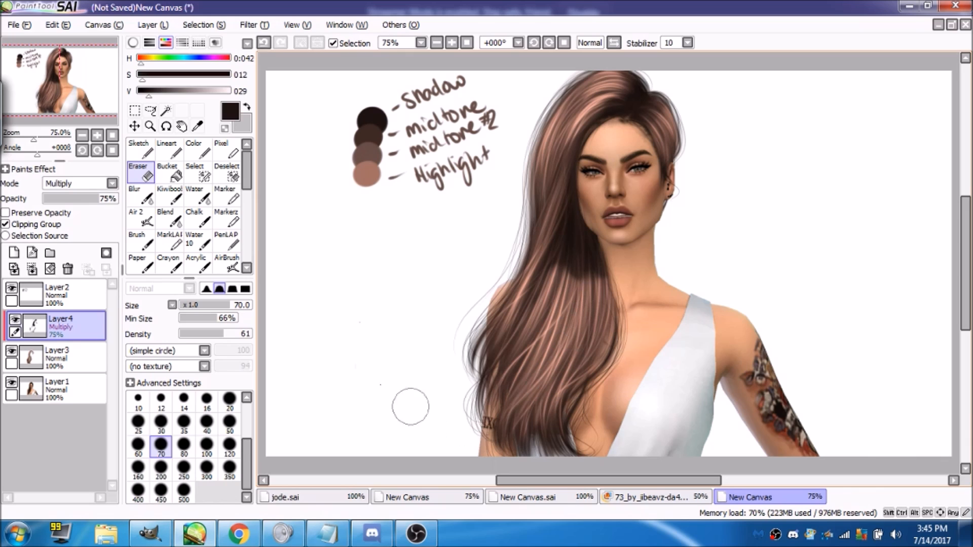
- Smooth the erased shadow edges in the hair beside the neck and at the crown with the Blur brush
{"action": "left_click", "coordinate": [142, 195]}
{"action": "mouse_move", "coordinate": [567, 256]}
{"action": "left_mouse_down"}
{"action": "mouse_move", "coordinate": [531, 322]}
{"action": "mouse_move", "coordinate": [582, 276]}
{"action": "left_mouse_up"}
{"action": "left_click_drag", "start_coordinate": [633, 73], "coordinate": [618, 73]}
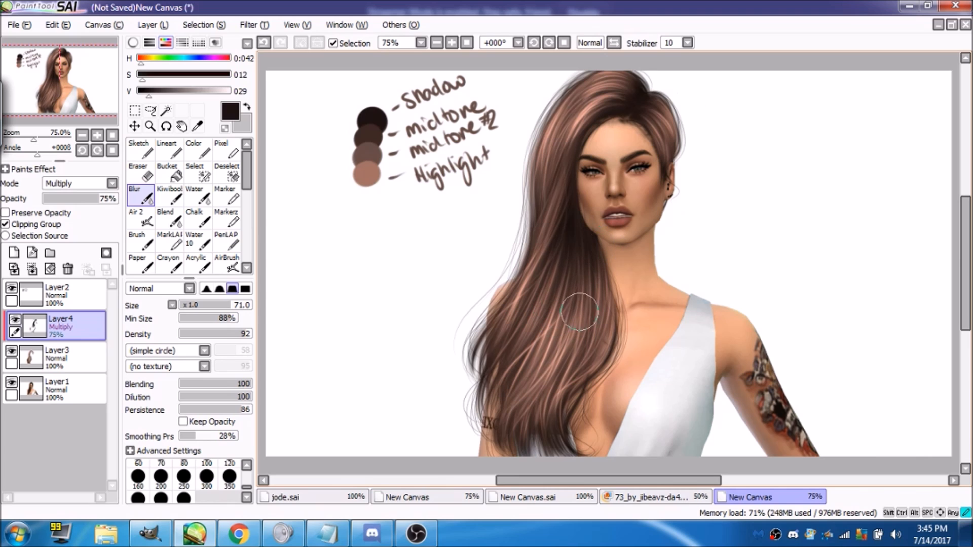
- Set the Multiply shading layer's opacity to 88% and merge it down into Layer3
{"action": "mouse_move", "coordinate": [82, 195]}
{"action": "left_mouse_down"}
{"action": "mouse_move", "coordinate": [28, 205]}
{"action": "mouse_move", "coordinate": [118, 199]}
{"action": "left_mouse_up"}
{"action": "key", "text": "e"}
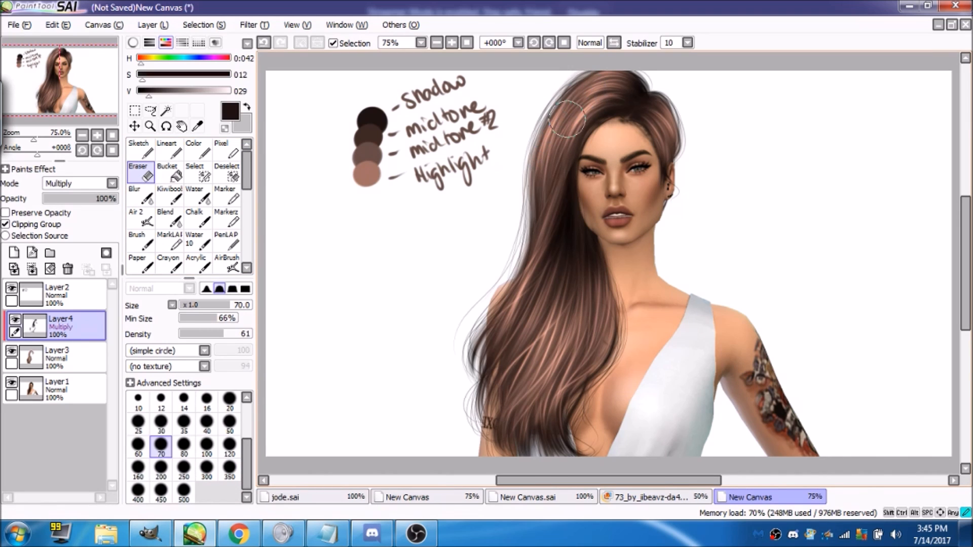
{"action": "mouse_move", "coordinate": [105, 201]}
{"action": "left_mouse_down"}
{"action": "mouse_move", "coordinate": [119, 212]}
{"action": "mouse_move", "coordinate": [113, 220]}
{"action": "left_mouse_up"}
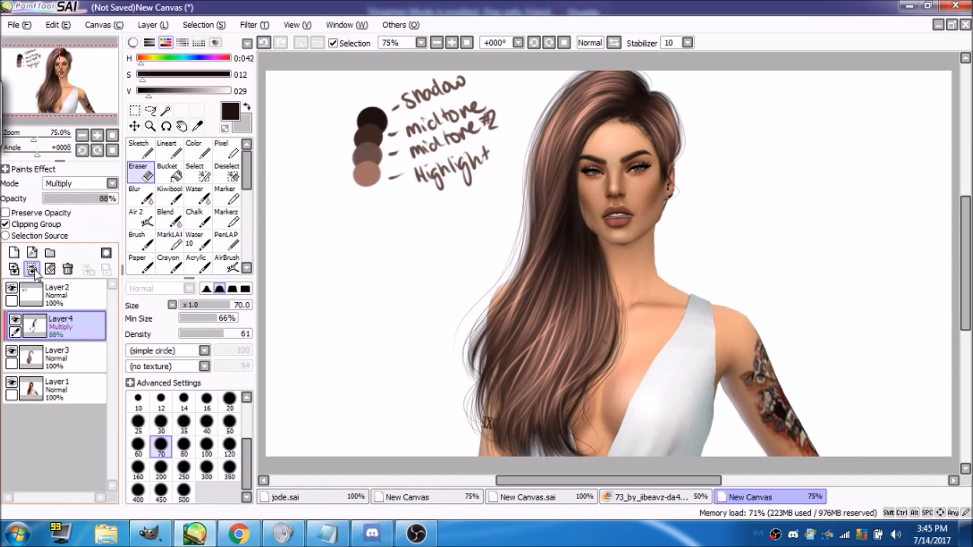
{"action": "left_click", "coordinate": [33, 269]}
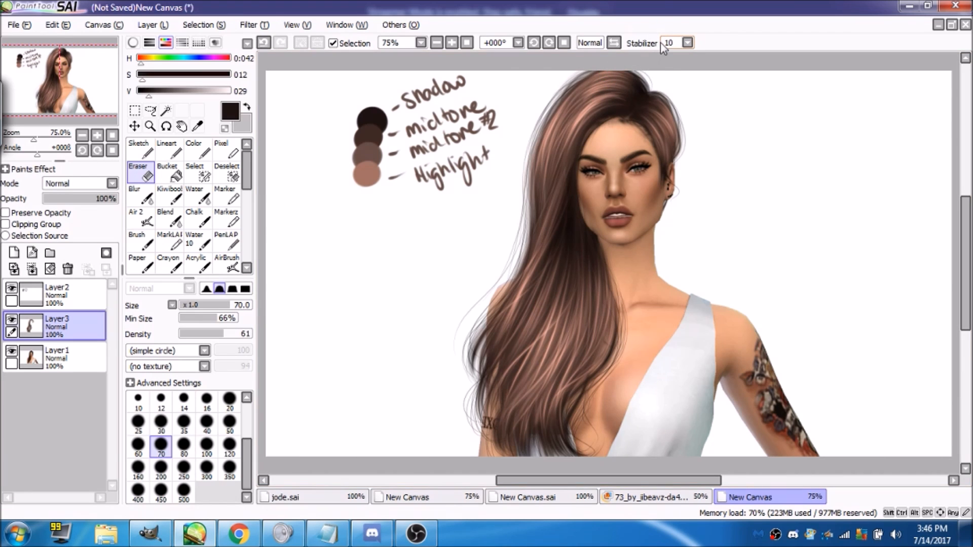
- Sample the Highlight swatch colour and add a new layer above Layer3
{"action": "left_click", "coordinate": [452, 43]}
{"action": "left_click", "coordinate": [452, 43]}
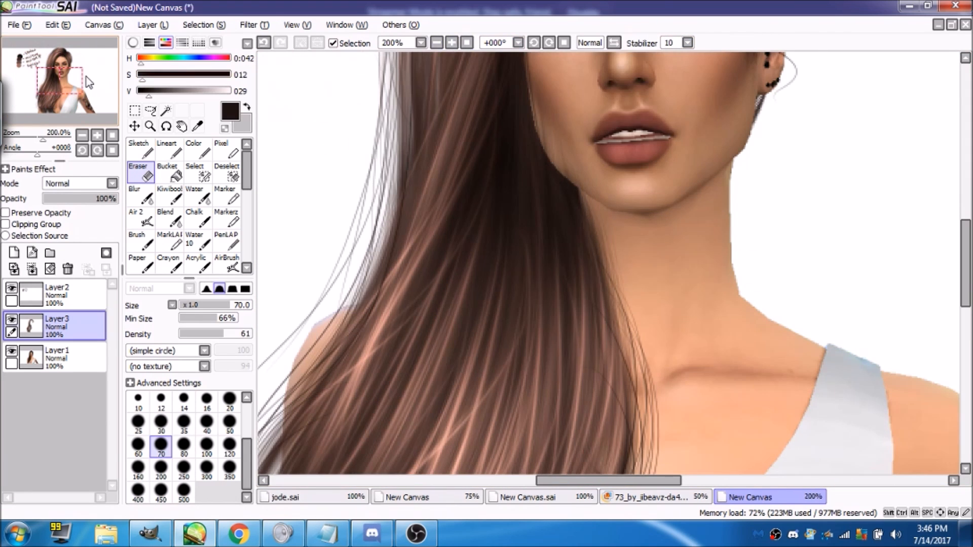
{"action": "left_click_drag", "start_coordinate": [89, 82], "coordinate": [86, 54]}
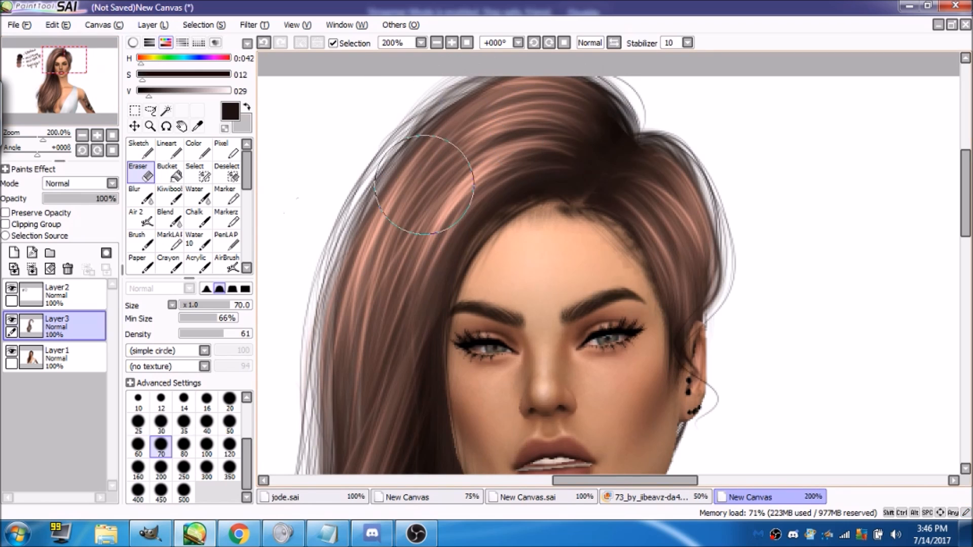
{"action": "left_click_drag", "start_coordinate": [102, 75], "coordinate": [58, 75]}
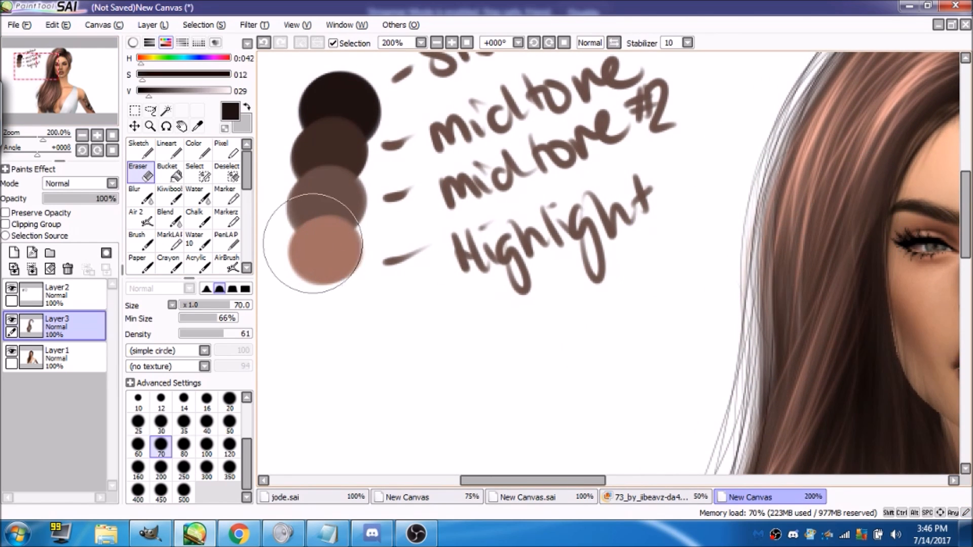
{"action": "right_click", "coordinate": [319, 256]}
{"action": "left_click_drag", "start_coordinate": [84, 76], "coordinate": [109, 75]}
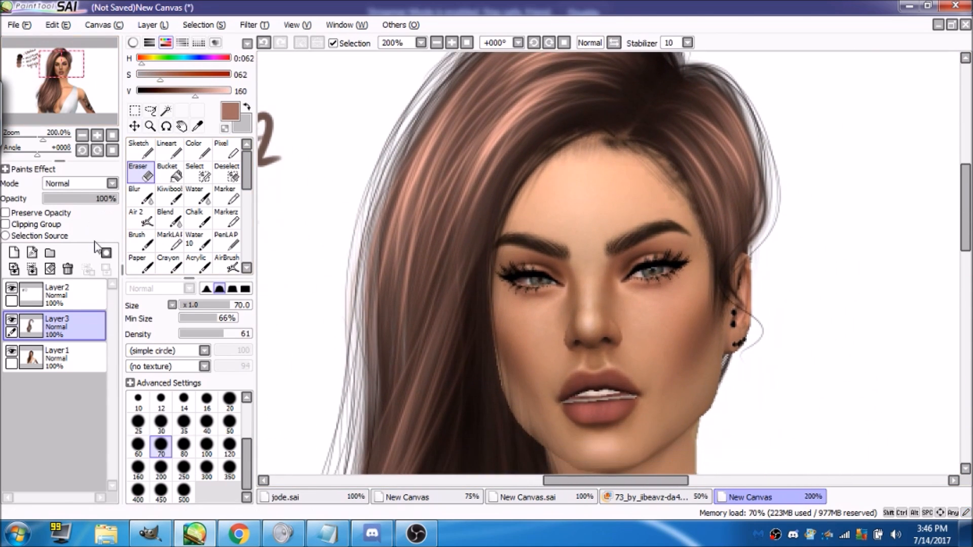
{"action": "mouse_move", "coordinate": [105, 85]}
{"action": "left_mouse_down"}
{"action": "mouse_move", "coordinate": [87, 80]}
{"action": "mouse_move", "coordinate": [108, 80]}
{"action": "left_mouse_up"}
{"action": "left_click", "coordinate": [14, 253]}
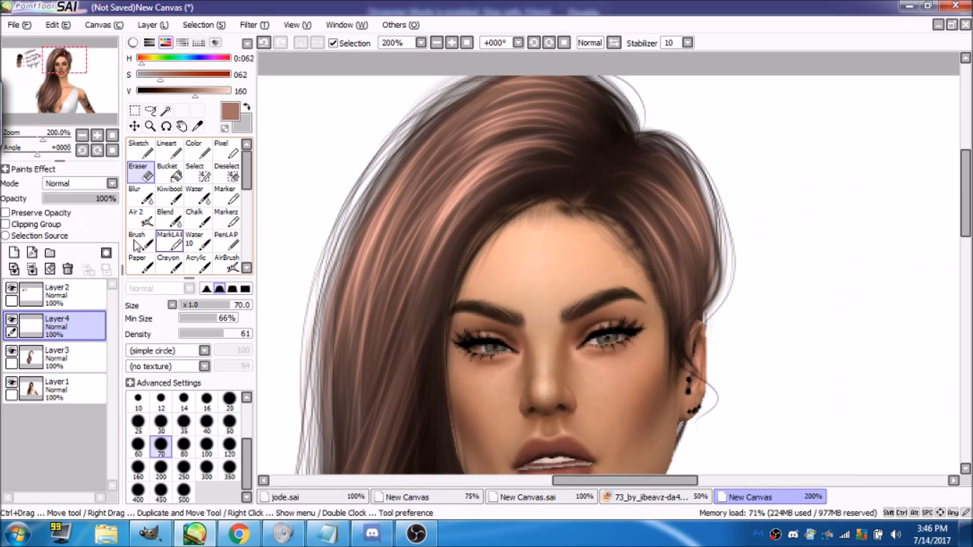
- Set the Air 2 brush to size 1 and undo the thin test strokes drawn beside the hair
{"action": "left_click", "coordinate": [140, 218]}
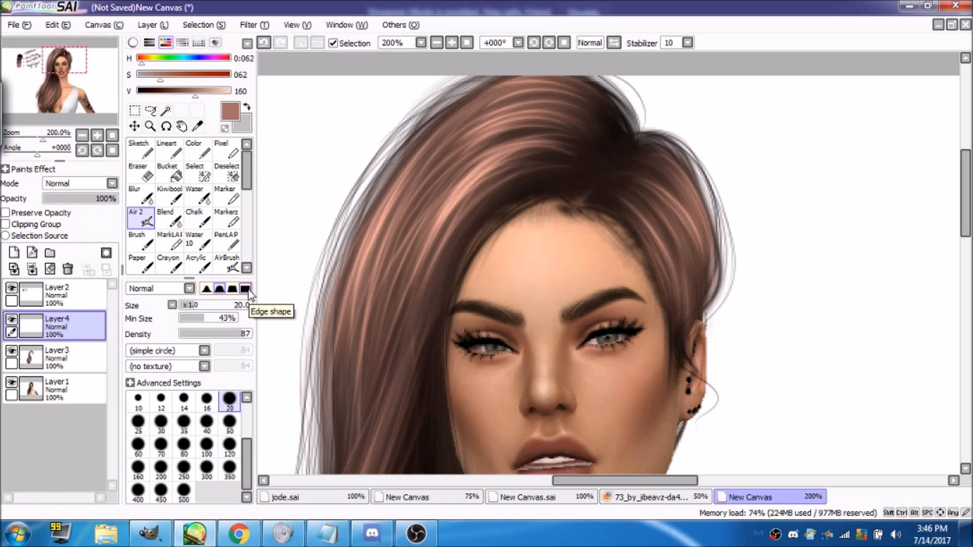
{"action": "left_click_drag", "start_coordinate": [191, 305], "coordinate": [178, 305]}
{"action": "mouse_move", "coordinate": [307, 112]}
{"action": "left_mouse_down"}
{"action": "mouse_move", "coordinate": [297, 179]}
{"action": "mouse_move", "coordinate": [258, 271]}
{"action": "mouse_move", "coordinate": [278, 307]}
{"action": "left_mouse_up"}
{"action": "left_click_drag", "start_coordinate": [294, 254], "coordinate": [351, 232]}
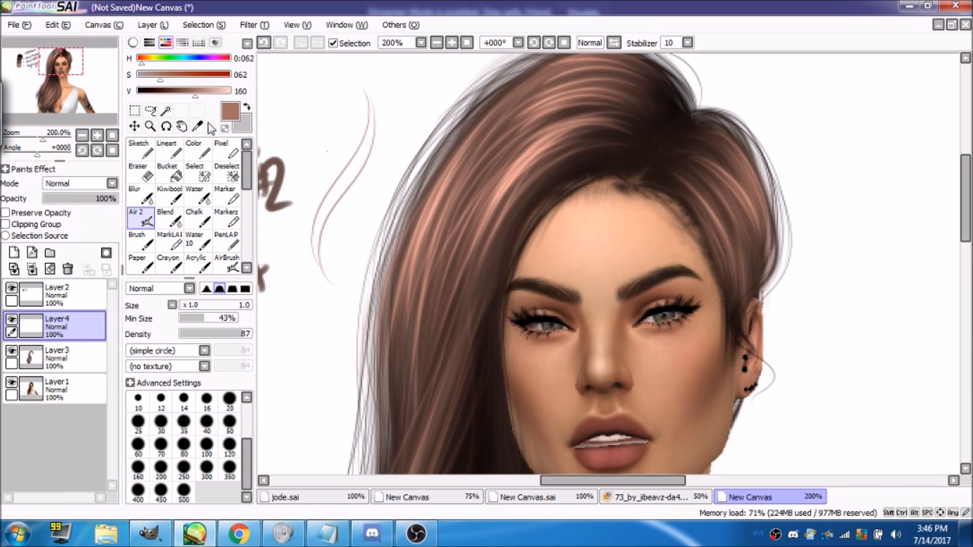
{"action": "left_click", "coordinate": [263, 43]}
{"action": "left_click", "coordinate": [263, 44]}
- Try the textured Brush at size 21 on the blank canvas beside the hair and undo the stroke
{"action": "left_click", "coordinate": [139, 241]}
{"action": "left_click", "coordinate": [141, 218]}
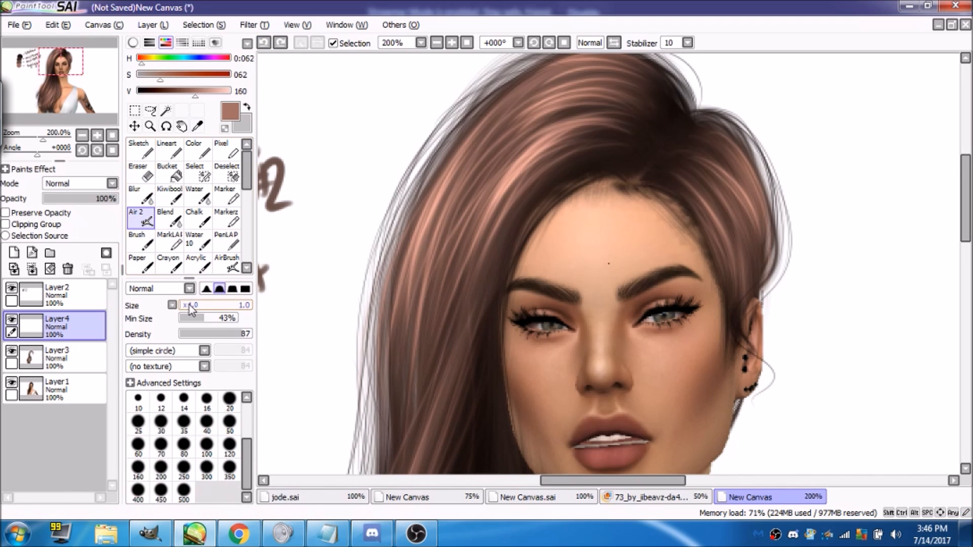
{"action": "left_click", "coordinate": [148, 234]}
{"action": "left_click_drag", "start_coordinate": [190, 308], "coordinate": [199, 308]}
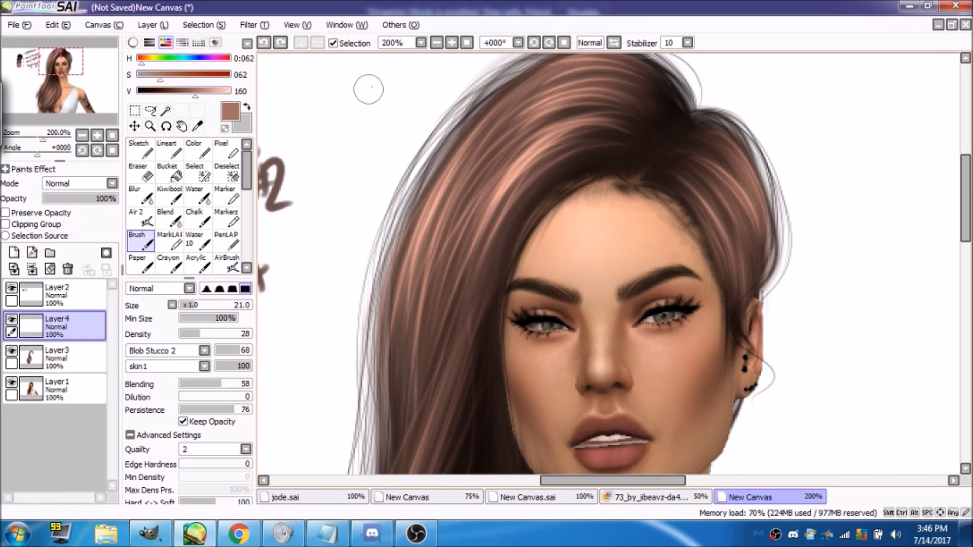
{"action": "left_click_drag", "start_coordinate": [375, 83], "coordinate": [350, 261]}
{"action": "left_click", "coordinate": [263, 44]}
- Test the Brush with a simple circle shape and no texture beside the hair, undo the strokes and return to Air 2
{"action": "left_click", "coordinate": [204, 350]}
{"action": "scroll", "coordinate": [178, 375], "scroll_direction": "up", "scroll_amount": 2}
{"action": "left_click", "coordinate": [184, 364]}
{"action": "left_click", "coordinate": [184, 365]}
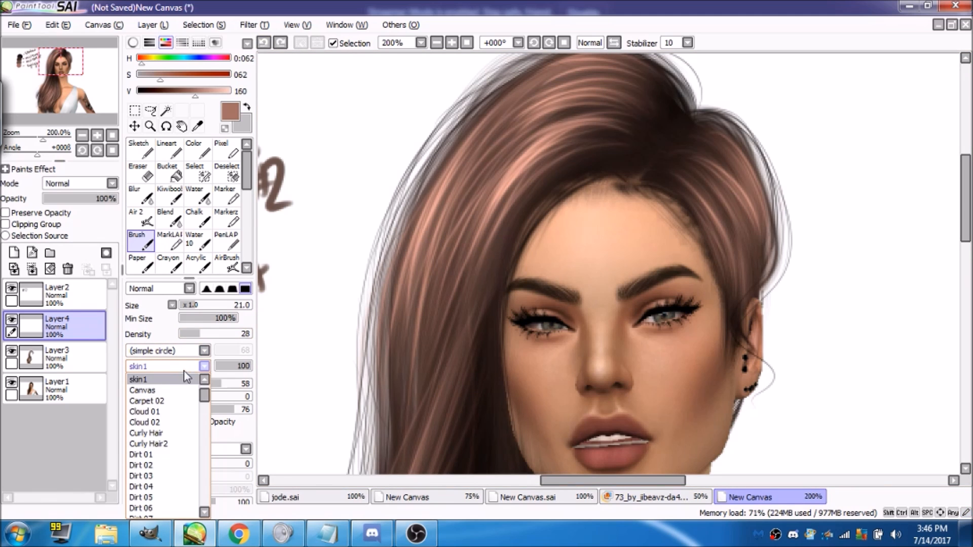
{"action": "scroll", "coordinate": [167, 405], "scroll_direction": "up", "scroll_amount": 3}
{"action": "left_click", "coordinate": [167, 373]}
{"action": "left_click_drag", "start_coordinate": [361, 73], "coordinate": [355, 271]}
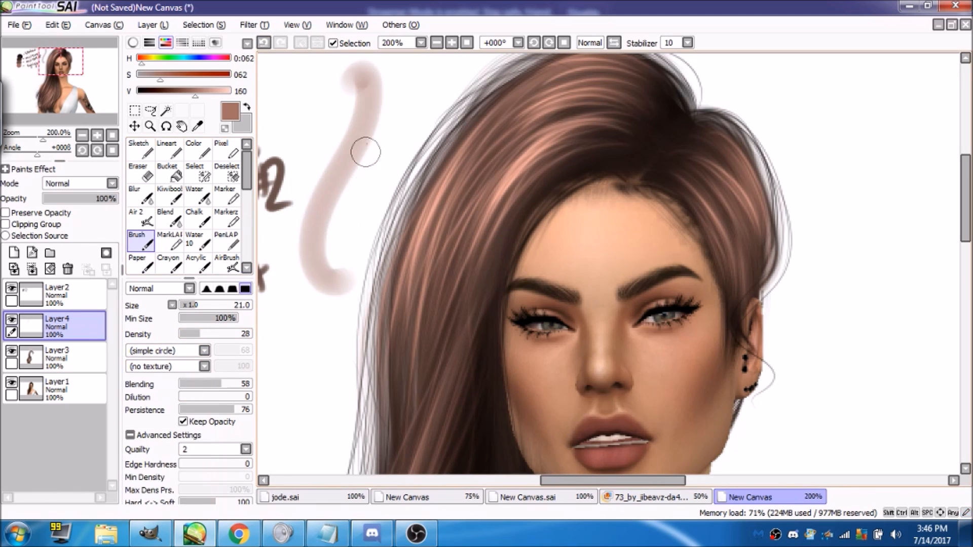
{"action": "left_click_drag", "start_coordinate": [363, 84], "coordinate": [354, 271]}
{"action": "left_click_drag", "start_coordinate": [365, 108], "coordinate": [355, 271]}
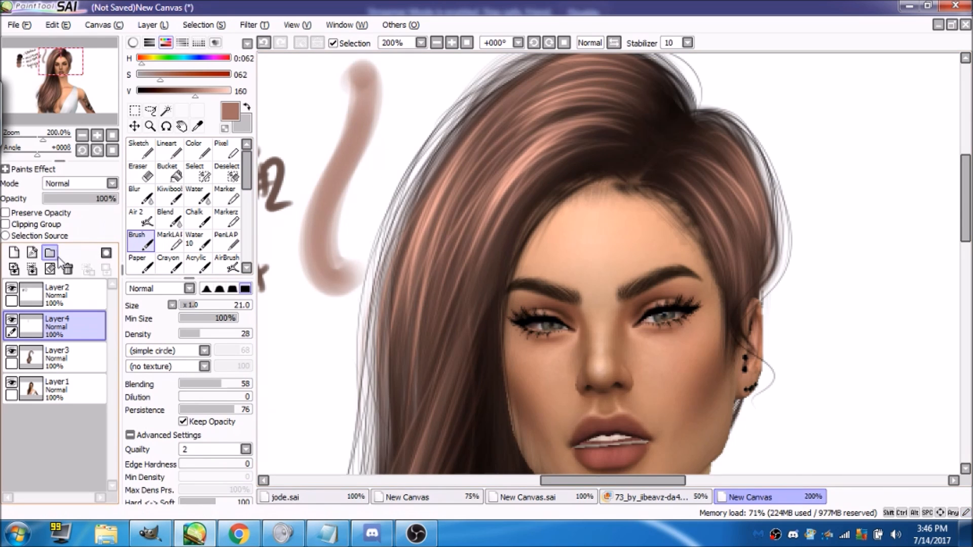
{"action": "key", "text": "ctrl+z"}
{"action": "left_click", "coordinate": [141, 219]}
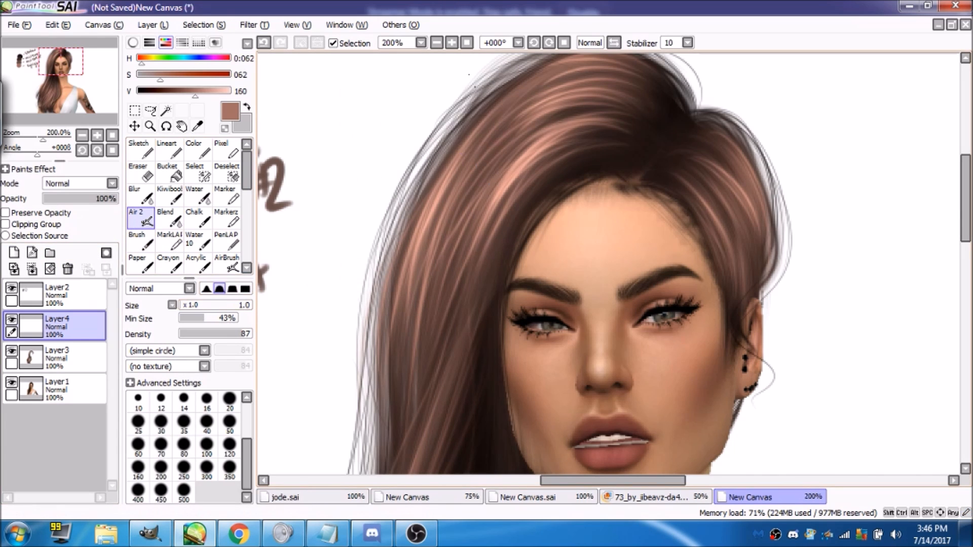
- Paint fine highlight strands from the parting down toward the temple on the shorter side of the hair
{"action": "mouse_move", "coordinate": [61, 62]}
{"action": "left_mouse_down"}
{"action": "mouse_move", "coordinate": [70, 59]}
{"action": "mouse_move", "coordinate": [73, 76]}
{"action": "left_mouse_up"}
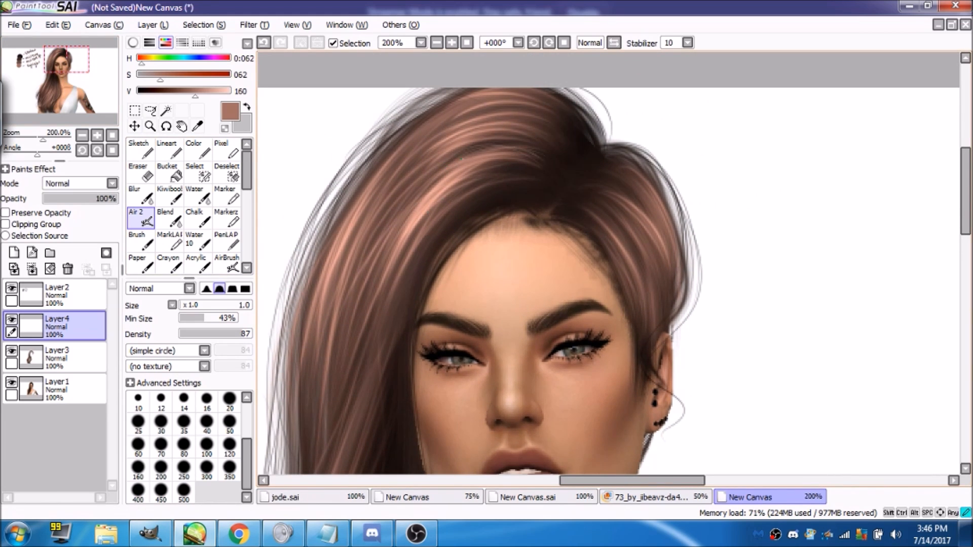
{"action": "left_click", "coordinate": [448, 40]}
{"action": "left_click_drag", "start_coordinate": [85, 74], "coordinate": [89, 69]}
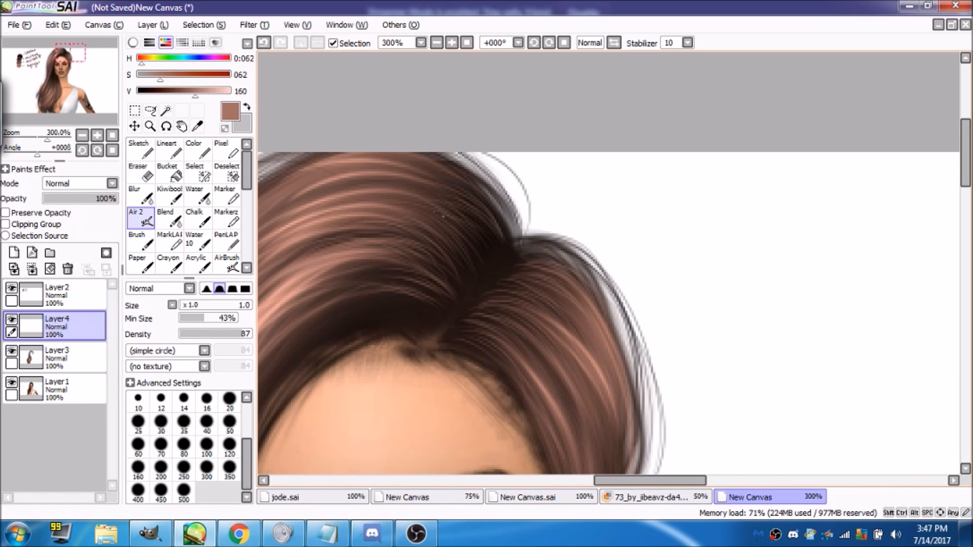
{"action": "left_click_drag", "start_coordinate": [107, 103], "coordinate": [96, 103]}
{"action": "left_click_drag", "start_coordinate": [428, 154], "coordinate": [475, 227]}
{"action": "left_click_drag", "start_coordinate": [434, 174], "coordinate": [460, 210]}
{"action": "left_click_drag", "start_coordinate": [415, 160], "coordinate": [485, 277]}
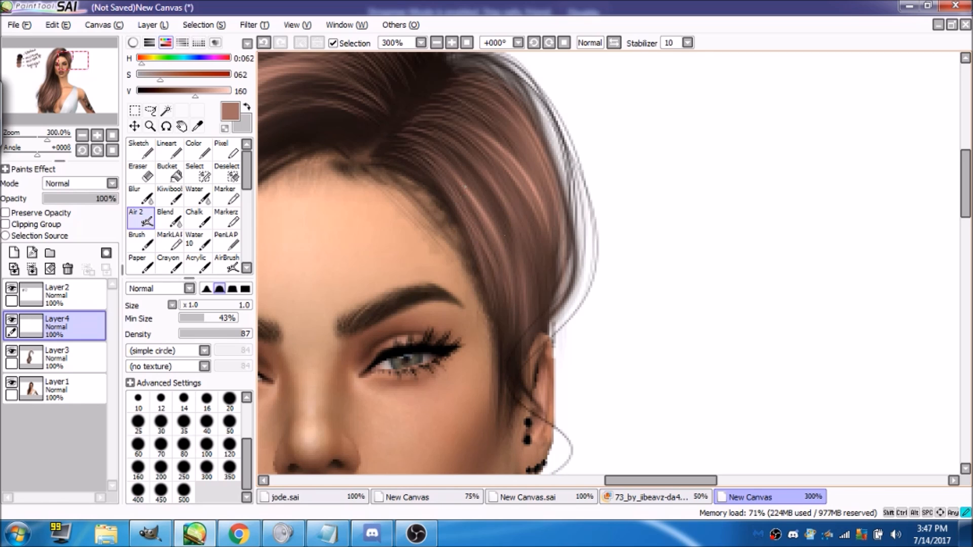
{"action": "mouse_move", "coordinate": [395, 159]}
{"action": "left_mouse_down"}
{"action": "mouse_move", "coordinate": [439, 195]}
{"action": "mouse_move", "coordinate": [423, 177]}
{"action": "mouse_move", "coordinate": [495, 205]}
{"action": "left_mouse_up"}
{"action": "mouse_move", "coordinate": [464, 170]}
{"action": "left_mouse_down"}
{"action": "mouse_move", "coordinate": [516, 243]}
{"action": "mouse_move", "coordinate": [514, 296]}
{"action": "left_mouse_up"}
{"action": "left_click_drag", "start_coordinate": [501, 223], "coordinate": [512, 256]}
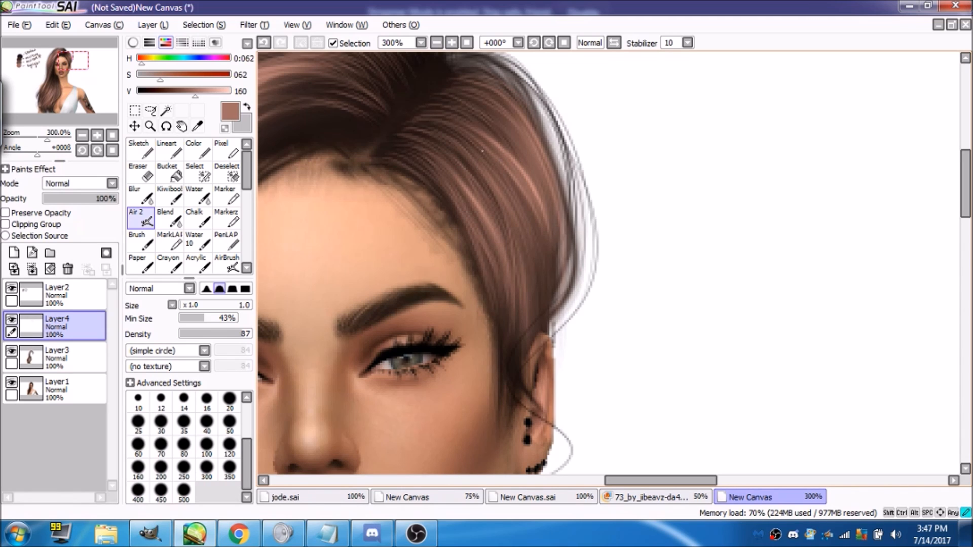
- Extend fine highlight strands down the shorter side of the hair to the tapered lock in front of the ear
{"action": "left_click_drag", "start_coordinate": [542, 228], "coordinate": [551, 301]}
{"action": "left_click_drag", "start_coordinate": [535, 227], "coordinate": [541, 300]}
{"action": "mouse_move", "coordinate": [530, 244]}
{"action": "left_mouse_down"}
{"action": "mouse_move", "coordinate": [533, 297]}
{"action": "mouse_move", "coordinate": [512, 398]}
{"action": "left_mouse_up"}
{"action": "mouse_move", "coordinate": [501, 304]}
{"action": "left_mouse_down"}
{"action": "mouse_move", "coordinate": [505, 394]}
{"action": "mouse_move", "coordinate": [517, 406]}
{"action": "left_mouse_up"}
{"action": "left_click_drag", "start_coordinate": [501, 328], "coordinate": [503, 374]}
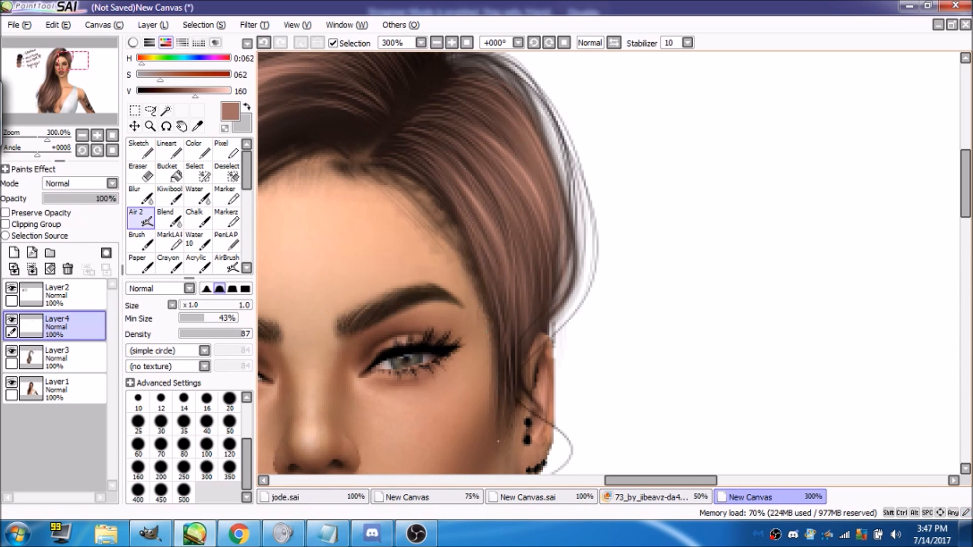
{"action": "left_click_drag", "start_coordinate": [470, 250], "coordinate": [504, 421]}
{"action": "left_click_drag", "start_coordinate": [506, 317], "coordinate": [512, 406]}
- Add short fine highlight strands over the upper curve of the hair on the shorter side of the parting
{"action": "left_click", "coordinate": [76, 55]}
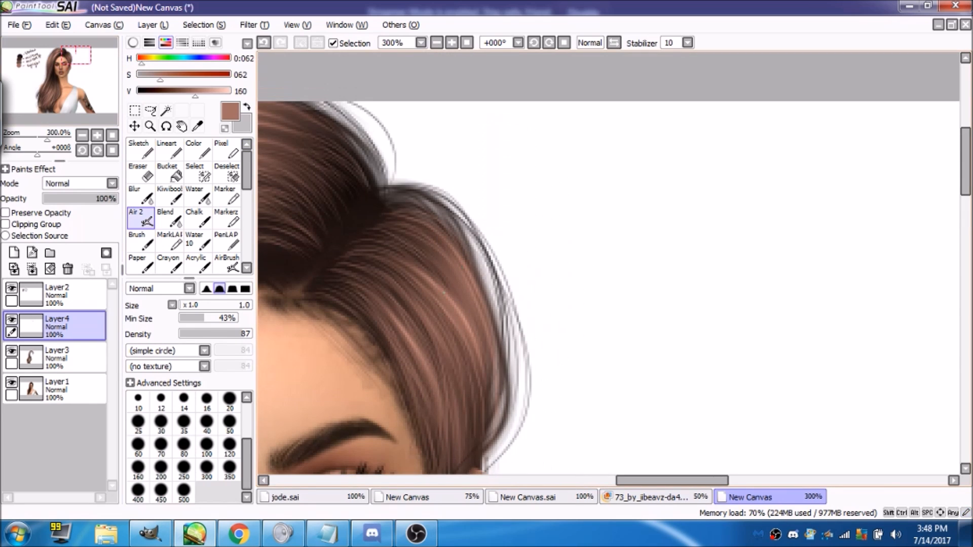
{"action": "left_click_drag", "start_coordinate": [428, 263], "coordinate": [450, 290]}
{"action": "left_click_drag", "start_coordinate": [427, 235], "coordinate": [458, 266]}
{"action": "left_click_drag", "start_coordinate": [435, 238], "coordinate": [477, 304]}
{"action": "left_click_drag", "start_coordinate": [455, 258], "coordinate": [468, 279]}
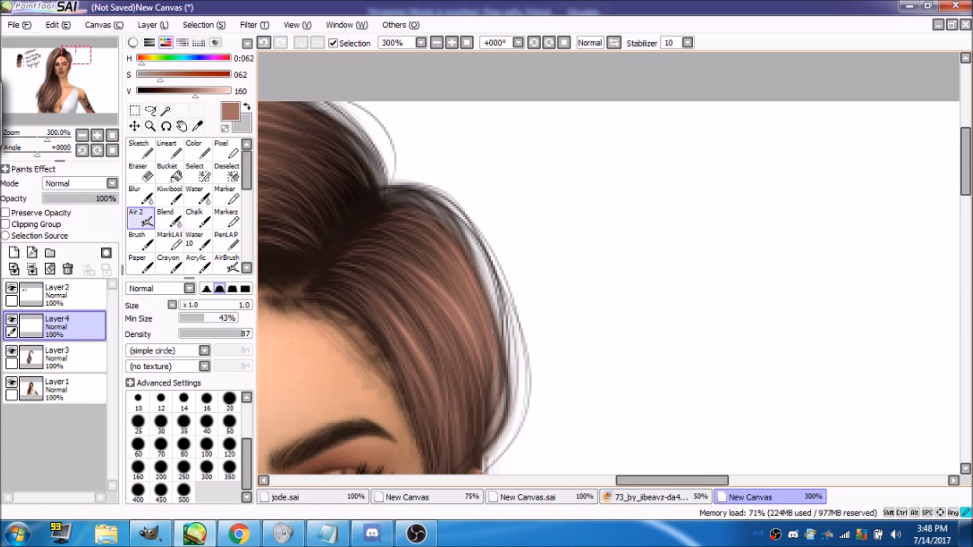
- Paint fine highlight strands curving away from the parting on the longer side of the hair
{"action": "left_click_drag", "start_coordinate": [626, 488], "coordinate": [573, 487]}
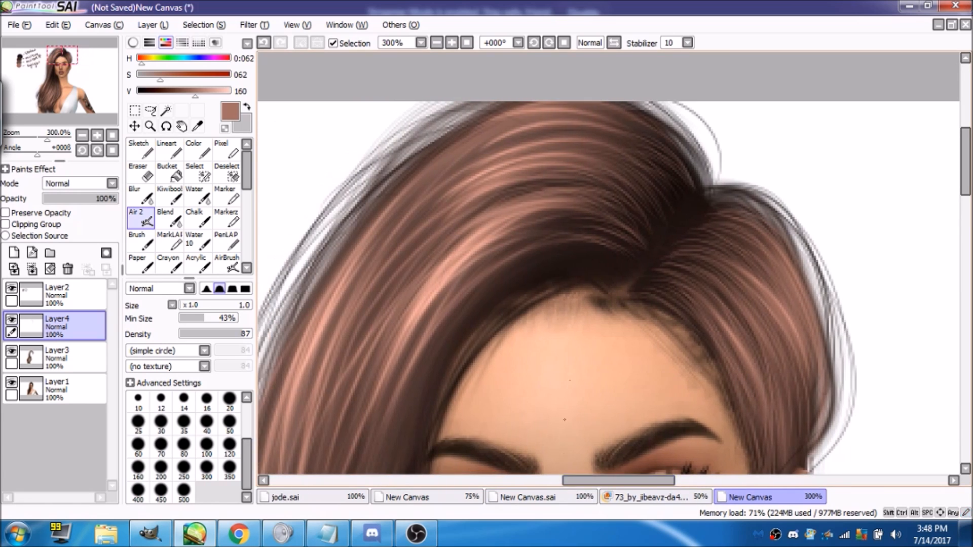
{"action": "left_click", "coordinate": [590, 43]}
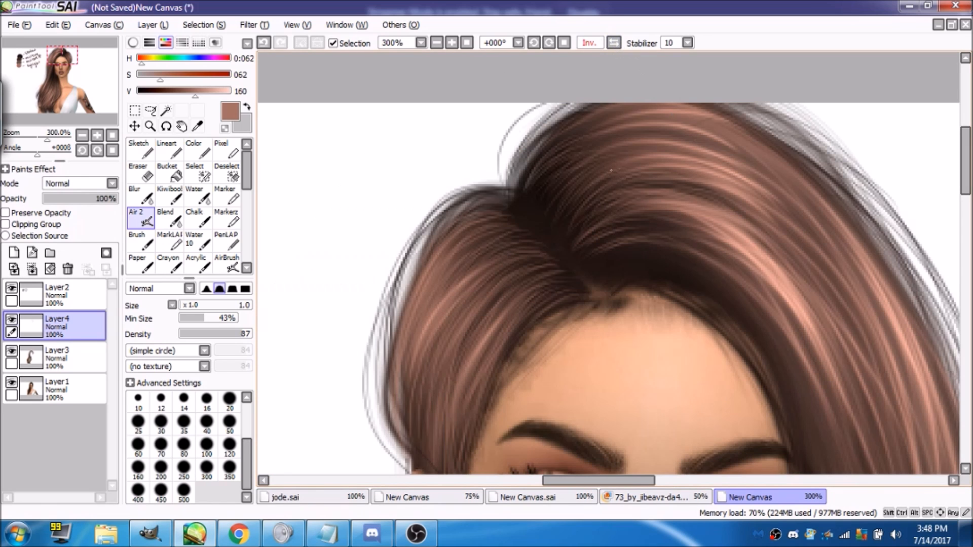
{"action": "left_click", "coordinate": [549, 43]}
{"action": "left_click_drag", "start_coordinate": [80, 82], "coordinate": [88, 76]}
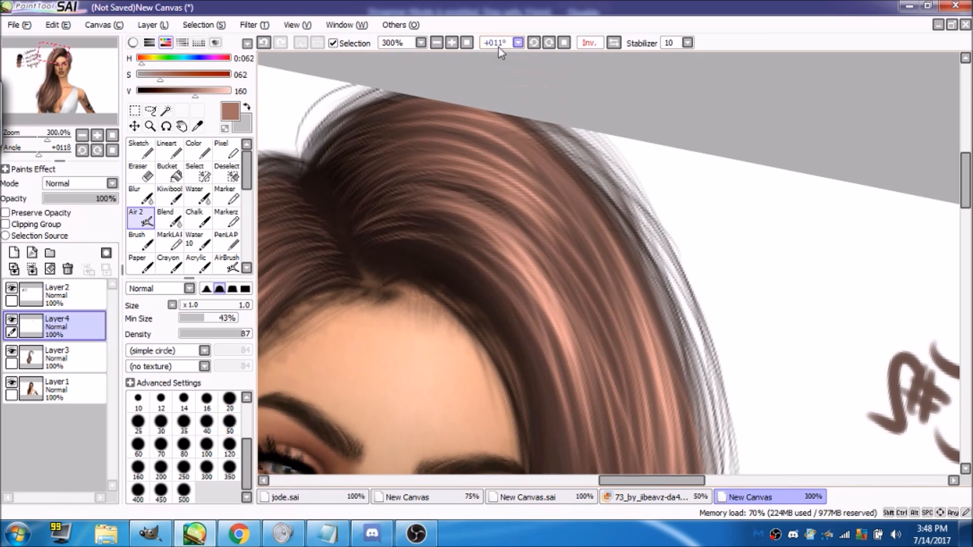
{"action": "left_click", "coordinate": [549, 43]}
{"action": "left_click", "coordinate": [549, 43]}
{"action": "left_click_drag", "start_coordinate": [450, 123], "coordinate": [494, 184]}
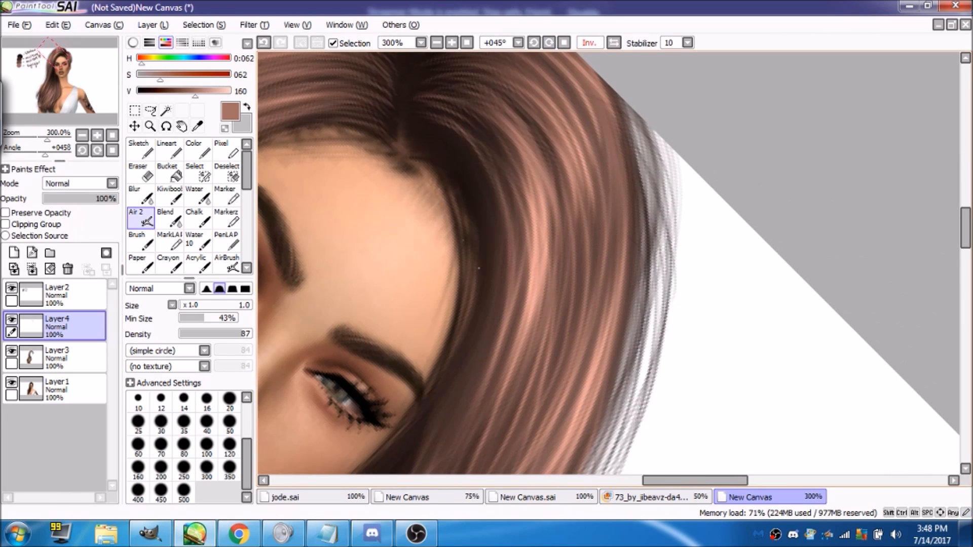
{"action": "mouse_move", "coordinate": [451, 122]}
{"action": "left_mouse_down"}
{"action": "mouse_move", "coordinate": [513, 212]}
{"action": "mouse_move", "coordinate": [500, 150]}
{"action": "mouse_move", "coordinate": [517, 178]}
{"action": "mouse_move", "coordinate": [514, 157]}
{"action": "mouse_move", "coordinate": [512, 190]}
{"action": "left_mouse_up"}
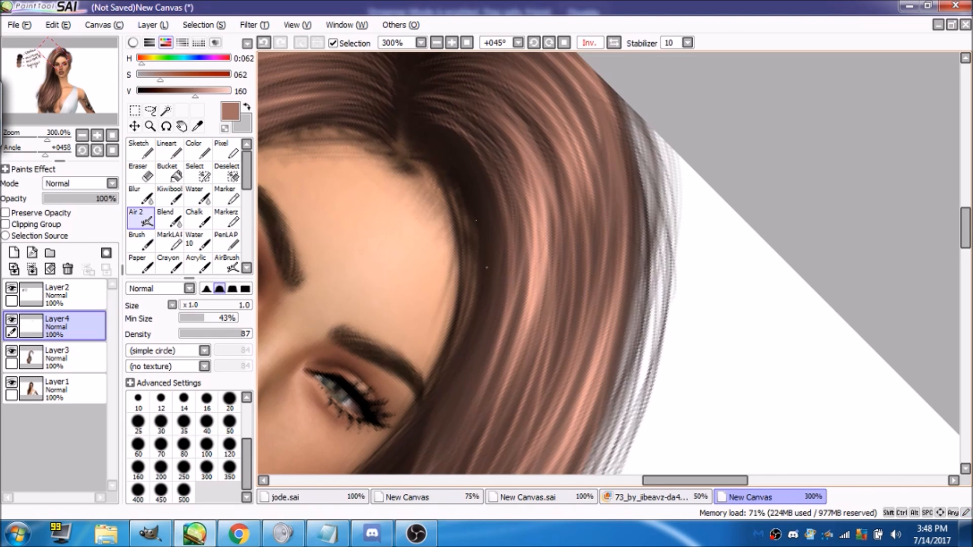
- Layer fine highlight strands through the dark hair framing the forehead, from the parting down past the brow
{"action": "left_click_drag", "start_coordinate": [509, 229], "coordinate": [499, 367]}
{"action": "left_click_drag", "start_coordinate": [457, 132], "coordinate": [500, 217]}
{"action": "left_click_drag", "start_coordinate": [481, 161], "coordinate": [496, 315]}
{"action": "left_click_drag", "start_coordinate": [505, 223], "coordinate": [487, 355]}
{"action": "left_click_drag", "start_coordinate": [507, 250], "coordinate": [501, 317]}
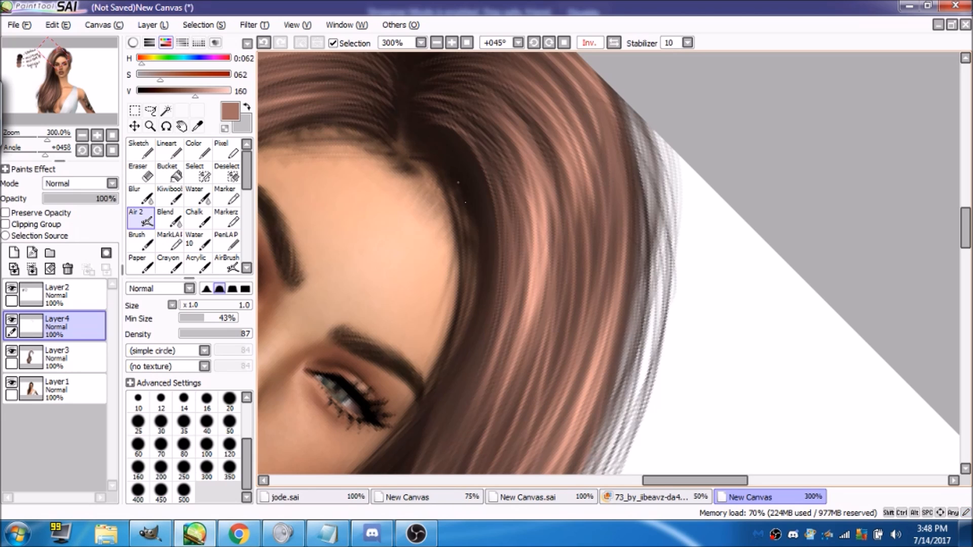
{"action": "left_click_drag", "start_coordinate": [453, 150], "coordinate": [482, 190]}
{"action": "left_click_drag", "start_coordinate": [494, 281], "coordinate": [464, 401]}
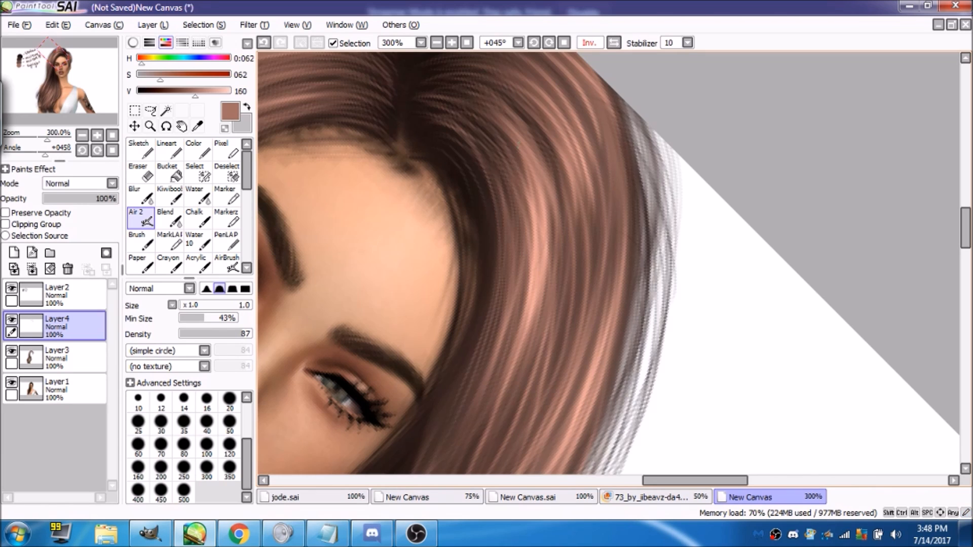
- Add fine strands within the bright crown band on the longer side and in the hair beside the outer brow
{"action": "left_click_drag", "start_coordinate": [506, 97], "coordinate": [559, 189]}
{"action": "left_click_drag", "start_coordinate": [513, 104], "coordinate": [552, 160]}
{"action": "left_click_drag", "start_coordinate": [561, 249], "coordinate": [557, 276]}
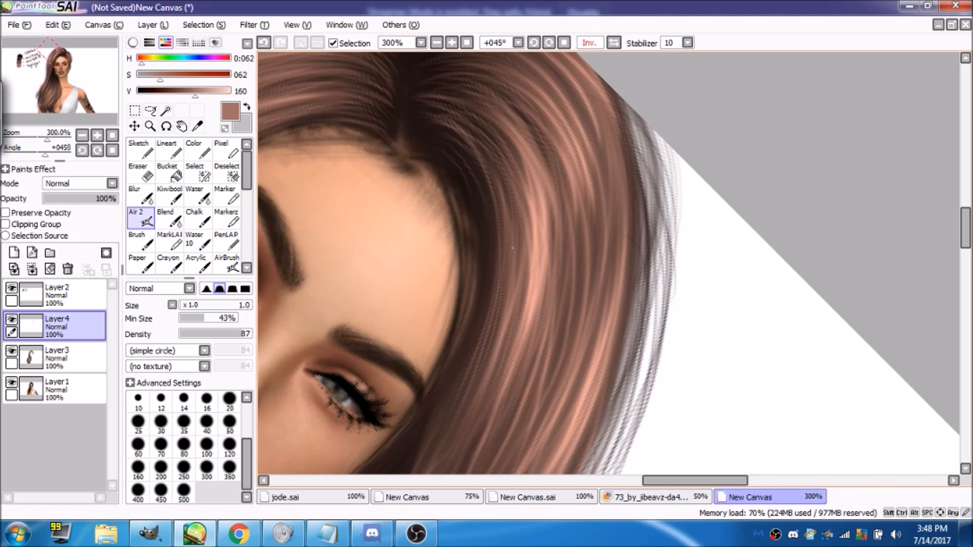
{"action": "mouse_move", "coordinate": [492, 398]}
{"action": "left_mouse_down"}
{"action": "mouse_move", "coordinate": [473, 446]}
{"action": "mouse_move", "coordinate": [451, 456]}
{"action": "left_mouse_up"}
{"action": "left_click_drag", "start_coordinate": [498, 326], "coordinate": [455, 434]}
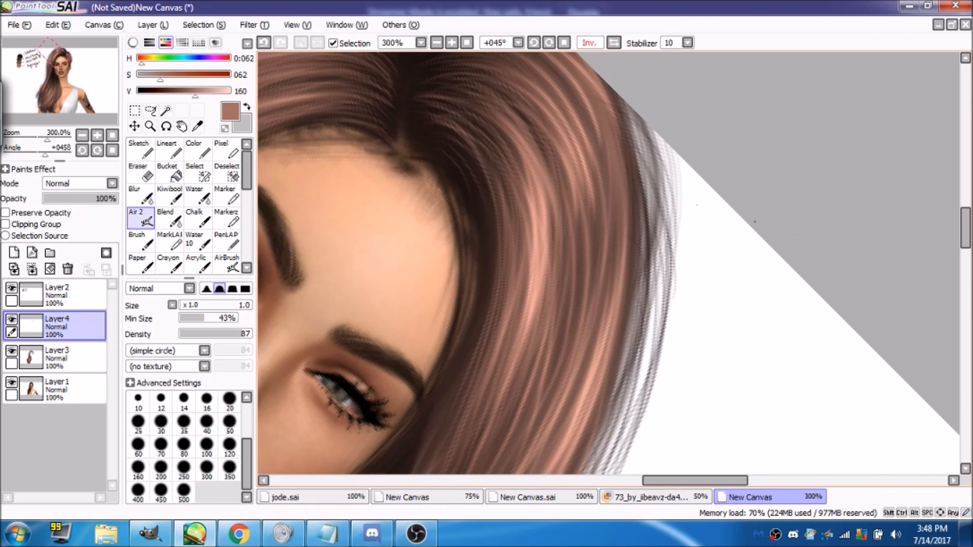
- Paint fine highlight strands over the top of the crown and down the outer edge of the longer side
{"action": "scroll", "coordinate": [934, 218], "scroll_direction": "up", "scroll_amount": 3}
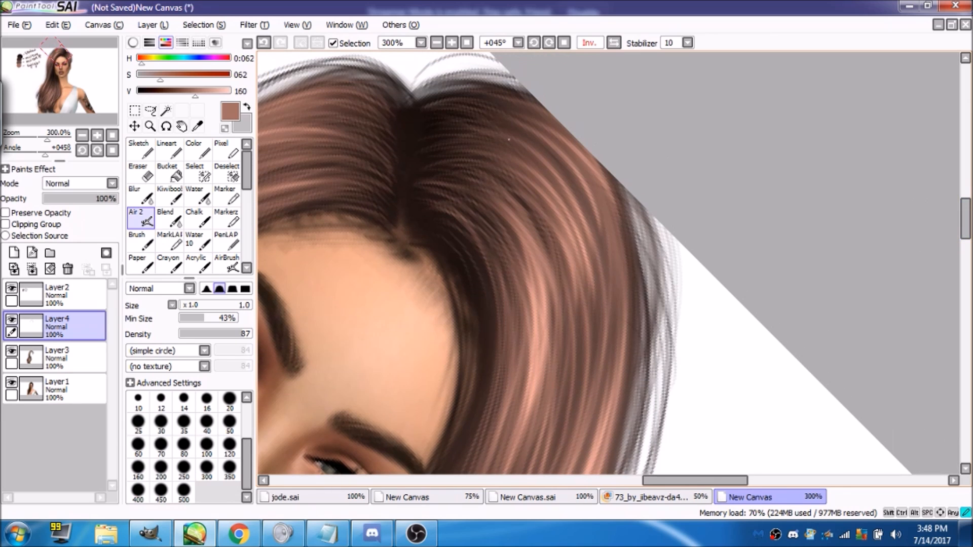
{"action": "mouse_move", "coordinate": [487, 127]}
{"action": "left_mouse_down"}
{"action": "mouse_move", "coordinate": [567, 164]}
{"action": "mouse_move", "coordinate": [573, 184]}
{"action": "mouse_move", "coordinate": [542, 132]}
{"action": "mouse_move", "coordinate": [612, 196]}
{"action": "left_mouse_up"}
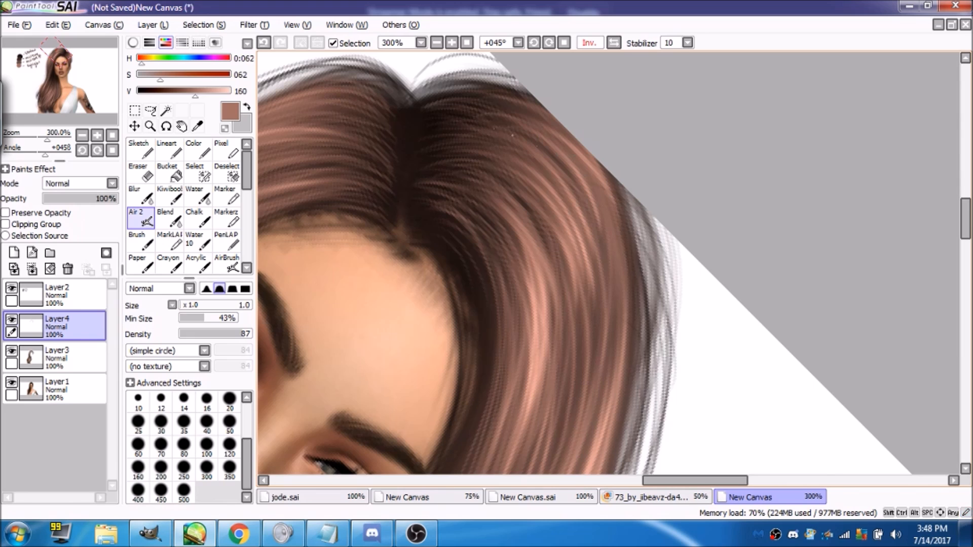
{"action": "mouse_move", "coordinate": [534, 119]}
{"action": "left_mouse_down"}
{"action": "mouse_move", "coordinate": [483, 99]}
{"action": "mouse_move", "coordinate": [544, 102]}
{"action": "left_mouse_up"}
{"action": "mouse_move", "coordinate": [626, 218]}
{"action": "left_mouse_down"}
{"action": "mouse_move", "coordinate": [637, 328]}
{"action": "mouse_move", "coordinate": [632, 303]}
{"action": "left_mouse_up"}
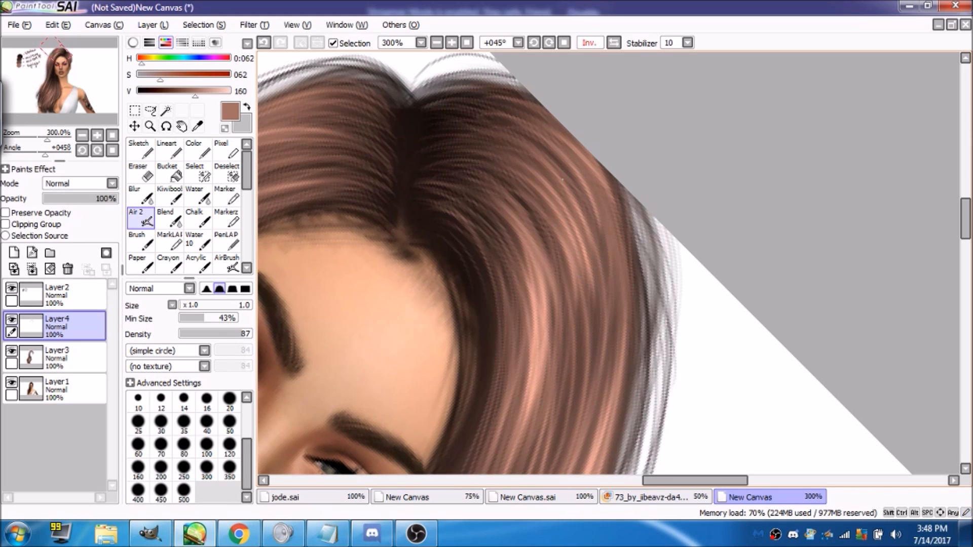
{"action": "left_click_drag", "start_coordinate": [596, 325], "coordinate": [594, 370]}
{"action": "mouse_move", "coordinate": [615, 318]}
{"action": "left_mouse_down"}
{"action": "mouse_move", "coordinate": [609, 365]}
{"action": "mouse_move", "coordinate": [612, 347]}
{"action": "left_mouse_up"}
{"action": "left_click_drag", "start_coordinate": [630, 282], "coordinate": [632, 303]}
{"action": "left_click_drag", "start_coordinate": [632, 260], "coordinate": [637, 336]}
{"action": "left_click_drag", "start_coordinate": [638, 284], "coordinate": [630, 393]}
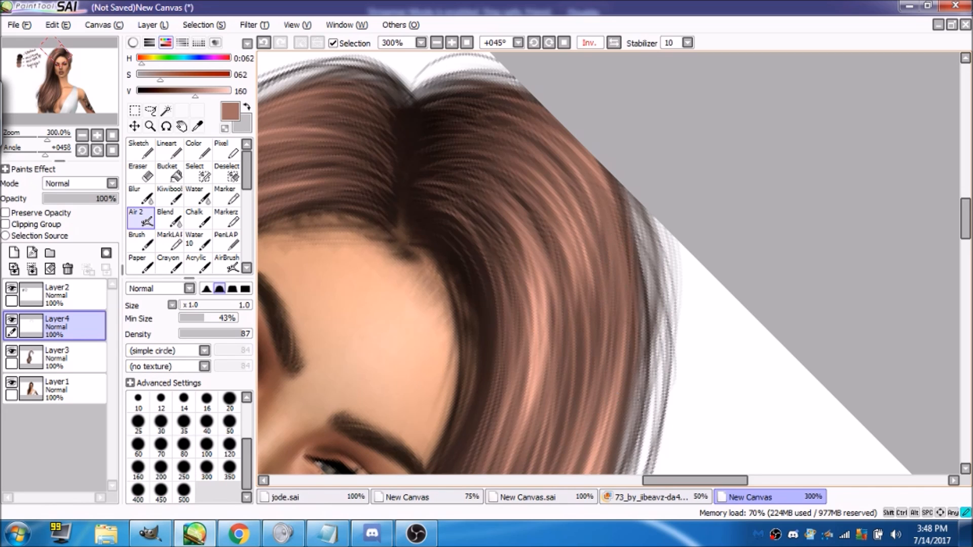
- Paint fine highlight strands down the bright band and outer edge of the hair beside the brow and eye
{"action": "left_click_drag", "start_coordinate": [968, 222], "coordinate": [967, 249]}
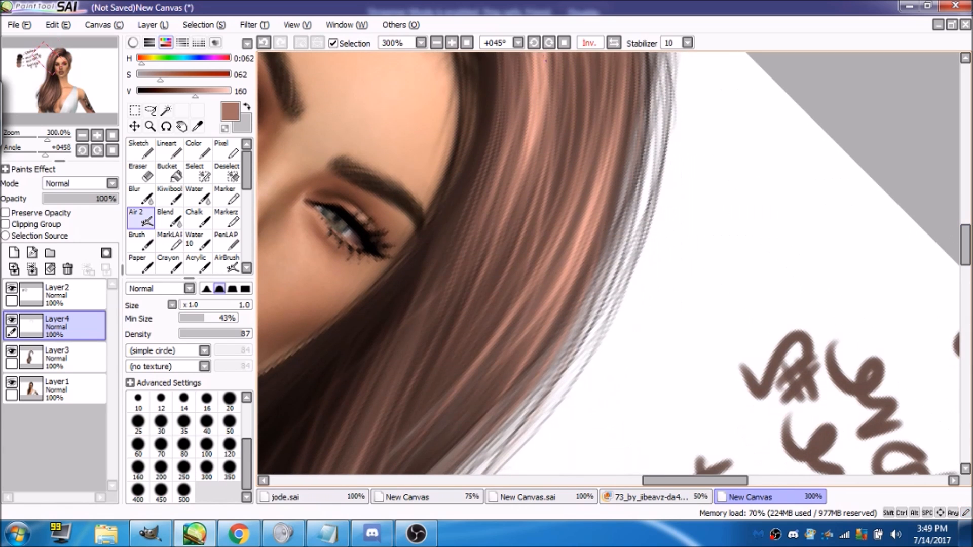
{"action": "left_click_drag", "start_coordinate": [576, 121], "coordinate": [542, 243]}
{"action": "left_click_drag", "start_coordinate": [581, 110], "coordinate": [572, 175]}
{"action": "left_click_drag", "start_coordinate": [568, 140], "coordinate": [546, 218]}
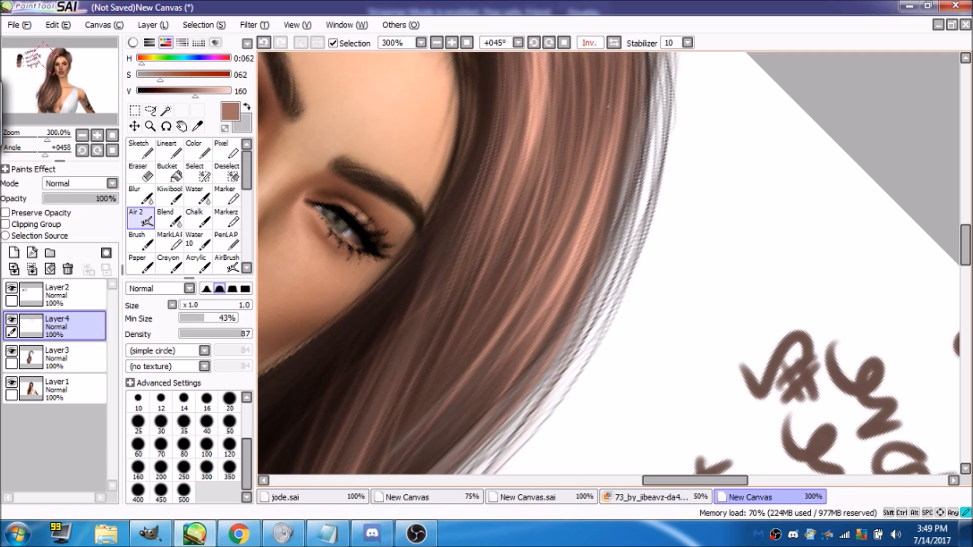
{"action": "left_click_drag", "start_coordinate": [620, 156], "coordinate": [607, 226]}
- Paint more fine highlight strands through the middle of the longer hair section, beside the cheek
{"action": "mouse_move", "coordinate": [517, 230]}
{"action": "left_mouse_down"}
{"action": "mouse_move", "coordinate": [487, 301]}
{"action": "mouse_move", "coordinate": [506, 270]}
{"action": "left_mouse_up"}
{"action": "left_click_drag", "start_coordinate": [492, 303], "coordinate": [476, 337]}
{"action": "left_click_drag", "start_coordinate": [516, 288], "coordinate": [456, 373]}
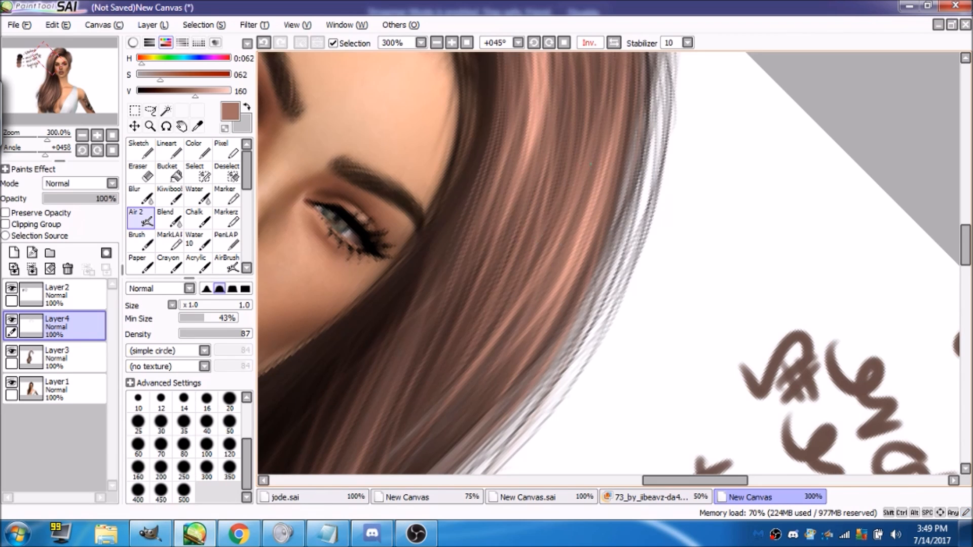
{"action": "left_click_drag", "start_coordinate": [479, 383], "coordinate": [459, 410]}
{"action": "left_click_drag", "start_coordinate": [518, 346], "coordinate": [454, 421]}
{"action": "left_click_drag", "start_coordinate": [487, 390], "coordinate": [463, 424]}
{"action": "left_click_drag", "start_coordinate": [510, 373], "coordinate": [451, 442]}
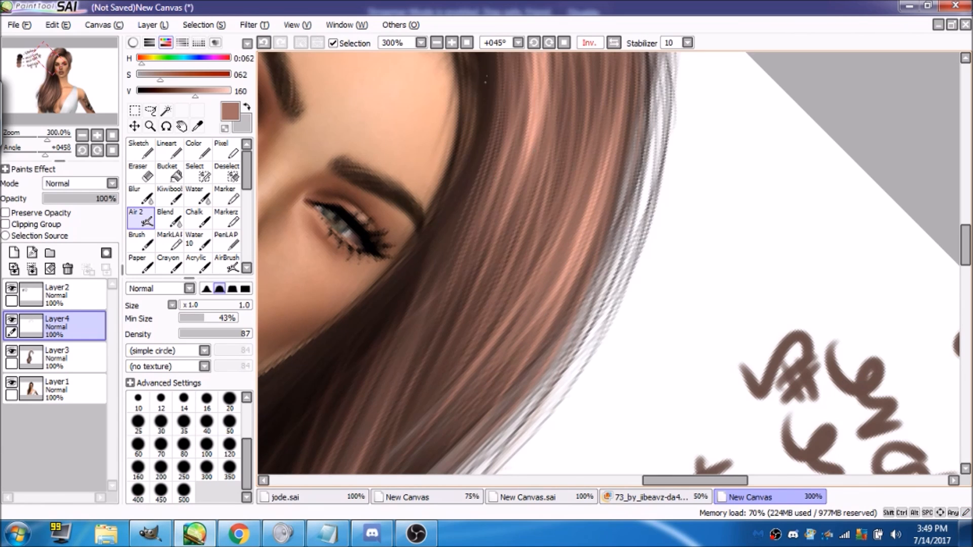
- With the canvas back at 0° rotation, paint fine strands down the dark hair framing the forehead and temple
{"action": "left_click", "coordinate": [535, 42]}
{"action": "left_click", "coordinate": [535, 43]}
{"action": "left_click", "coordinate": [535, 43]}
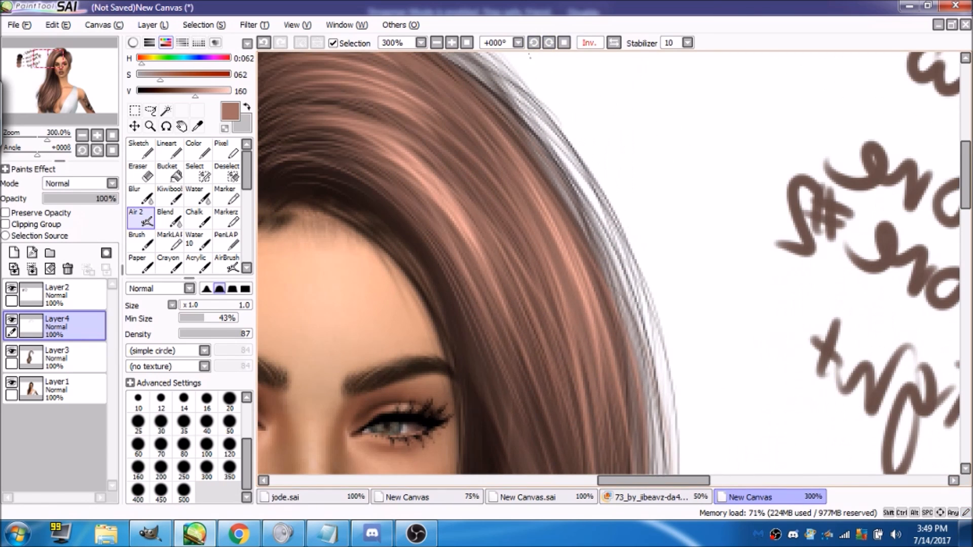
{"action": "left_click_drag", "start_coordinate": [396, 200], "coordinate": [443, 334]}
{"action": "left_click_drag", "start_coordinate": [69, 83], "coordinate": [70, 88]}
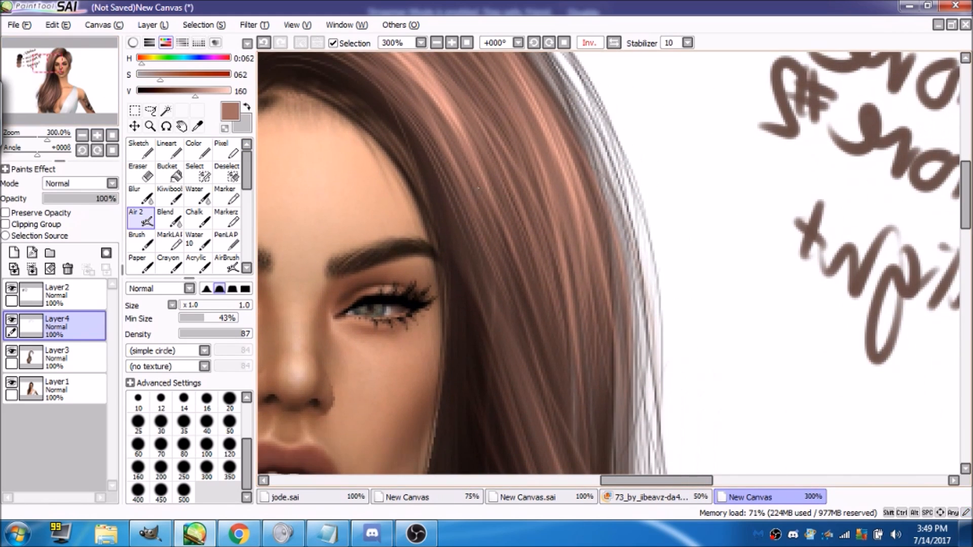
{"action": "left_click_drag", "start_coordinate": [414, 147], "coordinate": [465, 284]}
{"action": "left_click_drag", "start_coordinate": [422, 183], "coordinate": [482, 310]}
{"action": "left_click_drag", "start_coordinate": [426, 183], "coordinate": [527, 377]}
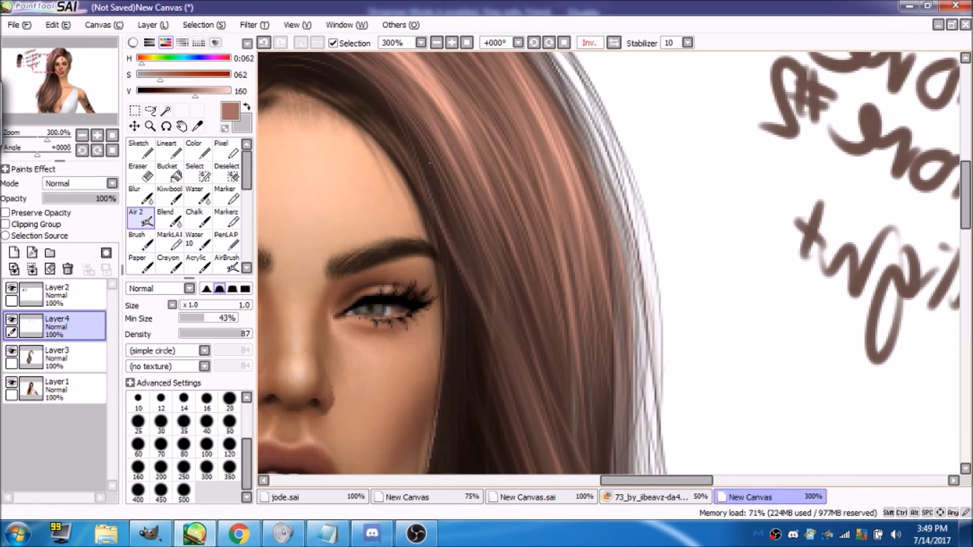
- Layer fine highlight strands through the dark hair beside the eye, running diagonally down past the cheek
{"action": "left_click_drag", "start_coordinate": [429, 172], "coordinate": [486, 289]}
{"action": "left_click_drag", "start_coordinate": [438, 203], "coordinate": [478, 281]}
{"action": "left_click_drag", "start_coordinate": [470, 227], "coordinate": [511, 341]}
{"action": "left_click_drag", "start_coordinate": [451, 243], "coordinate": [508, 361]}
{"action": "mouse_move", "coordinate": [476, 298]}
{"action": "left_mouse_down"}
{"action": "mouse_move", "coordinate": [518, 380]}
{"action": "mouse_move", "coordinate": [538, 396]}
{"action": "left_mouse_up"}
{"action": "mouse_move", "coordinate": [497, 332]}
{"action": "left_mouse_down"}
{"action": "mouse_move", "coordinate": [520, 390]}
{"action": "mouse_move", "coordinate": [552, 410]}
{"action": "left_mouse_up"}
- Paint fine strands in the middle and outer part of the longer side at eye and nose level
{"action": "left_click_drag", "start_coordinate": [517, 306], "coordinate": [540, 372]}
{"action": "left_click_drag", "start_coordinate": [535, 282], "coordinate": [559, 374]}
{"action": "left_click_drag", "start_coordinate": [513, 257], "coordinate": [546, 358]}
{"action": "left_click_drag", "start_coordinate": [517, 276], "coordinate": [549, 373]}
{"action": "left_click_drag", "start_coordinate": [526, 240], "coordinate": [556, 322]}
{"action": "left_click_drag", "start_coordinate": [571, 359], "coordinate": [573, 387]}
{"action": "left_click_drag", "start_coordinate": [586, 334], "coordinate": [600, 416]}
{"action": "left_click_drag", "start_coordinate": [602, 365], "coordinate": [610, 449]}
{"action": "left_click_drag", "start_coordinate": [611, 335], "coordinate": [614, 427]}
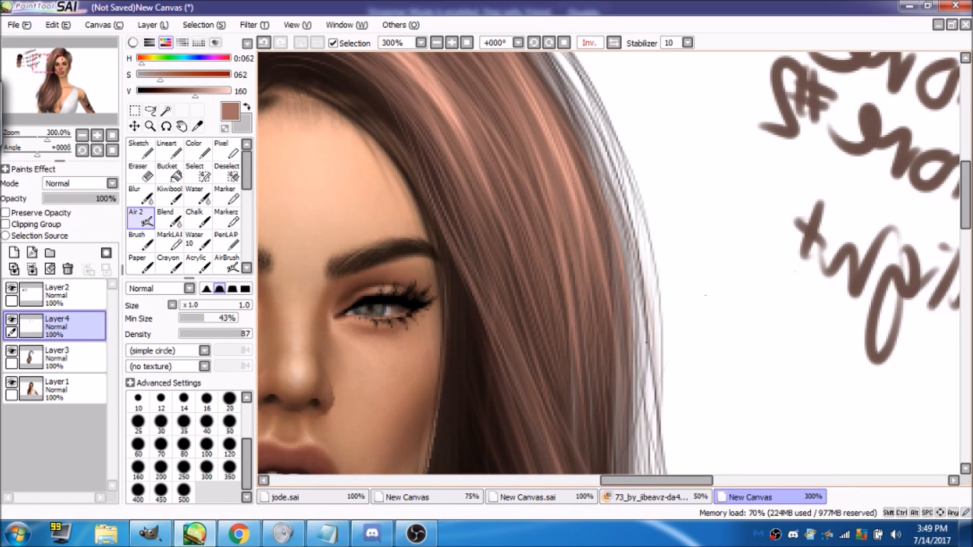
- Paint fine diagonal strands through the hair beside the mouth and undo the stray last strand
{"action": "scroll", "coordinate": [608, 264], "scroll_direction": "down", "scroll_amount": 5}
{"action": "left_click_drag", "start_coordinate": [539, 120], "coordinate": [552, 178]}
{"action": "left_click_drag", "start_coordinate": [552, 237], "coordinate": [570, 290]}
{"action": "left_click_drag", "start_coordinate": [523, 189], "coordinate": [566, 300]}
{"action": "mouse_move", "coordinate": [535, 194]}
{"action": "left_mouse_down"}
{"action": "mouse_move", "coordinate": [565, 301]}
{"action": "mouse_move", "coordinate": [568, 293]}
{"action": "left_mouse_up"}
{"action": "left_click_drag", "start_coordinate": [519, 165], "coordinate": [569, 288]}
{"action": "left_click_drag", "start_coordinate": [518, 171], "coordinate": [629, 280]}
{"action": "left_click", "coordinate": [247, 43]}
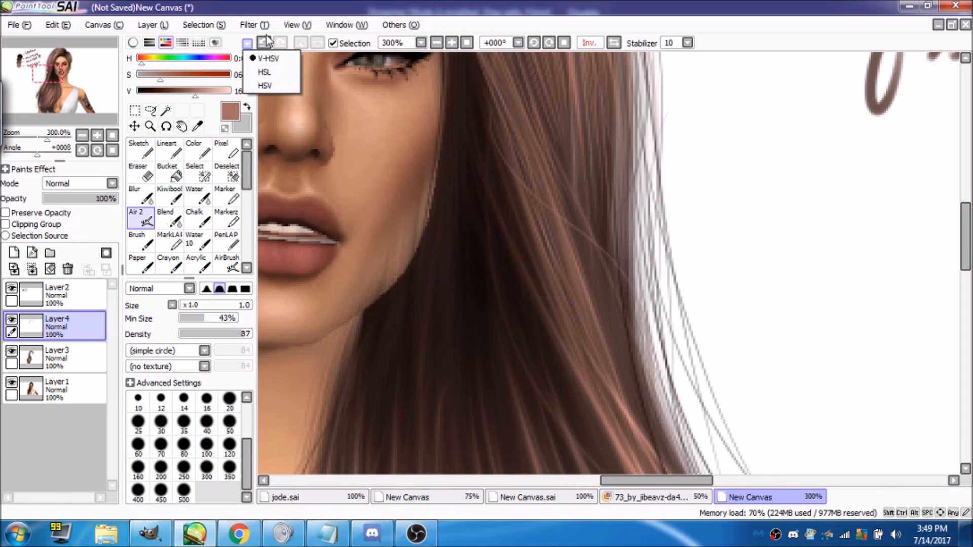
{"action": "left_click", "coordinate": [265, 42]}
- Add fine strands along the diagonal highlight and the outer section of hair at nose and mouth level
{"action": "left_click_drag", "start_coordinate": [553, 153], "coordinate": [615, 335]}
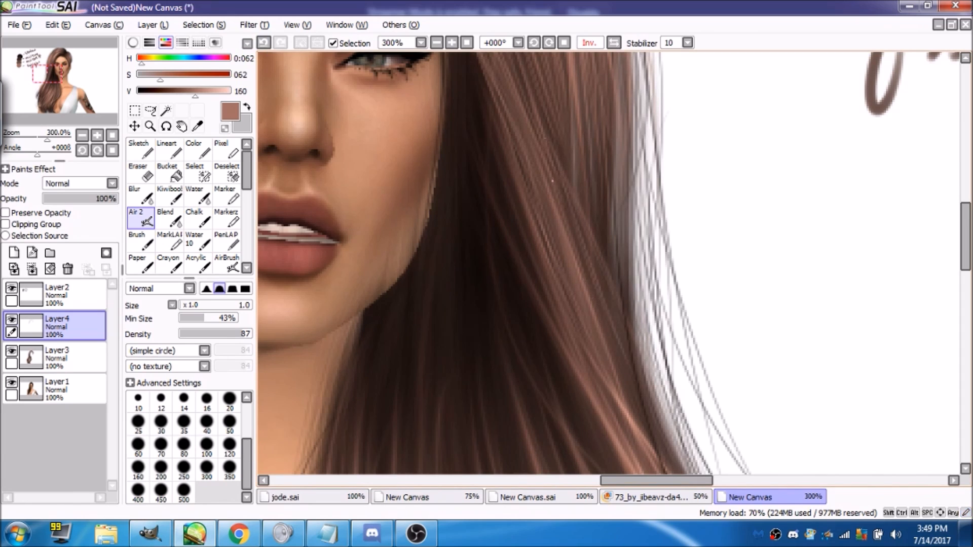
{"action": "left_click_drag", "start_coordinate": [601, 131], "coordinate": [607, 221]}
{"action": "mouse_move", "coordinate": [599, 145]}
{"action": "left_mouse_down"}
{"action": "mouse_move", "coordinate": [603, 248]}
{"action": "mouse_move", "coordinate": [593, 219]}
{"action": "left_mouse_up"}
{"action": "left_click_drag", "start_coordinate": [611, 125], "coordinate": [615, 218]}
{"action": "left_click_drag", "start_coordinate": [551, 131], "coordinate": [621, 275]}
- At 200% zoom, paint longer highlight strands following the diagonal lock from cheek level down to the shoulder
{"action": "left_click_drag", "start_coordinate": [105, 64], "coordinate": [103, 68]}
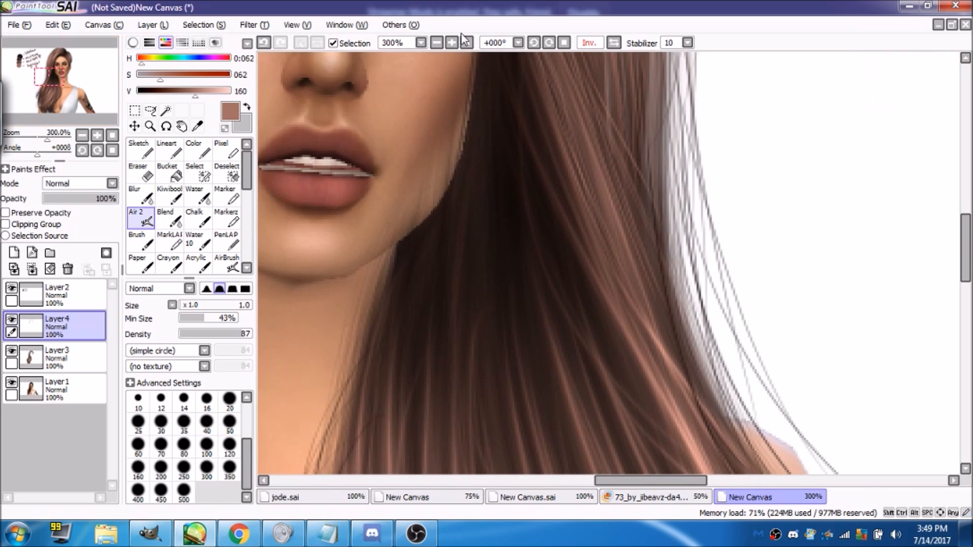
{"action": "left_click", "coordinate": [435, 41]}
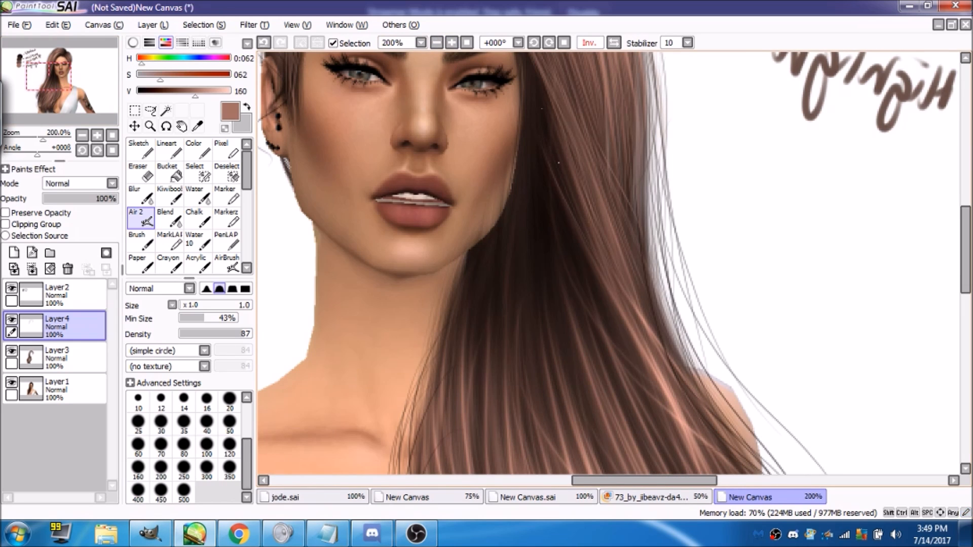
{"action": "mouse_move", "coordinate": [544, 172]}
{"action": "left_mouse_down"}
{"action": "mouse_move", "coordinate": [614, 318]}
{"action": "mouse_move", "coordinate": [572, 211]}
{"action": "mouse_move", "coordinate": [591, 256]}
{"action": "left_mouse_up"}
{"action": "mouse_move", "coordinate": [563, 153]}
{"action": "left_mouse_down"}
{"action": "mouse_move", "coordinate": [600, 261]}
{"action": "mouse_move", "coordinate": [543, 169]}
{"action": "mouse_move", "coordinate": [552, 202]}
{"action": "mouse_move", "coordinate": [611, 303]}
{"action": "left_mouse_up"}
{"action": "left_click_drag", "start_coordinate": [579, 274], "coordinate": [648, 370]}
{"action": "left_click_drag", "start_coordinate": [607, 312], "coordinate": [641, 363]}
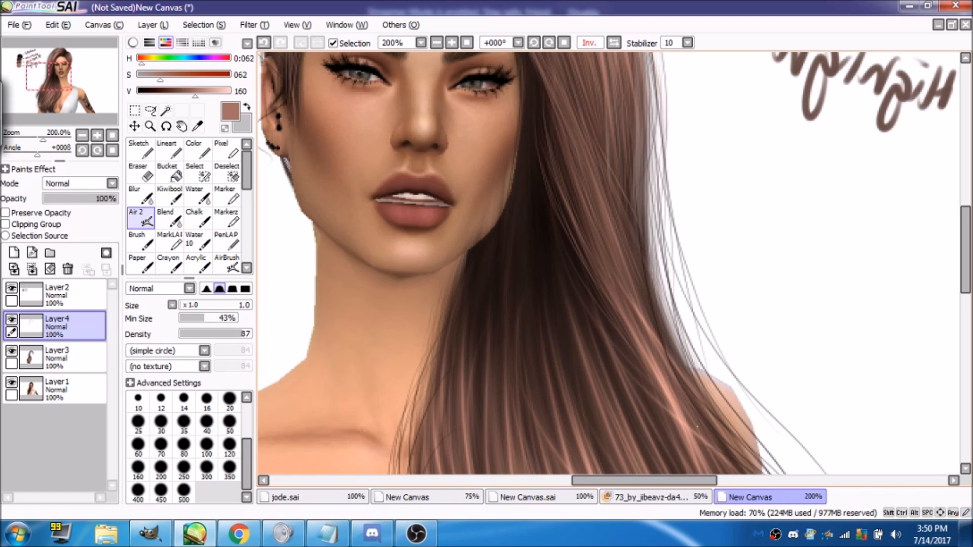
{"action": "left_click_drag", "start_coordinate": [643, 276], "coordinate": [676, 395]}
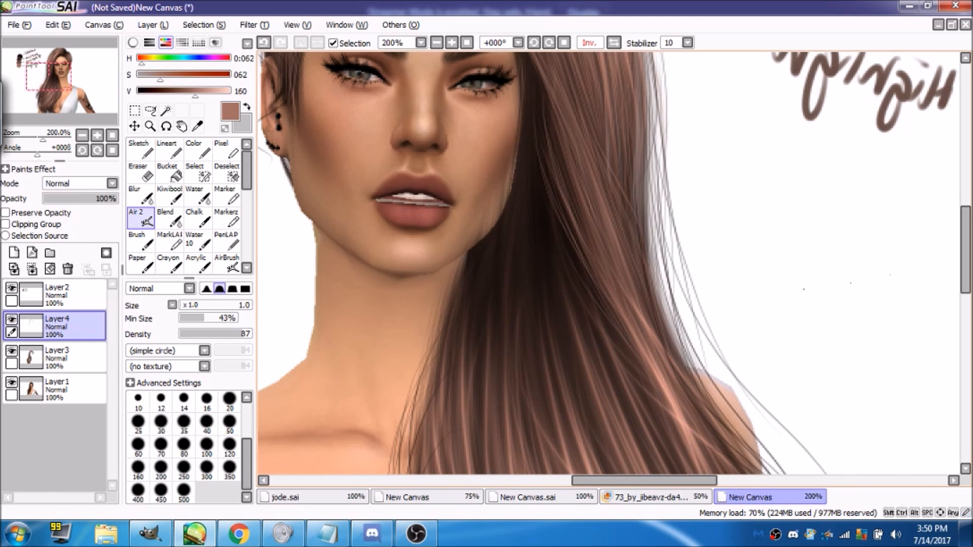
- Paint fine highlight strands down the dark middle of the hair below chin level
{"action": "scroll", "coordinate": [609, 264], "scroll_direction": "down", "scroll_amount": 3}
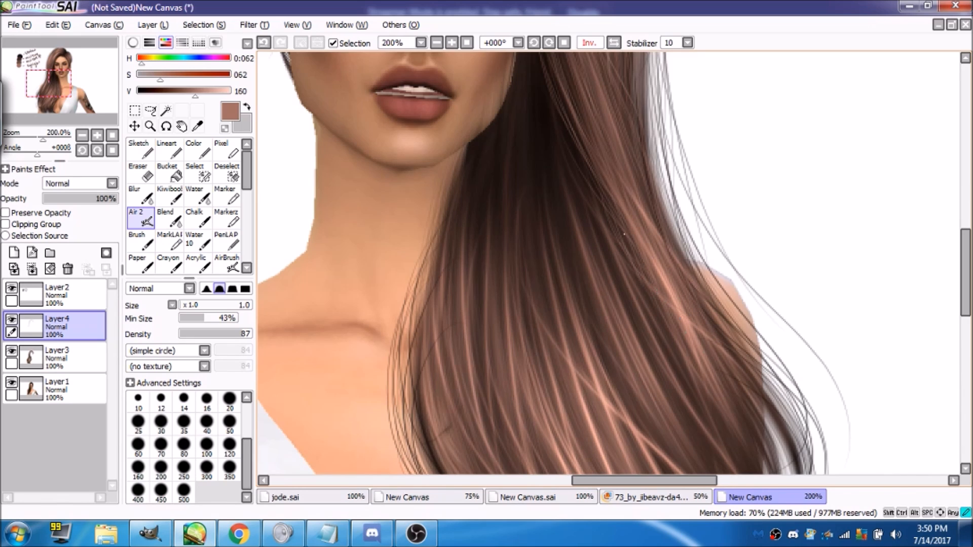
{"action": "scroll", "coordinate": [875, 266], "scroll_direction": "down", "scroll_amount": 3}
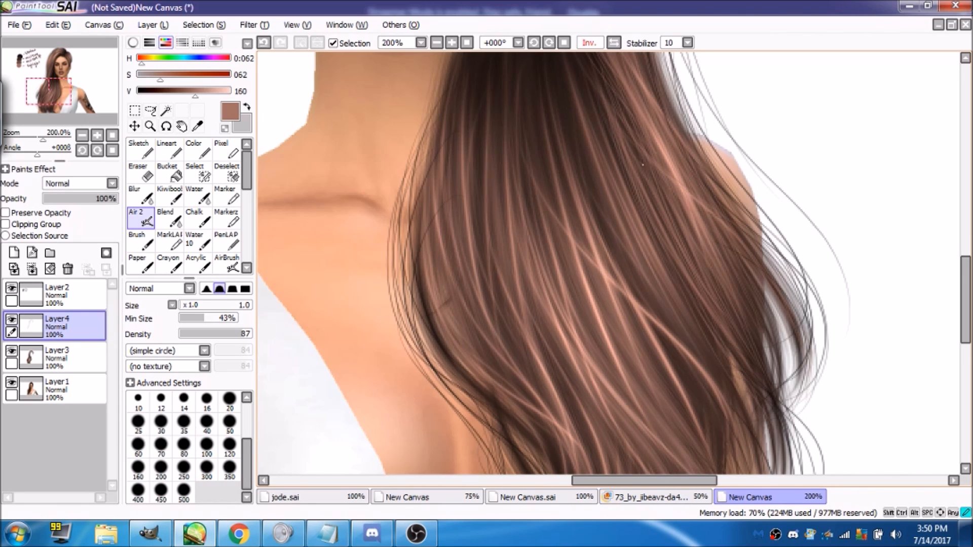
{"action": "scroll", "coordinate": [945, 313], "scroll_direction": "down", "scroll_amount": 4}
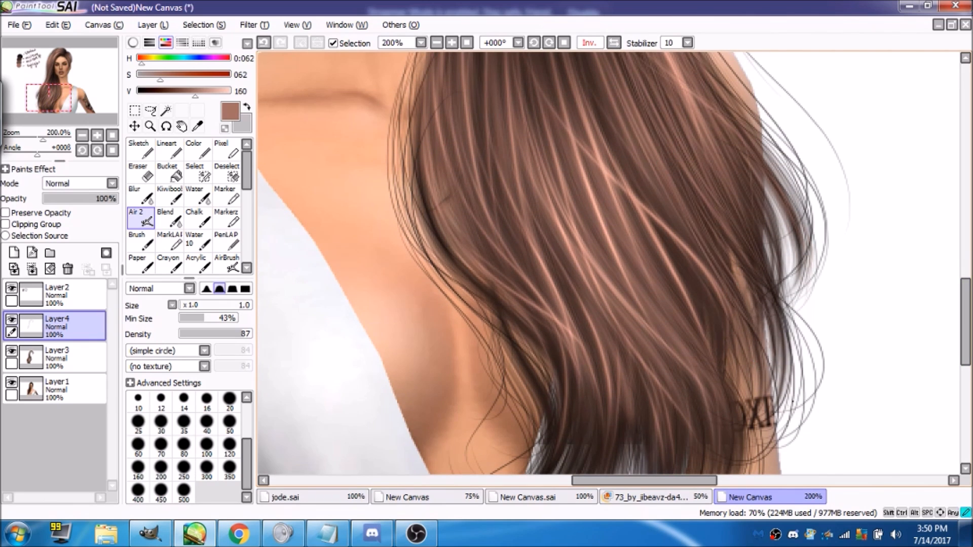
{"action": "scroll", "coordinate": [966, 323], "scroll_direction": "up", "scroll_amount": 4}
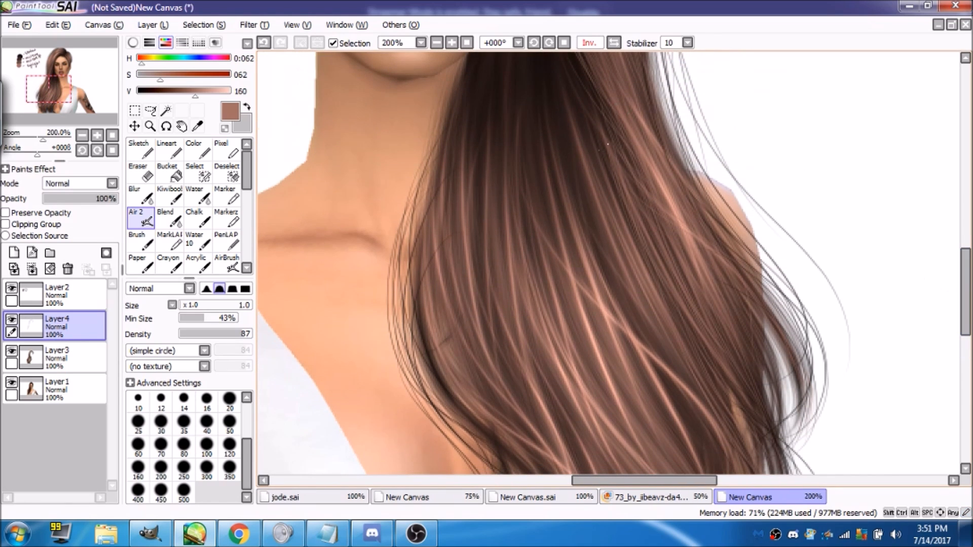
{"action": "left_click_drag", "start_coordinate": [596, 194], "coordinate": [646, 324]}
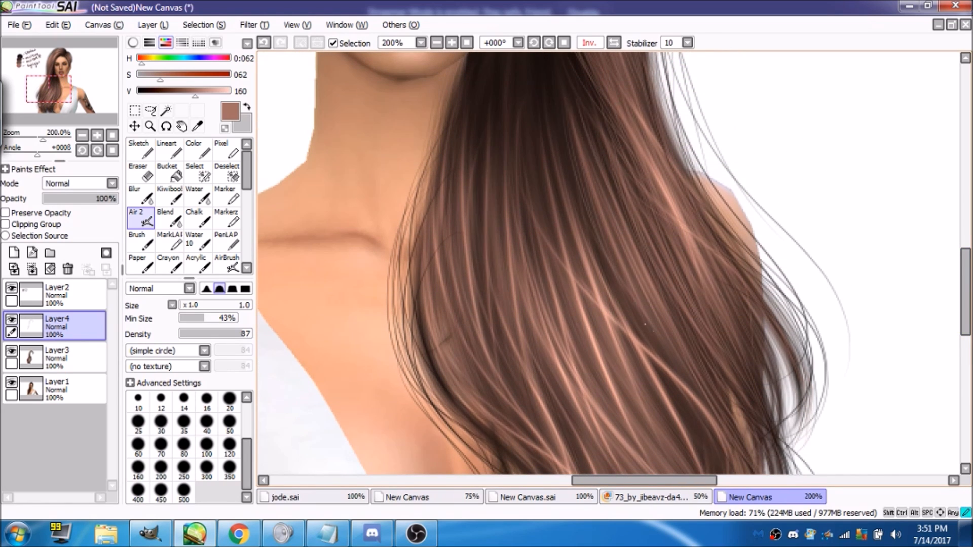
{"action": "mouse_move", "coordinate": [581, 123]}
{"action": "left_mouse_down"}
{"action": "mouse_move", "coordinate": [611, 191]}
{"action": "mouse_move", "coordinate": [608, 258]}
{"action": "mouse_move", "coordinate": [714, 373]}
{"action": "mouse_move", "coordinate": [568, 175]}
{"action": "mouse_move", "coordinate": [587, 243]}
{"action": "left_mouse_up"}
{"action": "left_click_drag", "start_coordinate": [565, 144], "coordinate": [579, 214]}
{"action": "left_click_drag", "start_coordinate": [547, 96], "coordinate": [559, 211]}
{"action": "left_click_drag", "start_coordinate": [571, 163], "coordinate": [574, 198]}
- Layer long diagonal strands over and around the bright crossing highlights in the hair at chest height
{"action": "left_click_drag", "start_coordinate": [617, 356], "coordinate": [636, 399]}
{"action": "left_click_drag", "start_coordinate": [578, 264], "coordinate": [611, 355]}
{"action": "mouse_move", "coordinate": [583, 304]}
{"action": "left_mouse_down"}
{"action": "mouse_move", "coordinate": [630, 416]}
{"action": "mouse_move", "coordinate": [620, 378]}
{"action": "mouse_move", "coordinate": [640, 417]}
{"action": "left_mouse_up"}
{"action": "left_click_drag", "start_coordinate": [631, 357], "coordinate": [655, 404]}
{"action": "mouse_move", "coordinate": [602, 269]}
{"action": "left_mouse_down"}
{"action": "mouse_move", "coordinate": [634, 348]}
{"action": "mouse_move", "coordinate": [619, 309]}
{"action": "mouse_move", "coordinate": [639, 352]}
{"action": "mouse_move", "coordinate": [662, 358]}
{"action": "left_mouse_up"}
{"action": "left_click_drag", "start_coordinate": [623, 232], "coordinate": [703, 432]}
{"action": "left_click_drag", "start_coordinate": [612, 265], "coordinate": [692, 420]}
{"action": "left_click_drag", "start_coordinate": [638, 302], "coordinate": [713, 437]}
{"action": "mouse_move", "coordinate": [641, 269]}
{"action": "left_mouse_down"}
{"action": "mouse_move", "coordinate": [708, 411]}
{"action": "mouse_move", "coordinate": [695, 346]}
{"action": "mouse_move", "coordinate": [715, 401]}
{"action": "left_mouse_up"}
- Paint fine strands in the outer part of the dark hair section below the jaw
{"action": "left_click_drag", "start_coordinate": [49, 88], "coordinate": [53, 84]}
{"action": "mouse_move", "coordinate": [621, 144]}
{"action": "left_mouse_down"}
{"action": "mouse_move", "coordinate": [634, 219]}
{"action": "mouse_move", "coordinate": [624, 204]}
{"action": "left_mouse_up"}
{"action": "left_click_drag", "start_coordinate": [606, 164], "coordinate": [619, 262]}
{"action": "left_click_drag", "start_coordinate": [623, 178], "coordinate": [638, 259]}
{"action": "mouse_move", "coordinate": [623, 167]}
{"action": "left_mouse_down"}
{"action": "mouse_move", "coordinate": [652, 273]}
{"action": "mouse_move", "coordinate": [615, 218]}
{"action": "mouse_move", "coordinate": [602, 238]}
{"action": "left_mouse_up"}
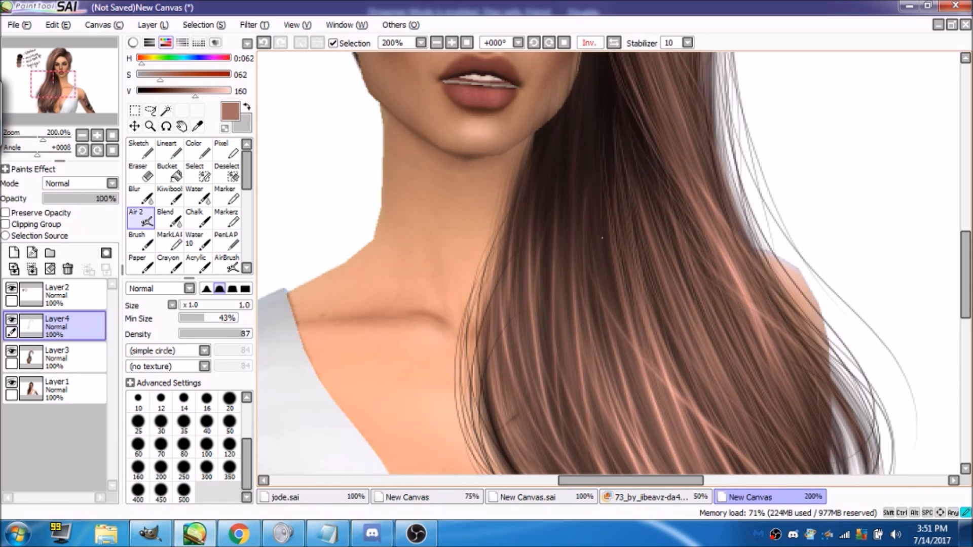
- Fill the centre of the dark hair section beside the chin and neck with long, near-vertical fine strands
{"action": "left_click_drag", "start_coordinate": [605, 126], "coordinate": [601, 291]}
{"action": "left_click_drag", "start_coordinate": [598, 165], "coordinate": [596, 256]}
{"action": "left_click_drag", "start_coordinate": [596, 128], "coordinate": [594, 223]}
{"action": "left_click_drag", "start_coordinate": [585, 86], "coordinate": [577, 263]}
{"action": "left_click_drag", "start_coordinate": [581, 185], "coordinate": [580, 250]}
{"action": "left_click_drag", "start_coordinate": [595, 155], "coordinate": [591, 260]}
{"action": "left_click_drag", "start_coordinate": [589, 126], "coordinate": [590, 269]}
{"action": "left_click_drag", "start_coordinate": [587, 171], "coordinate": [587, 238]}
{"action": "left_click_drag", "start_coordinate": [607, 129], "coordinate": [610, 213]}
{"action": "left_click_drag", "start_coordinate": [614, 108], "coordinate": [611, 227]}
{"action": "left_click_drag", "start_coordinate": [592, 127], "coordinate": [591, 267]}
{"action": "left_click_drag", "start_coordinate": [583, 162], "coordinate": [582, 259]}
{"action": "left_click_drag", "start_coordinate": [591, 143], "coordinate": [590, 257]}
- Add short fine strands around the upper ends of the bright highlights at collarbone height
{"action": "left_click_drag", "start_coordinate": [594, 300], "coordinate": [601, 345]}
{"action": "left_click_drag", "start_coordinate": [610, 278], "coordinate": [616, 316]}
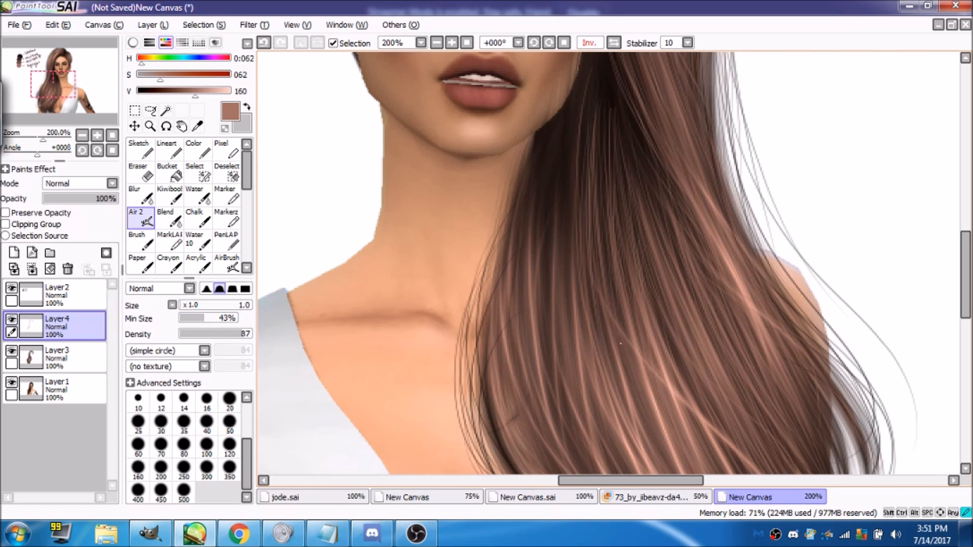
{"action": "left_click_drag", "start_coordinate": [643, 268], "coordinate": [683, 370]}
{"action": "left_click_drag", "start_coordinate": [658, 315], "coordinate": [688, 375]}
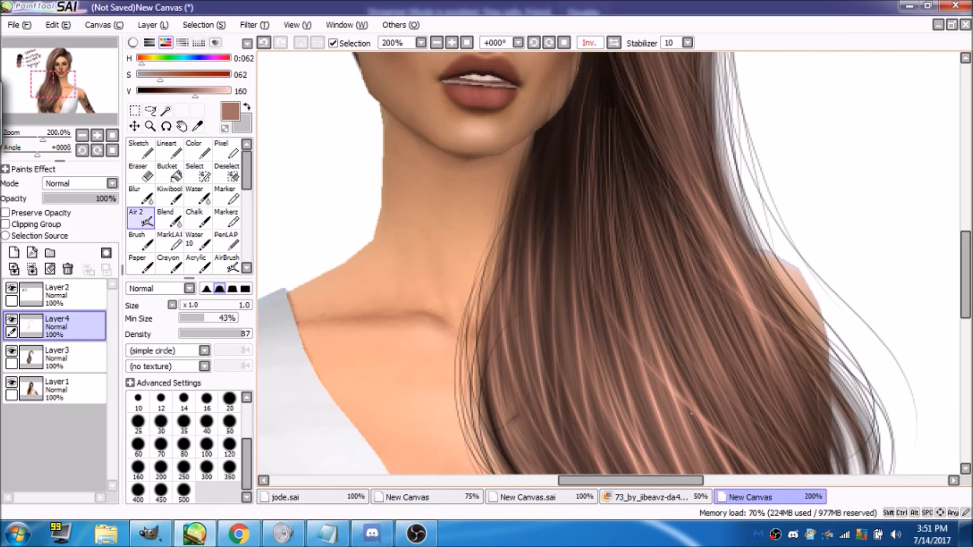
- Paint long fine strands down the inner half of the hair, from below the jaw to collarbone height
{"action": "left_click_drag", "start_coordinate": [567, 150], "coordinate": [562, 297]}
{"action": "left_click_drag", "start_coordinate": [566, 152], "coordinate": [557, 254]}
{"action": "left_click_drag", "start_coordinate": [568, 240], "coordinate": [569, 274]}
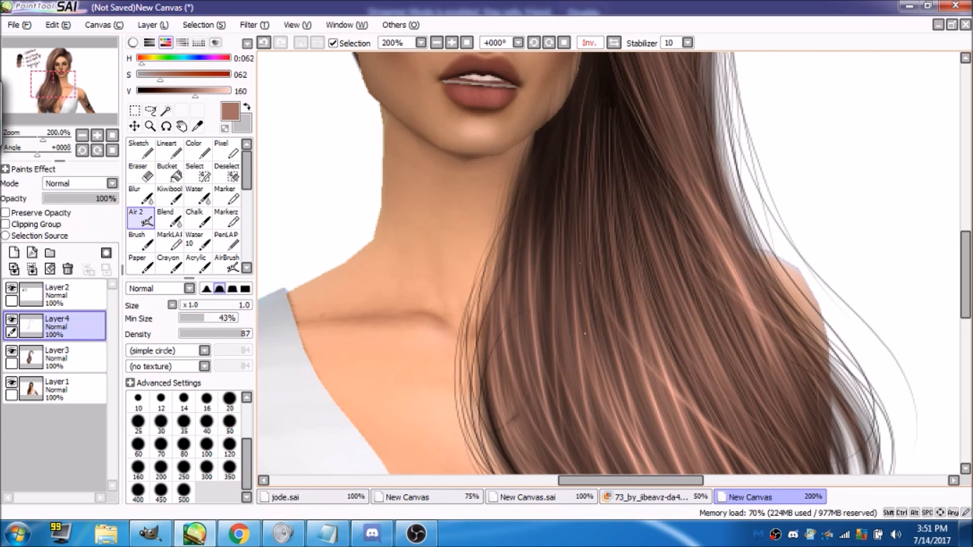
{"action": "left_click_drag", "start_coordinate": [556, 184], "coordinate": [542, 261]}
{"action": "left_click_drag", "start_coordinate": [575, 133], "coordinate": [562, 244]}
{"action": "left_click_drag", "start_coordinate": [556, 199], "coordinate": [548, 287]}
{"action": "left_click_drag", "start_coordinate": [556, 162], "coordinate": [550, 291]}
{"action": "left_click_drag", "start_coordinate": [550, 218], "coordinate": [544, 286]}
- Layer fine strands along the inner edge of the hair beside the neck
{"action": "left_click_drag", "start_coordinate": [539, 187], "coordinate": [532, 276]}
{"action": "left_click_drag", "start_coordinate": [544, 185], "coordinate": [539, 212]}
{"action": "left_click_drag", "start_coordinate": [544, 144], "coordinate": [525, 262]}
{"action": "mouse_move", "coordinate": [532, 182]}
{"action": "left_mouse_down"}
{"action": "mouse_move", "coordinate": [520, 228]}
{"action": "mouse_move", "coordinate": [529, 223]}
{"action": "mouse_move", "coordinate": [526, 258]}
{"action": "left_mouse_up"}
{"action": "left_click_drag", "start_coordinate": [544, 203], "coordinate": [540, 274]}
{"action": "mouse_move", "coordinate": [532, 184]}
{"action": "left_mouse_down"}
{"action": "mouse_move", "coordinate": [527, 218]}
{"action": "mouse_move", "coordinate": [551, 268]}
{"action": "mouse_move", "coordinate": [547, 338]}
{"action": "left_mouse_up"}
{"action": "left_click_drag", "start_coordinate": [577, 161], "coordinate": [576, 171]}
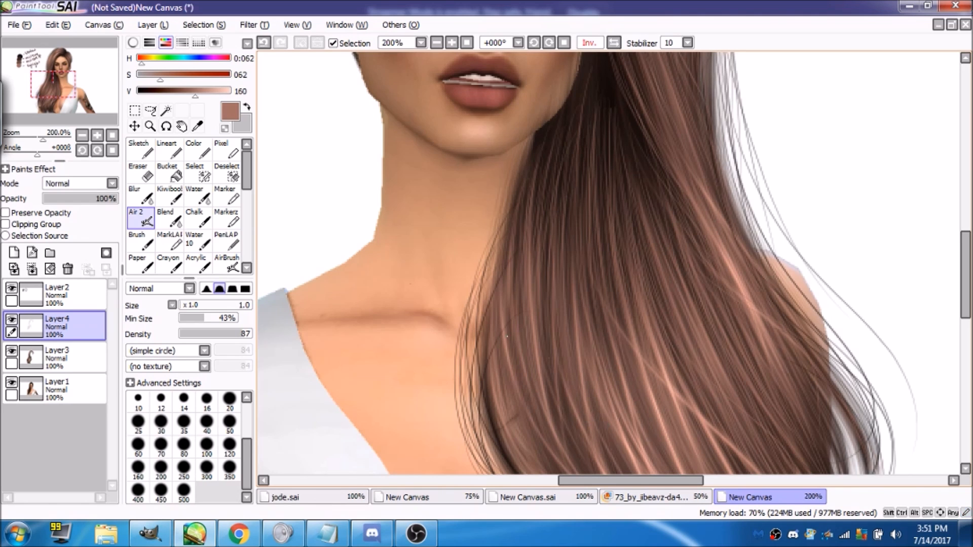
- At 150% zoom, paint fine strands along the hair's inner edge at the chest and down its lower middle
{"action": "left_click_drag", "start_coordinate": [100, 96], "coordinate": [93, 112]}
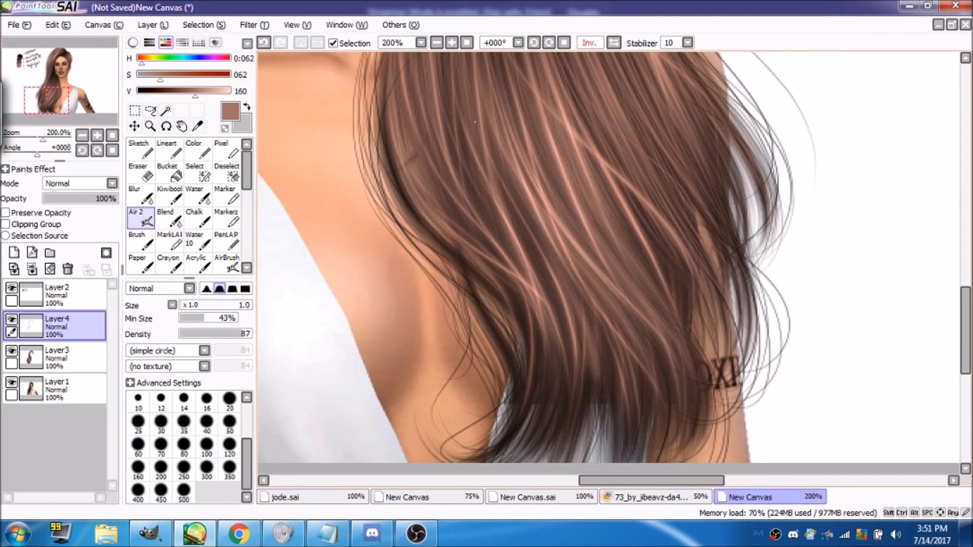
{"action": "left_click", "coordinate": [438, 43]}
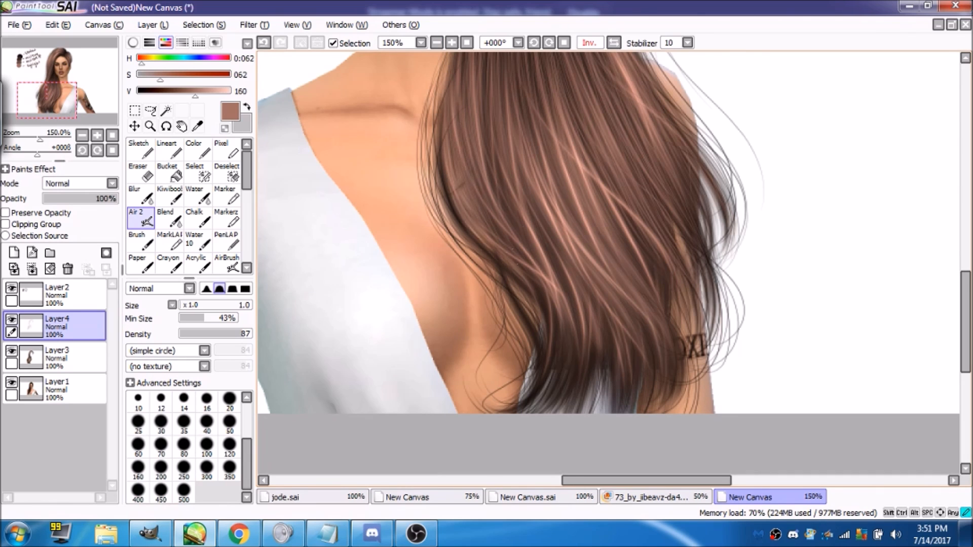
{"action": "left_click_drag", "start_coordinate": [443, 164], "coordinate": [466, 236]}
{"action": "left_click_drag", "start_coordinate": [443, 164], "coordinate": [461, 228]}
{"action": "left_click_drag", "start_coordinate": [445, 189], "coordinate": [462, 230]}
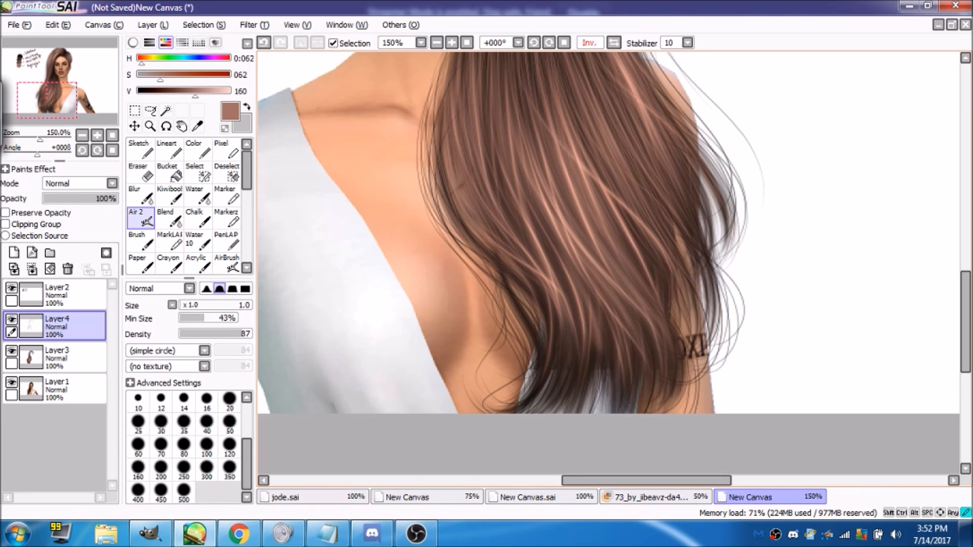
{"action": "left_click_drag", "start_coordinate": [531, 205], "coordinate": [594, 354]}
{"action": "left_click_drag", "start_coordinate": [568, 322], "coordinate": [591, 362]}
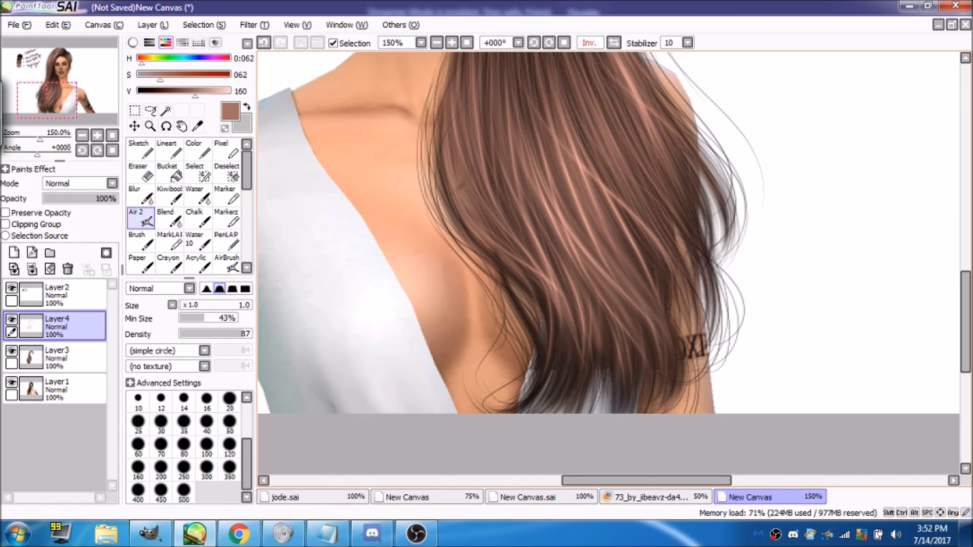
- Add fine strands to the outer half of the hair tips and beside the arm tattoo
{"action": "left_click_drag", "start_coordinate": [602, 326], "coordinate": [607, 371]}
{"action": "left_click_drag", "start_coordinate": [612, 329], "coordinate": [616, 377]}
{"action": "left_click_drag", "start_coordinate": [623, 368], "coordinate": [623, 402]}
{"action": "left_click_drag", "start_coordinate": [628, 345], "coordinate": [624, 404]}
{"action": "left_click_drag", "start_coordinate": [624, 362], "coordinate": [636, 396]}
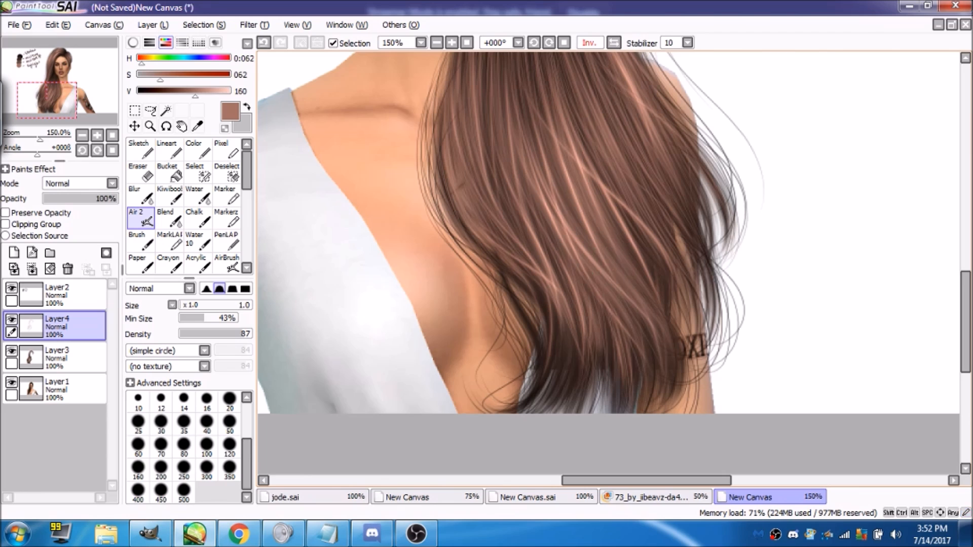
{"action": "mouse_move", "coordinate": [658, 304]}
{"action": "left_mouse_down"}
{"action": "mouse_move", "coordinate": [676, 384]}
{"action": "mouse_move", "coordinate": [678, 357]}
{"action": "left_mouse_up"}
{"action": "left_click_drag", "start_coordinate": [648, 281], "coordinate": [650, 290]}
{"action": "left_click_drag", "start_coordinate": [647, 248], "coordinate": [666, 305]}
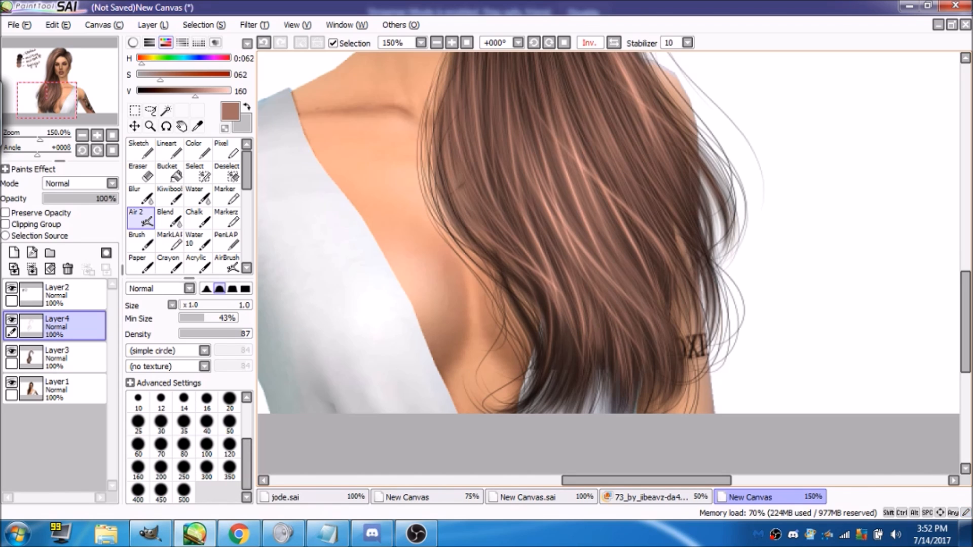
- Paint fine strands across all the lower hair ends, from the inner curve to the outer tips
{"action": "mouse_move", "coordinate": [484, 247]}
{"action": "left_mouse_down"}
{"action": "mouse_move", "coordinate": [549, 323]}
{"action": "mouse_move", "coordinate": [542, 376]}
{"action": "left_mouse_up"}
{"action": "left_click_drag", "start_coordinate": [556, 325], "coordinate": [547, 392]}
{"action": "left_click_drag", "start_coordinate": [570, 334], "coordinate": [564, 399]}
{"action": "left_click_drag", "start_coordinate": [589, 339], "coordinate": [580, 391]}
{"action": "left_click_drag", "start_coordinate": [584, 350], "coordinate": [575, 400]}
{"action": "left_click_drag", "start_coordinate": [615, 350], "coordinate": [607, 383]}
{"action": "mouse_move", "coordinate": [613, 329]}
{"action": "left_mouse_down"}
{"action": "mouse_move", "coordinate": [608, 348]}
{"action": "mouse_move", "coordinate": [645, 402]}
{"action": "left_mouse_up"}
{"action": "left_click_drag", "start_coordinate": [642, 366], "coordinate": [639, 390]}
{"action": "left_click_drag", "start_coordinate": [674, 363], "coordinate": [668, 385]}
- Fill gaps with short fine strands in the lower middle, inner curve and outer edge of the hair
{"action": "left_click_drag", "start_coordinate": [597, 259], "coordinate": [626, 307]}
{"action": "left_click_drag", "start_coordinate": [509, 284], "coordinate": [521, 316]}
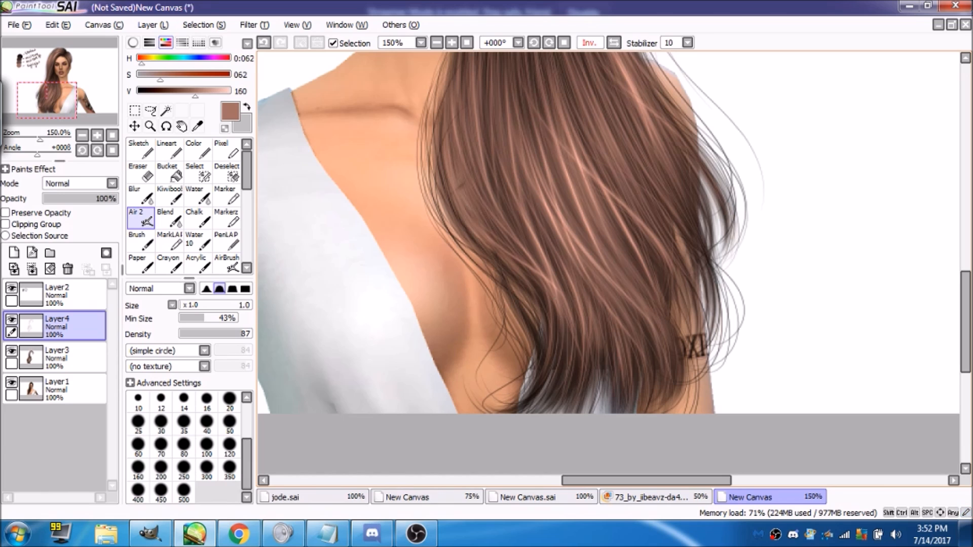
{"action": "left_click_drag", "start_coordinate": [531, 262], "coordinate": [545, 283]}
{"action": "left_click_drag", "start_coordinate": [691, 187], "coordinate": [700, 231]}
{"action": "left_click_drag", "start_coordinate": [659, 207], "coordinate": [671, 235]}
- Refine the hair tips with more short fine highlight strands over the dark ends
{"action": "mouse_move", "coordinate": [547, 363]}
{"action": "left_mouse_down"}
{"action": "mouse_move", "coordinate": [541, 391]}
{"action": "mouse_move", "coordinate": [522, 407]}
{"action": "mouse_move", "coordinate": [529, 414]}
{"action": "left_mouse_up"}
{"action": "left_click_drag", "start_coordinate": [578, 333], "coordinate": [575, 397]}
{"action": "left_click_drag", "start_coordinate": [575, 344], "coordinate": [570, 394]}
{"action": "left_click_drag", "start_coordinate": [578, 360], "coordinate": [573, 385]}
{"action": "mouse_move", "coordinate": [637, 353]}
{"action": "left_mouse_down"}
{"action": "mouse_move", "coordinate": [642, 382]}
{"action": "mouse_move", "coordinate": [664, 398]}
{"action": "mouse_move", "coordinate": [654, 366]}
{"action": "mouse_move", "coordinate": [660, 390]}
{"action": "left_mouse_up"}
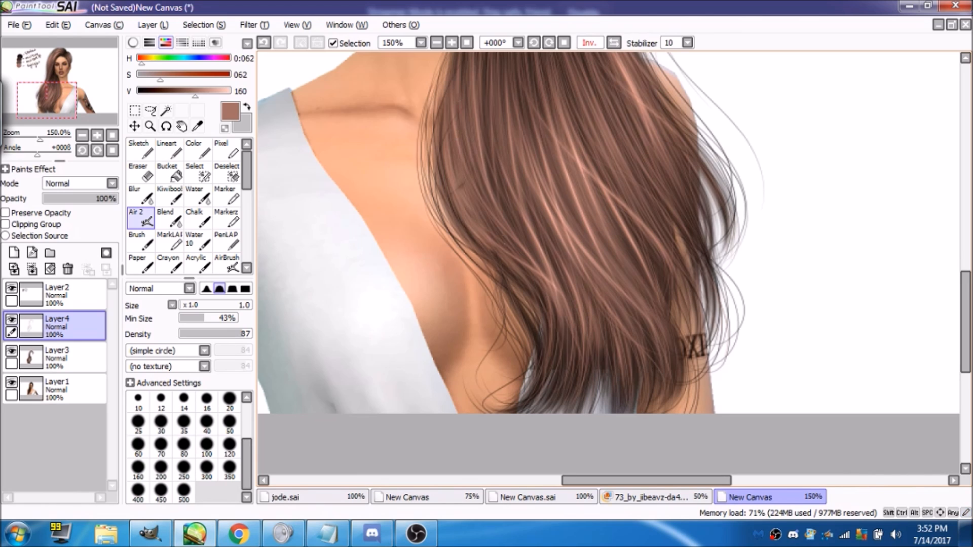
- Add long fine strands near the hair's inner edge at chest height, and set the brush colour to black
{"action": "left_click_drag", "start_coordinate": [457, 96], "coordinate": [469, 198]}
{"action": "left_click_drag", "start_coordinate": [477, 114], "coordinate": [503, 236]}
{"action": "left_click", "coordinate": [138, 92]}
{"action": "left_click_drag", "start_coordinate": [57, 88], "coordinate": [53, 82]}
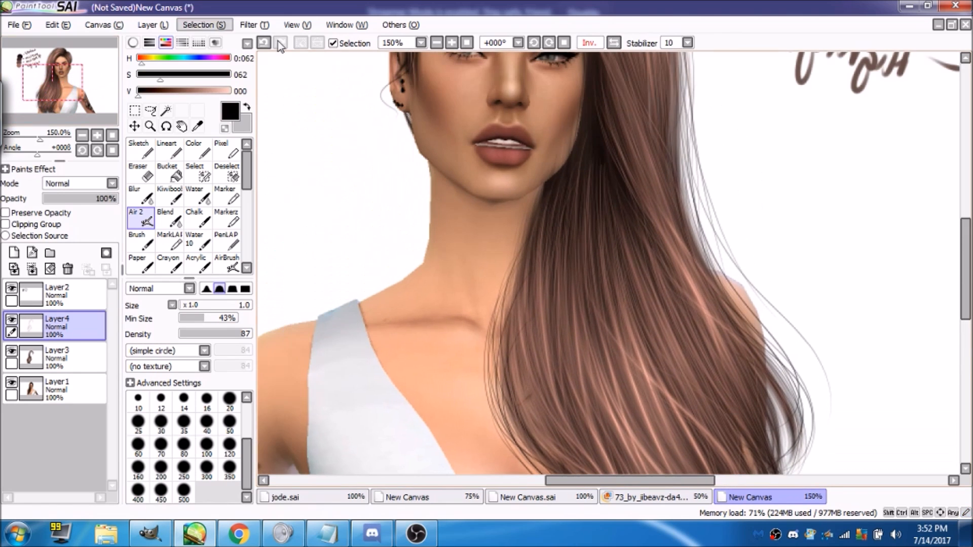
- Try long black strands from the jaw down the inner side of the hair, and undo them
{"action": "left_click_drag", "start_coordinate": [565, 172], "coordinate": [513, 380]}
{"action": "left_click_drag", "start_coordinate": [564, 173], "coordinate": [530, 401]}
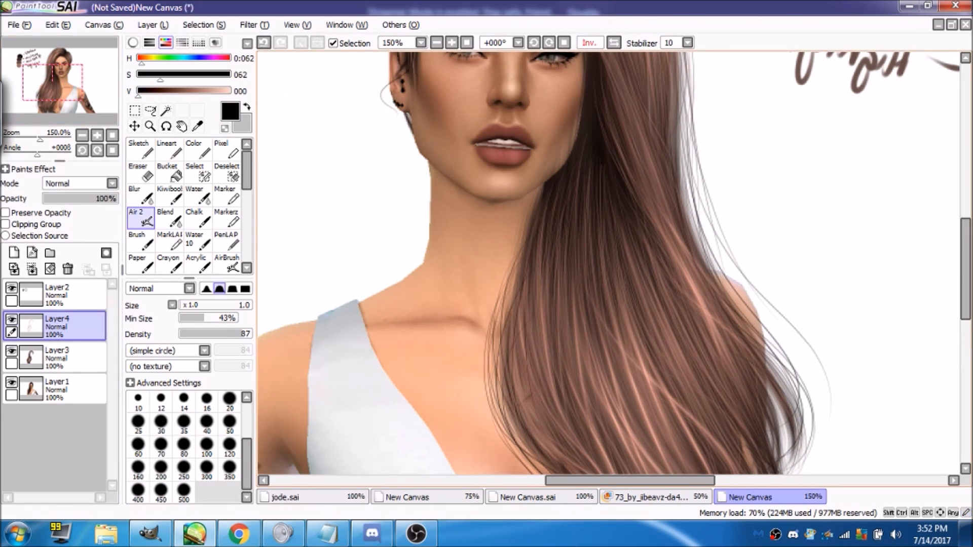
{"action": "left_click", "coordinate": [265, 41]}
{"action": "left_click", "coordinate": [266, 41]}
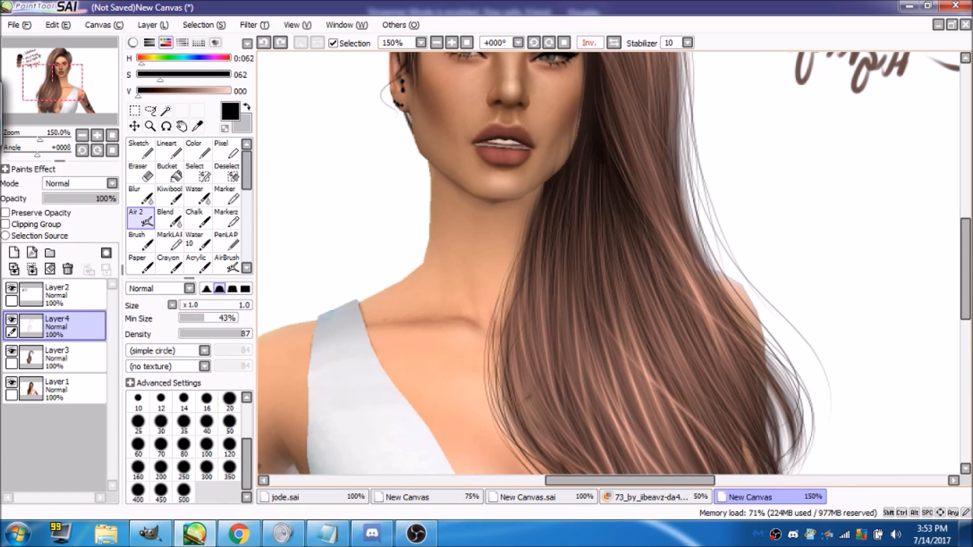
- Pick the highlight swatch's colour and paint fine strands at the hairline and on the short side above the ear, undoing the last one
{"action": "left_click_drag", "start_coordinate": [81, 77], "coordinate": [107, 57]}
{"action": "right_click", "coordinate": [839, 181]}
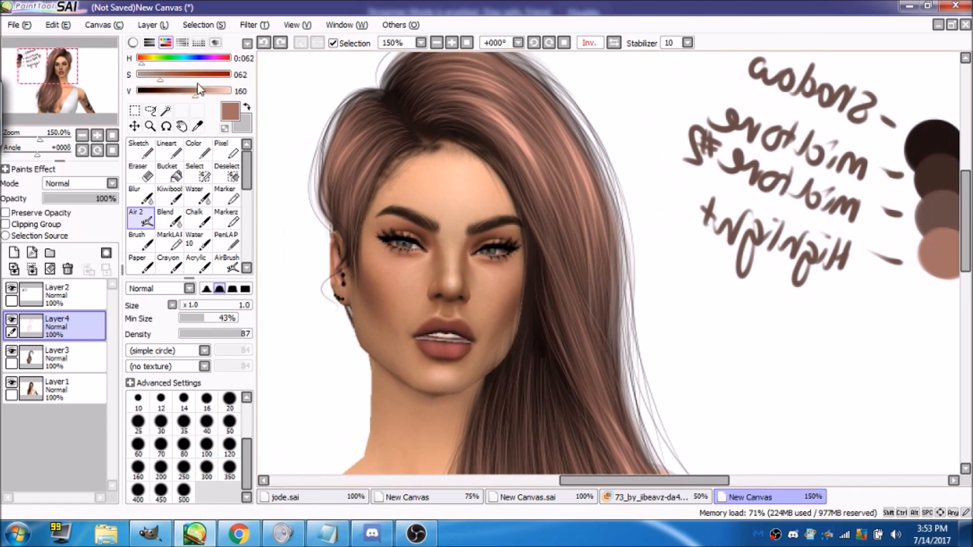
{"action": "left_click_drag", "start_coordinate": [408, 147], "coordinate": [364, 222]}
{"action": "left_click_drag", "start_coordinate": [330, 120], "coordinate": [311, 198]}
{"action": "mouse_move", "coordinate": [318, 152]}
{"action": "left_mouse_down"}
{"action": "mouse_move", "coordinate": [320, 216]}
{"action": "mouse_move", "coordinate": [347, 260]}
{"action": "left_mouse_up"}
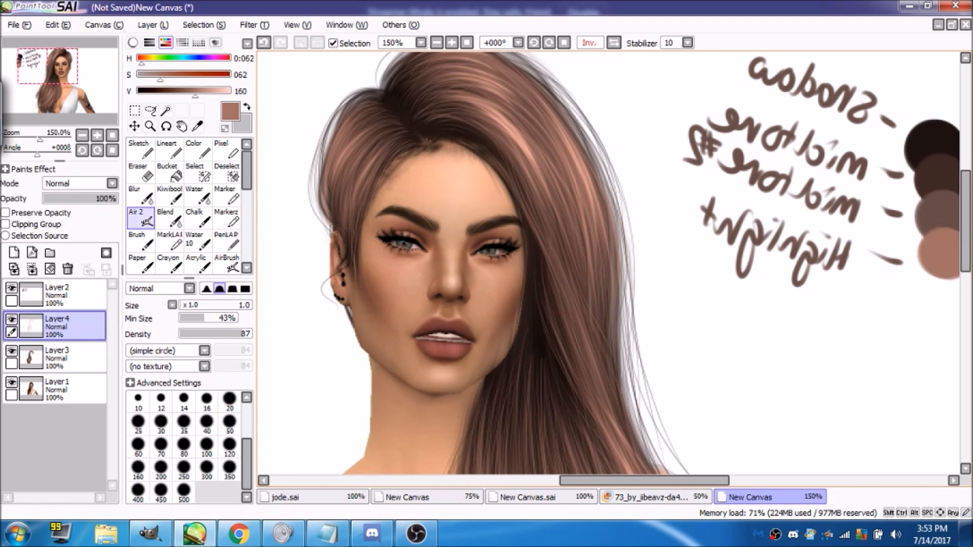
{"action": "left_click", "coordinate": [263, 43]}
- Add fine highlight strands from the parting down through the dark hair beside the cheek and jaw
{"action": "mouse_move", "coordinate": [434, 132]}
{"action": "left_mouse_down"}
{"action": "mouse_move", "coordinate": [552, 223]}
{"action": "mouse_move", "coordinate": [565, 251]}
{"action": "left_mouse_up"}
{"action": "mouse_move", "coordinate": [467, 146]}
{"action": "left_mouse_down"}
{"action": "mouse_move", "coordinate": [516, 196]}
{"action": "mouse_move", "coordinate": [549, 353]}
{"action": "left_mouse_up"}
{"action": "left_click_drag", "start_coordinate": [529, 294], "coordinate": [545, 372]}
{"action": "left_click_drag", "start_coordinate": [530, 324], "coordinate": [541, 359]}
{"action": "left_click_drag", "start_coordinate": [529, 260], "coordinate": [547, 363]}
{"action": "left_click_drag", "start_coordinate": [533, 292], "coordinate": [563, 394]}
{"action": "left_click_drag", "start_coordinate": [539, 253], "coordinate": [545, 311]}
{"action": "mouse_move", "coordinate": [528, 286]}
{"action": "left_mouse_down"}
{"action": "mouse_move", "coordinate": [549, 364]}
{"action": "mouse_move", "coordinate": [583, 414]}
{"action": "left_mouse_up"}
- Try two short highlight strands along the hair's inner edge beside the cheek, and undo them
{"action": "left_click_drag", "start_coordinate": [524, 317], "coordinate": [541, 367]}
{"action": "left_click_drag", "start_coordinate": [524, 296], "coordinate": [534, 352]}
{"action": "left_click", "coordinate": [263, 46]}
{"action": "left_click", "coordinate": [263, 45]}
- Add a few short highlight strands in the dark hair beside and just below the jaw
{"action": "left_click_drag", "start_coordinate": [554, 332], "coordinate": [589, 414]}
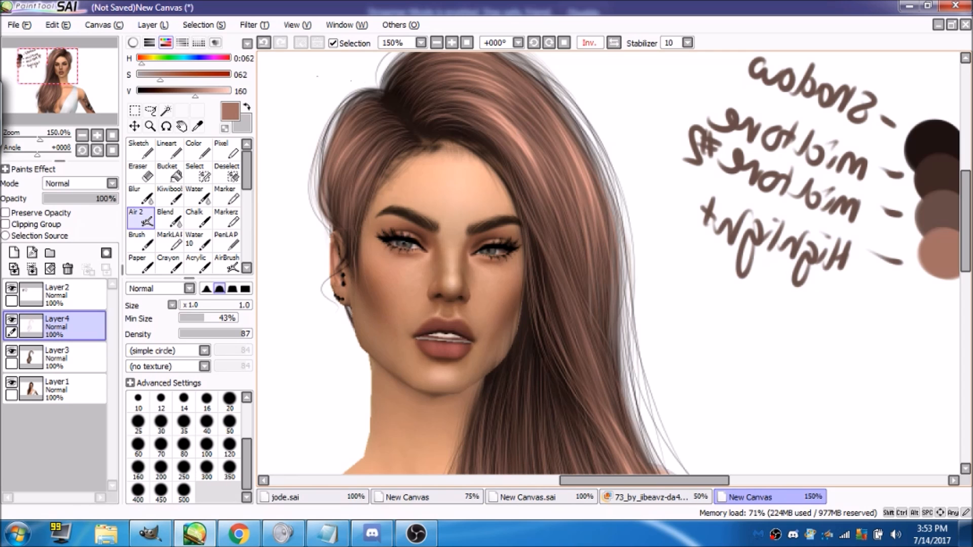
{"action": "left_click_drag", "start_coordinate": [97, 63], "coordinate": [100, 87]}
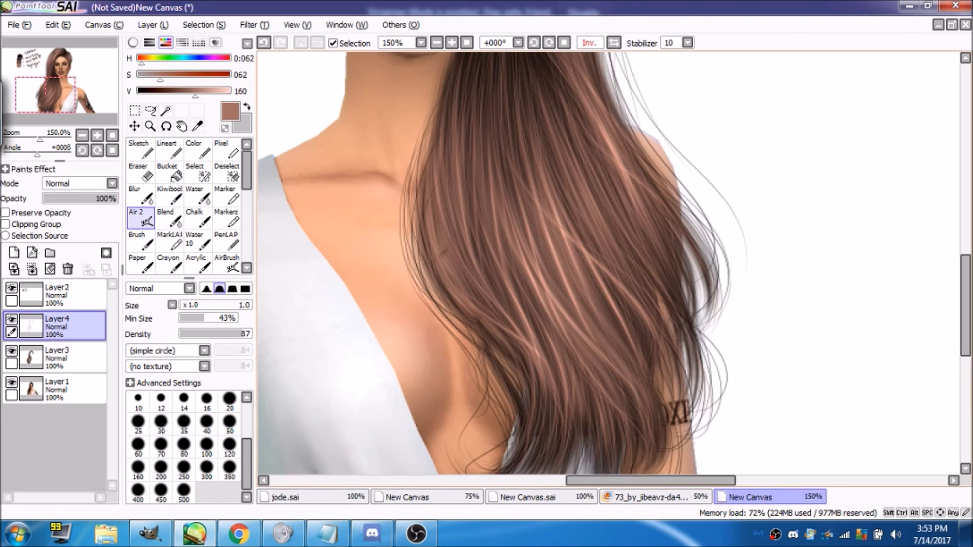
{"action": "left_click_drag", "start_coordinate": [74, 80], "coordinate": [102, 79]}
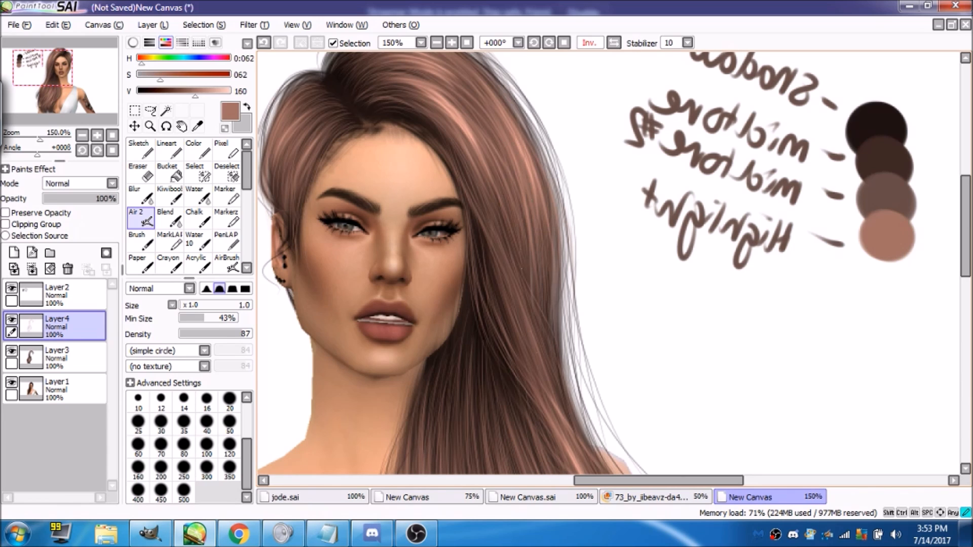
{"action": "left_click_drag", "start_coordinate": [58, 69], "coordinate": [60, 93]}
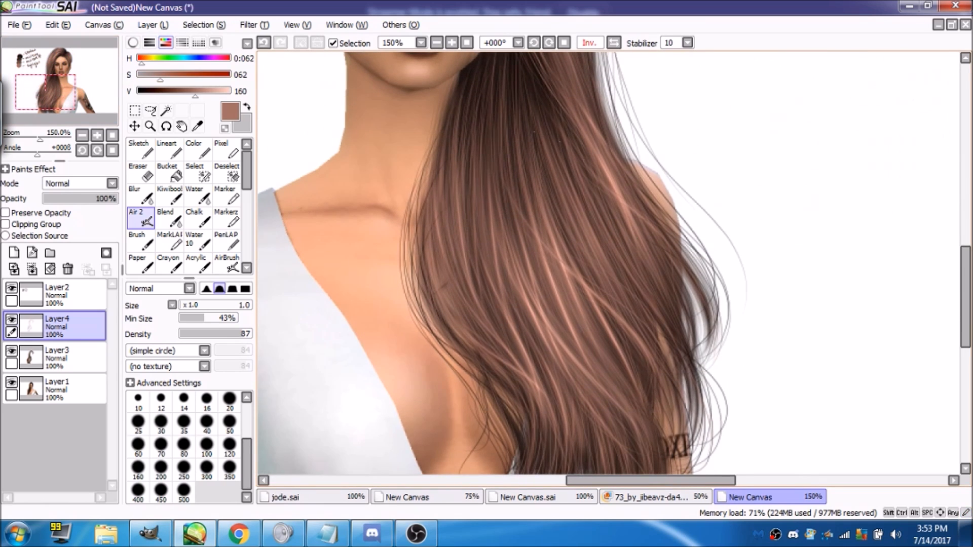
{"action": "left_click_drag", "start_coordinate": [512, 88], "coordinate": [510, 136]}
{"action": "left_click_drag", "start_coordinate": [556, 105], "coordinate": [573, 131]}
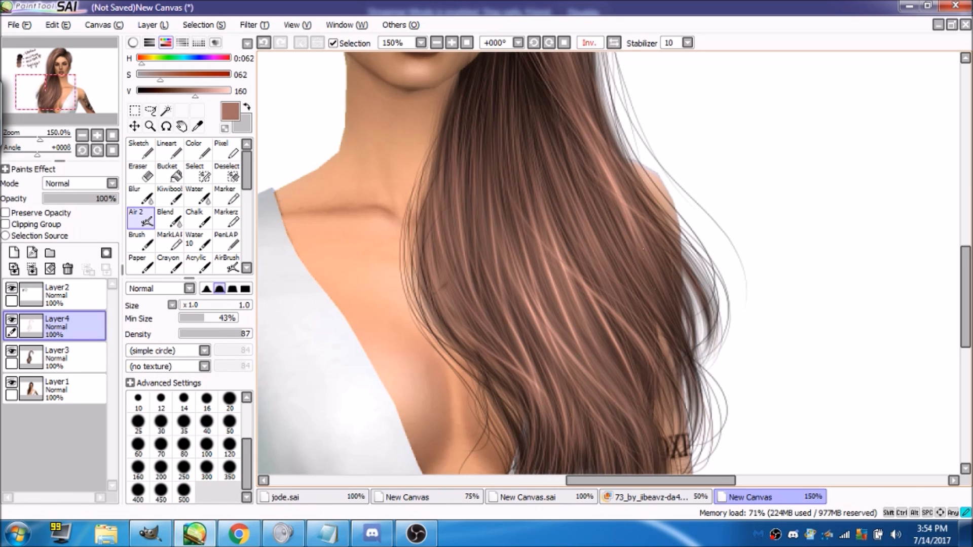
- Paint more fine highlight strands along the inner edge, lower middle and lower outer part of the hair
{"action": "left_click_drag", "start_coordinate": [450, 178], "coordinate": [439, 243]}
{"action": "left_click_drag", "start_coordinate": [532, 405], "coordinate": [541, 461]}
{"action": "left_click_drag", "start_coordinate": [538, 428], "coordinate": [545, 461]}
{"action": "left_click_drag", "start_coordinate": [502, 407], "coordinate": [524, 464]}
{"action": "mouse_move", "coordinate": [528, 406]}
{"action": "left_mouse_down"}
{"action": "mouse_move", "coordinate": [541, 464]}
{"action": "mouse_move", "coordinate": [560, 458]}
{"action": "left_mouse_up"}
{"action": "mouse_move", "coordinate": [563, 411]}
{"action": "left_mouse_down"}
{"action": "mouse_move", "coordinate": [575, 459]}
{"action": "mouse_move", "coordinate": [578, 436]}
{"action": "left_mouse_up"}
{"action": "left_click_drag", "start_coordinate": [583, 278], "coordinate": [598, 304]}
{"action": "left_click_drag", "start_coordinate": [584, 284], "coordinate": [623, 347]}
{"action": "left_click_drag", "start_coordinate": [609, 315], "coordinate": [654, 392]}
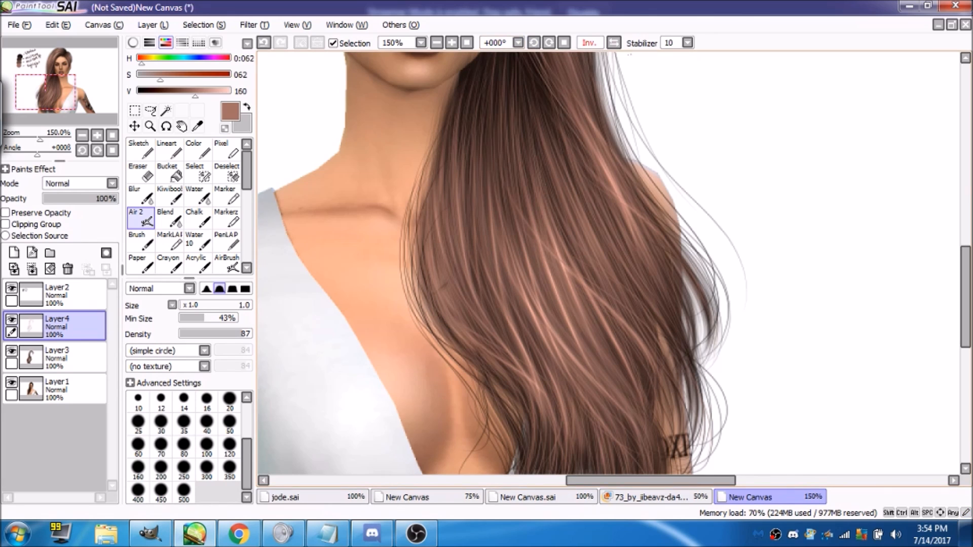
- Flip the view horizontally and examine the hair both on the whole portrait and close up
{"action": "left_click", "coordinate": [613, 44]}
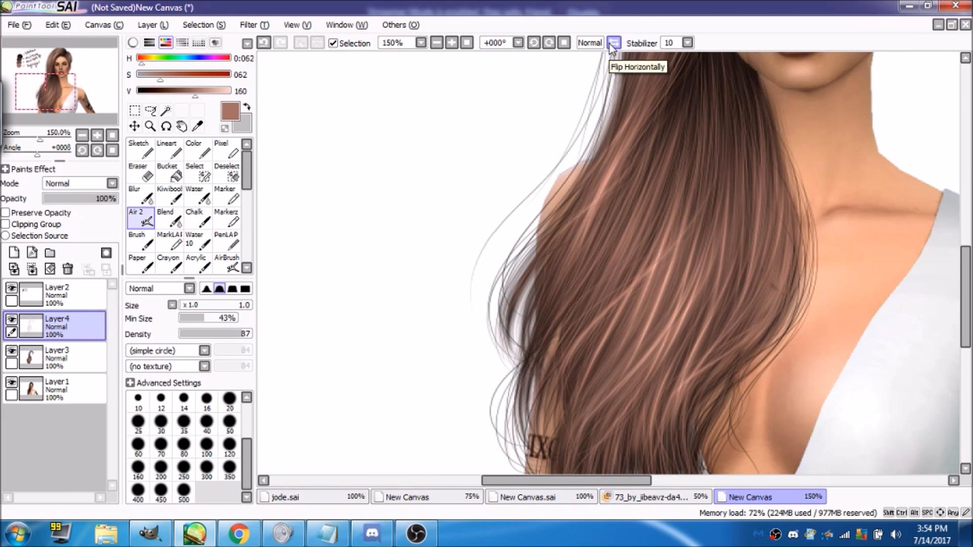
{"action": "left_click", "coordinate": [468, 44]}
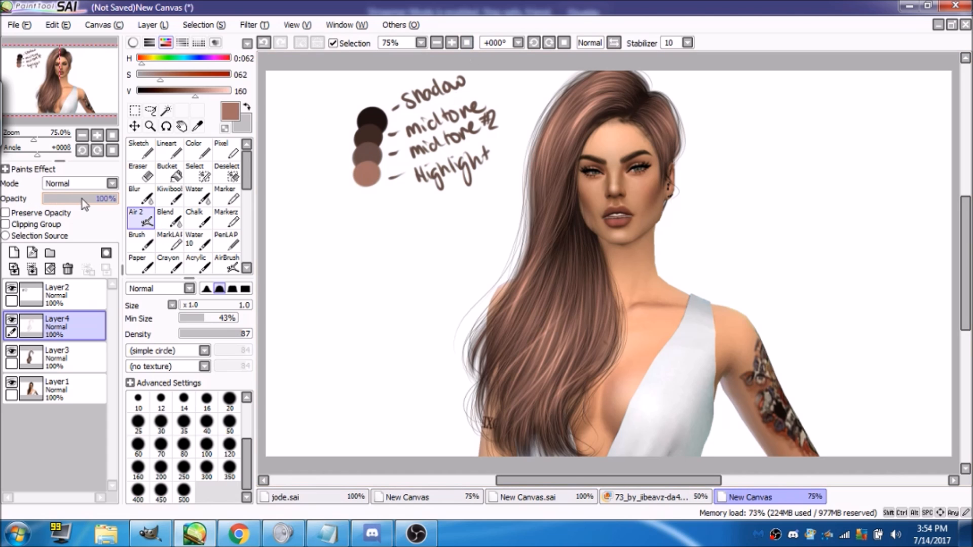
{"action": "left_click", "coordinate": [466, 44]}
{"action": "left_click_drag", "start_coordinate": [53, 82], "coordinate": [57, 66]}
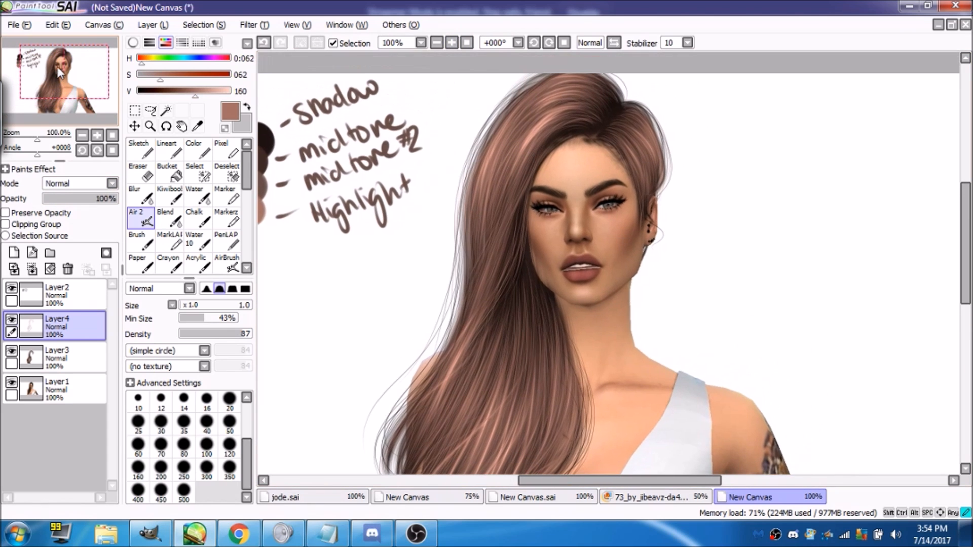
{"action": "left_click", "coordinate": [467, 42]}
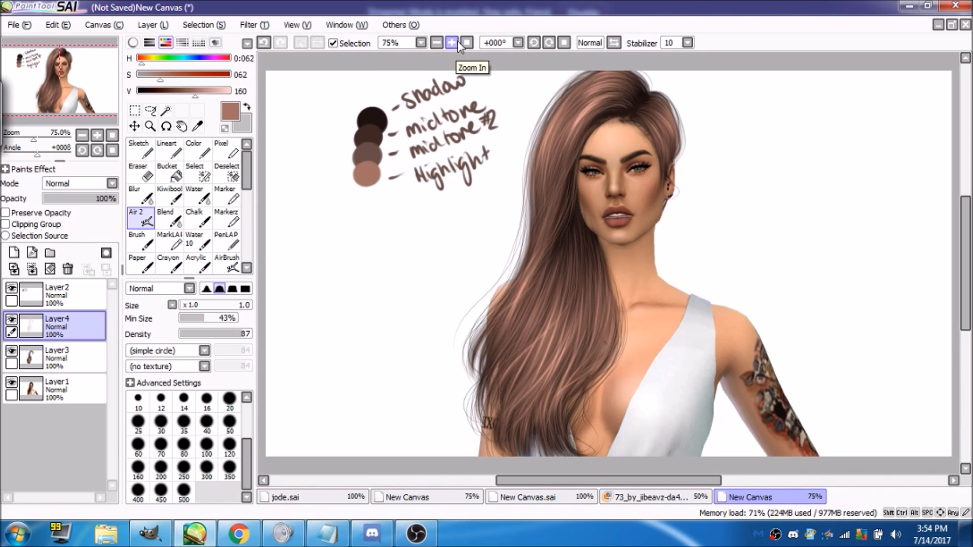
{"action": "left_click", "coordinate": [453, 44]}
{"action": "left_click_drag", "start_coordinate": [61, 94], "coordinate": [66, 86]}
{"action": "left_click", "coordinate": [461, 43]}
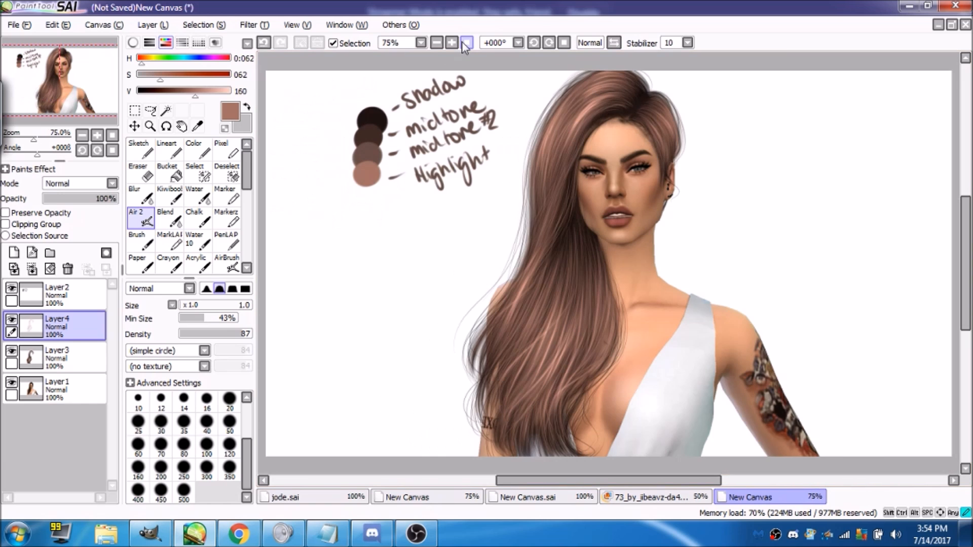
{"action": "left_click", "coordinate": [453, 44]}
{"action": "left_click", "coordinate": [453, 45]}
{"action": "left_click", "coordinate": [62, 71]}
{"action": "left_click_drag", "start_coordinate": [62, 72], "coordinate": [63, 68]}
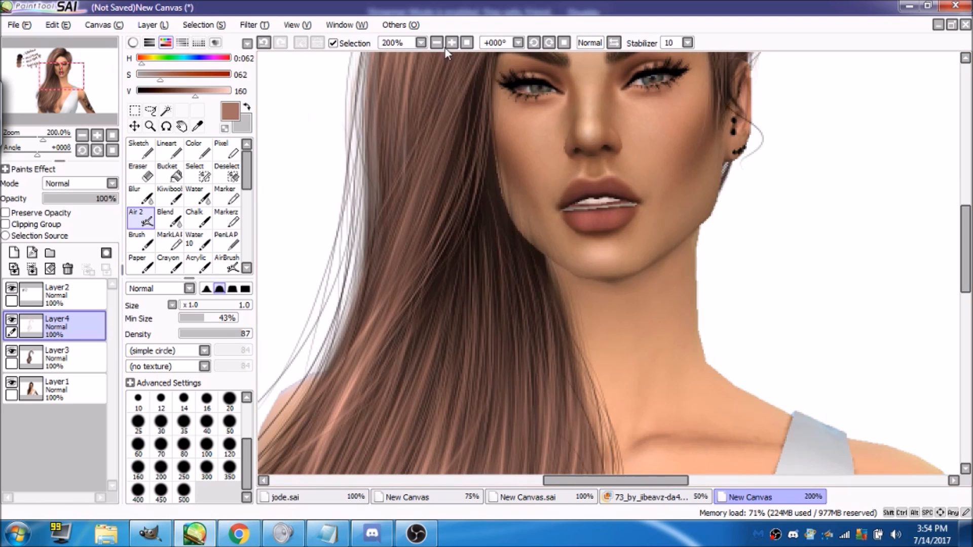
{"action": "left_click", "coordinate": [467, 43]}
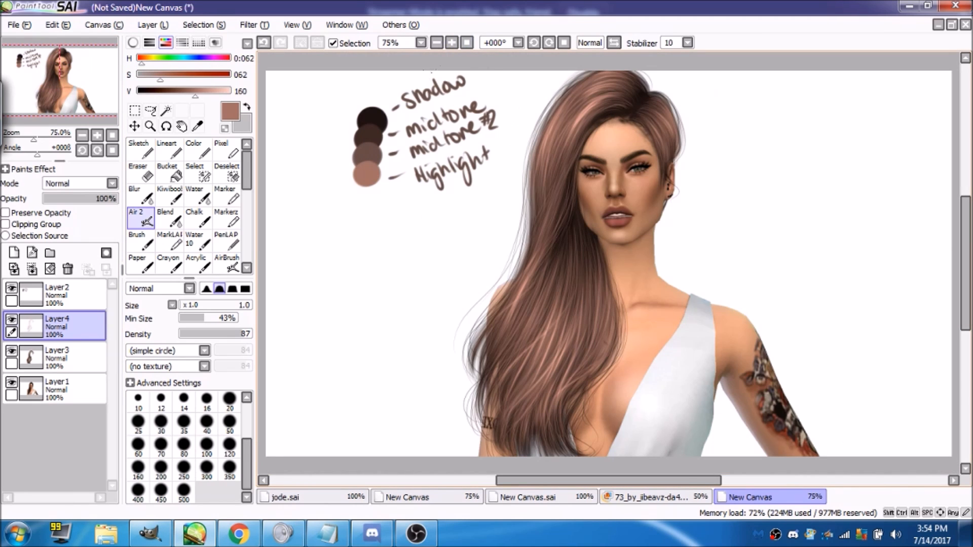
{"action": "left_click", "coordinate": [453, 44]}
{"action": "left_click", "coordinate": [453, 44]}
{"action": "left_click", "coordinate": [467, 43]}
- Set the fine-strand layer's blend mode to Luminosity and its opacity to 51%
{"action": "left_click", "coordinate": [84, 184]}
{"action": "left_click", "coordinate": [98, 187]}
{"action": "left_click", "coordinate": [99, 186]}
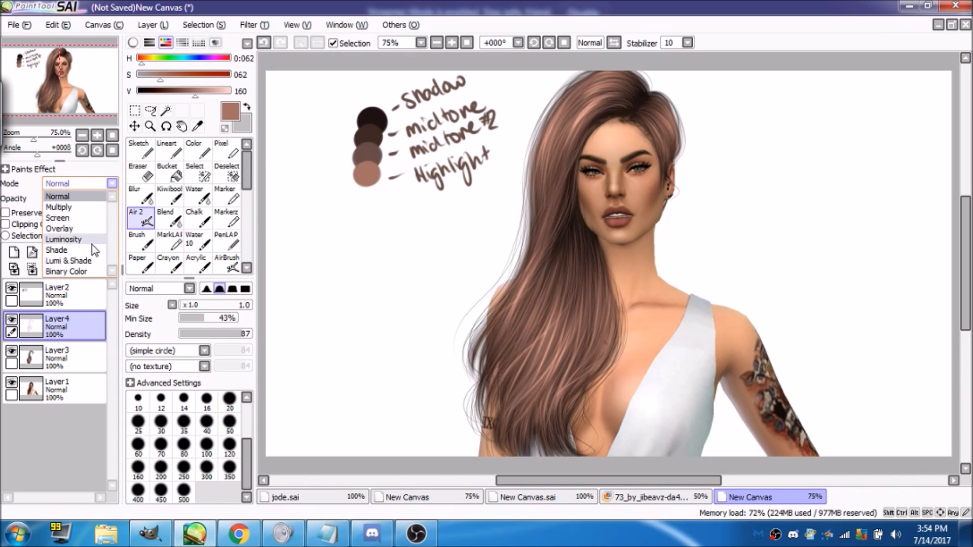
{"action": "left_click", "coordinate": [94, 240]}
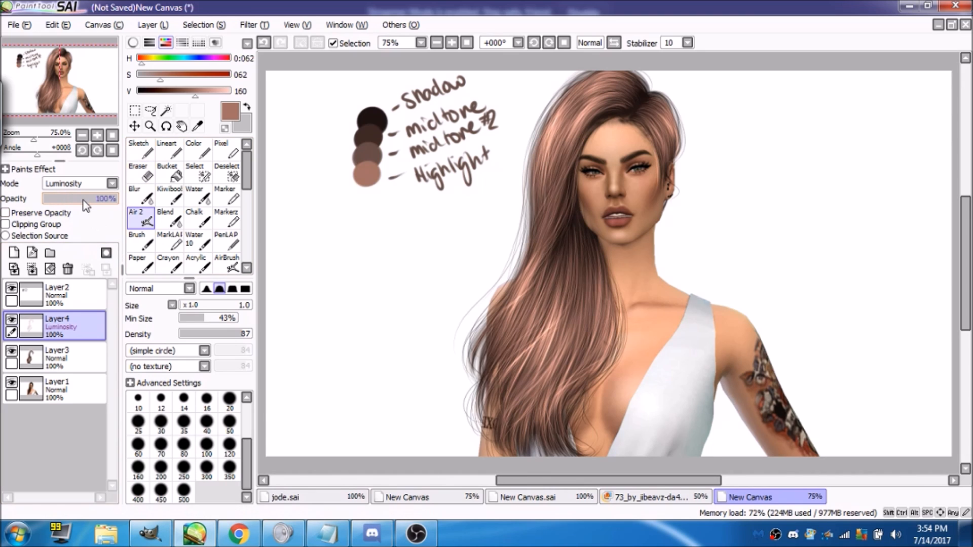
{"action": "left_click_drag", "start_coordinate": [82, 199], "coordinate": [94, 219]}
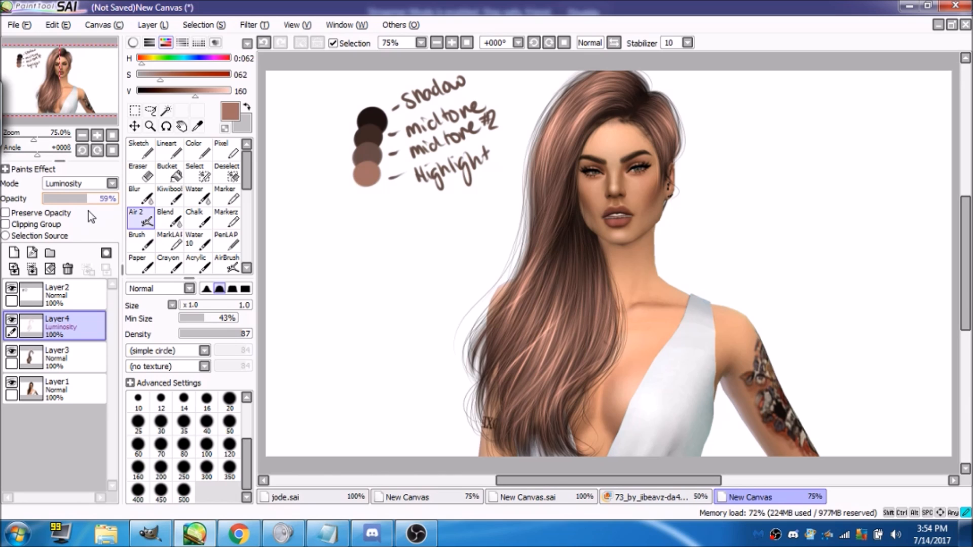
{"action": "left_click_drag", "start_coordinate": [85, 209], "coordinate": [83, 210]}
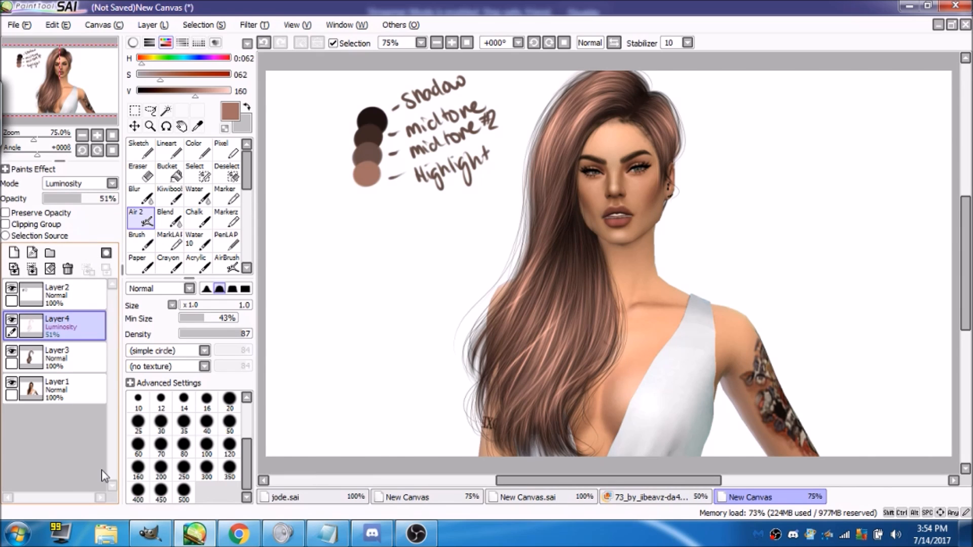
- Copy the whole strand layer, paste it as a new layer, and set the copy's opacity to 33%
{"action": "key", "text": "ctrl+a"}
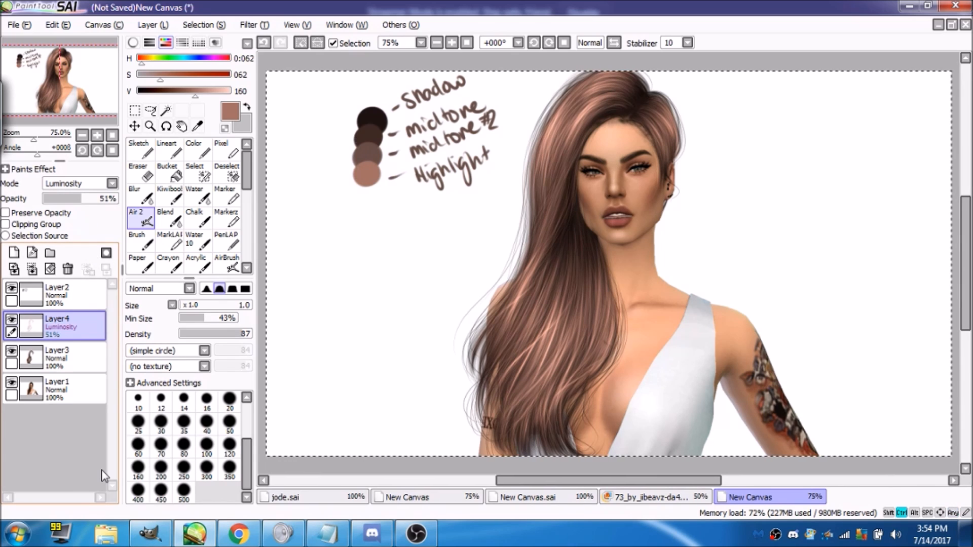
{"action": "key", "text": "ctrl+c"}
{"action": "key", "text": "ctrl+v"}
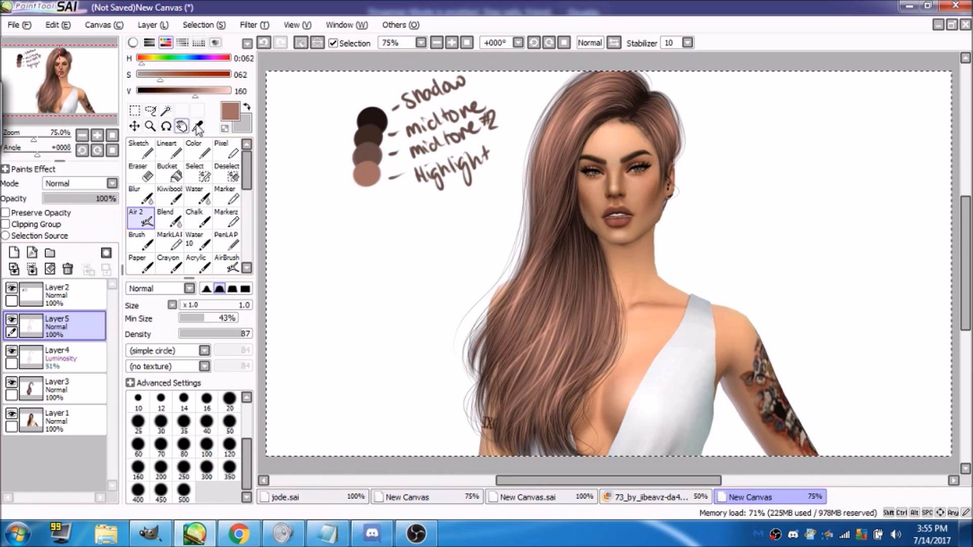
{"action": "left_click_drag", "start_coordinate": [94, 198], "coordinate": [106, 221]}
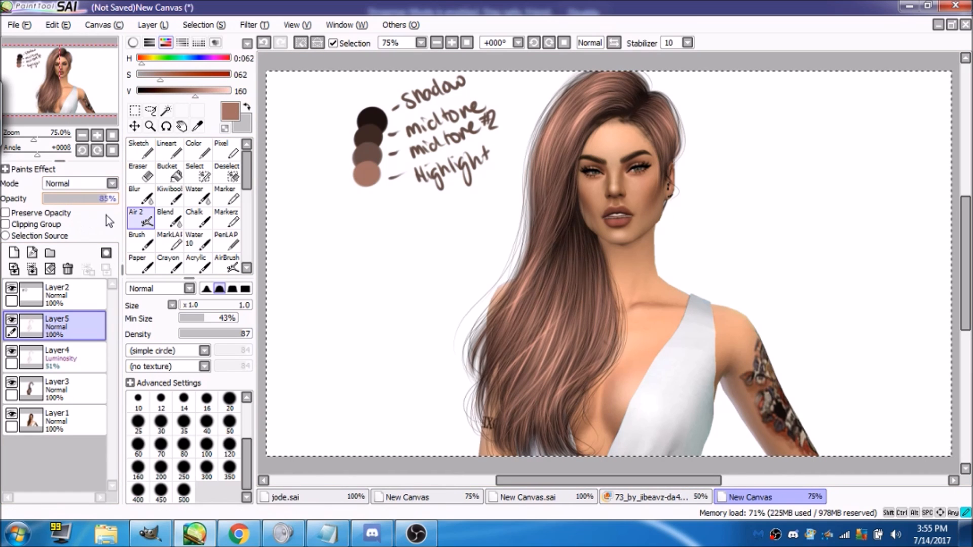
{"action": "mouse_move", "coordinate": [86, 225]}
{"action": "left_mouse_down"}
{"action": "mouse_move", "coordinate": [44, 207]}
{"action": "mouse_move", "coordinate": [103, 208]}
{"action": "mouse_move", "coordinate": [67, 231]}
{"action": "left_mouse_up"}
- Merge the Luminosity strand layer and its copy down into the hair layer, and delete the layer with the colour swatches and labels
{"action": "left_click", "coordinate": [85, 346]}
{"action": "left_click", "coordinate": [87, 327]}
{"action": "left_click", "coordinate": [58, 357]}
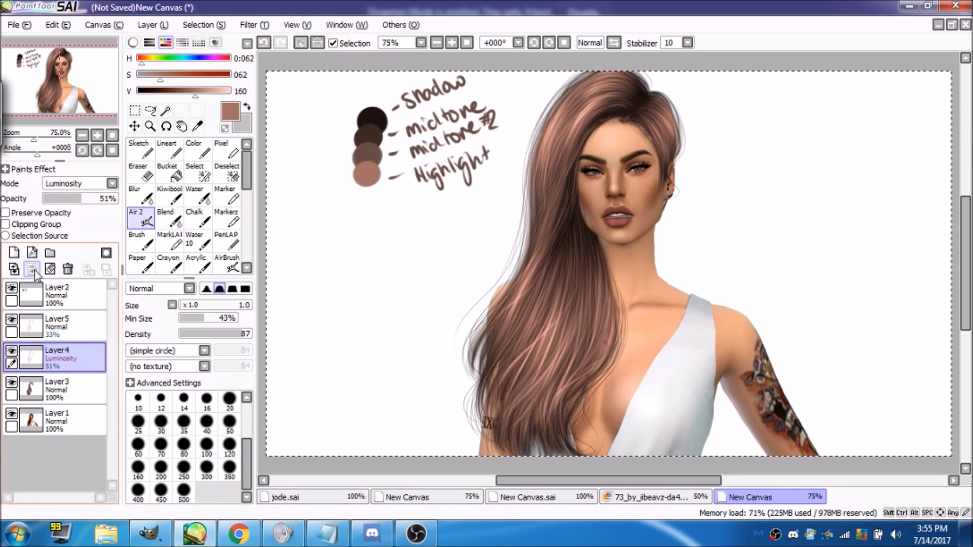
{"action": "left_click", "coordinate": [32, 269]}
{"action": "left_click", "coordinate": [60, 327]}
{"action": "left_click", "coordinate": [31, 269]}
{"action": "left_click", "coordinate": [60, 288]}
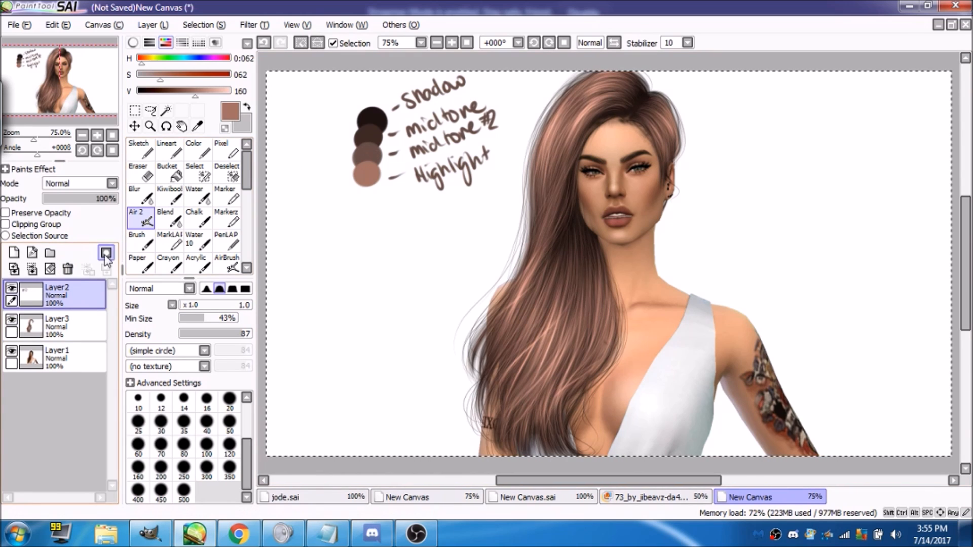
{"action": "left_click", "coordinate": [69, 271]}
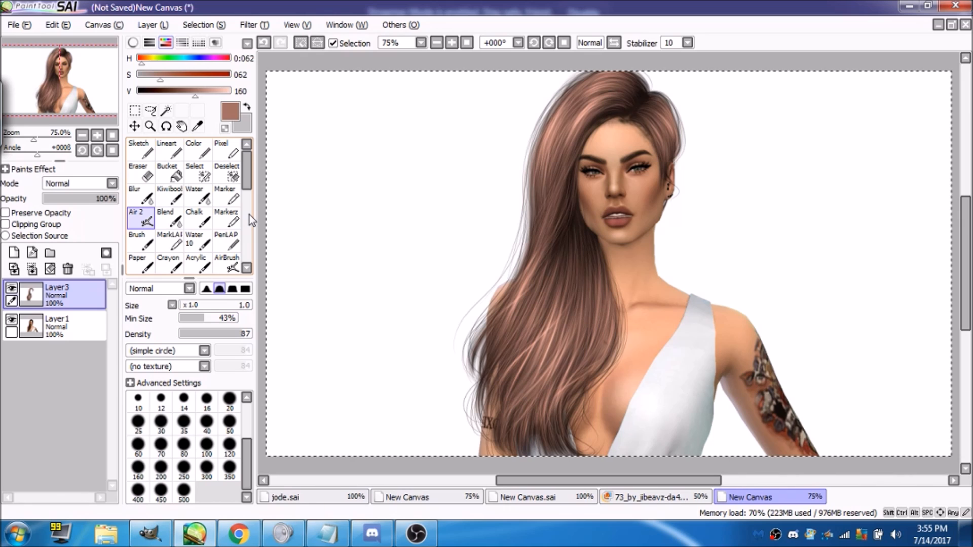
- Create a new layer above the hair, and set the Air 2 brush to size 66 with white
{"action": "left_click", "coordinate": [226, 196]}
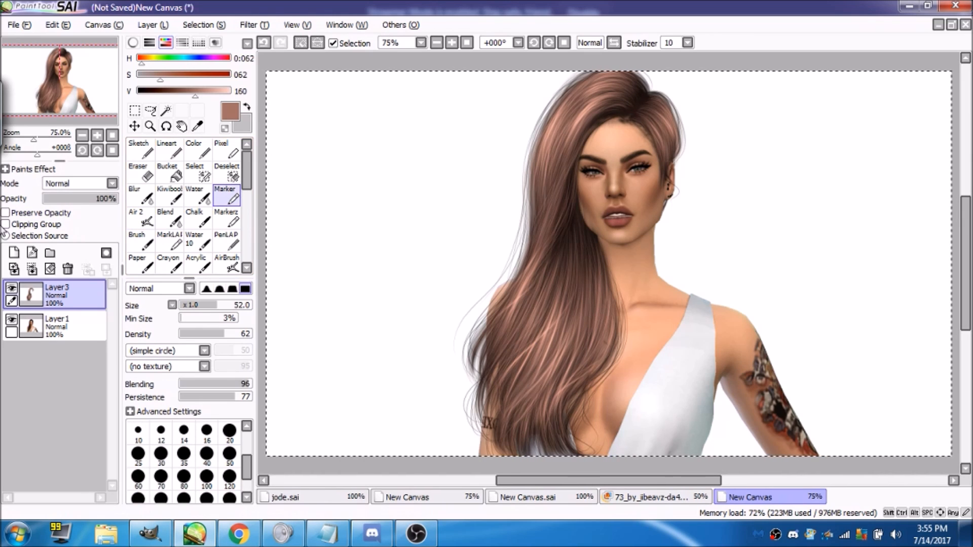
{"action": "left_click", "coordinate": [13, 253]}
{"action": "left_click", "coordinate": [137, 218]}
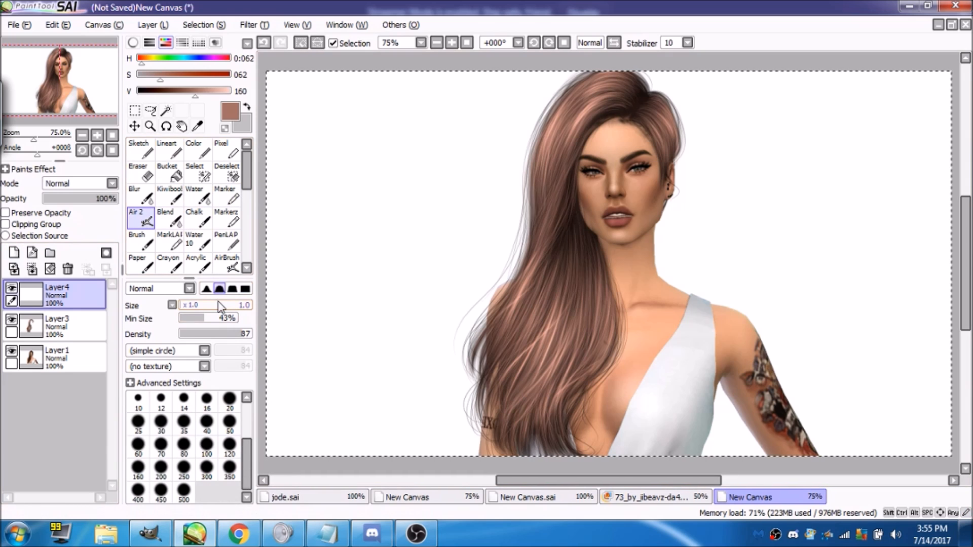
{"action": "mouse_move", "coordinate": [217, 304]}
{"action": "left_mouse_down"}
{"action": "mouse_move", "coordinate": [248, 301]}
{"action": "mouse_move", "coordinate": [228, 303]}
{"action": "left_mouse_up"}
{"action": "left_click_drag", "start_coordinate": [216, 91], "coordinate": [302, 96]}
{"action": "left_click_drag", "start_coordinate": [191, 74], "coordinate": [2, 81]}
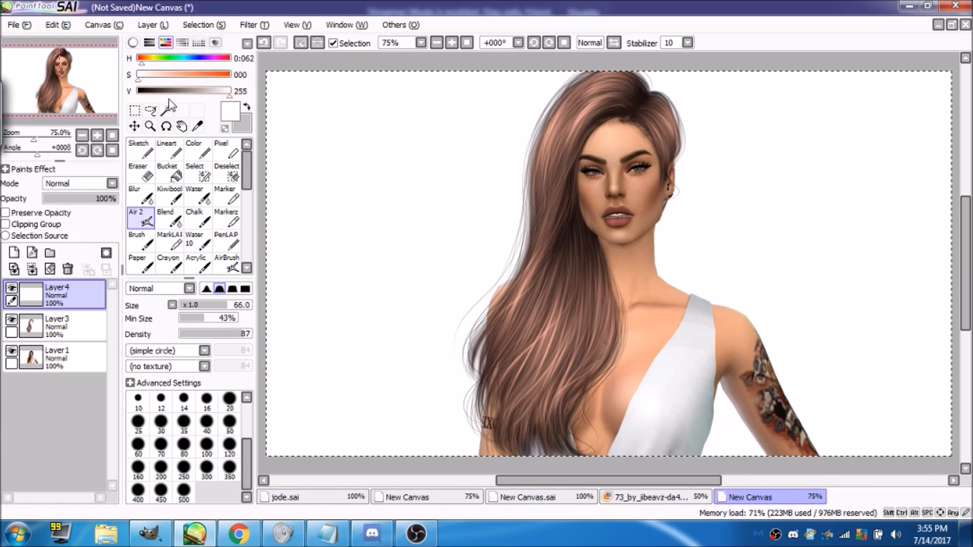
- Clip the new layer to the hair layer and set its blend mode to Luminosity
{"action": "left_click", "coordinate": [56, 224]}
{"action": "left_click", "coordinate": [112, 184]}
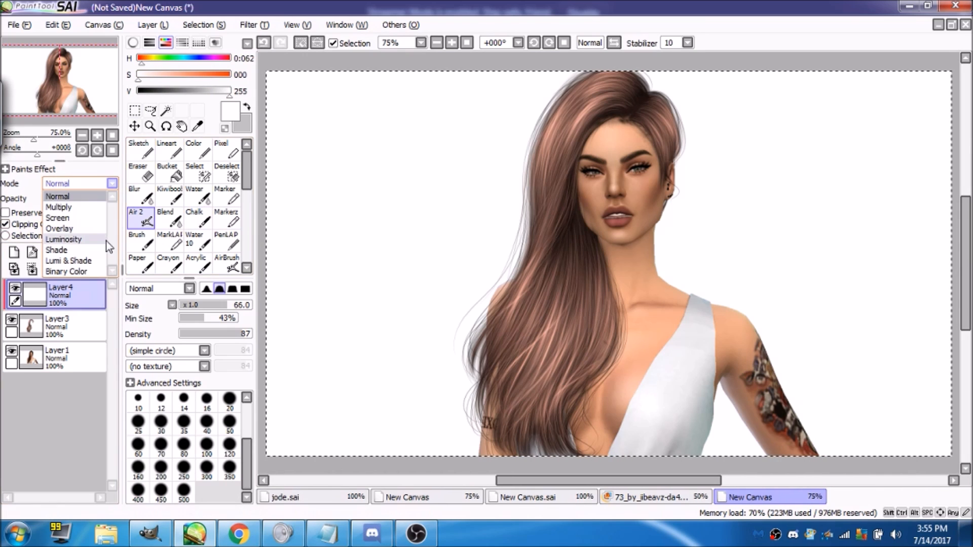
{"action": "left_click", "coordinate": [64, 240]}
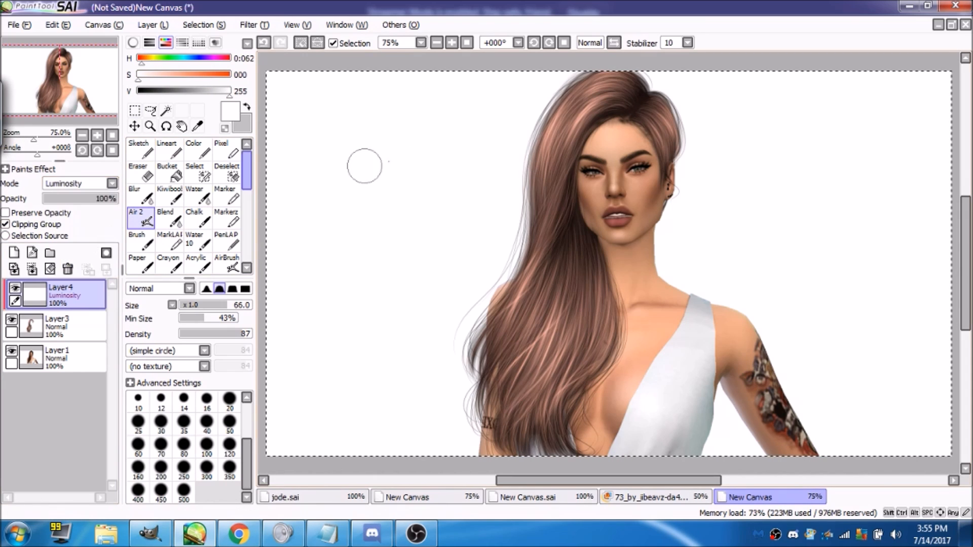
- Set the brush size to 55 and paint a white shine patch on the crown and a diagonal band across the mid-length hair
{"action": "left_click_drag", "start_coordinate": [222, 311], "coordinate": [218, 310]}
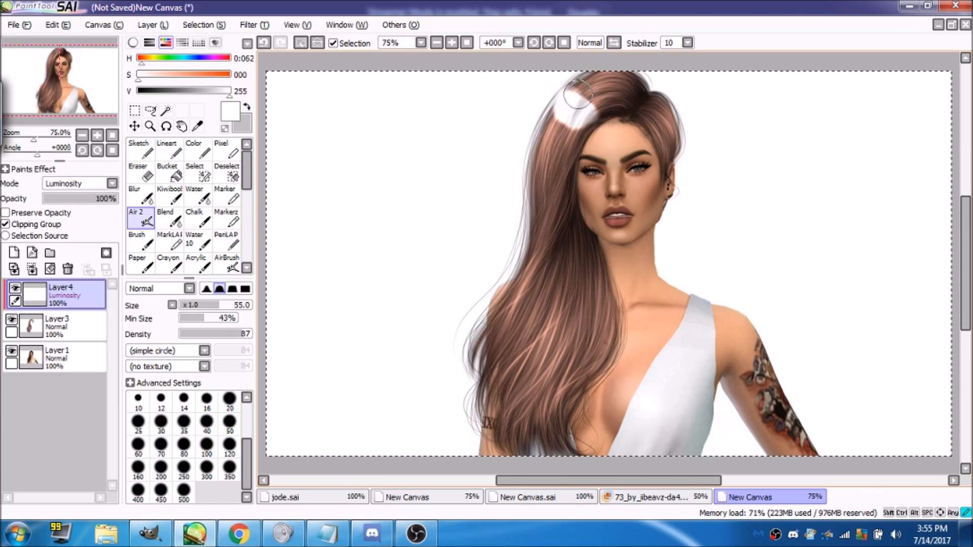
{"action": "left_click", "coordinate": [580, 112]}
{"action": "left_click_drag", "start_coordinate": [515, 299], "coordinate": [572, 363]}
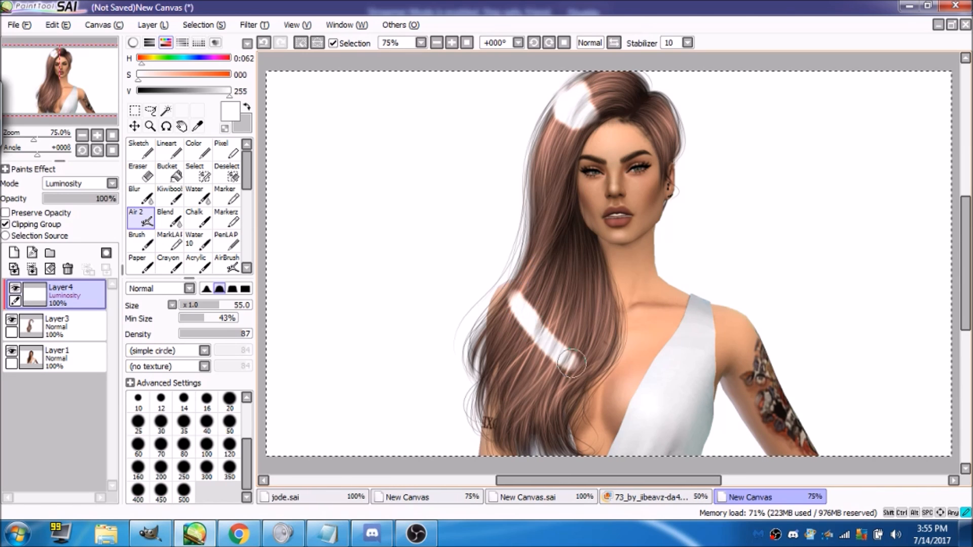
- Try widening the white band across the mid-length hair with additional strokes, and undo them
{"action": "mouse_move", "coordinate": [518, 302]}
{"action": "left_mouse_down"}
{"action": "mouse_move", "coordinate": [564, 342]}
{"action": "mouse_move", "coordinate": [550, 305]}
{"action": "left_mouse_up"}
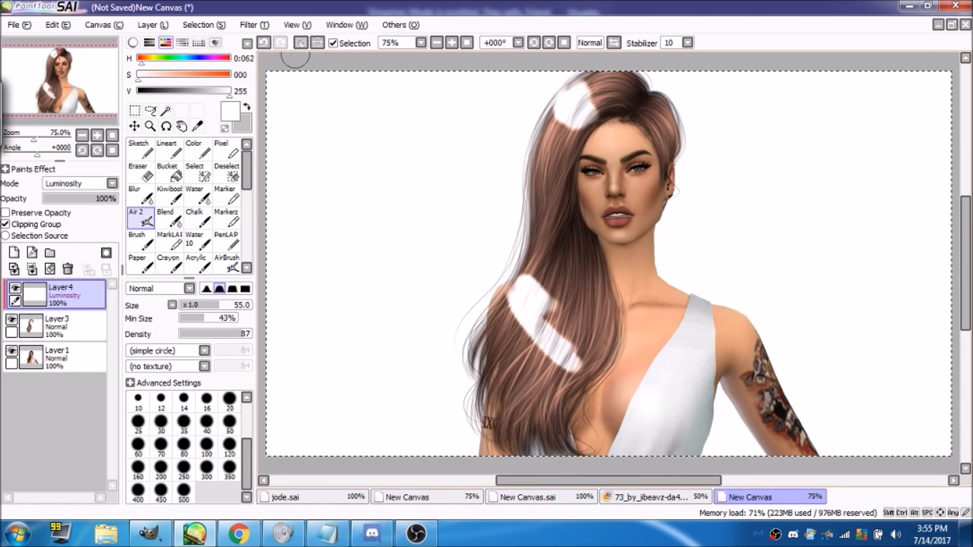
{"action": "left_click", "coordinate": [264, 43]}
{"action": "left_click_drag", "start_coordinate": [516, 278], "coordinate": [608, 352]}
{"action": "left_click", "coordinate": [264, 43]}
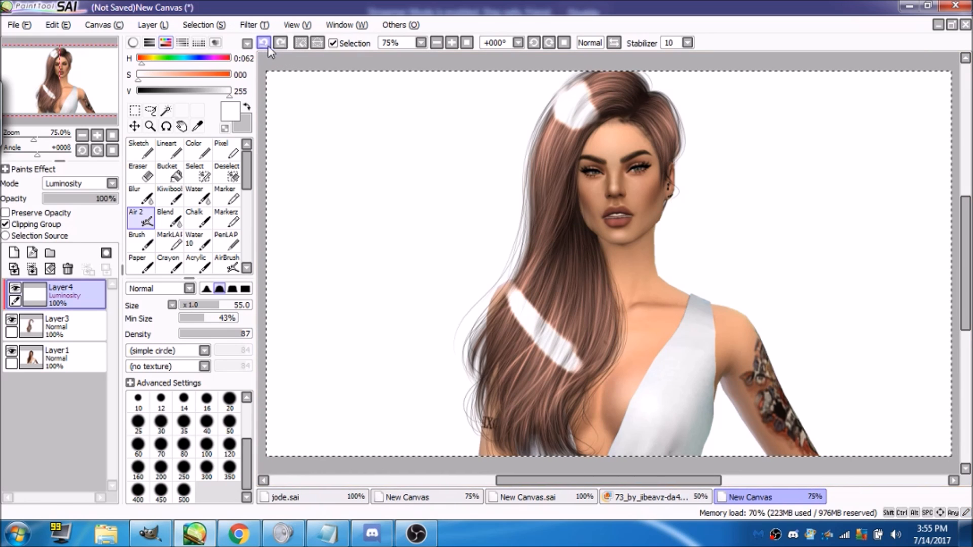
{"action": "left_click", "coordinate": [265, 43]}
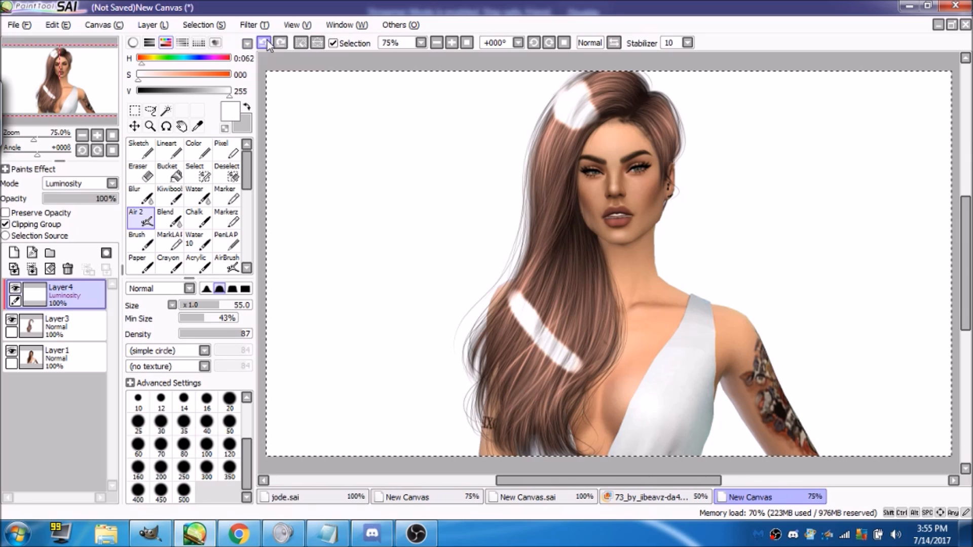
- Undo the diagonal white band and paint smaller white shine patches at brush size 34 on the mid-length, lower and side hair
{"action": "left_click", "coordinate": [265, 43]}
{"action": "left_click", "coordinate": [206, 304]}
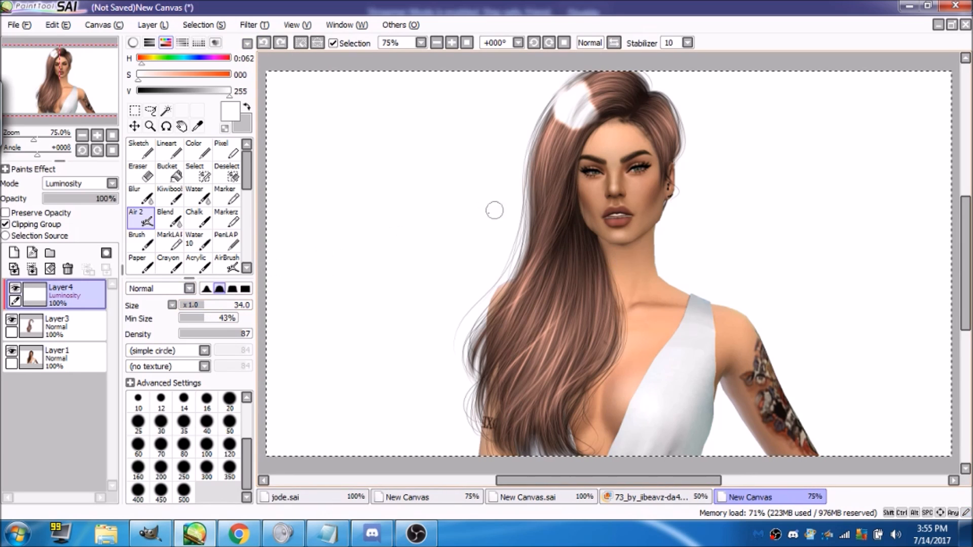
{"action": "mouse_move", "coordinate": [522, 287]}
{"action": "left_mouse_down"}
{"action": "mouse_move", "coordinate": [536, 264]}
{"action": "mouse_move", "coordinate": [508, 293]}
{"action": "left_mouse_up"}
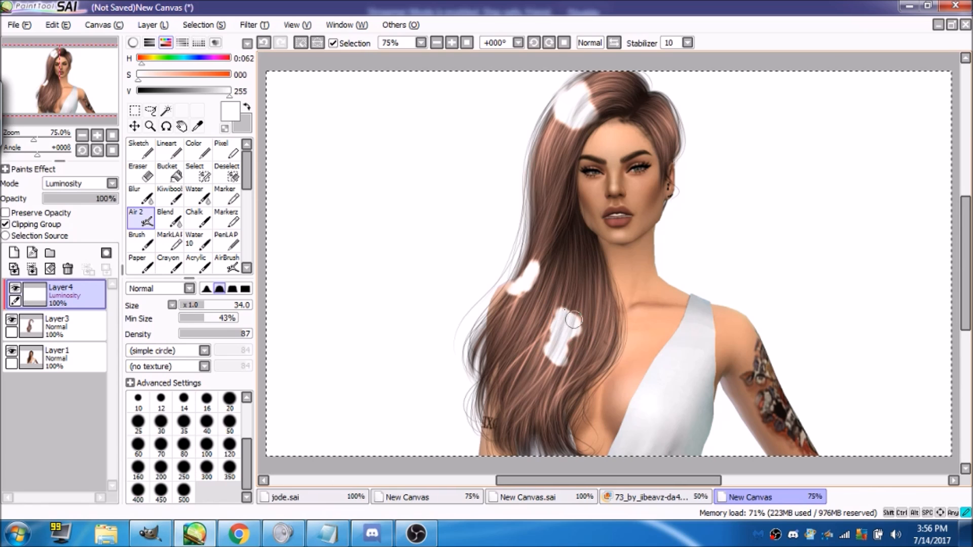
{"action": "mouse_move", "coordinate": [504, 350]}
{"action": "left_mouse_down"}
{"action": "mouse_move", "coordinate": [511, 378]}
{"action": "mouse_move", "coordinate": [508, 343]}
{"action": "mouse_move", "coordinate": [550, 409]}
{"action": "left_mouse_up"}
{"action": "left_click_drag", "start_coordinate": [535, 152], "coordinate": [565, 177]}
{"action": "left_click_drag", "start_coordinate": [678, 109], "coordinate": [658, 144]}
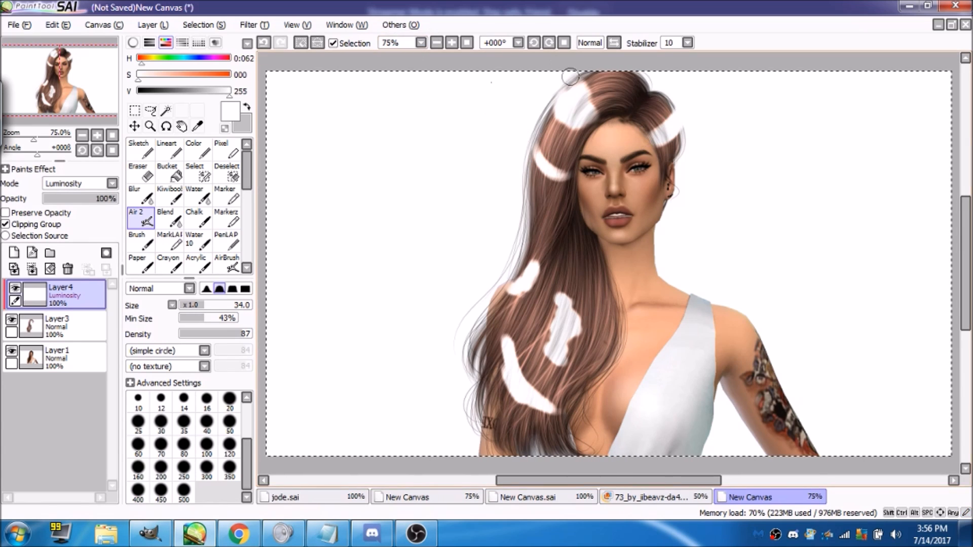
- Set the Blur brush to size 66 and blend the shine patches on the crown and both sides of the head into the hair
{"action": "left_click", "coordinate": [142, 195]}
{"action": "left_click_drag", "start_coordinate": [202, 303], "coordinate": [227, 304]}
{"action": "mouse_move", "coordinate": [549, 172]}
{"action": "left_mouse_down"}
{"action": "mouse_move", "coordinate": [561, 196]}
{"action": "mouse_move", "coordinate": [529, 164]}
{"action": "mouse_move", "coordinate": [543, 180]}
{"action": "mouse_move", "coordinate": [576, 180]}
{"action": "mouse_move", "coordinate": [564, 165]}
{"action": "mouse_move", "coordinate": [583, 192]}
{"action": "mouse_move", "coordinate": [518, 174]}
{"action": "mouse_move", "coordinate": [583, 193]}
{"action": "mouse_move", "coordinate": [570, 157]}
{"action": "left_mouse_up"}
{"action": "mouse_move", "coordinate": [562, 114]}
{"action": "left_mouse_down"}
{"action": "mouse_move", "coordinate": [591, 84]}
{"action": "mouse_move", "coordinate": [579, 74]}
{"action": "mouse_move", "coordinate": [585, 98]}
{"action": "mouse_move", "coordinate": [618, 132]}
{"action": "mouse_move", "coordinate": [554, 120]}
{"action": "mouse_move", "coordinate": [578, 113]}
{"action": "mouse_move", "coordinate": [565, 92]}
{"action": "mouse_move", "coordinate": [615, 116]}
{"action": "mouse_move", "coordinate": [584, 153]}
{"action": "mouse_move", "coordinate": [543, 114]}
{"action": "mouse_move", "coordinate": [596, 119]}
{"action": "left_mouse_up"}
{"action": "left_click", "coordinate": [219, 289]}
{"action": "mouse_move", "coordinate": [649, 91]}
{"action": "left_mouse_down"}
{"action": "mouse_move", "coordinate": [659, 127]}
{"action": "mouse_move", "coordinate": [691, 109]}
{"action": "mouse_move", "coordinate": [657, 129]}
{"action": "mouse_move", "coordinate": [697, 91]}
{"action": "left_mouse_up"}
- Blur the white shine patches along the mid-length and lower hair, following the flow of the strands
{"action": "mouse_move", "coordinate": [526, 249]}
{"action": "left_mouse_down"}
{"action": "mouse_move", "coordinate": [549, 297]}
{"action": "mouse_move", "coordinate": [488, 301]}
{"action": "mouse_move", "coordinate": [557, 290]}
{"action": "mouse_move", "coordinate": [572, 310]}
{"action": "mouse_move", "coordinate": [551, 355]}
{"action": "mouse_move", "coordinate": [529, 334]}
{"action": "mouse_move", "coordinate": [548, 315]}
{"action": "mouse_move", "coordinate": [571, 353]}
{"action": "mouse_move", "coordinate": [552, 373]}
{"action": "mouse_move", "coordinate": [505, 342]}
{"action": "mouse_move", "coordinate": [545, 410]}
{"action": "mouse_move", "coordinate": [505, 390]}
{"action": "mouse_move", "coordinate": [470, 324]}
{"action": "mouse_move", "coordinate": [524, 379]}
{"action": "mouse_move", "coordinate": [486, 385]}
{"action": "left_mouse_up"}
{"action": "left_click_drag", "start_coordinate": [505, 338], "coordinate": [571, 378]}
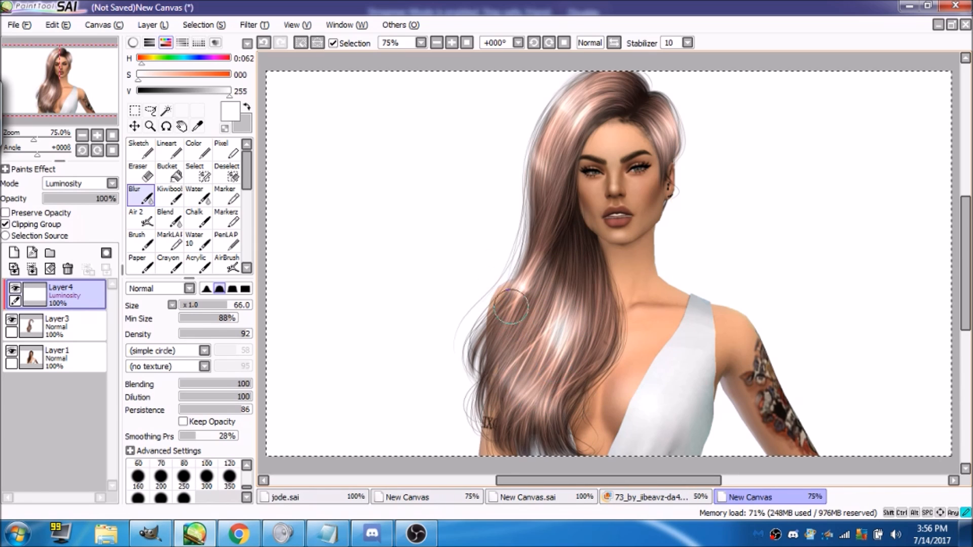
{"action": "left_click_drag", "start_coordinate": [512, 374], "coordinate": [520, 391]}
{"action": "left_click_drag", "start_coordinate": [575, 304], "coordinate": [599, 311]}
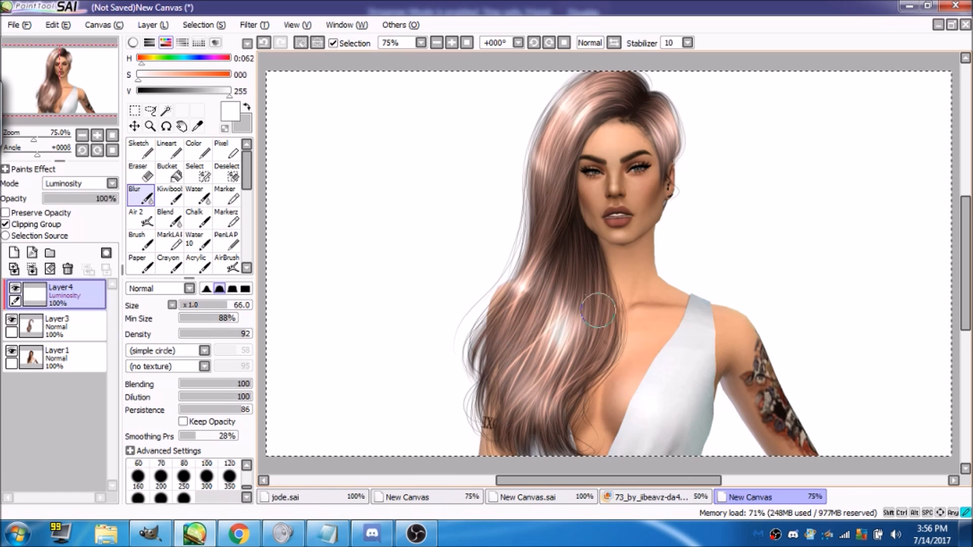
{"action": "left_click_drag", "start_coordinate": [592, 348], "coordinate": [541, 281]}
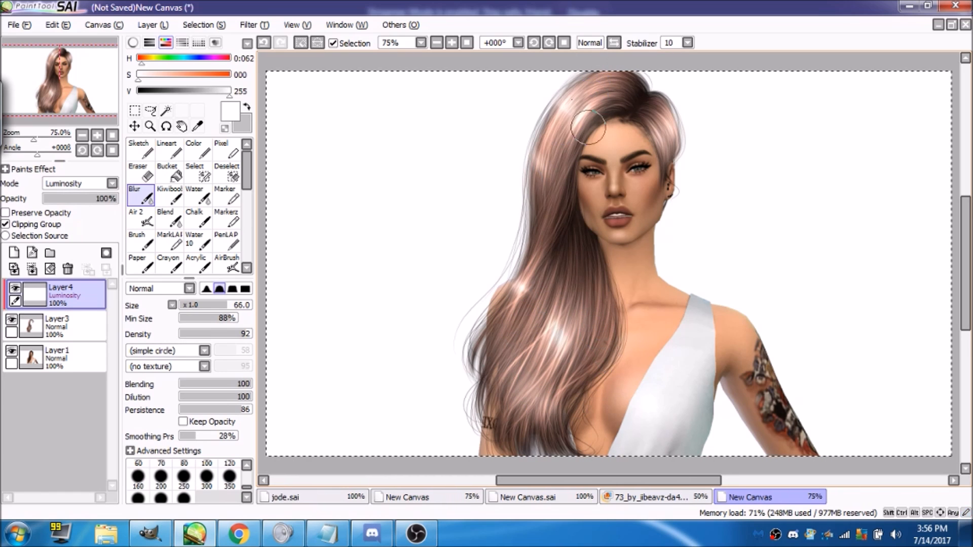
- Trim the blurred shine around the crown, side and lower hair with the Eraser at size 100
{"action": "left_click", "coordinate": [141, 172]}
{"action": "left_click", "coordinate": [207, 446]}
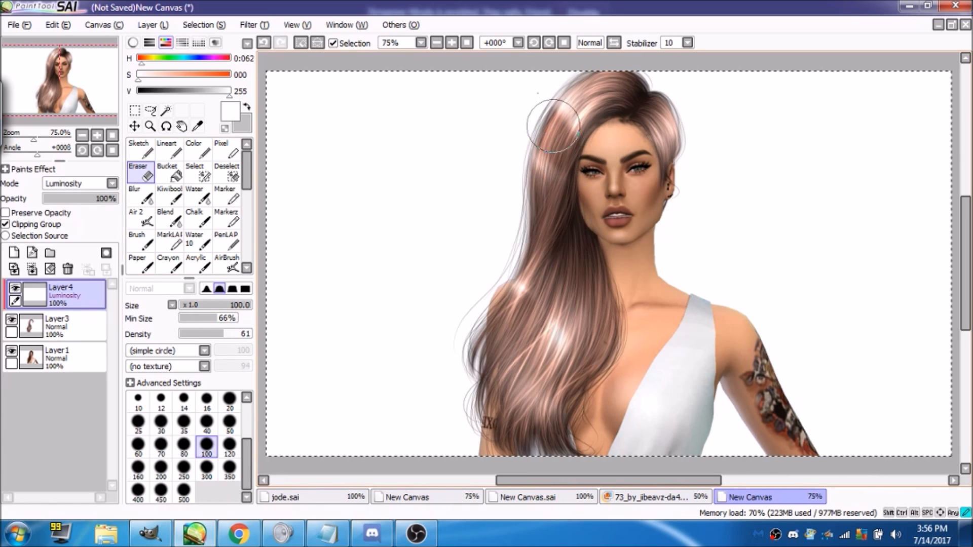
{"action": "mouse_move", "coordinate": [553, 126]}
{"action": "left_mouse_down"}
{"action": "mouse_move", "coordinate": [618, 60]}
{"action": "mouse_move", "coordinate": [611, 80]}
{"action": "left_mouse_up"}
{"action": "mouse_move", "coordinate": [679, 84]}
{"action": "left_mouse_down"}
{"action": "mouse_move", "coordinate": [659, 104]}
{"action": "mouse_move", "coordinate": [667, 113]}
{"action": "left_mouse_up"}
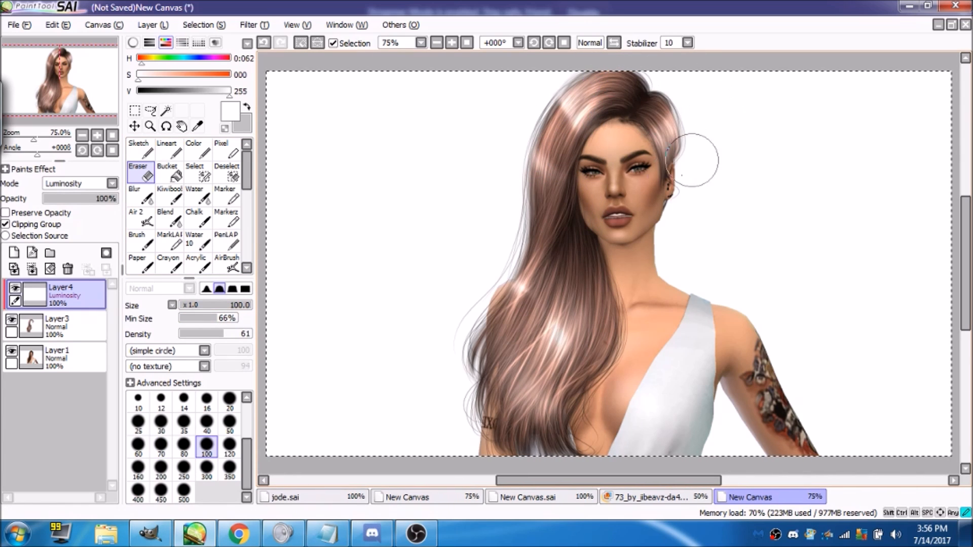
{"action": "left_click_drag", "start_coordinate": [545, 246], "coordinate": [610, 340]}
{"action": "mouse_move", "coordinate": [563, 266]}
{"action": "left_mouse_down"}
{"action": "mouse_move", "coordinate": [503, 362]}
{"action": "mouse_move", "coordinate": [573, 420]}
{"action": "left_mouse_up"}
{"action": "mouse_move", "coordinate": [517, 377]}
{"action": "left_mouse_down"}
{"action": "mouse_move", "coordinate": [548, 429]}
{"action": "mouse_move", "coordinate": [559, 395]}
{"action": "left_mouse_up"}
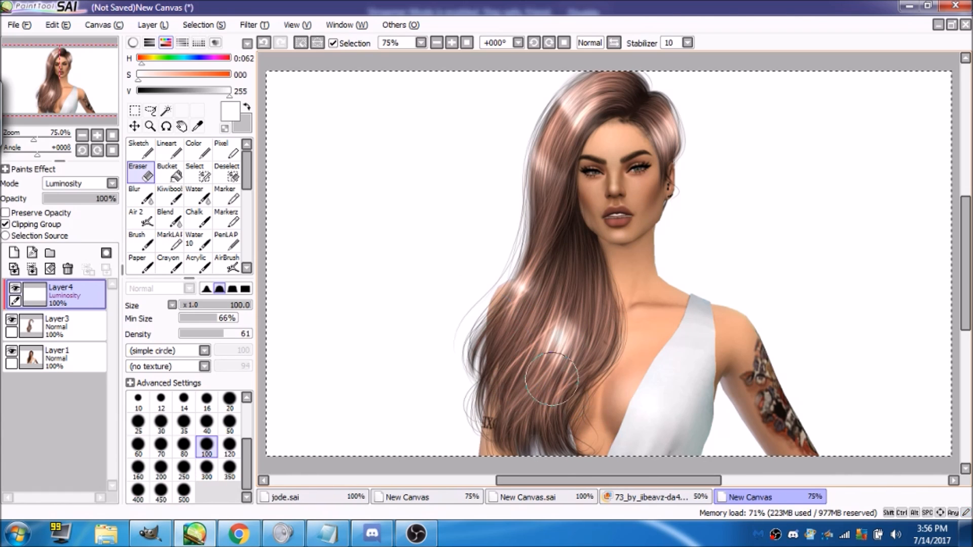
- Soften the remaining shine on the upper and mid-length hair with Blur and set the shine layer's blend mode to Overlay
{"action": "left_click", "coordinate": [141, 195]}
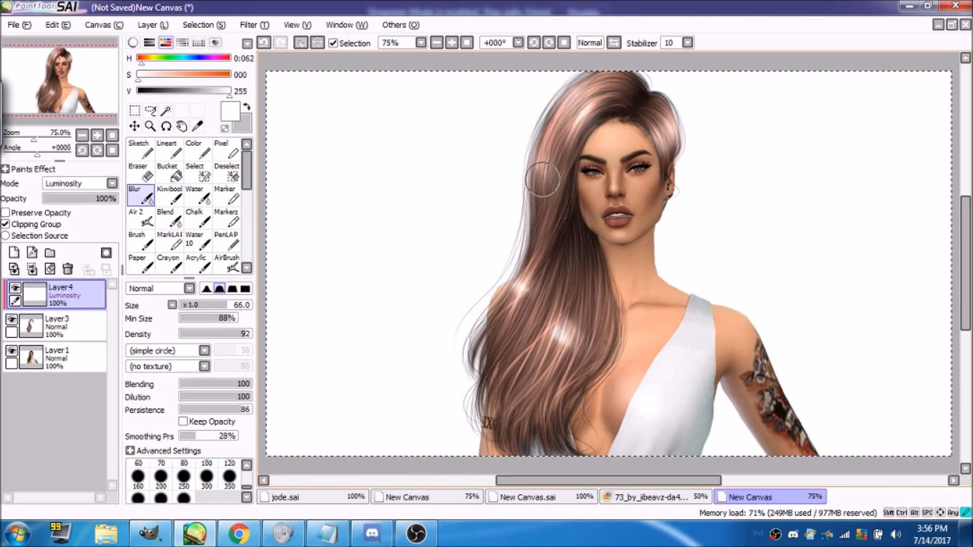
{"action": "left_click_drag", "start_coordinate": [511, 286], "coordinate": [519, 304]}
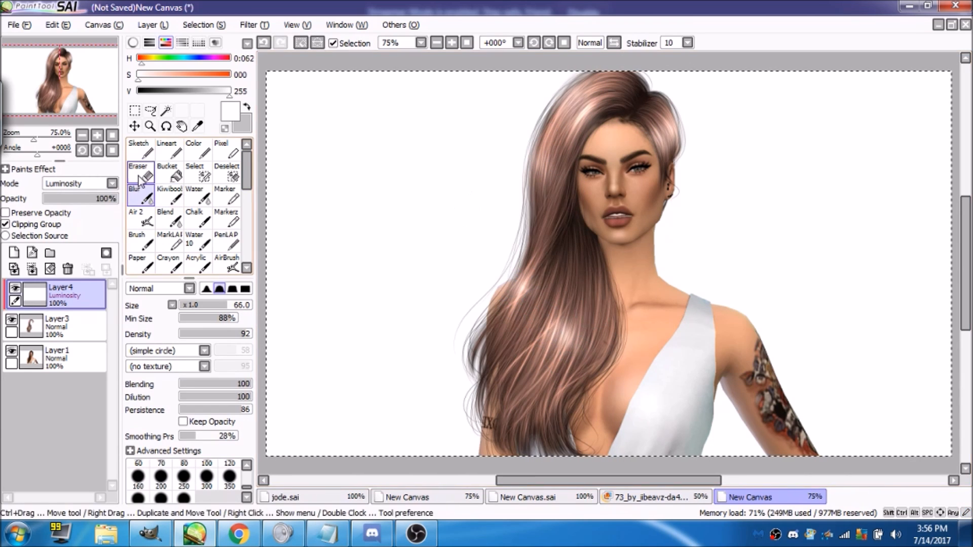
{"action": "left_click", "coordinate": [97, 184]}
{"action": "left_click", "coordinate": [96, 228]}
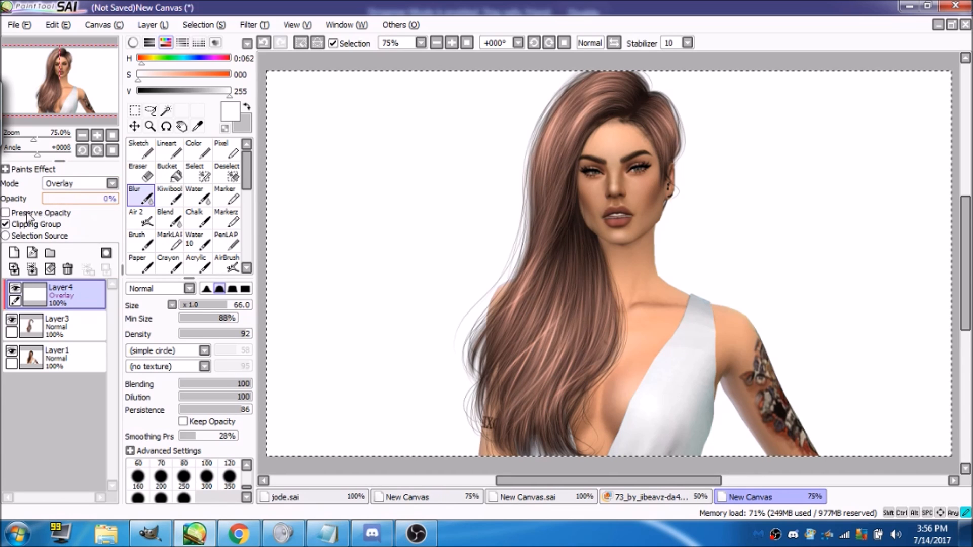
- Paint extra white highlights on the crown with Air 2 at size 34 and soften the shine with Blur at size 66
{"action": "left_click", "coordinate": [141, 220]}
{"action": "mouse_move", "coordinate": [601, 90]}
{"action": "left_mouse_down"}
{"action": "mouse_move", "coordinate": [571, 90]}
{"action": "mouse_move", "coordinate": [575, 129]}
{"action": "left_mouse_up"}
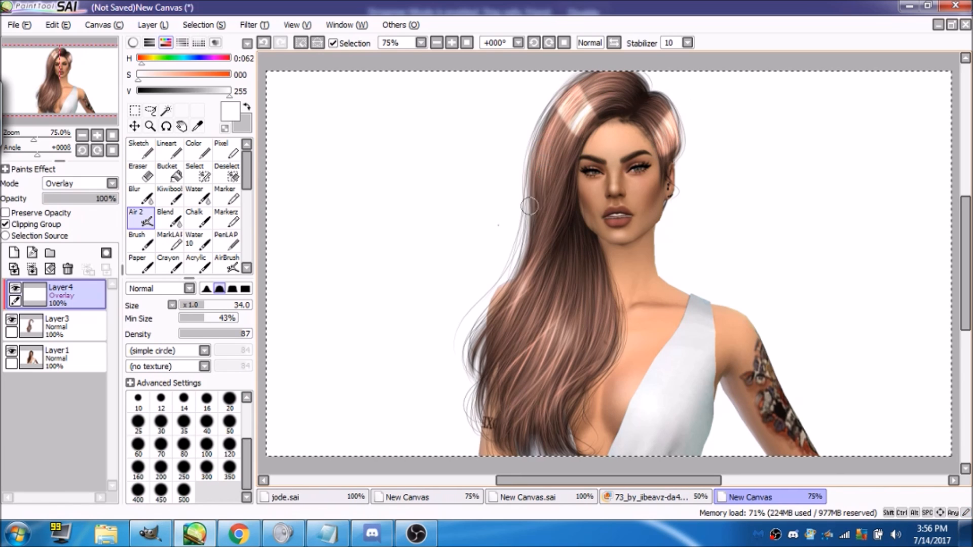
{"action": "left_click", "coordinate": [146, 199]}
{"action": "mouse_move", "coordinate": [517, 284]}
{"action": "left_mouse_down"}
{"action": "mouse_move", "coordinate": [537, 267]}
{"action": "mouse_move", "coordinate": [532, 290]}
{"action": "left_mouse_up"}
{"action": "mouse_move", "coordinate": [566, 116]}
{"action": "left_mouse_down"}
{"action": "mouse_move", "coordinate": [588, 100]}
{"action": "mouse_move", "coordinate": [523, 118]}
{"action": "left_mouse_up"}
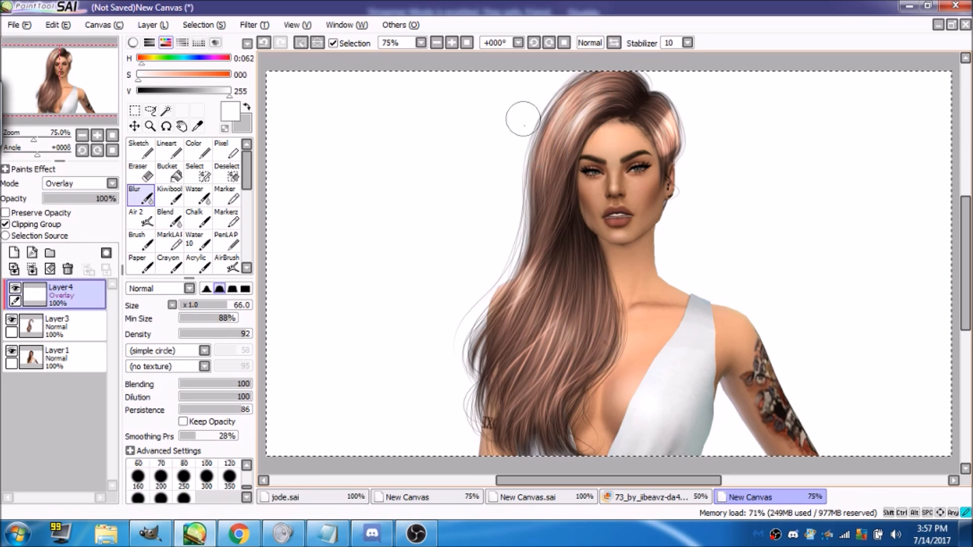
- Lower the shine layer's opacity and merge it down into the hair layer, keeping the hair layer at 100% opacity
{"action": "left_click_drag", "start_coordinate": [106, 199], "coordinate": [67, 200]}
{"action": "left_click", "coordinate": [31, 269]}
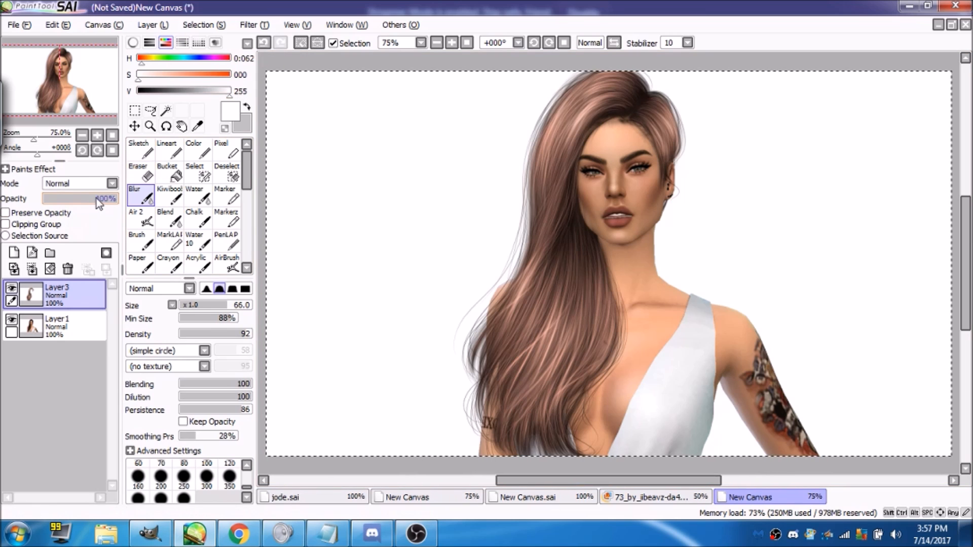
{"action": "left_click_drag", "start_coordinate": [101, 199], "coordinate": [168, 201]}
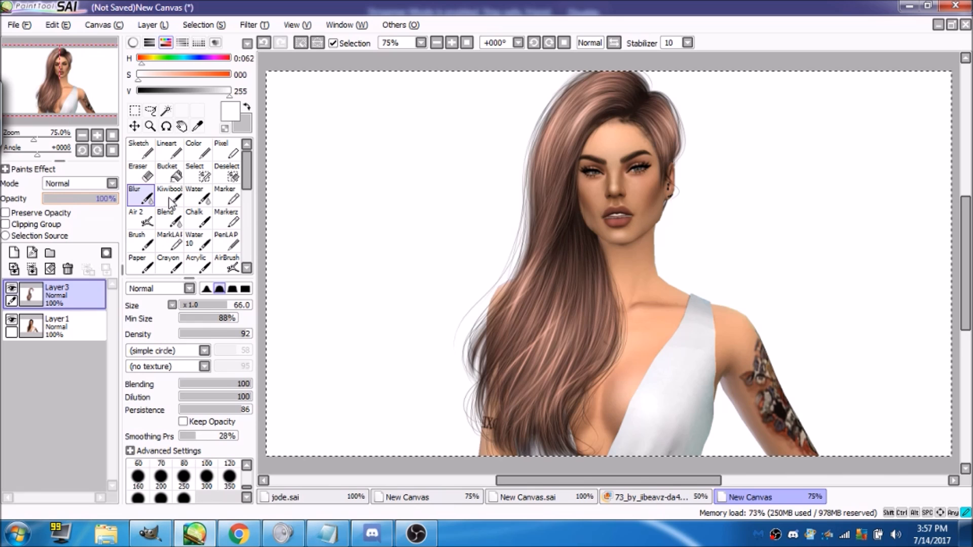
- Adjust the hair layer's Brightness to -22, Contrast to +18 and Color Deepen to -28
{"action": "left_click", "coordinate": [262, 28]}
{"action": "left_click", "coordinate": [271, 56]}
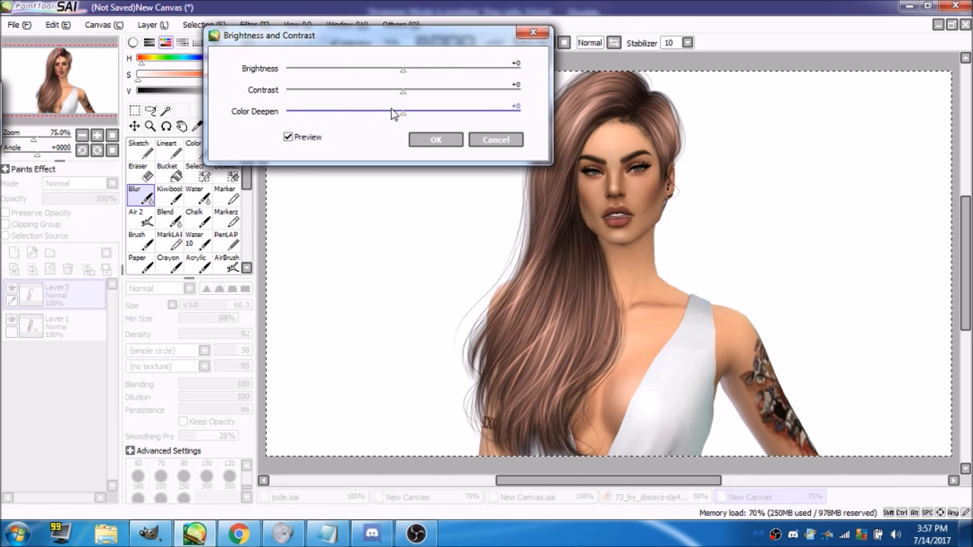
{"action": "left_click_drag", "start_coordinate": [402, 41], "coordinate": [306, 42]}
{"action": "left_click_drag", "start_coordinate": [308, 94], "coordinate": [262, 115]}
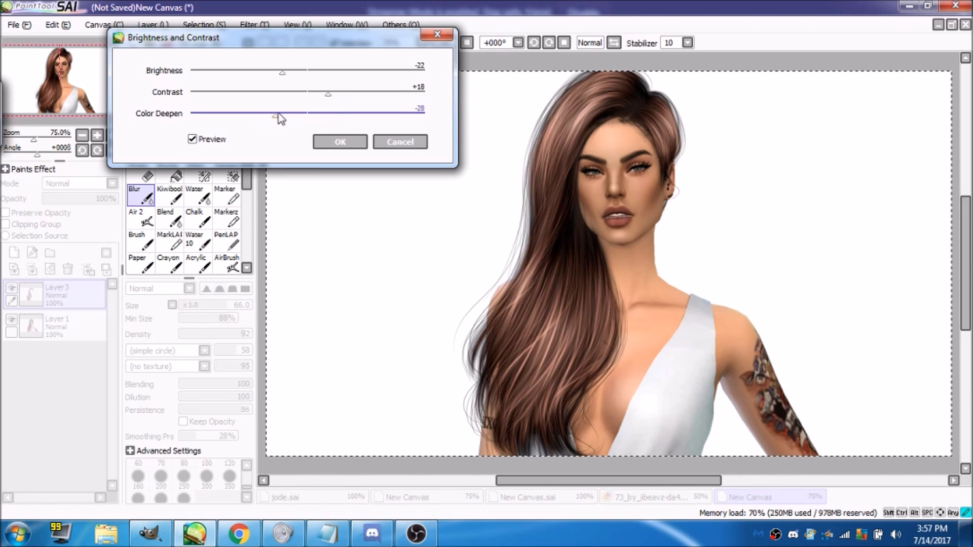
{"action": "left_click", "coordinate": [340, 141]}
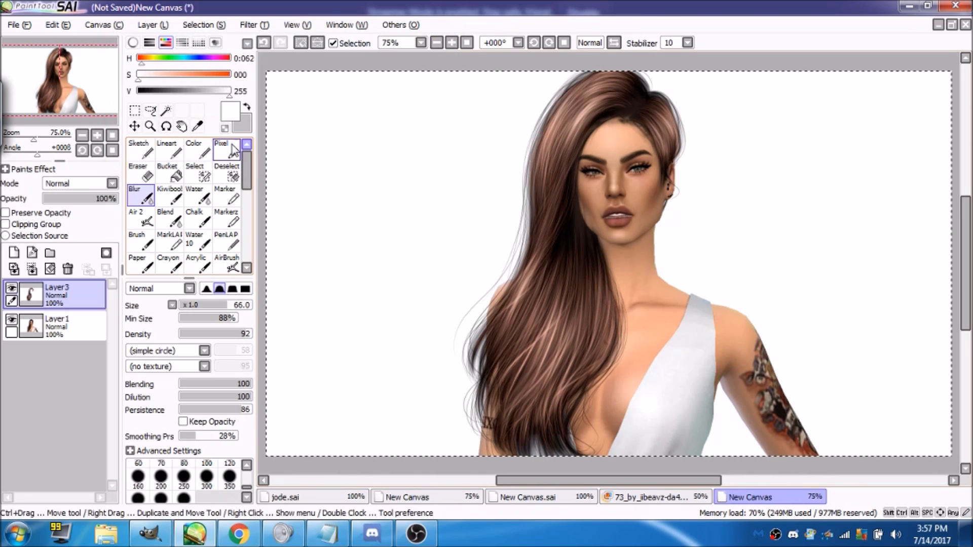
- Compare the hair by toggling its layer, and set its Saturation to -13 and Luminescence to -14
{"action": "left_click", "coordinate": [12, 288]}
{"action": "left_click", "coordinate": [12, 289]}
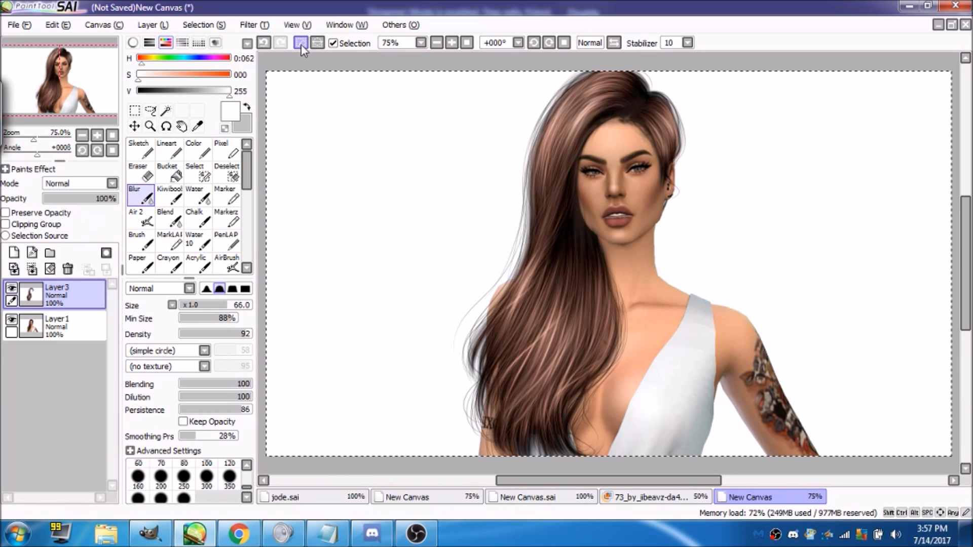
{"action": "left_click", "coordinate": [254, 24]}
{"action": "left_click", "coordinate": [271, 45]}
{"action": "left_click_drag", "start_coordinate": [352, 116], "coordinate": [367, 116]}
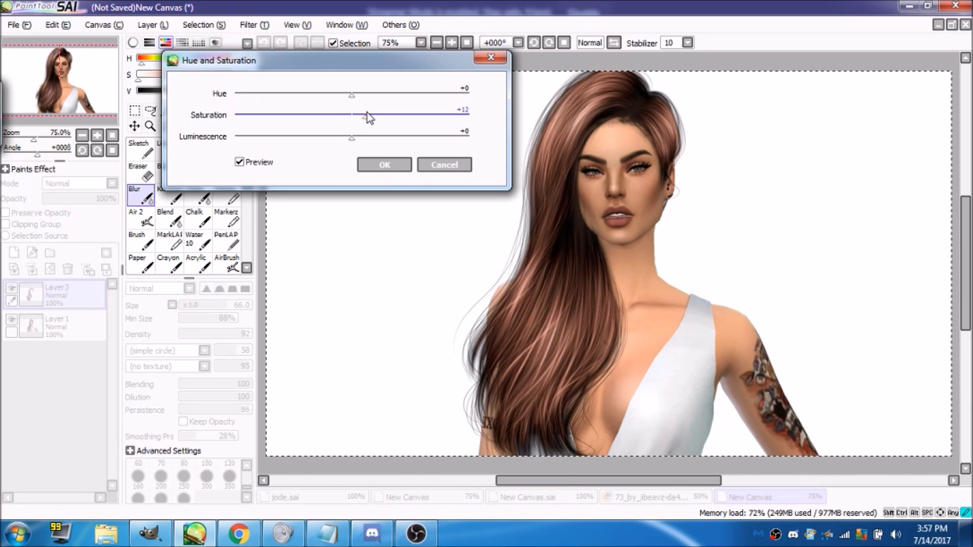
{"action": "left_click", "coordinate": [335, 137]}
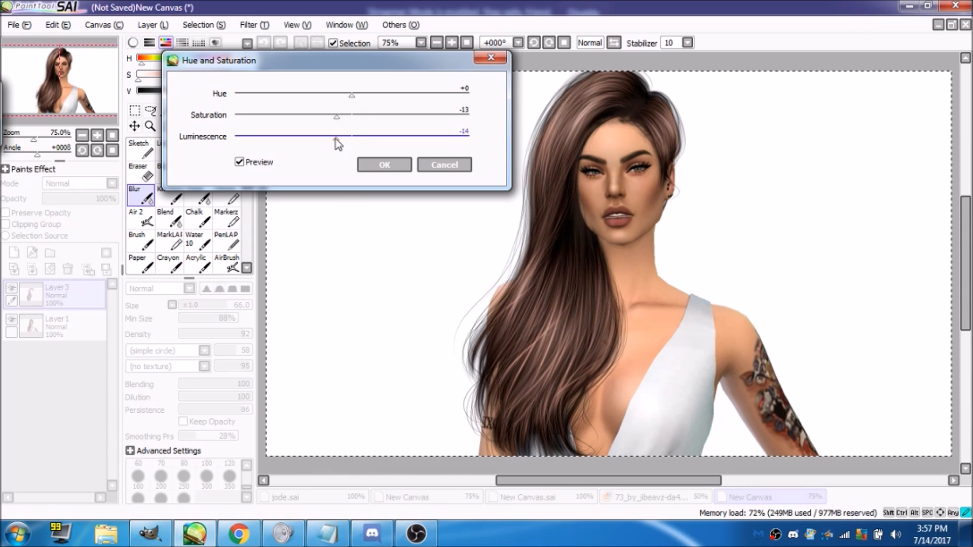
{"action": "left_click", "coordinate": [370, 162]}
{"action": "left_click_drag", "start_coordinate": [96, 198], "coordinate": [196, 207]}
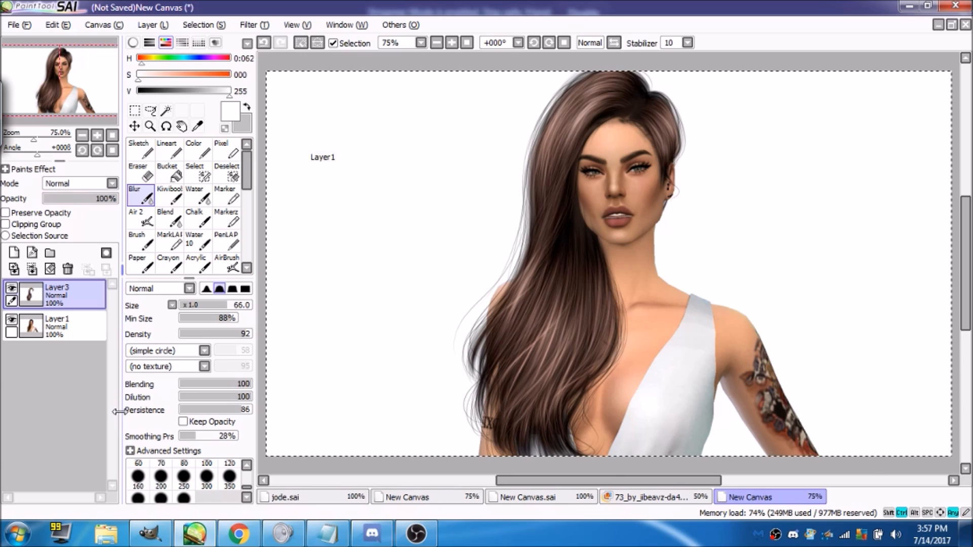
- Paste a duplicate of the hair layer, set it to Multiply at reduced opacity, and merge it down into the hair layer
{"action": "key", "text": "ctrl+v"}
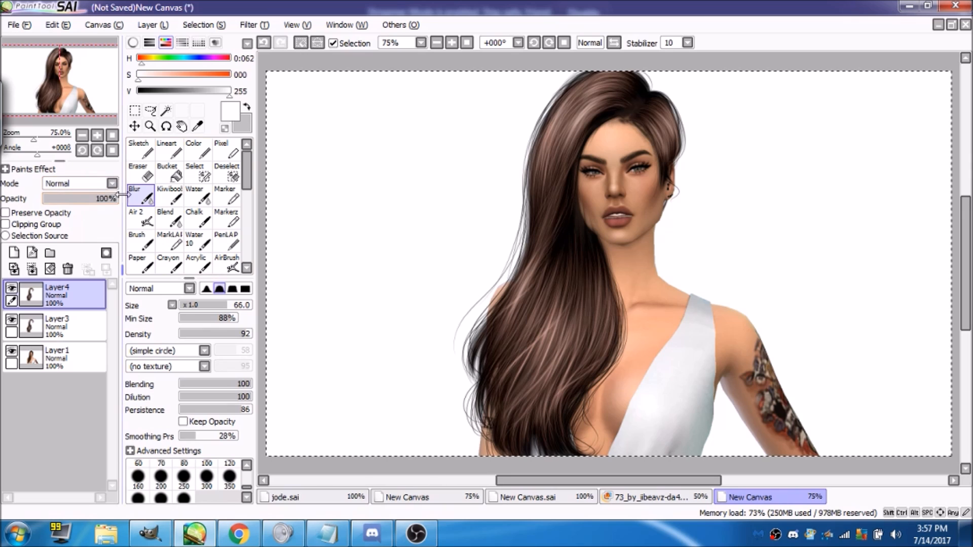
{"action": "left_click", "coordinate": [76, 184]}
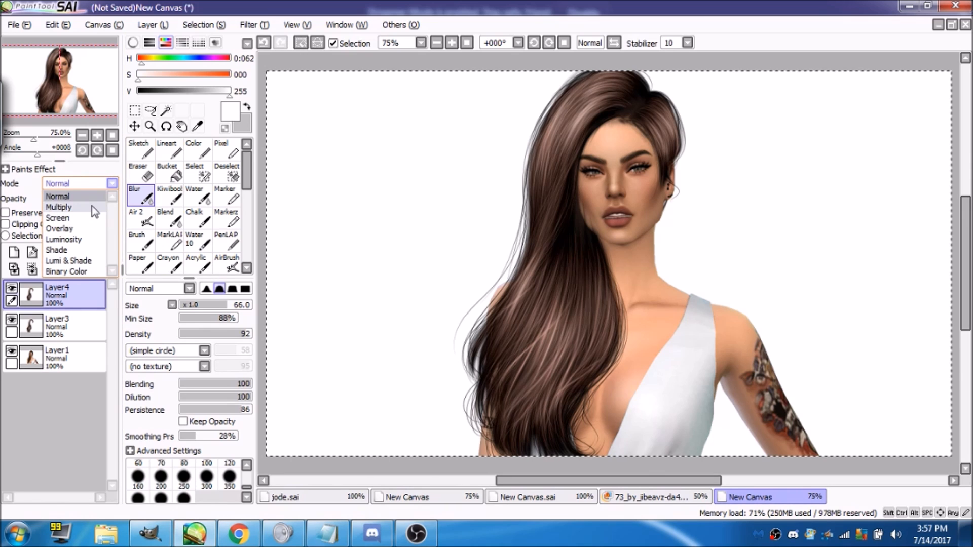
{"action": "left_click", "coordinate": [92, 206]}
{"action": "left_click", "coordinate": [71, 197]}
{"action": "mouse_move", "coordinate": [71, 198]}
{"action": "left_mouse_down"}
{"action": "mouse_move", "coordinate": [56, 199]}
{"action": "mouse_move", "coordinate": [71, 199]}
{"action": "left_mouse_up"}
{"action": "left_click", "coordinate": [32, 269]}
- Check the hair by toggling its visibility, merge it into the portrait layer, and add a new layer above
{"action": "left_click", "coordinate": [10, 289]}
{"action": "left_click", "coordinate": [10, 289]}
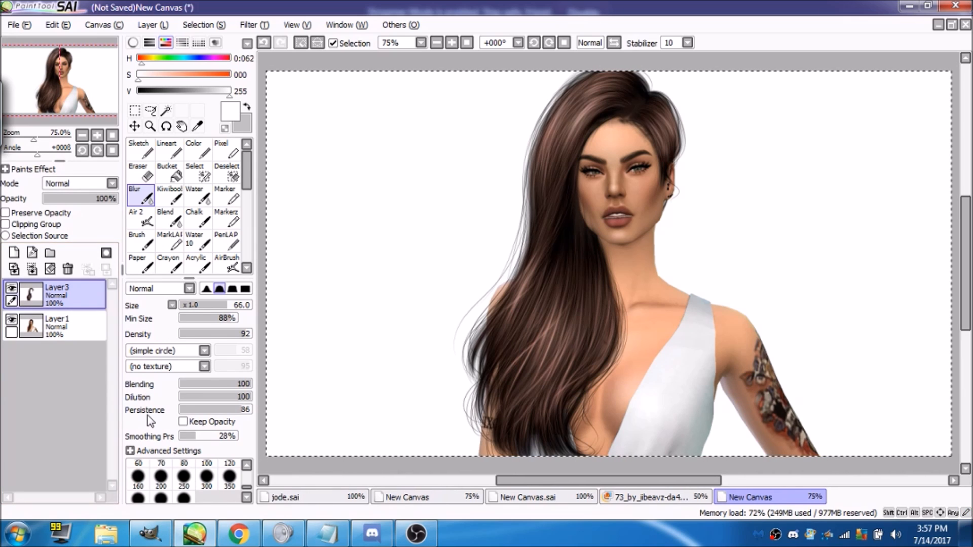
{"action": "left_click", "coordinate": [32, 269]}
{"action": "left_click", "coordinate": [14, 252]}
- Draw blue square glasses around the eyes with side arms on the new layer, using Air 2 at size 24
{"action": "left_click", "coordinate": [144, 219]}
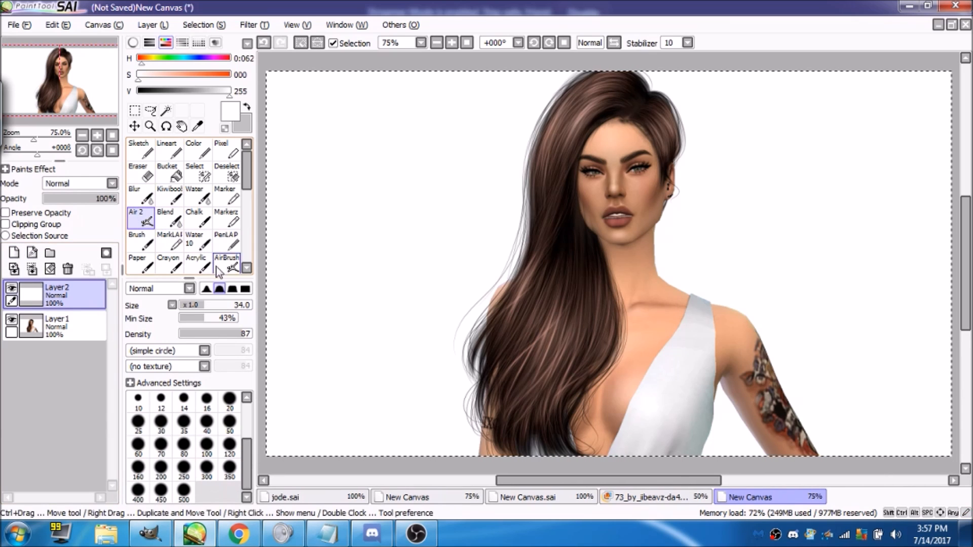
{"action": "mouse_move", "coordinate": [185, 76]}
{"action": "left_mouse_down"}
{"action": "mouse_move", "coordinate": [230, 76]}
{"action": "mouse_move", "coordinate": [194, 60]}
{"action": "left_mouse_up"}
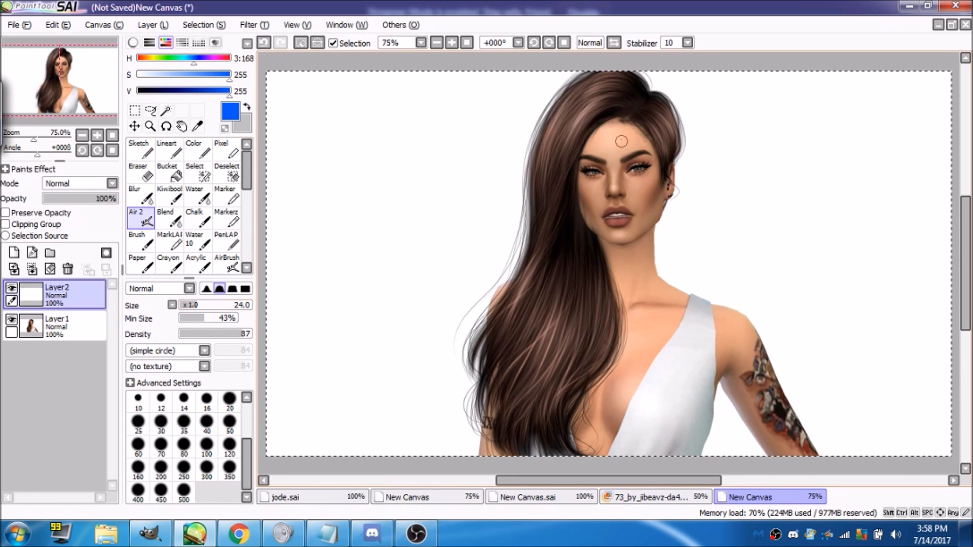
{"action": "mouse_move", "coordinate": [624, 152]}
{"action": "left_mouse_down"}
{"action": "mouse_move", "coordinate": [665, 191]}
{"action": "mouse_move", "coordinate": [659, 145]}
{"action": "mouse_move", "coordinate": [626, 192]}
{"action": "left_mouse_up"}
{"action": "mouse_move", "coordinate": [577, 152]}
{"action": "left_mouse_down"}
{"action": "mouse_move", "coordinate": [572, 170]}
{"action": "mouse_move", "coordinate": [582, 155]}
{"action": "mouse_move", "coordinate": [688, 190]}
{"action": "mouse_move", "coordinate": [557, 153]}
{"action": "mouse_move", "coordinate": [534, 190]}
{"action": "left_mouse_up"}
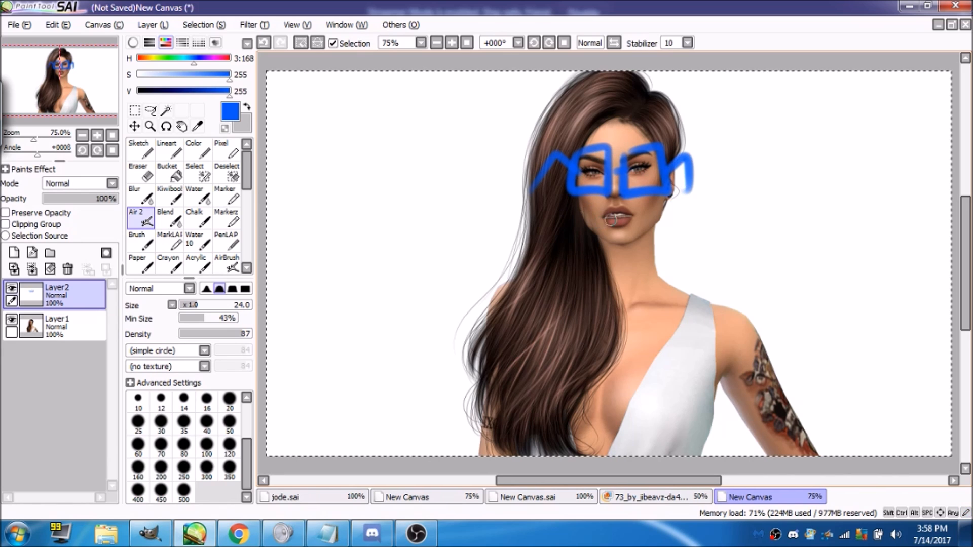